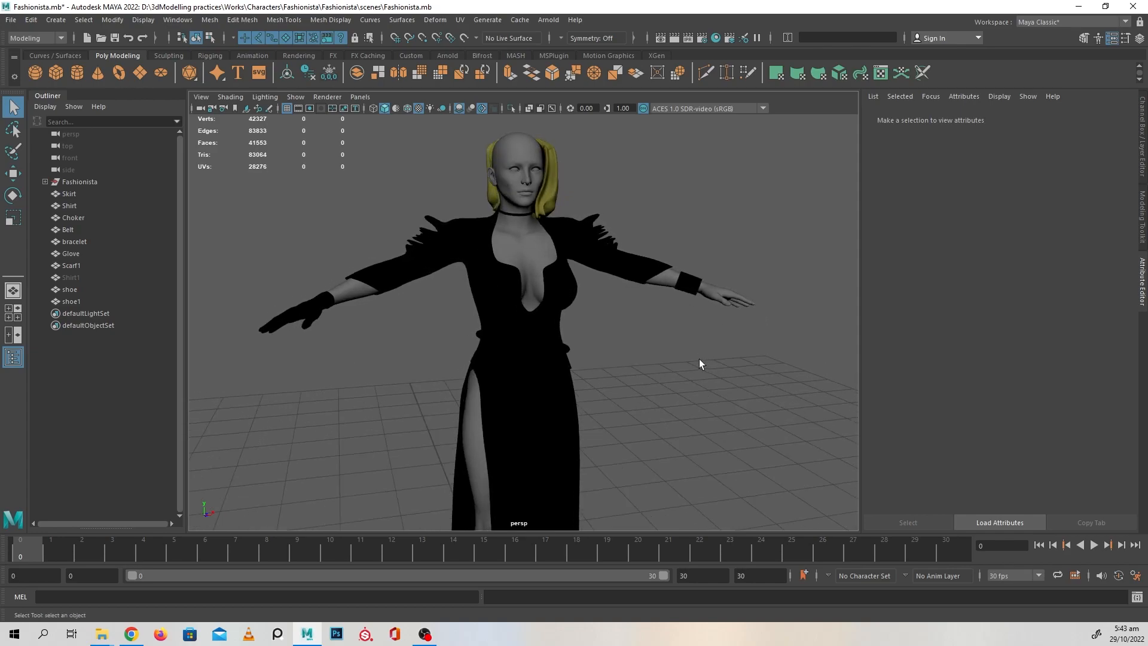
Set the viewport's view transform to Un-tone-mapped (sRGB) and frame the character's upper body
middle_click_drag(659, 445, 672, 378, "alt")
scroll(672, 379, "up", 2)
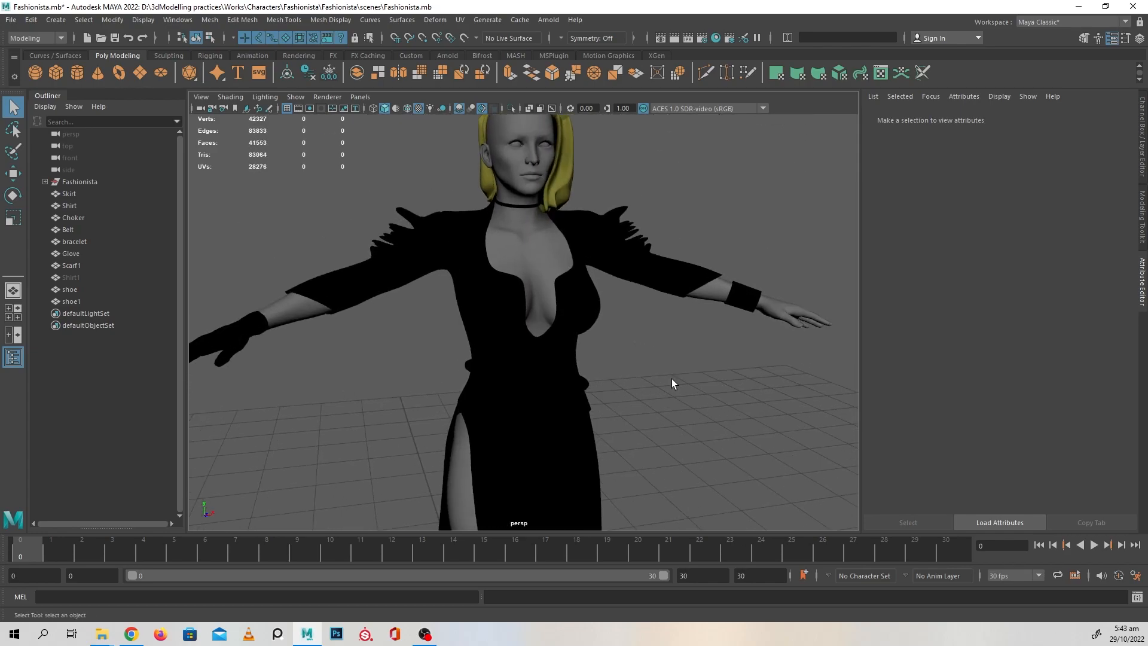
left_click(693, 110)
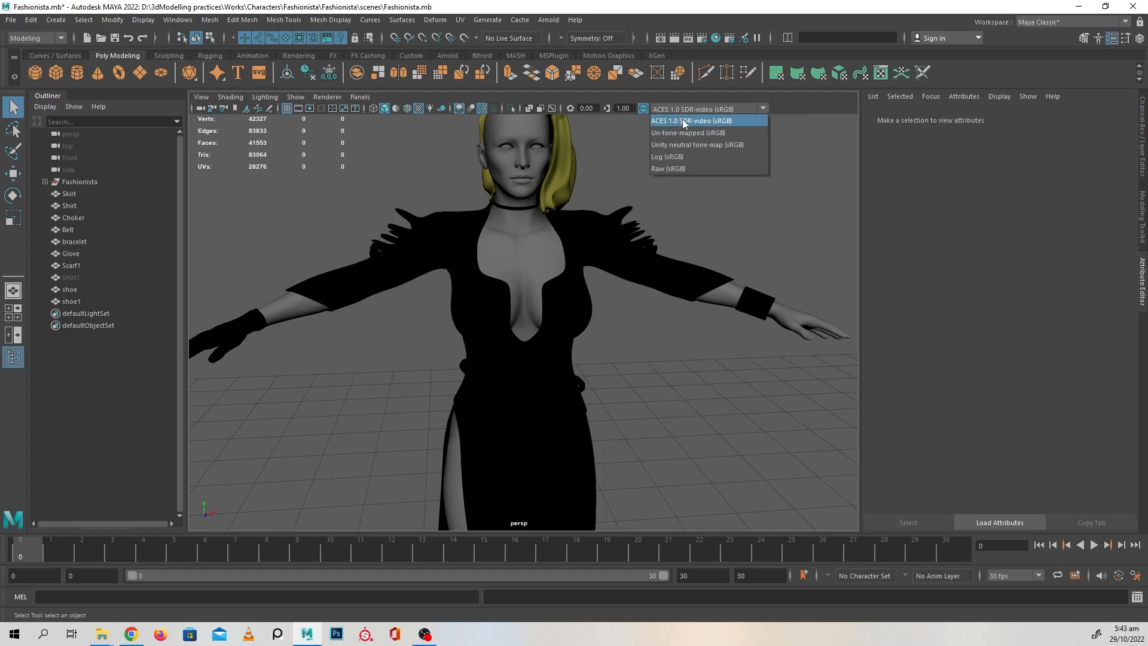
left_click(671, 133)
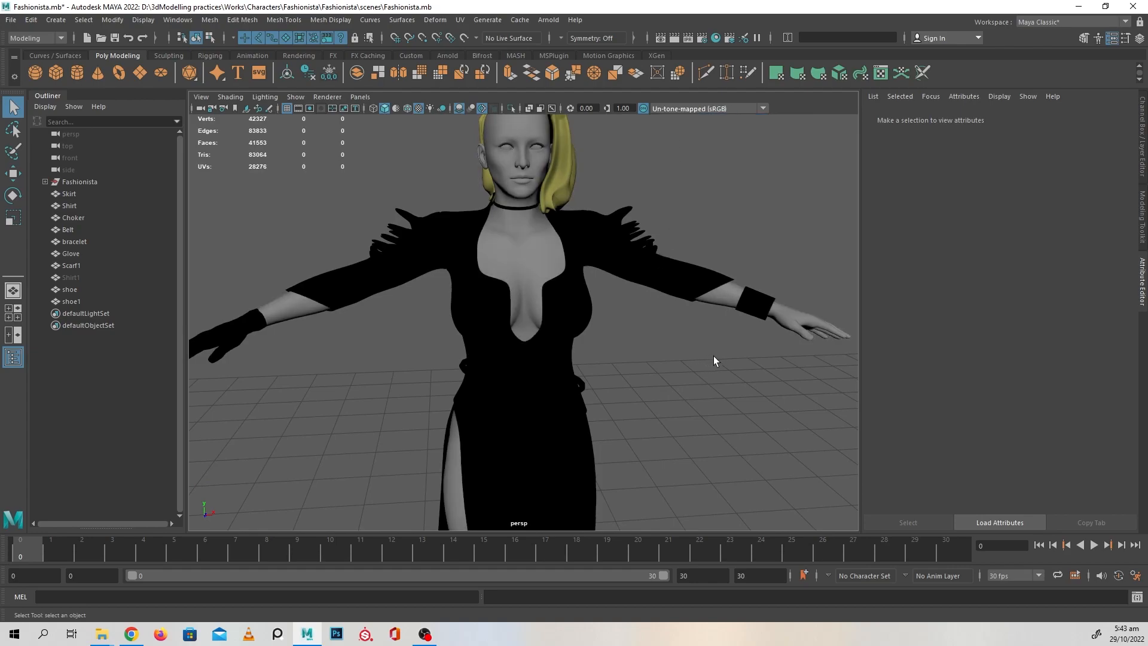
scroll(711, 356, "down", 2)
left_click_drag(589, 346, 650, 327, "alt")
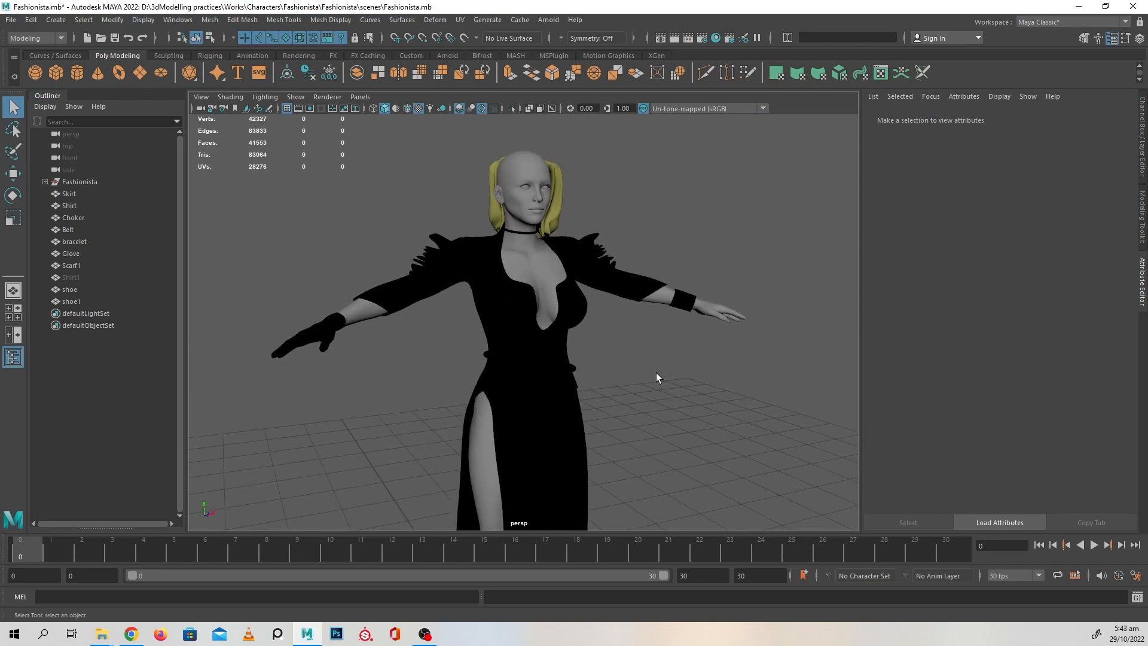
scroll(641, 364, "up", 6)
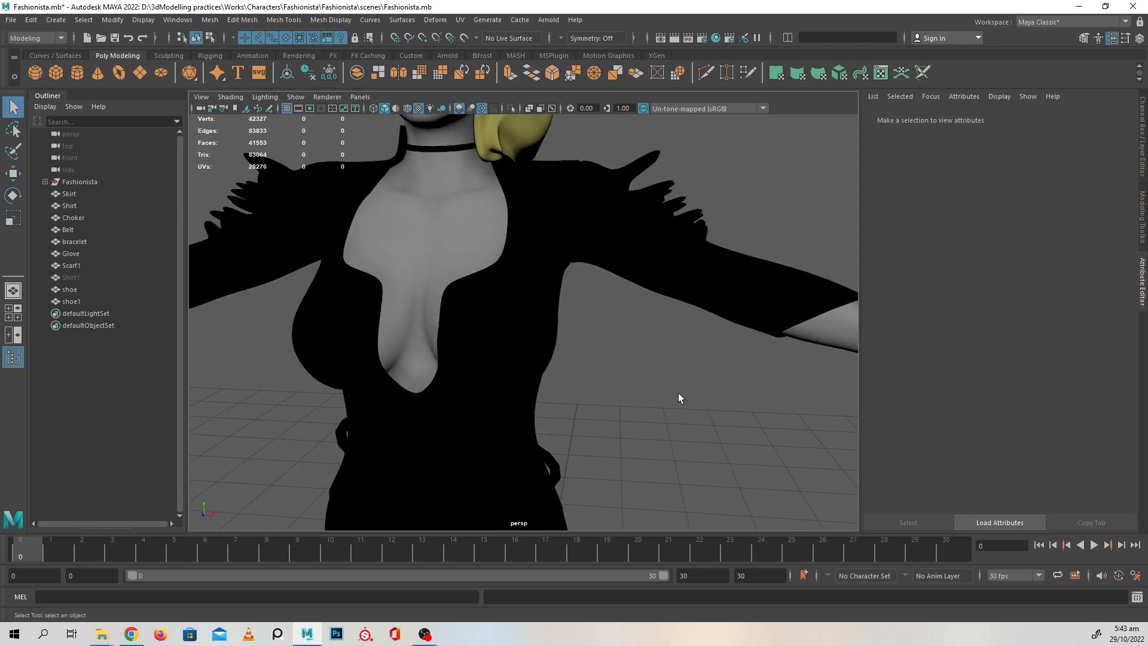
Connect a File texture node to the base color of the shirt's DressMat material
left_click(543, 302)
left_click_drag(606, 216, 831, 292, "alt")
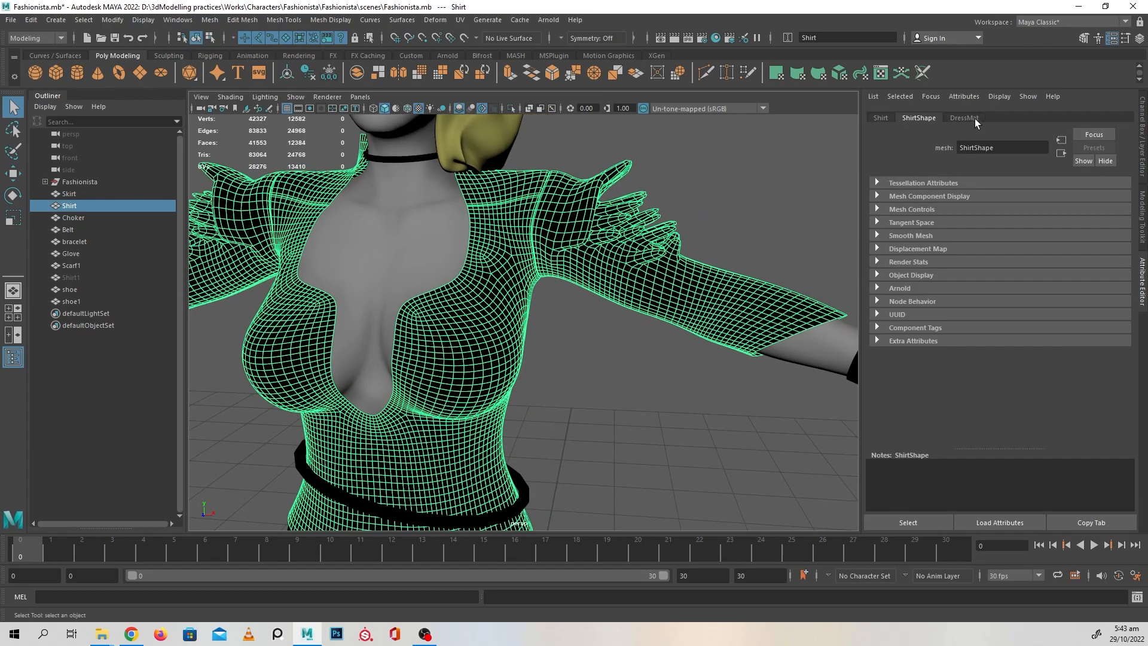
left_click(964, 118)
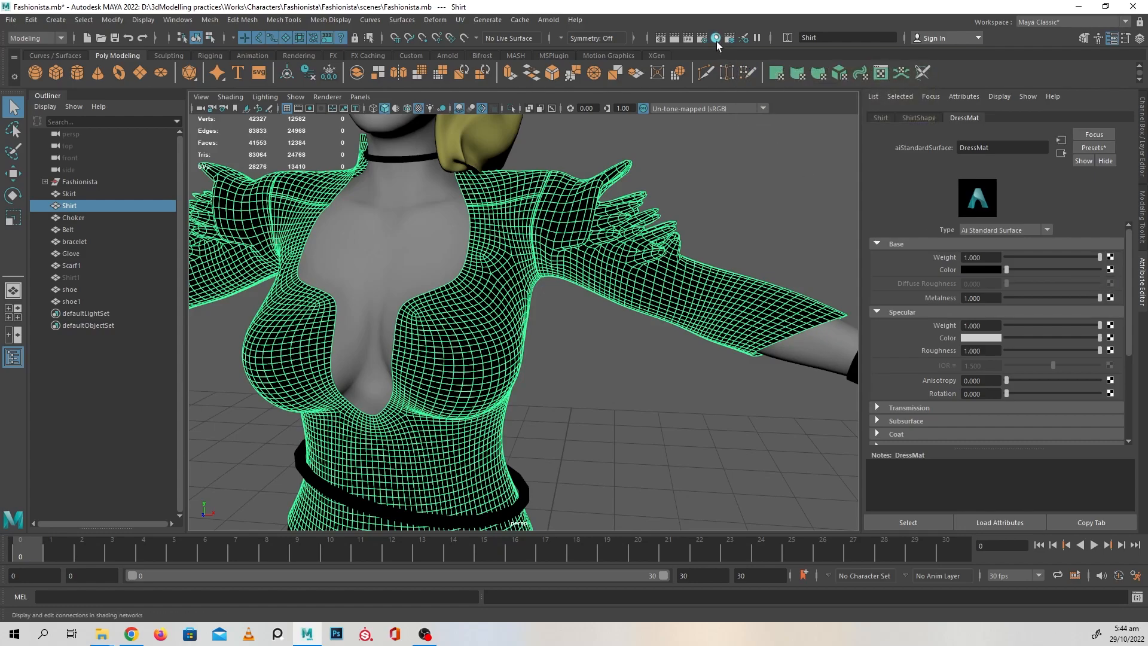
left_click(1110, 270)
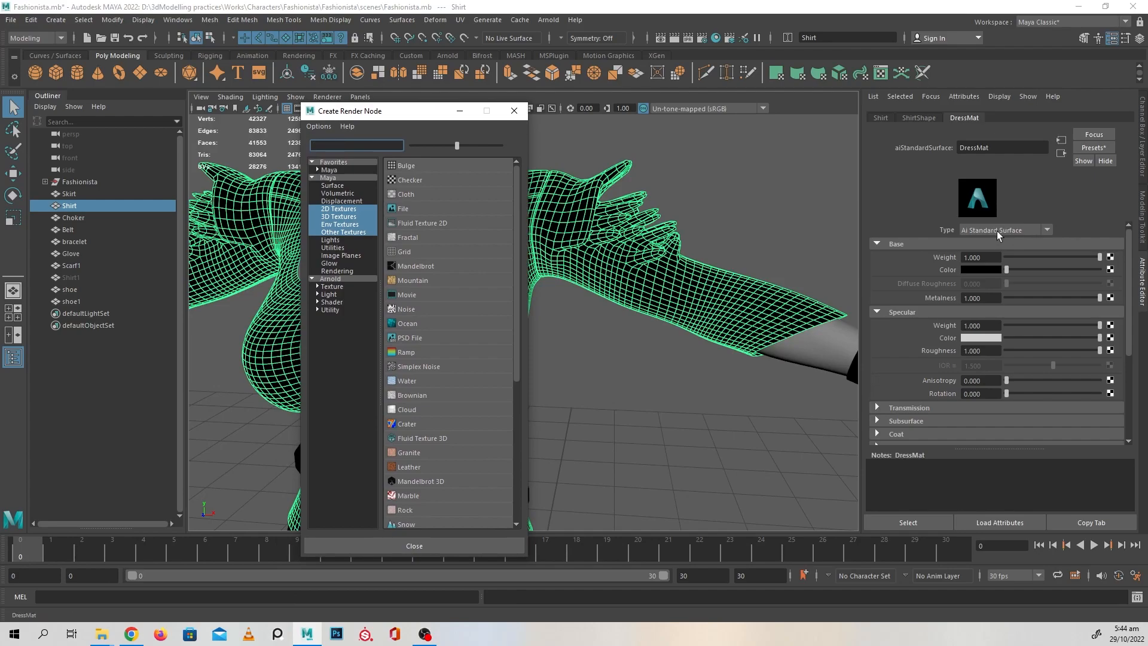
left_click(402, 210)
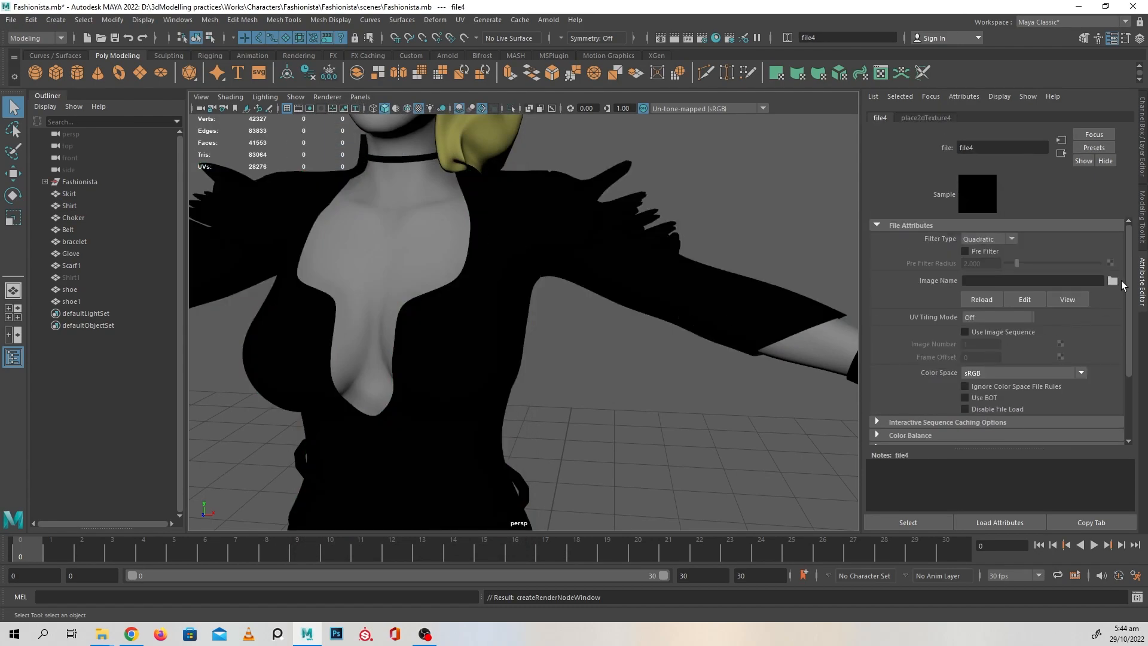
Load DressWhole_DressMat_BaseColor.png from the DressTextures folder as the base color file's image
left_click(1113, 283)
left_click_drag(280, 269, 463, 180)
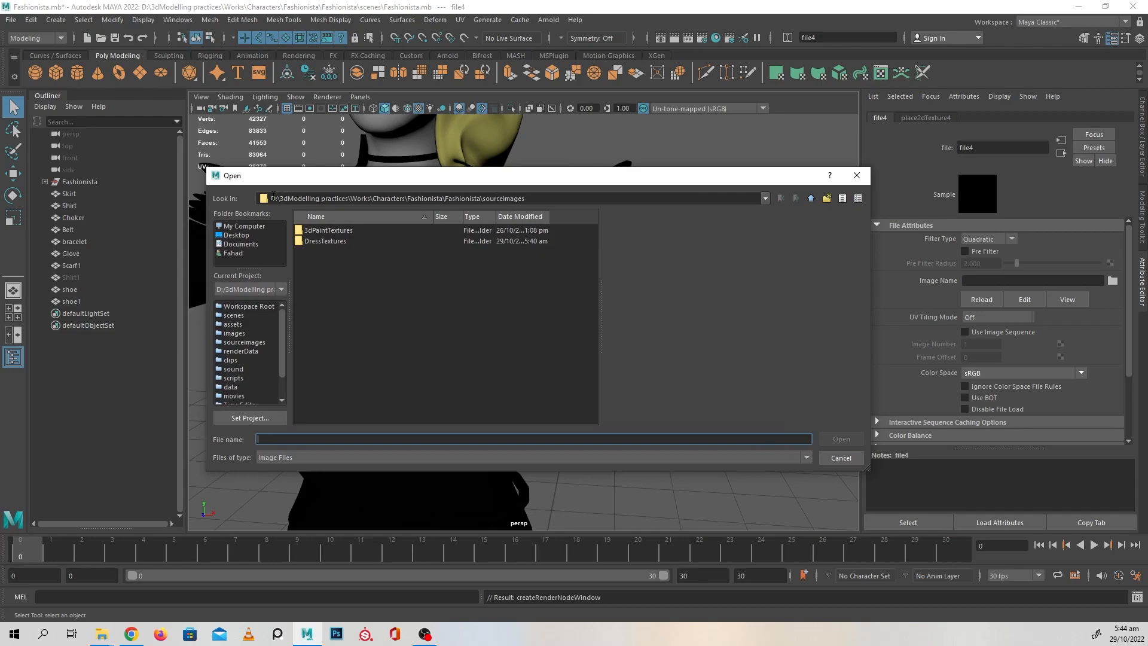
double_click(333, 242)
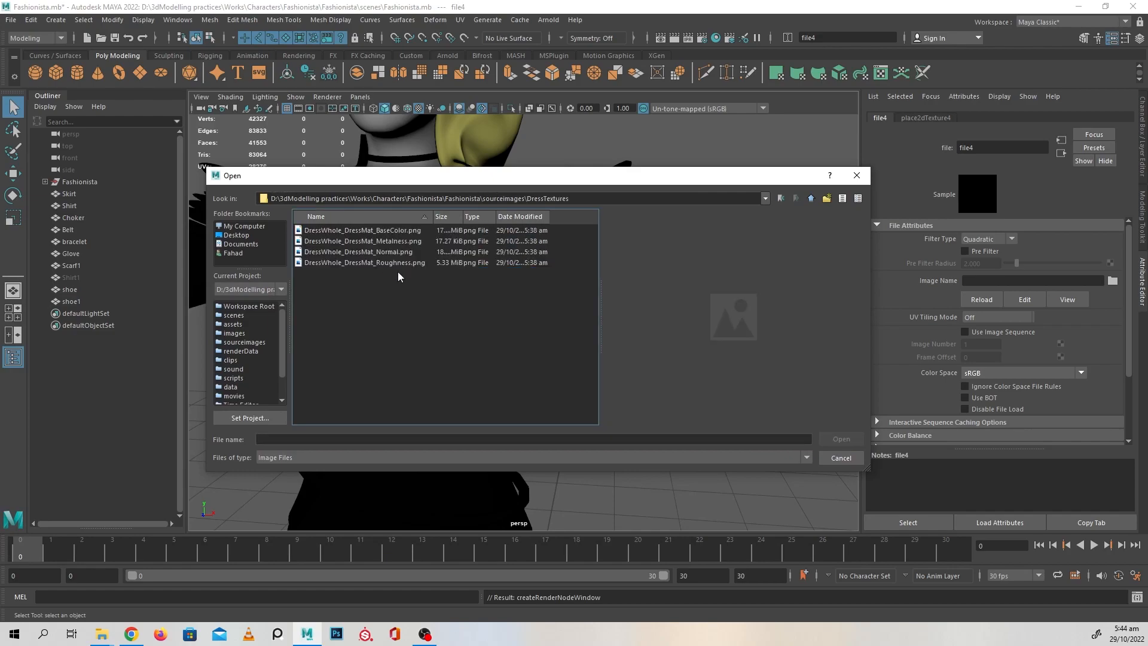
left_click(382, 230)
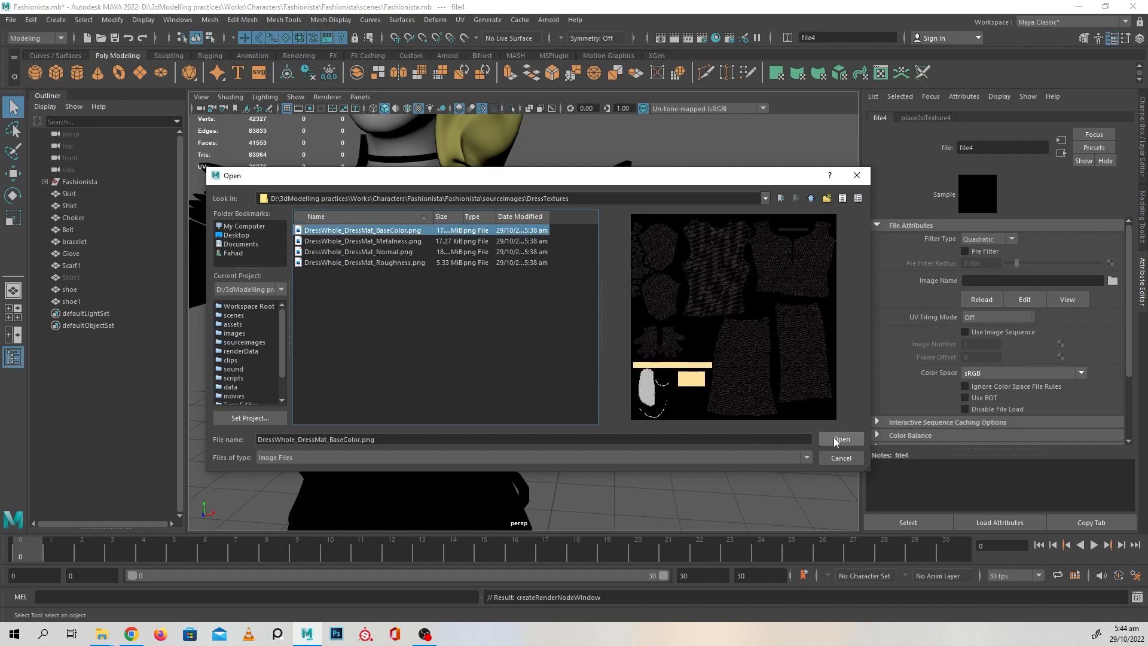
left_click(838, 439)
Turn on textured display for the viewport and inspect the dress up close
right_click_drag(722, 415, 583, 401, "alt")
left_click_drag(583, 402, 636, 401, "alt")
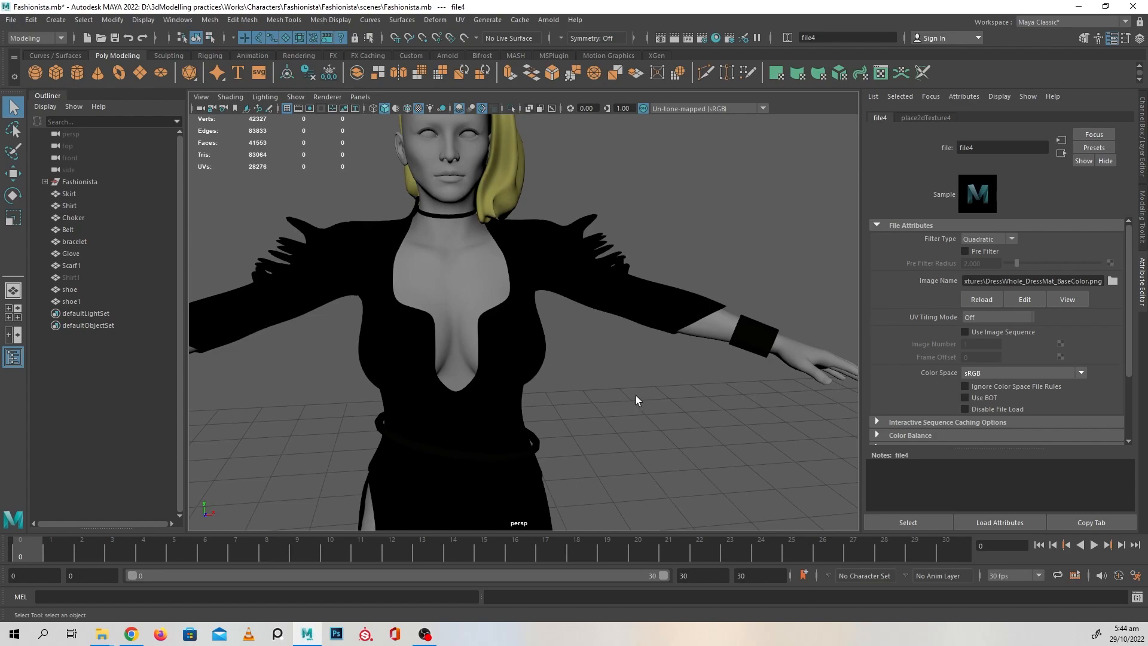
key("6")
middle_click_drag(630, 393, 625, 357, "alt")
right_click_drag(625, 356, 624, 375, "alt")
left_click_drag(624, 375, 633, 379, "alt")
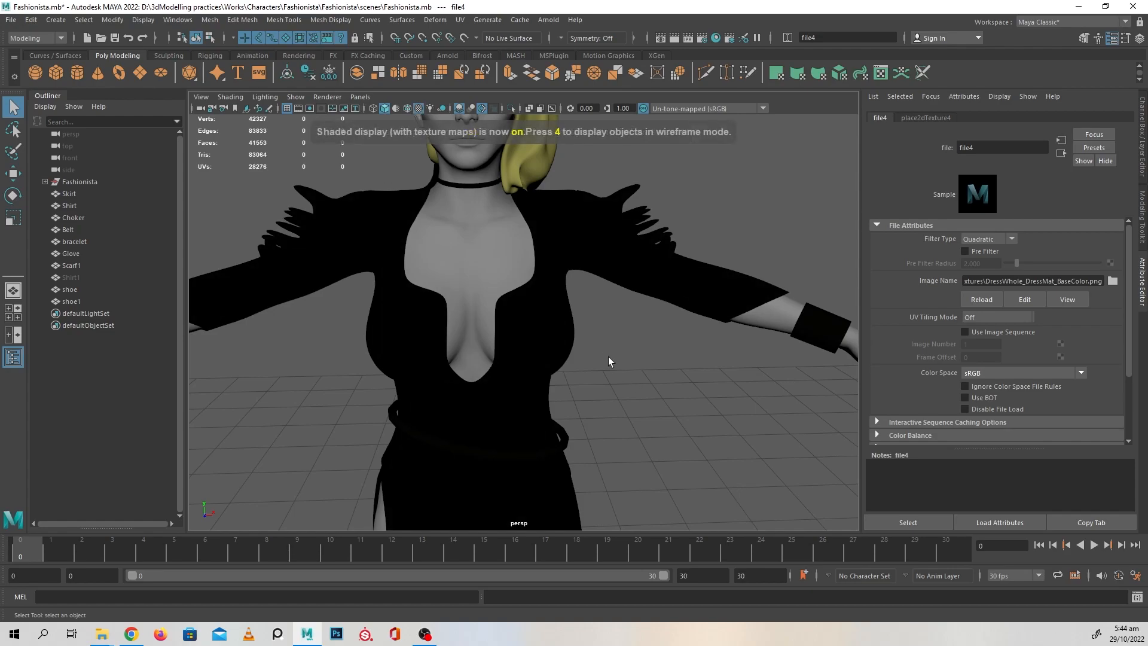
right_click_drag(608, 356, 663, 395, "alt")
mouse_move(664, 394)
left_mouse_down("alt")
mouse_move(633, 393)
mouse_move(673, 404)
left_mouse_up("alt")
middle_click_drag(673, 404, 676, 329, "alt")
mouse_move(675, 330)
right_mouse_down("alt")
mouse_move(595, 344)
mouse_move(647, 306)
right_mouse_up("alt")
Switch the view transform to ACES 1.0 SDR-video (sRGB) for comparison and return it to Un-tone-mapped (sRGB)
left_click(682, 110)
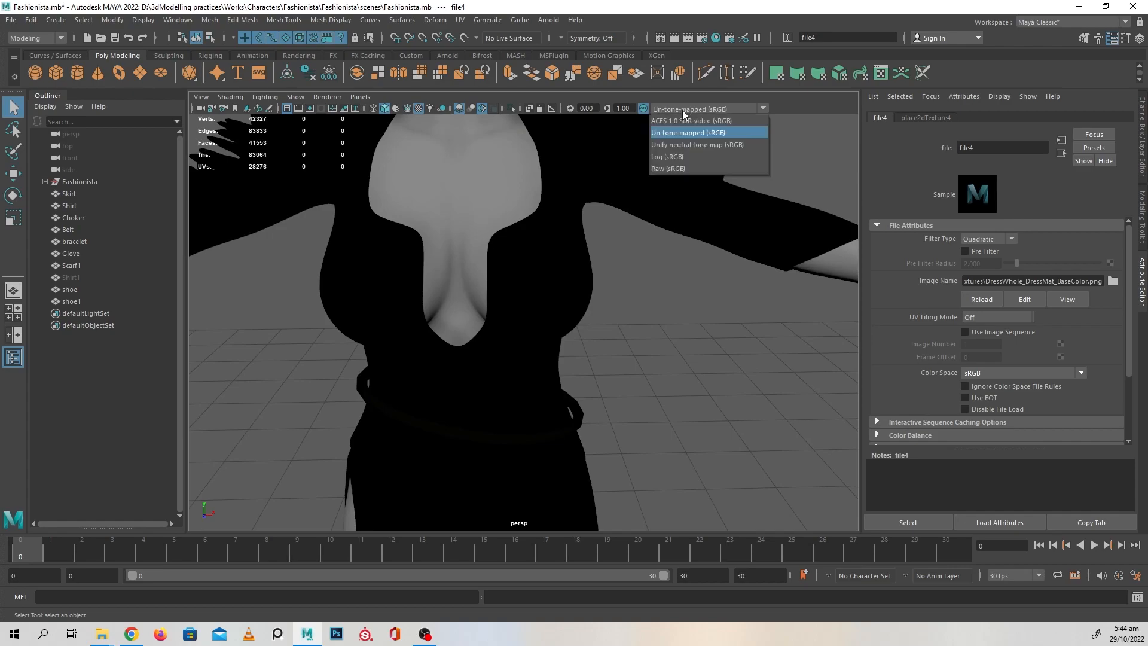
left_click(680, 122)
left_click(687, 109)
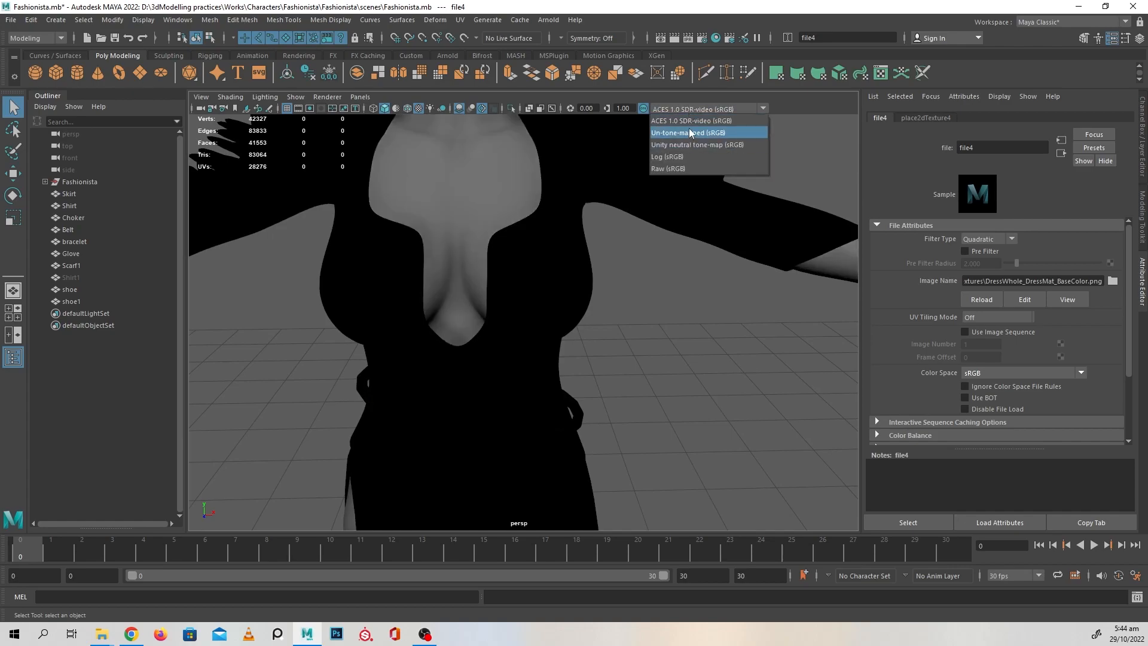
left_click(689, 128)
left_click_drag(597, 324, 642, 370, "alt")
right_click_drag(642, 370, 643, 395, "alt")
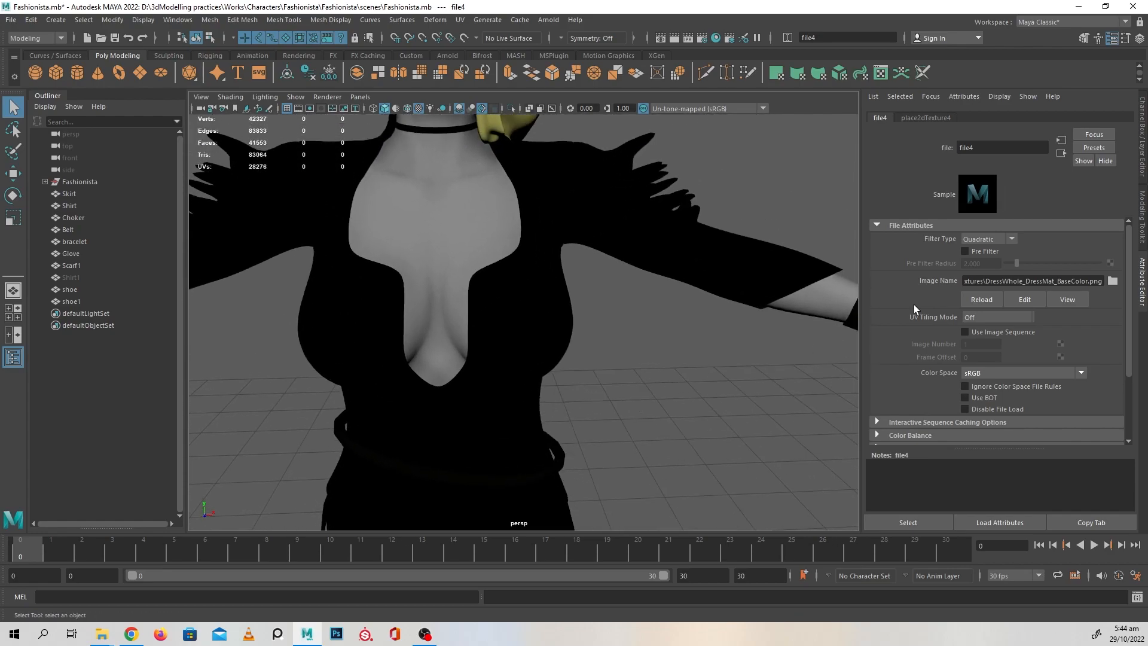
Map the metalness of the shirt's DressMat material with a File texture using DressWhole_DressMat_Metalness.png from the DressTextures folder
left_click(558, 329)
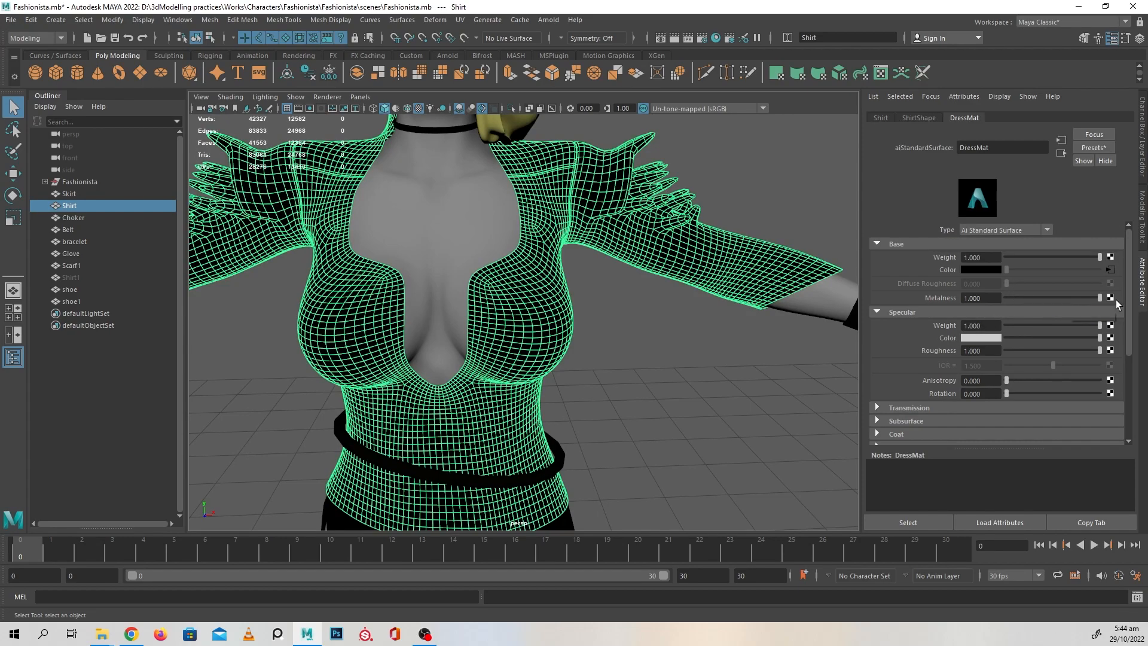
left_click(1110, 270)
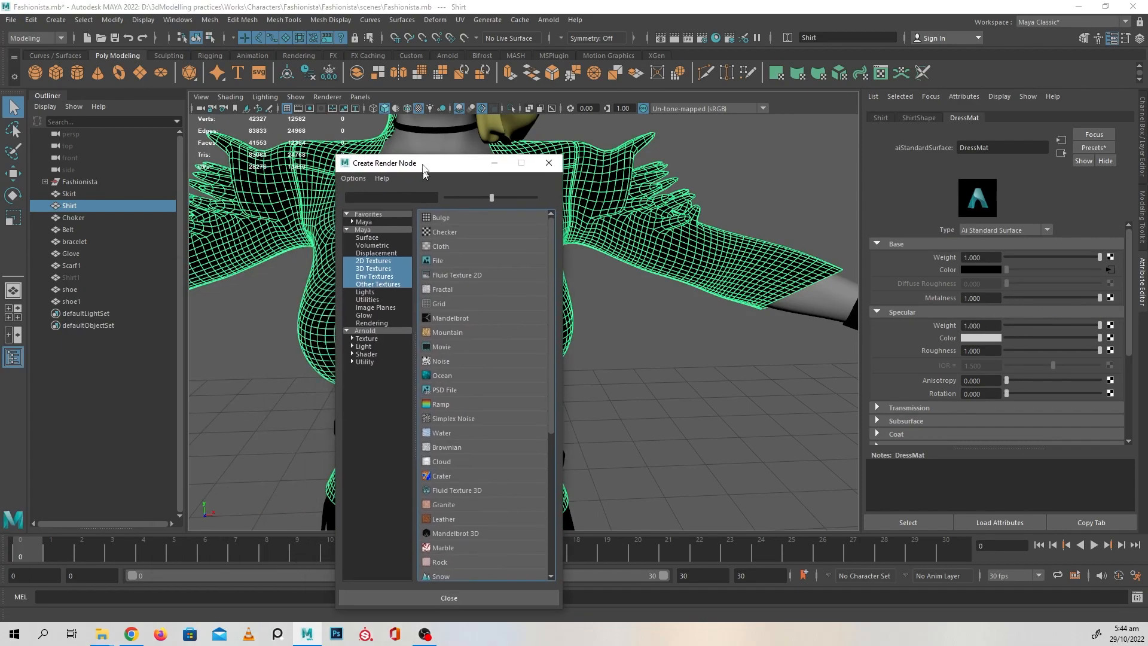
left_click(445, 230)
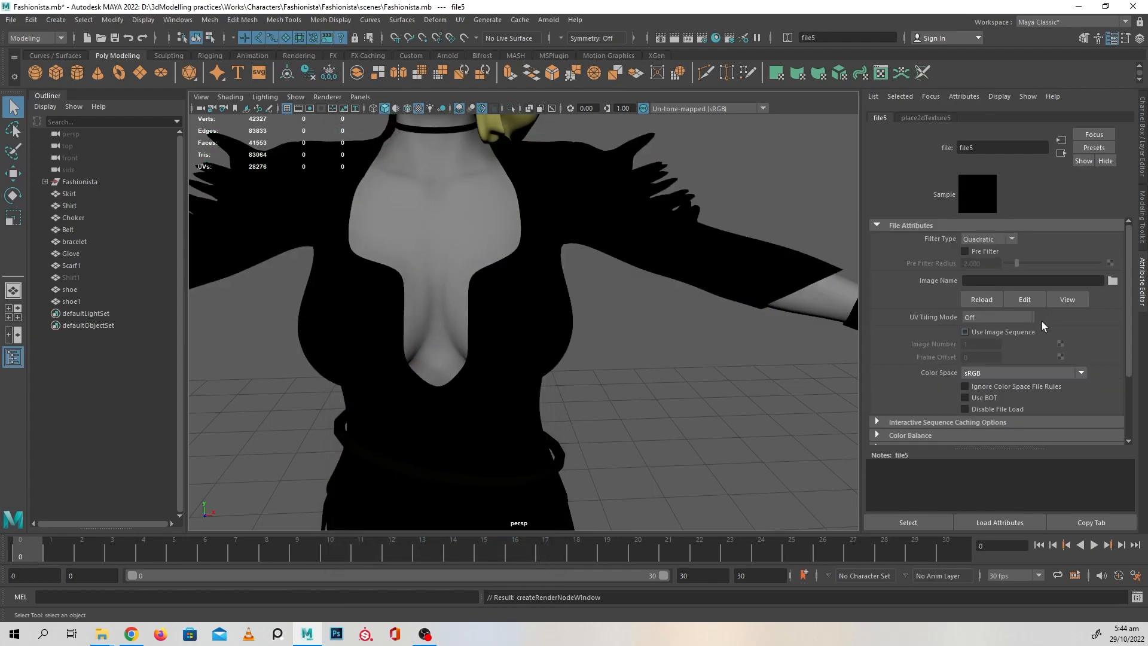
left_click(1112, 280)
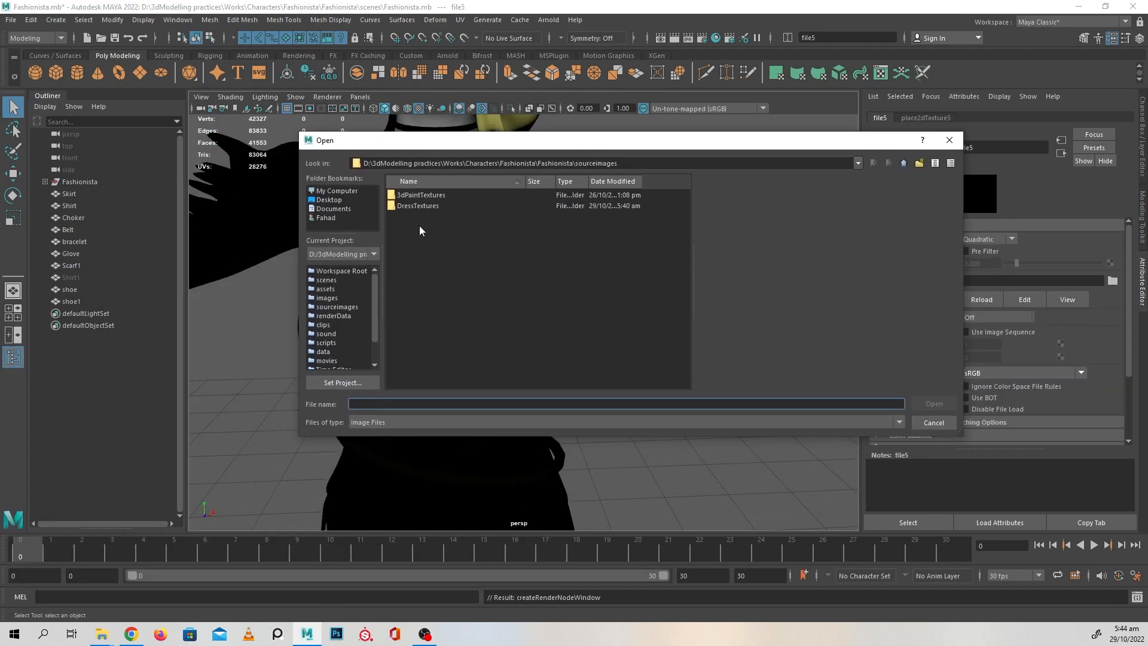
double_click(406, 206)
left_click(489, 207)
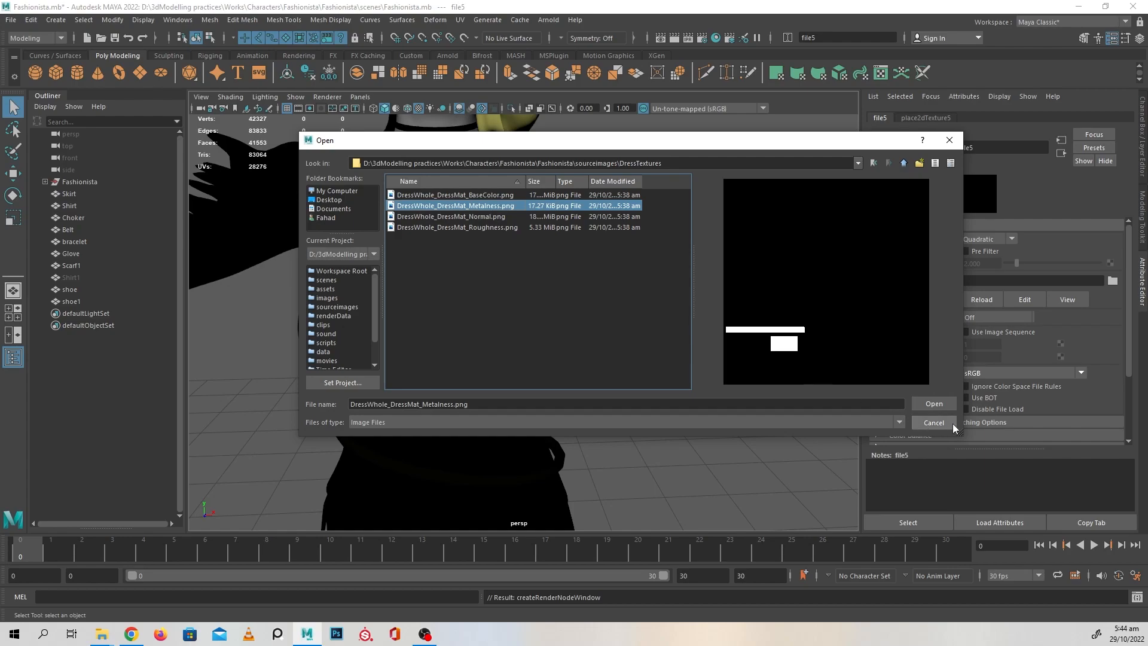
left_click(934, 404)
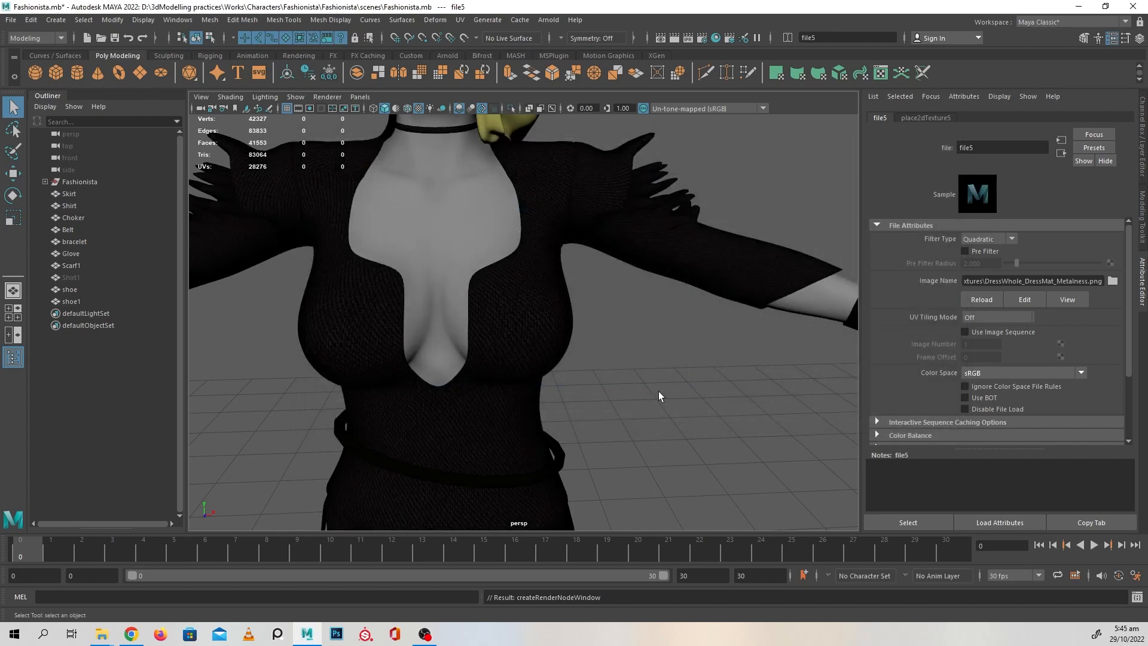
Examine the Color Balance settings of the DressMat metalness texture, including the Alpha Is Luminance option
left_click(586, 195)
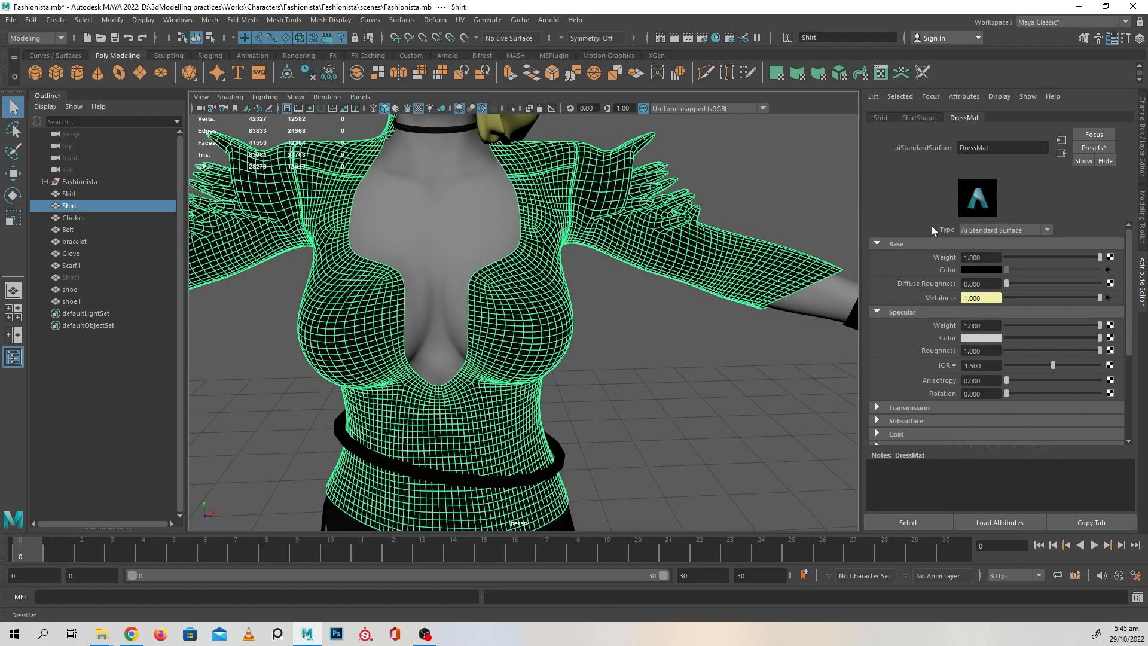
left_click(1111, 297)
scroll(1027, 294, "down", 3)
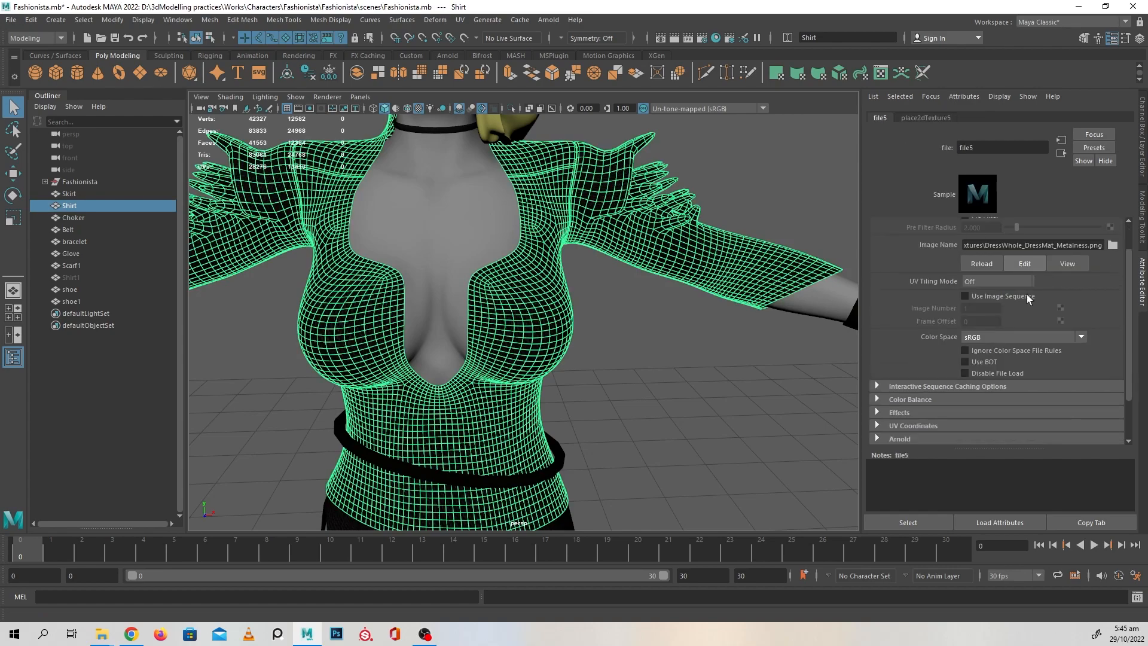
scroll(981, 317, "down", 1)
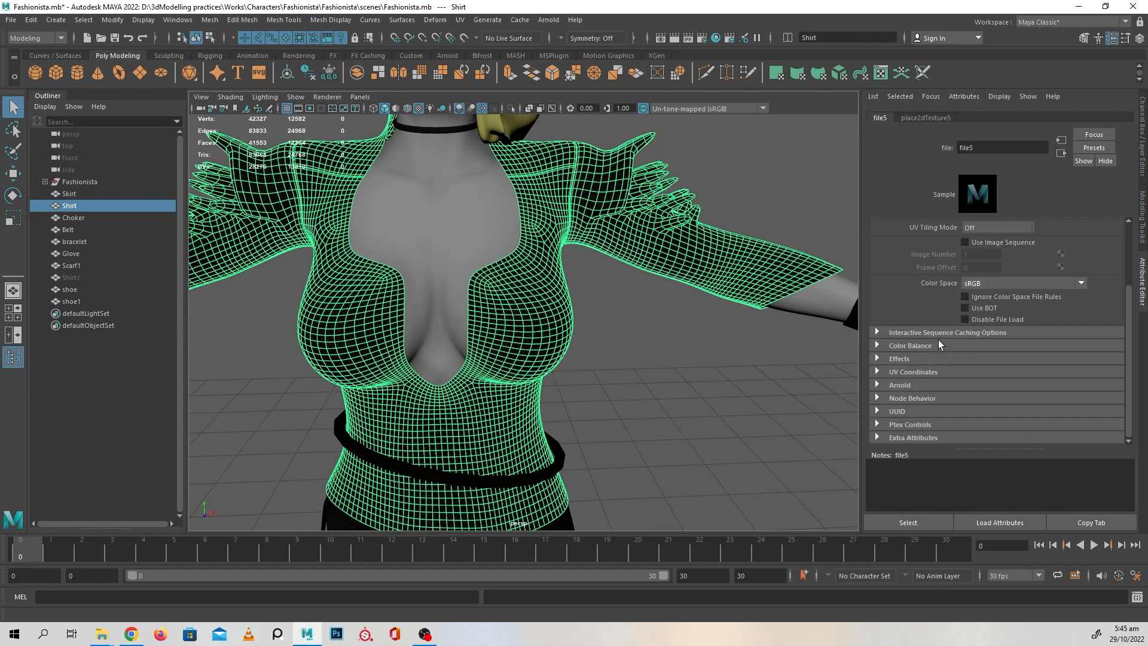
left_click(937, 345)
scroll(966, 363, "down", 3)
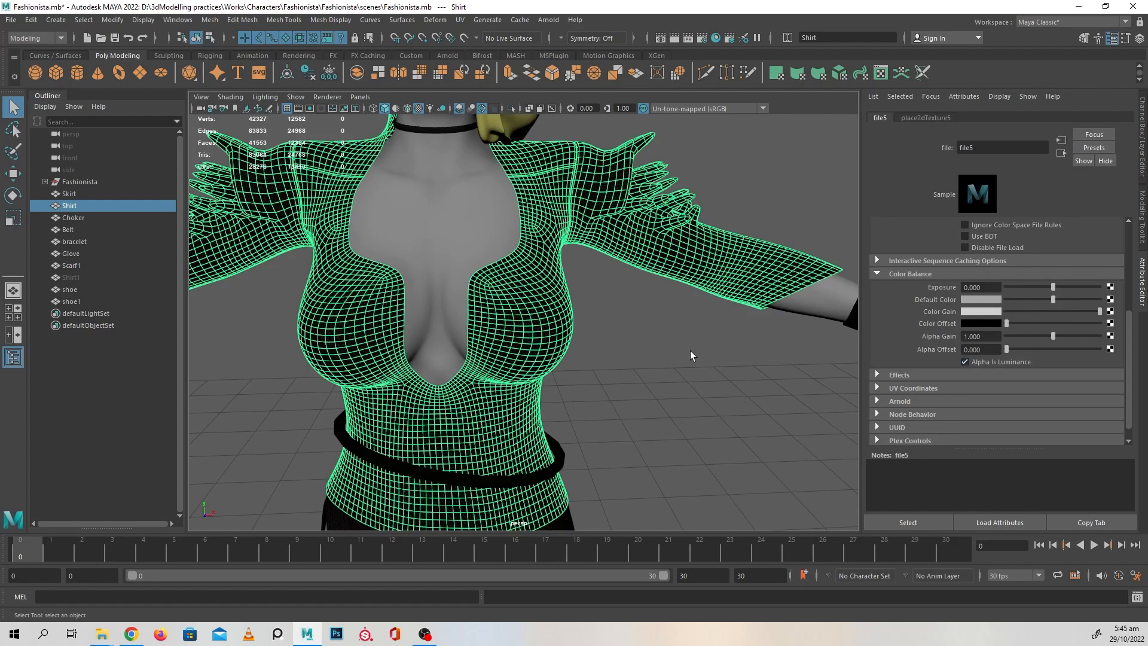
left_click_drag(680, 367, 1009, 336, "alt")
Review the color space choices for the metalness texture, keeping sRGB
scroll(1010, 336, "up", 3)
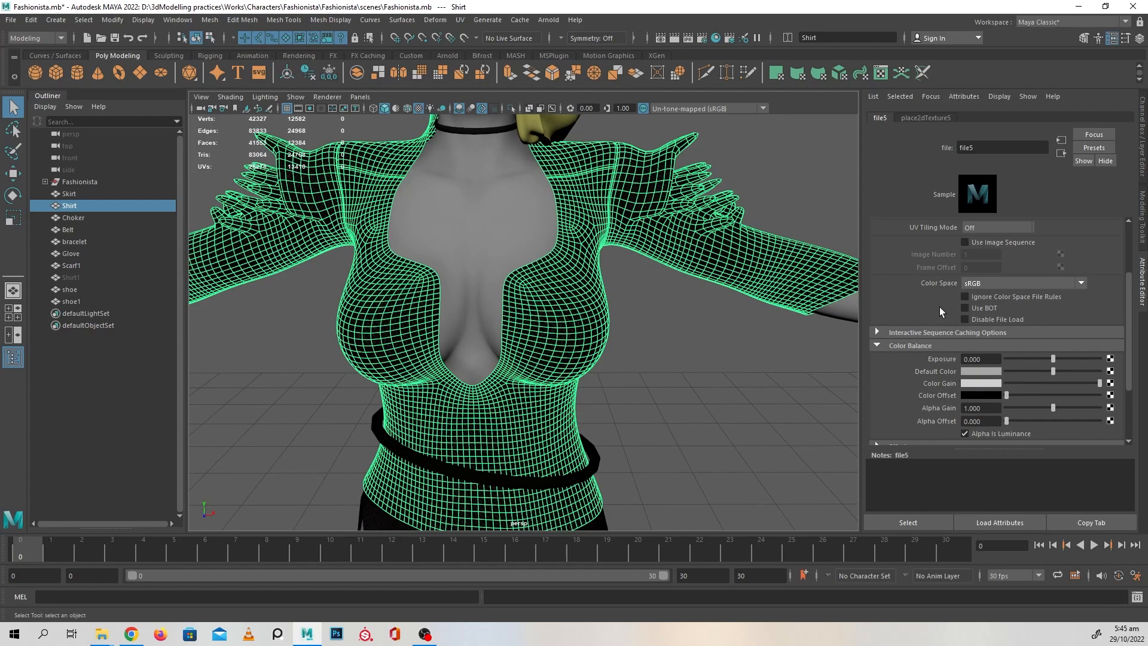
scroll(969, 305, "up", 2)
left_click(984, 321)
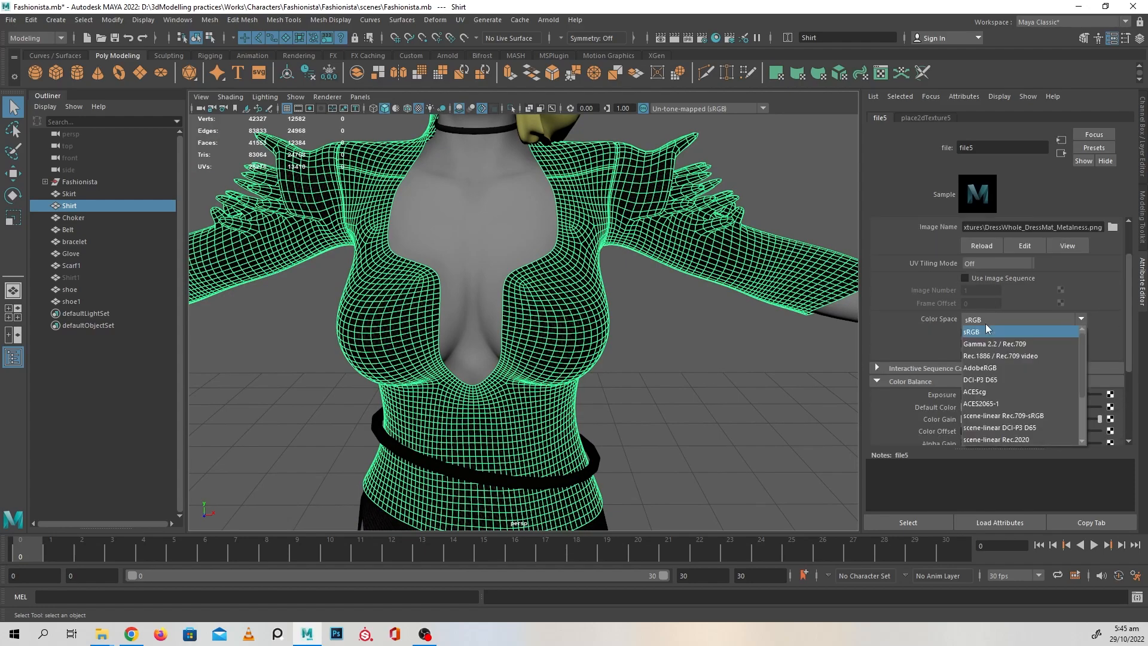
left_click(986, 326)
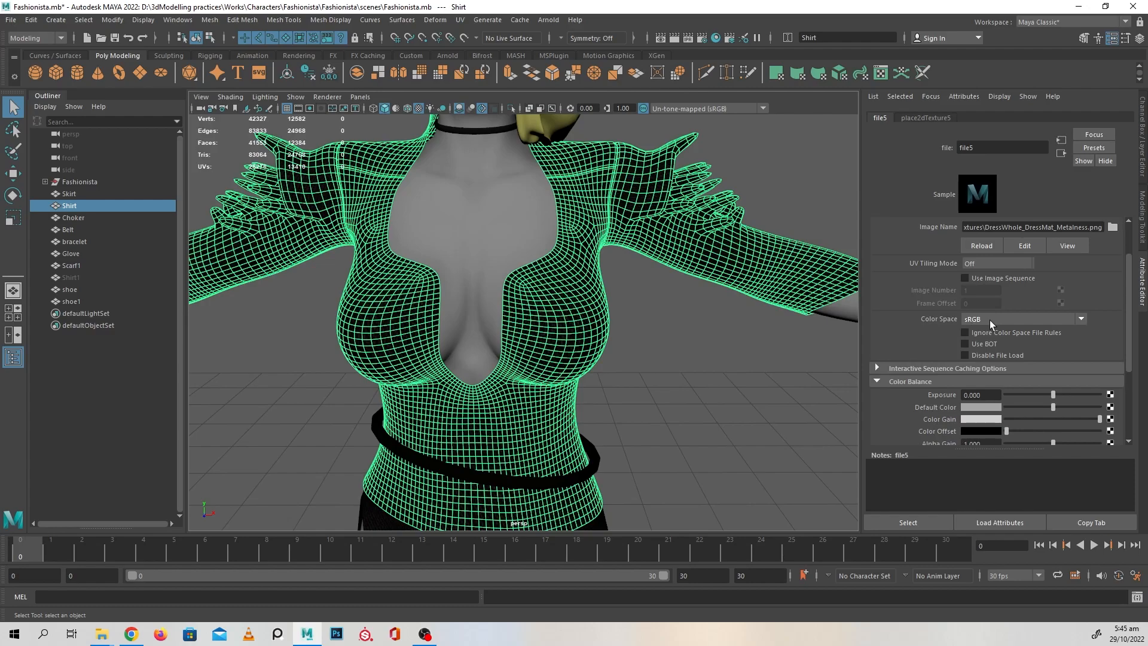
Connect a File texture to the specular roughness of the shirt's DressMat material
left_click(675, 407)
mouse_move(676, 408)
left_mouse_down("alt")
mouse_move(727, 357)
mouse_move(650, 362)
mouse_move(676, 361)
mouse_move(662, 391)
left_mouse_up("alt")
left_click(543, 282)
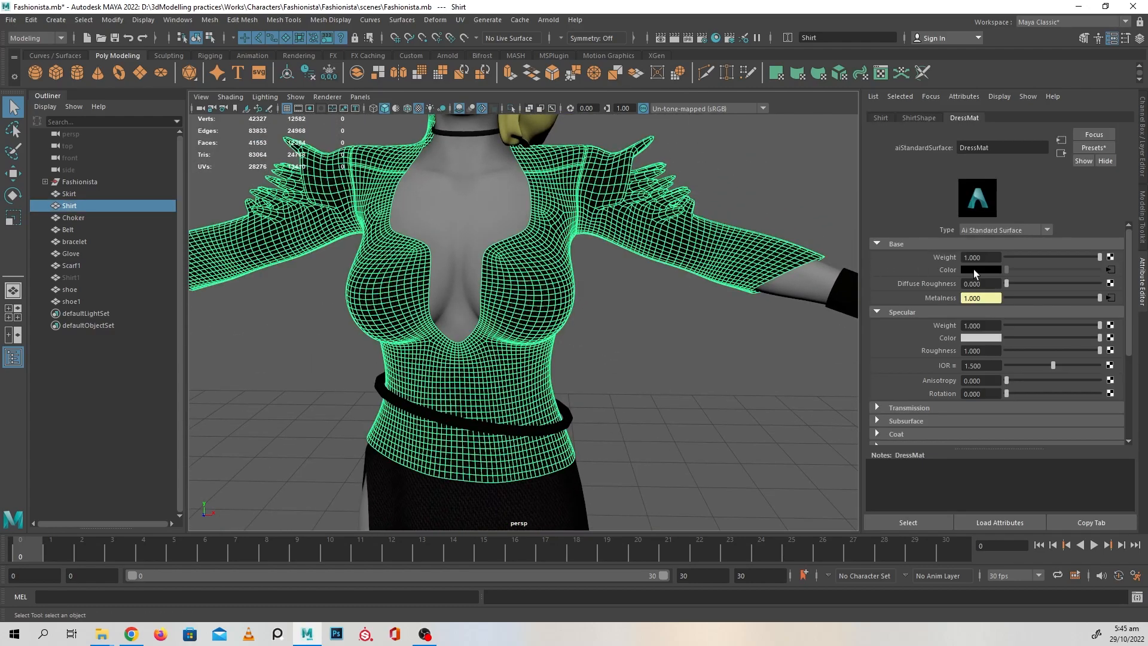
scroll(971, 287, "down", 1)
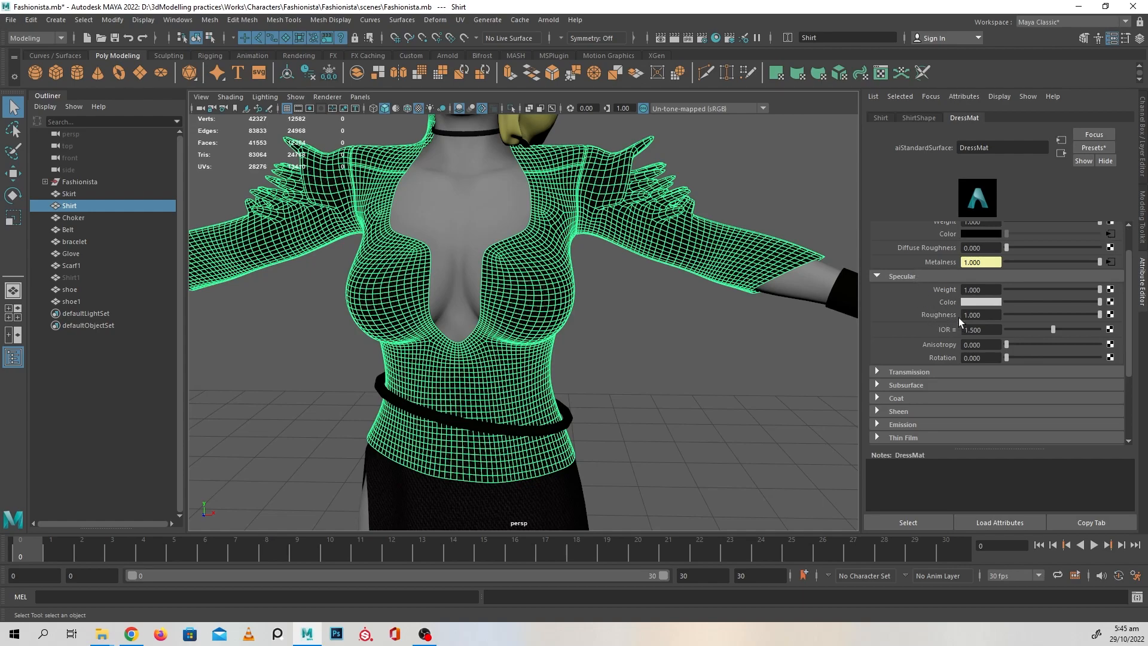
left_click(1110, 315)
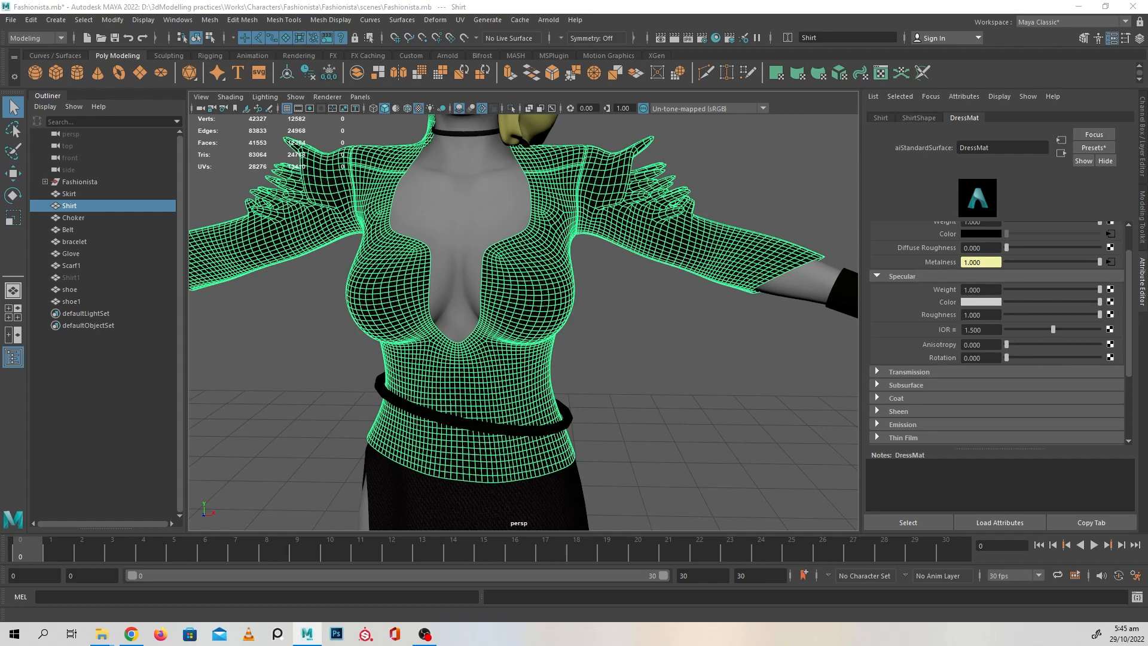
left_click(443, 248)
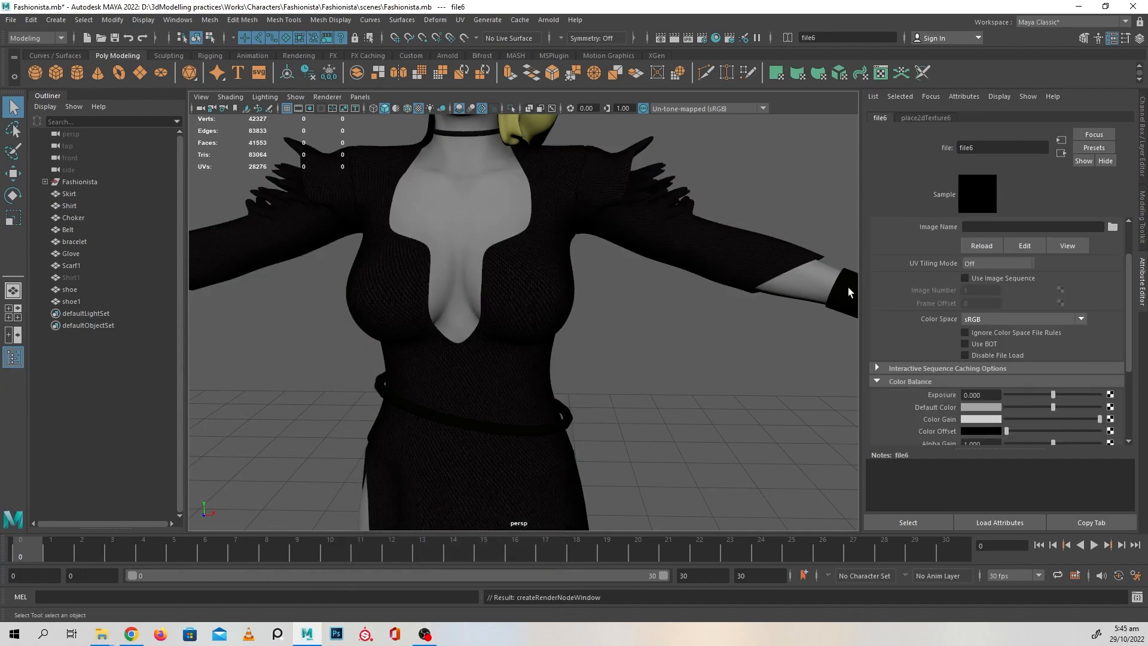
Load DressWhole_DressMat_Roughness.png from the DressTextures folder into the roughness file texture and check its Color Balance settings
scroll(1062, 318, "up", 2)
left_click(1112, 280)
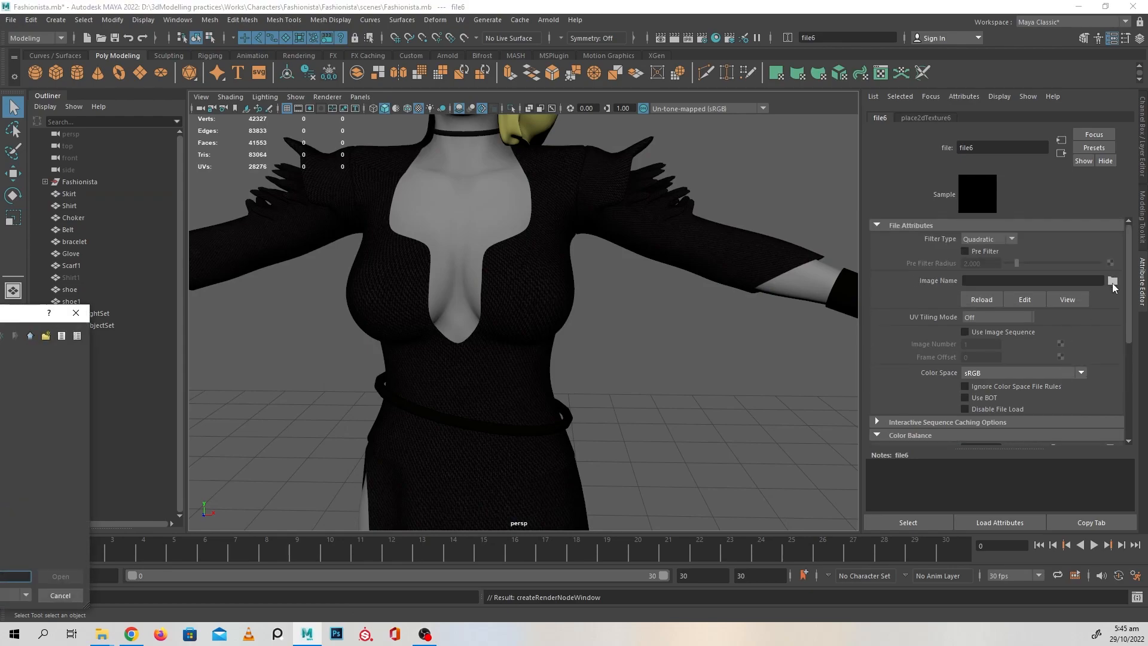
double_click(382, 247)
left_click(452, 269)
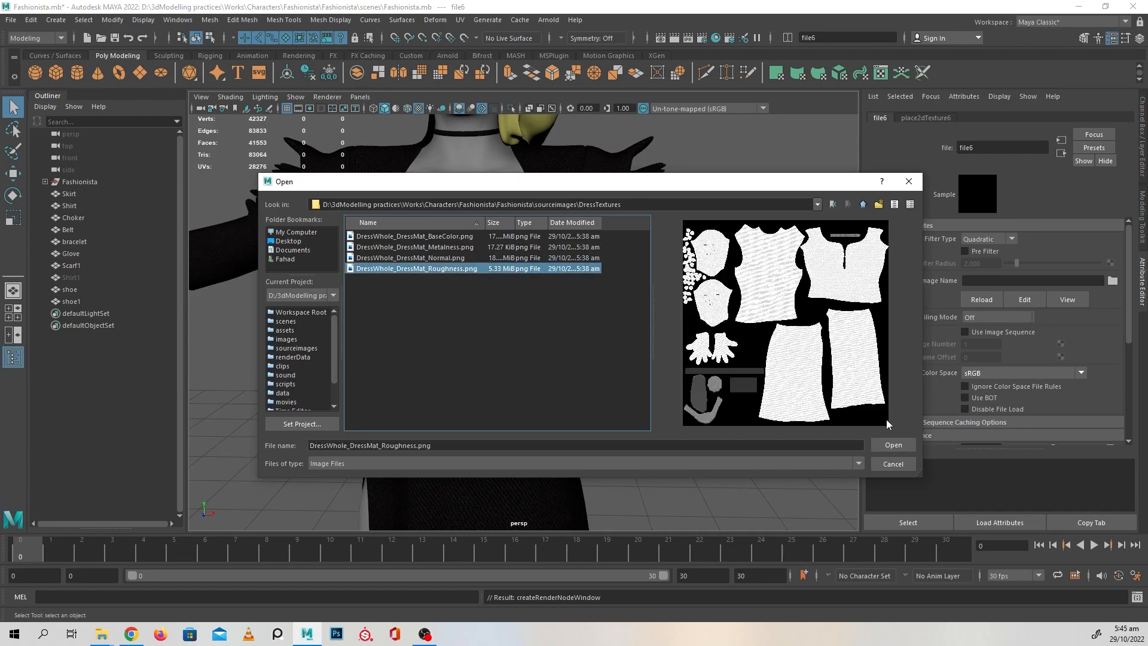
left_click(893, 445)
scroll(626, 340, "up", 1)
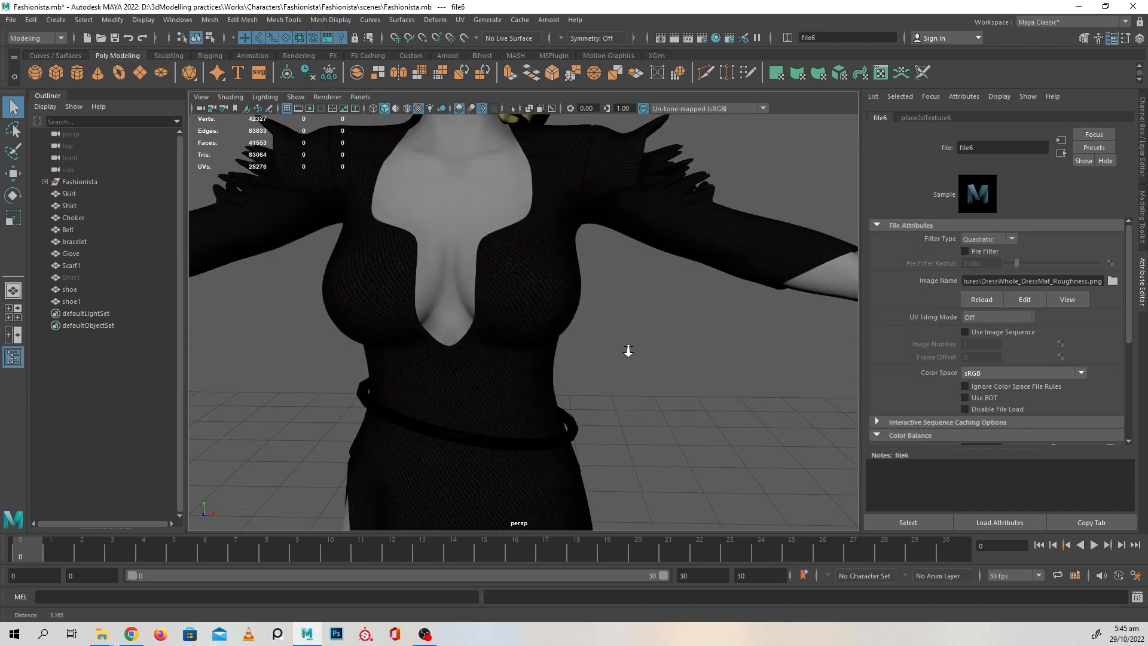
scroll(976, 361, "down", 3)
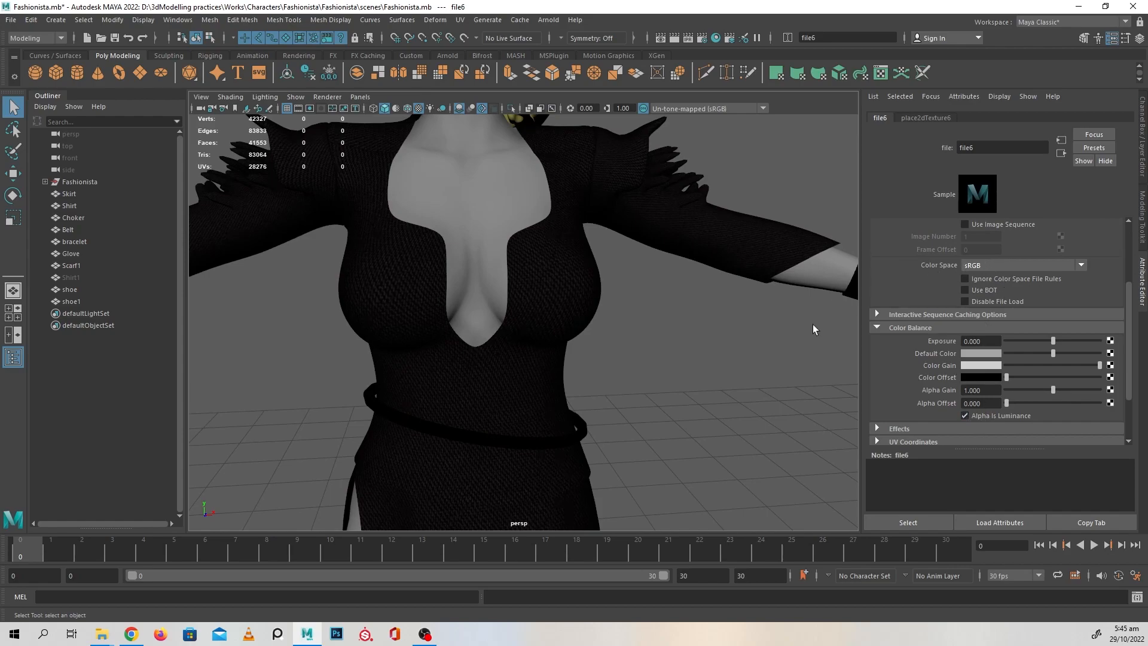
Connect a File texture to the bump mapping of the shirt's DressMat material and use it as Tangent Space Normals
left_click_drag(786, 382, 608, 307, "alt")
left_click(577, 308)
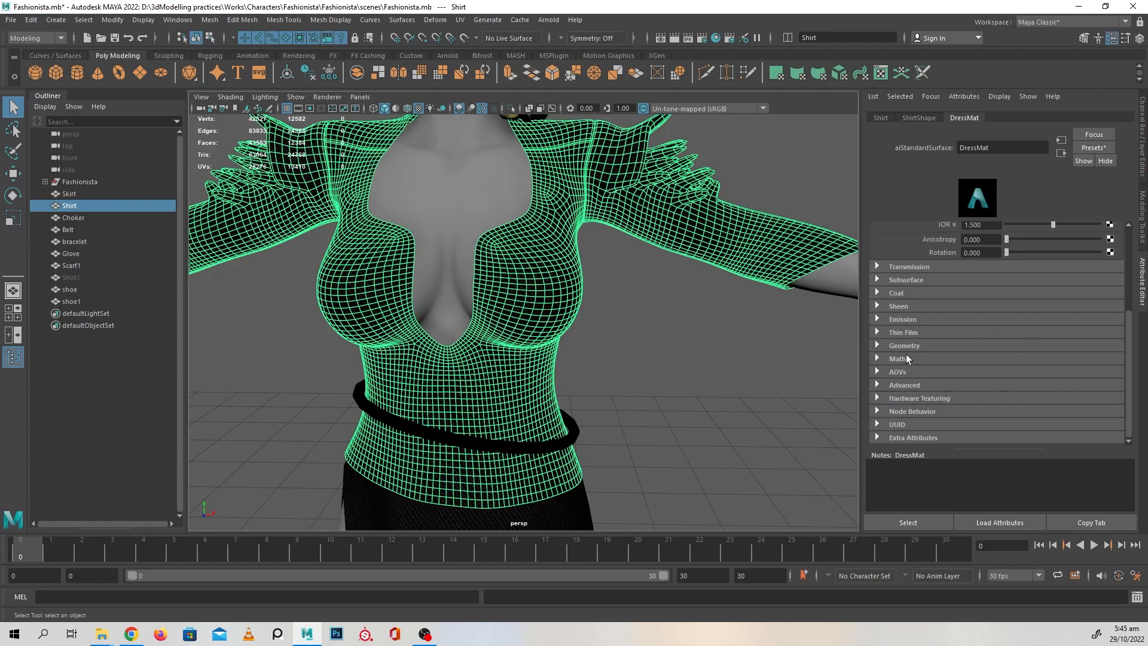
left_click(923, 345)
scroll(950, 346, "down", 1)
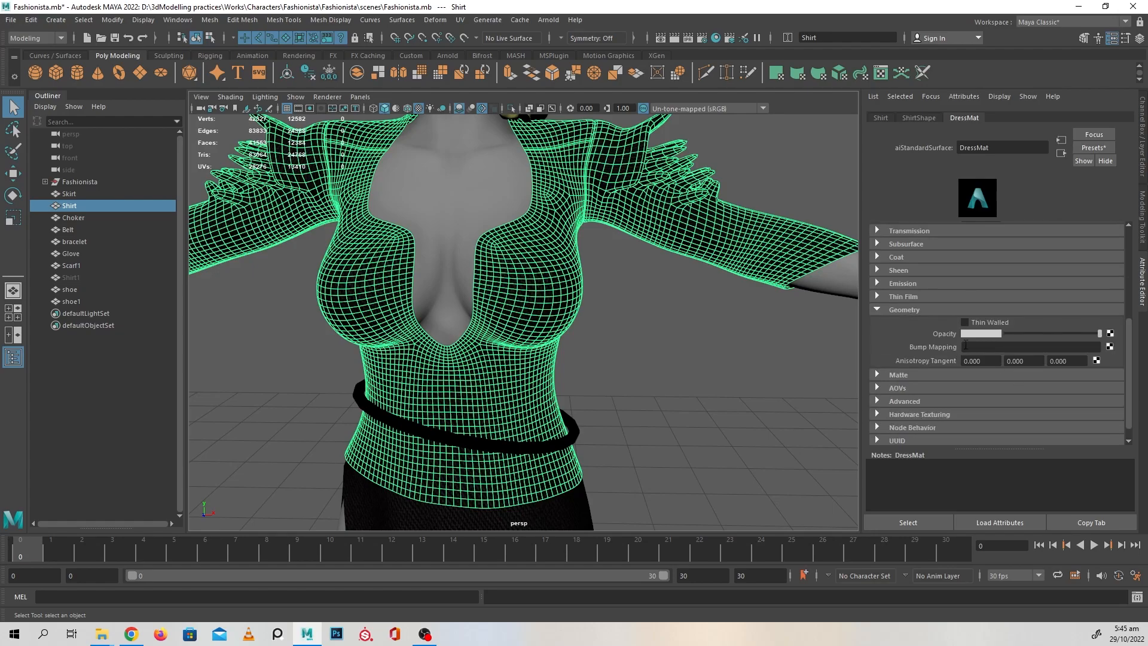
left_click(1109, 348)
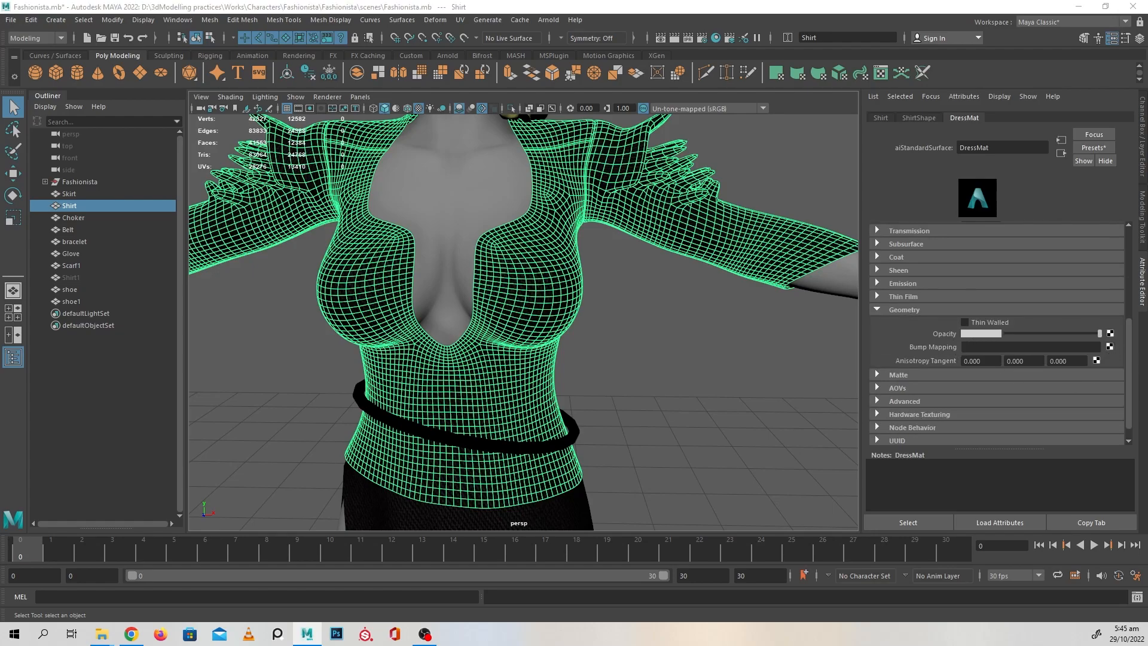
left_click(366, 280)
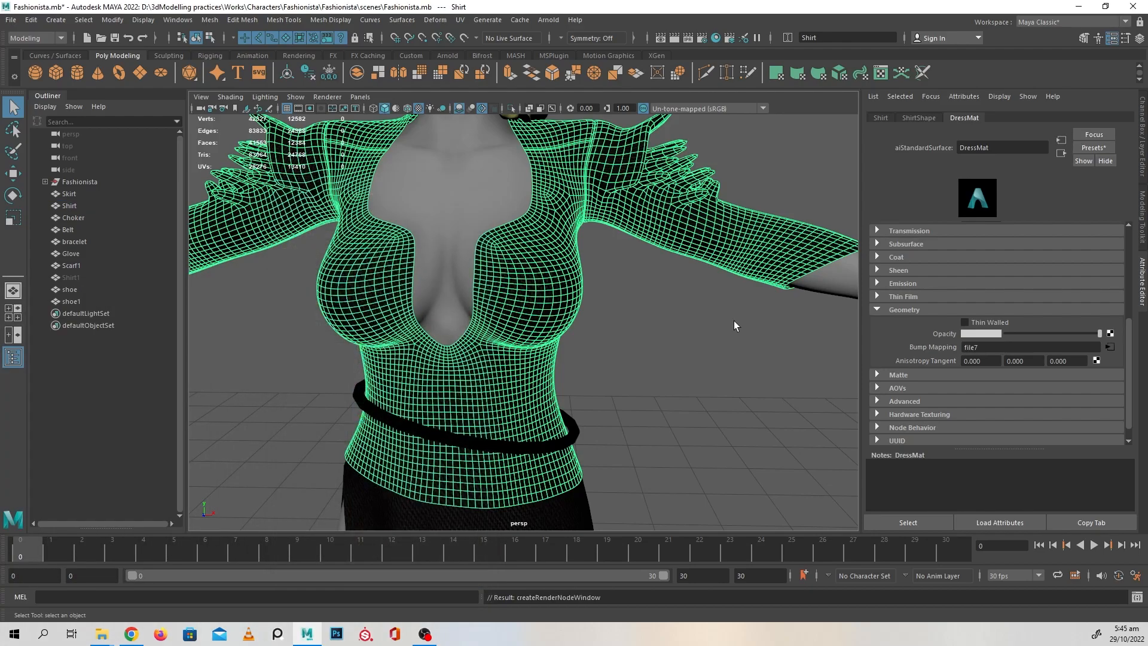
left_click(1018, 267)
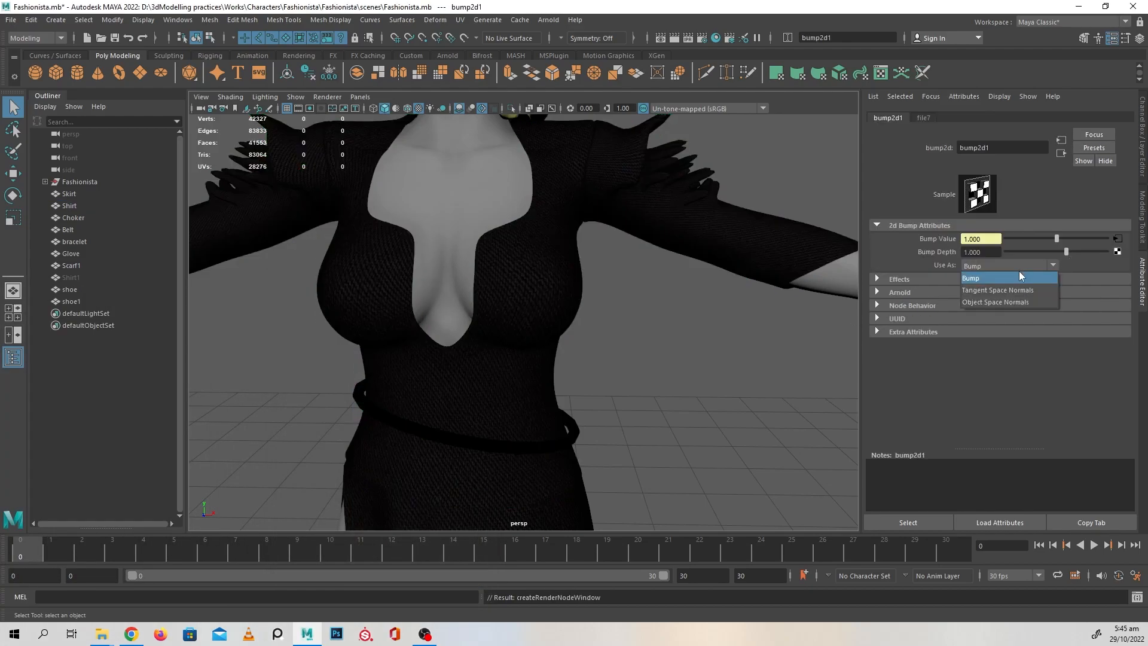
left_click(1020, 292)
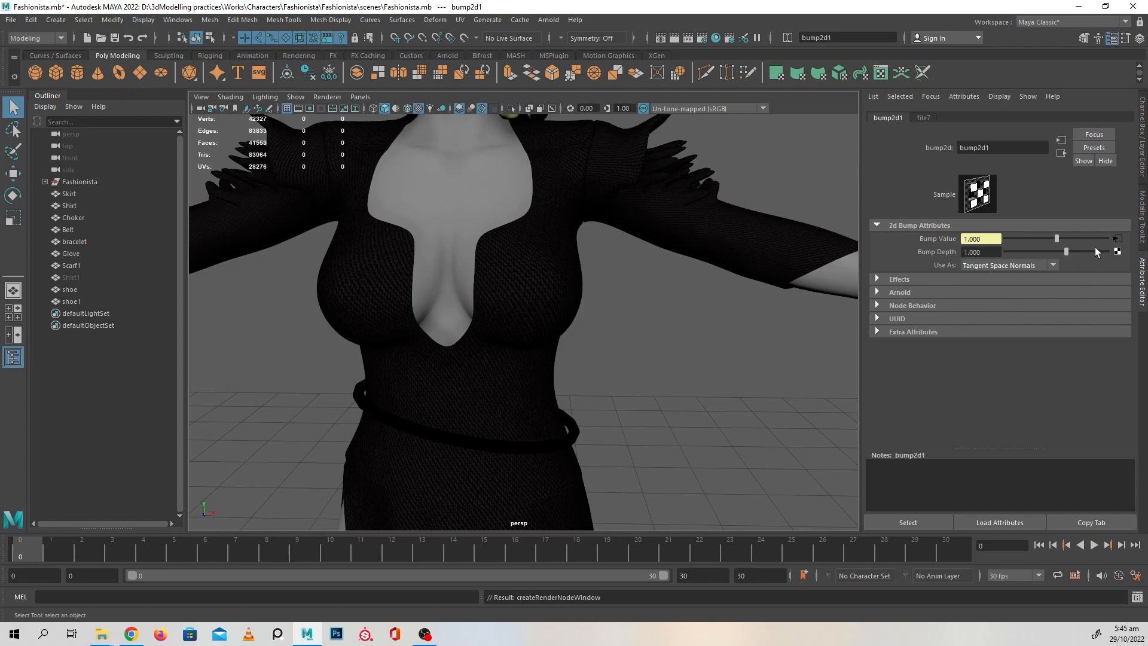
Load DressWhole_DressMat_Normal.png from the DressTextures folder into the file texture driving the bump value
left_click(1118, 238)
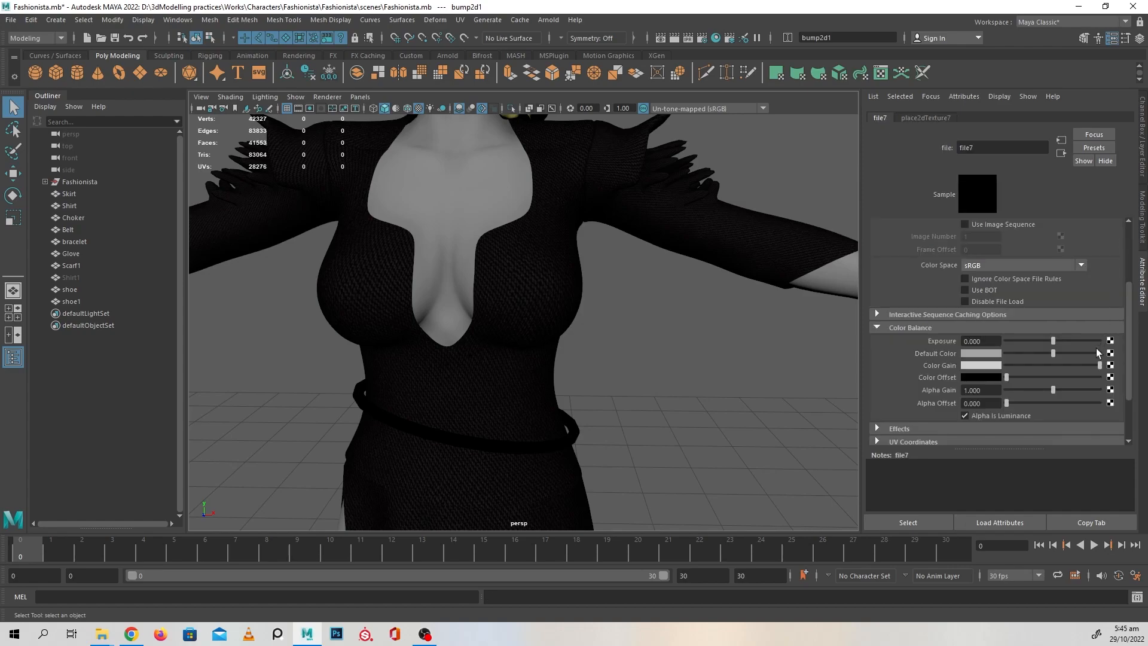
scroll(1098, 324, "up", 3)
left_click(1113, 281)
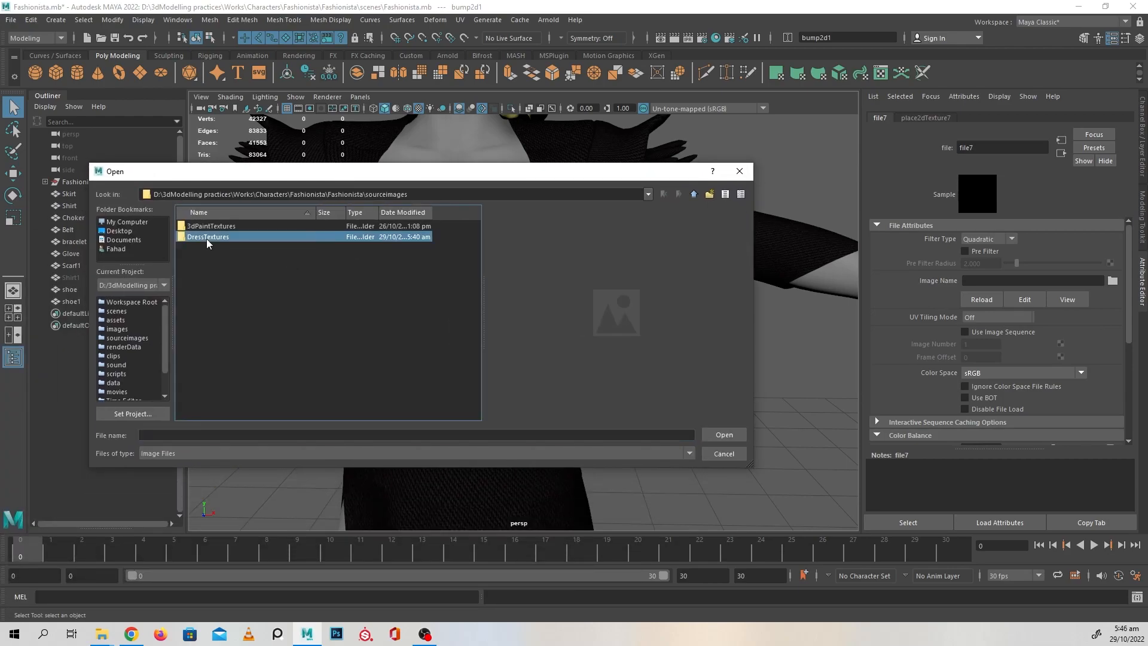
double_click(207, 239)
left_click(275, 247)
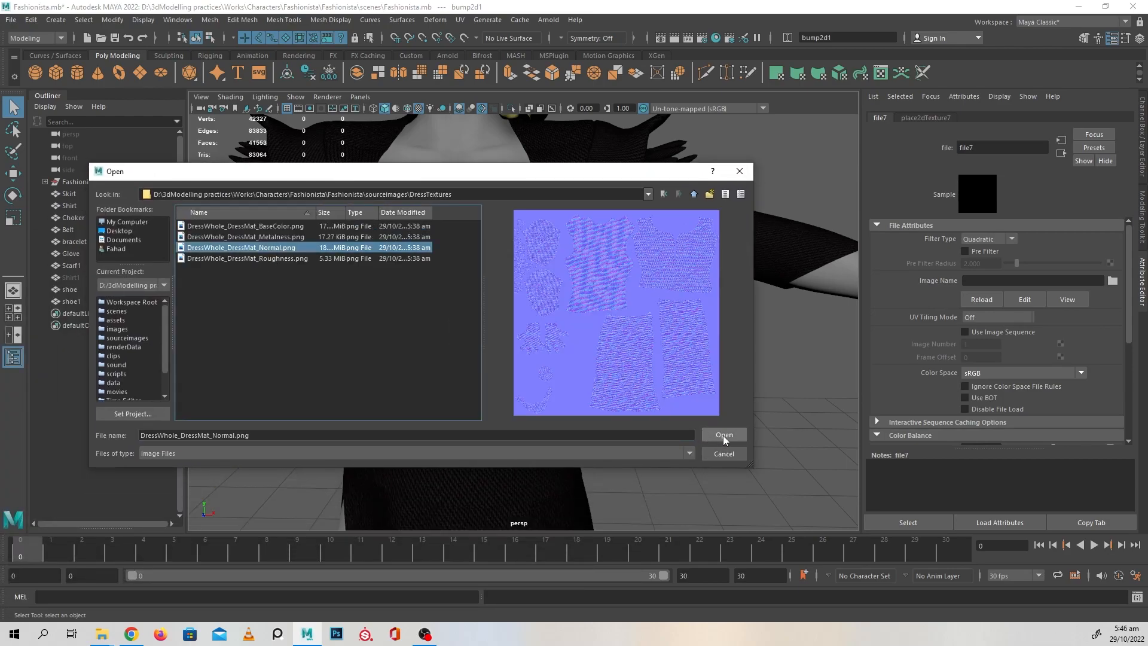
left_click(723, 434)
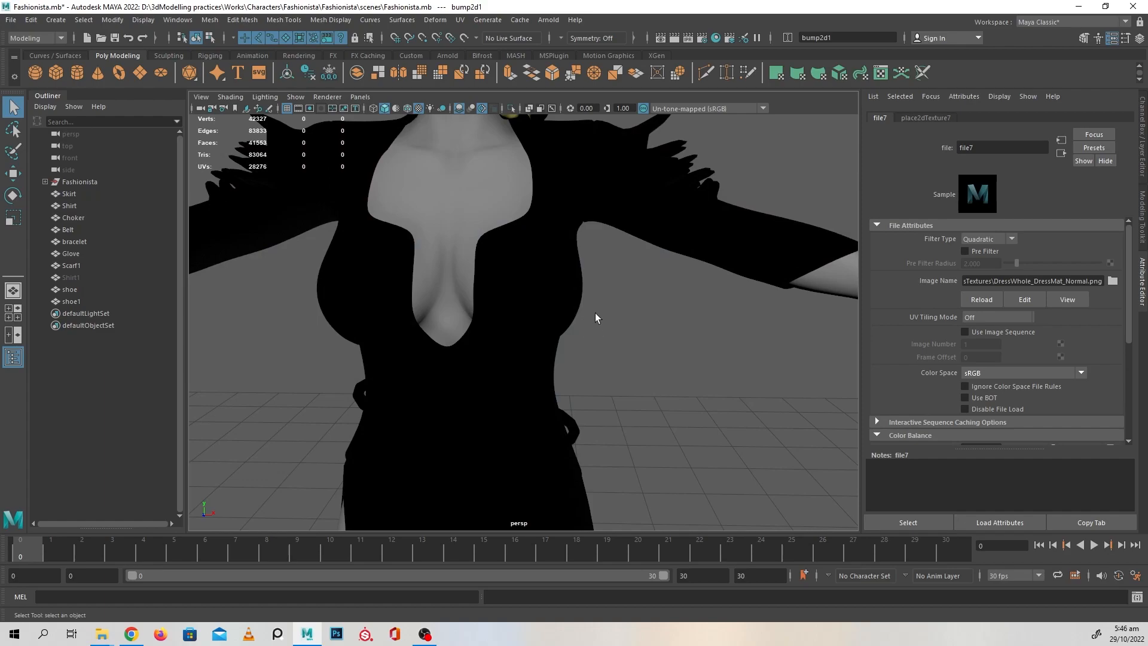
Examine the textured dress up close and on the whole character from several angles
scroll(614, 317, "up", 3)
left_click_drag(614, 317, 604, 290, "alt")
right_click_drag(604, 290, 548, 306, "alt")
left_click_drag(548, 305, 615, 364, "alt")
right_click_drag(615, 364, 479, 302, "alt")
left_click_drag(478, 301, 459, 312, "alt")
scroll(719, 390, "up", 5)
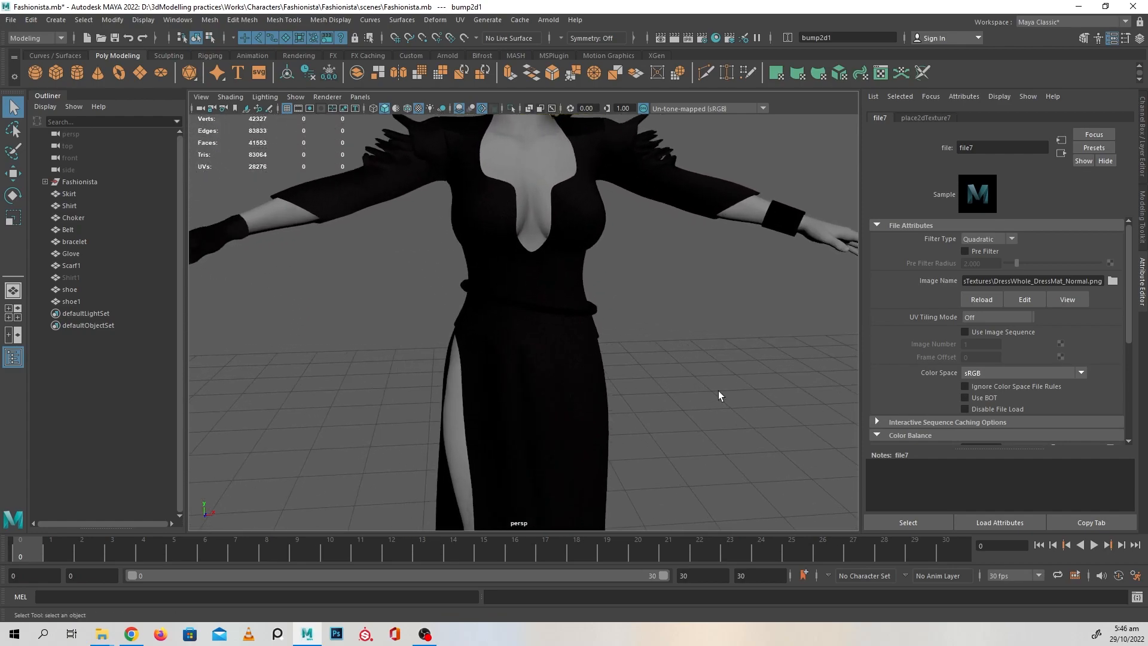
left_click_drag(707, 303, 780, 207, "alt")
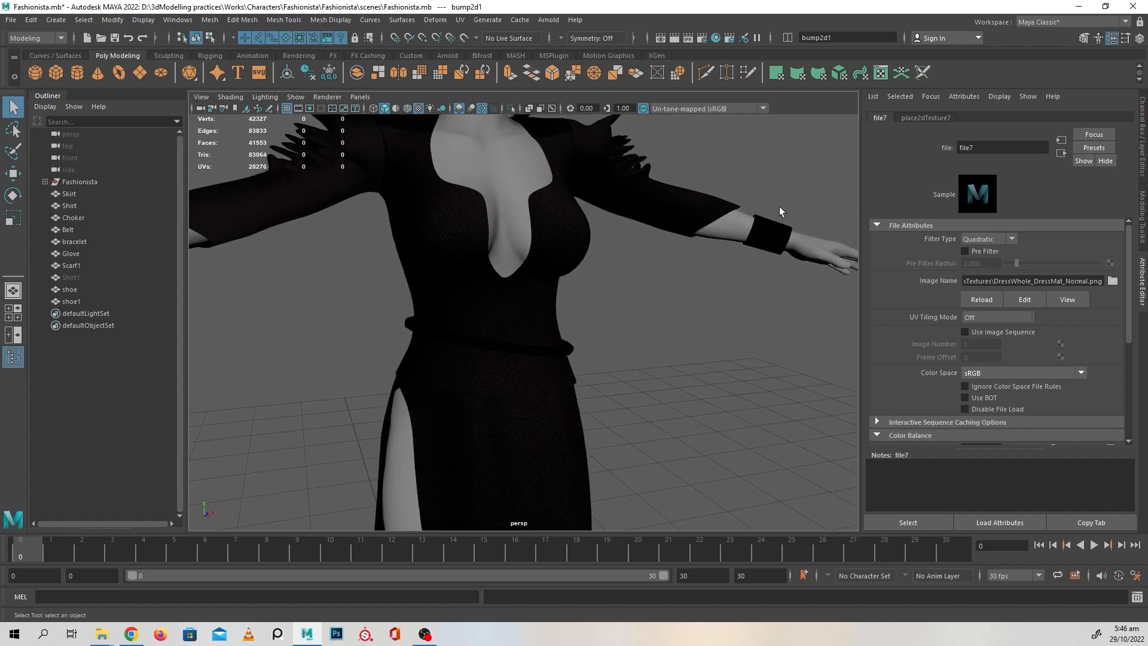
right_click_drag(766, 268, 547, 302, "alt")
left_click_drag(547, 303, 579, 349, "alt")
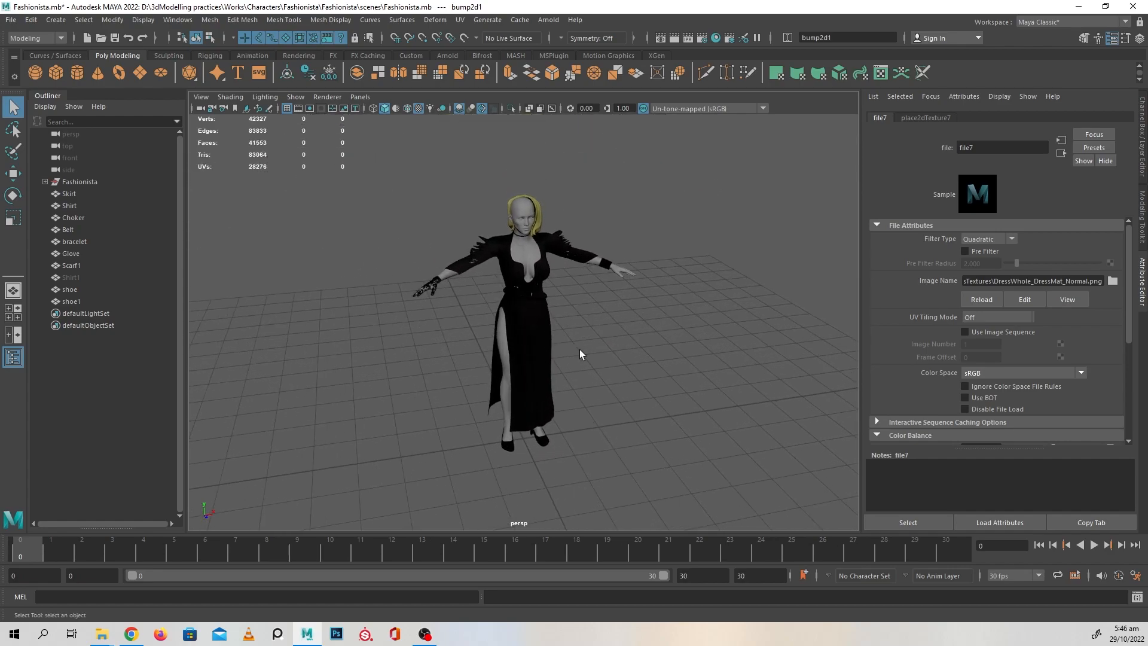
right_click_drag(580, 349, 472, 333, "alt")
left_click_drag(473, 334, 594, 373, "alt")
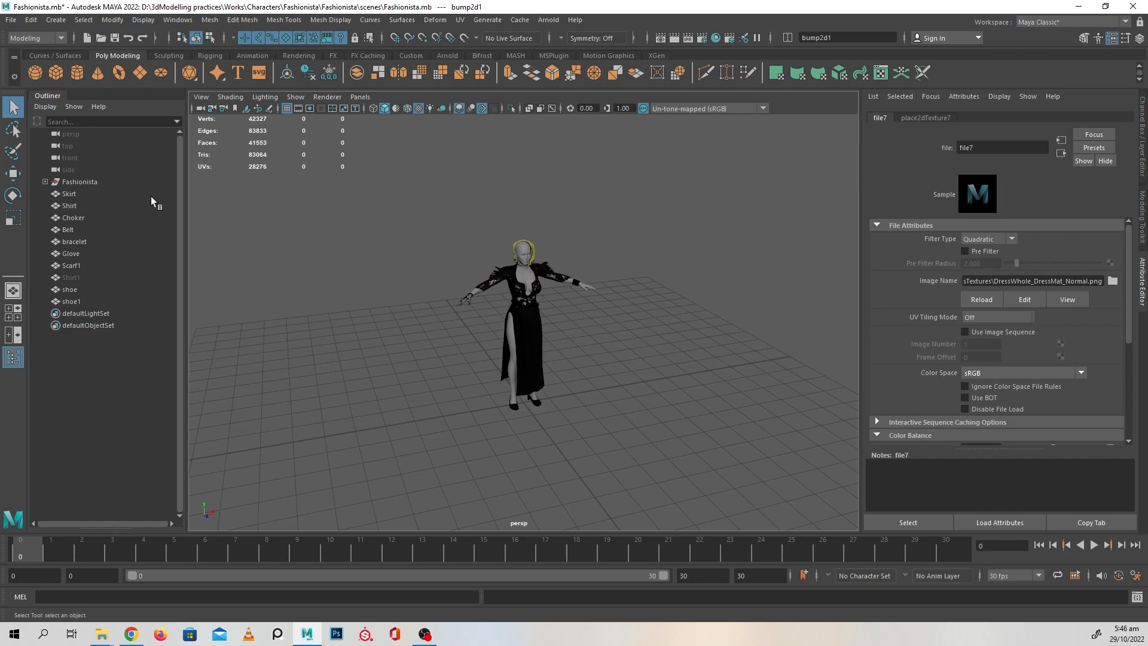
Create a polygon plane under the character and scale it uniformly to about 19.3 as a floor
left_click(119, 73)
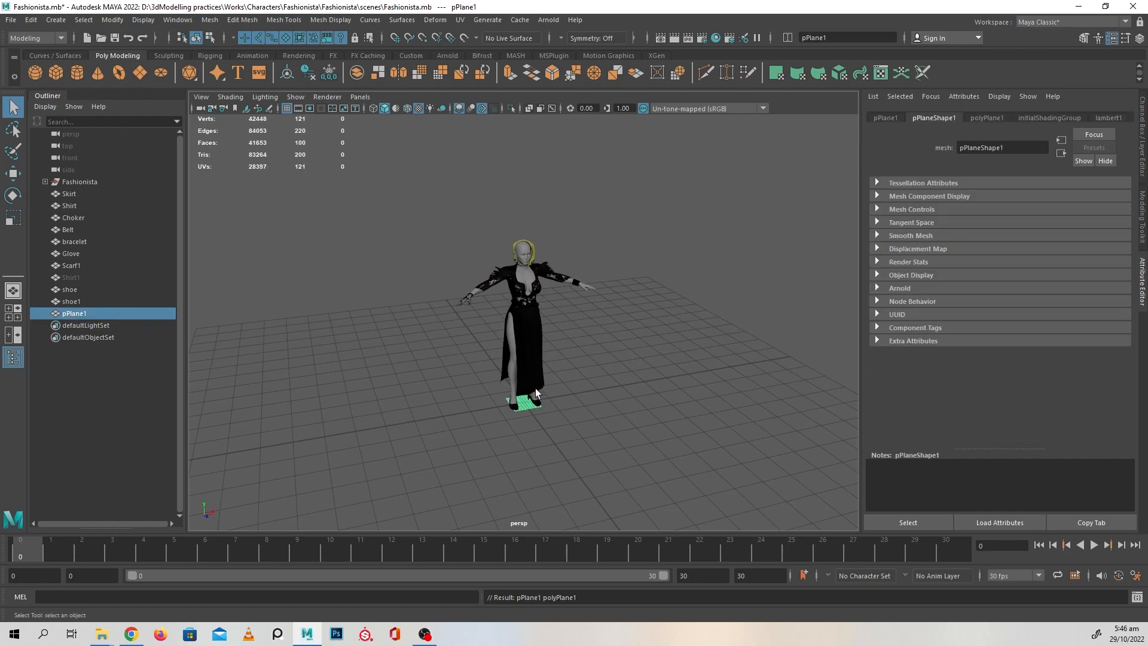
key("r")
left_click_drag(526, 405, 697, 429)
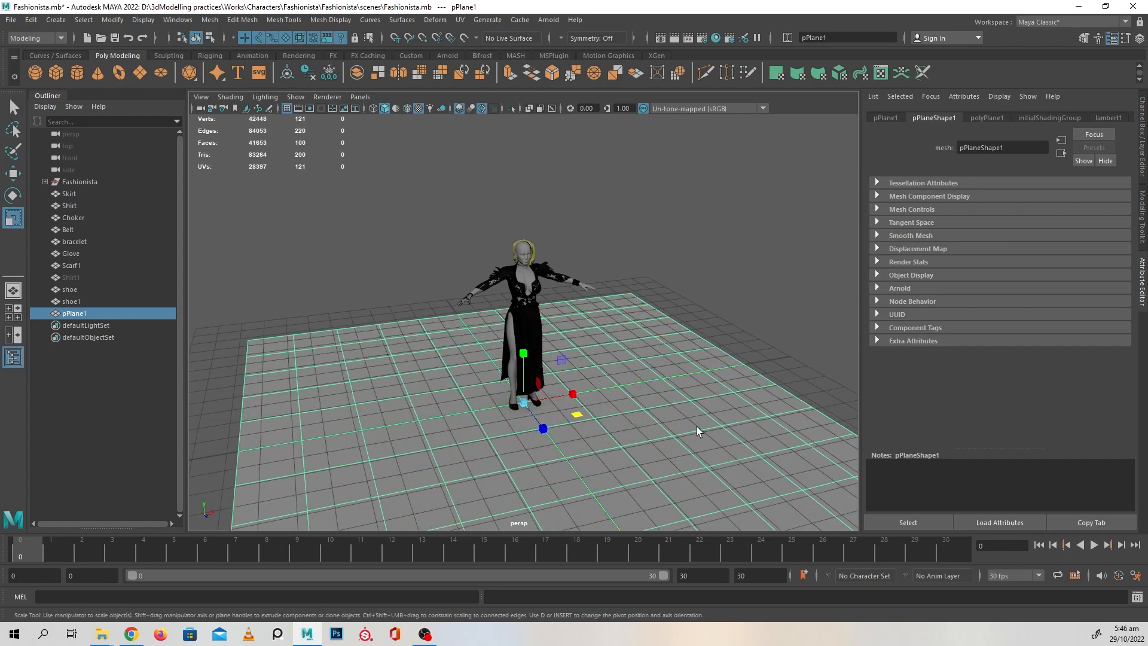
Set the floor plane's width and height subdivisions to 1 and move it behind the character to about -1.73 in Z
left_click(1142, 132)
left_click_drag(1058, 283, 1058, 293)
middle_click_drag(813, 249, 687, 250)
left_click_drag(688, 250, 786, 323, "alt")
key("w")
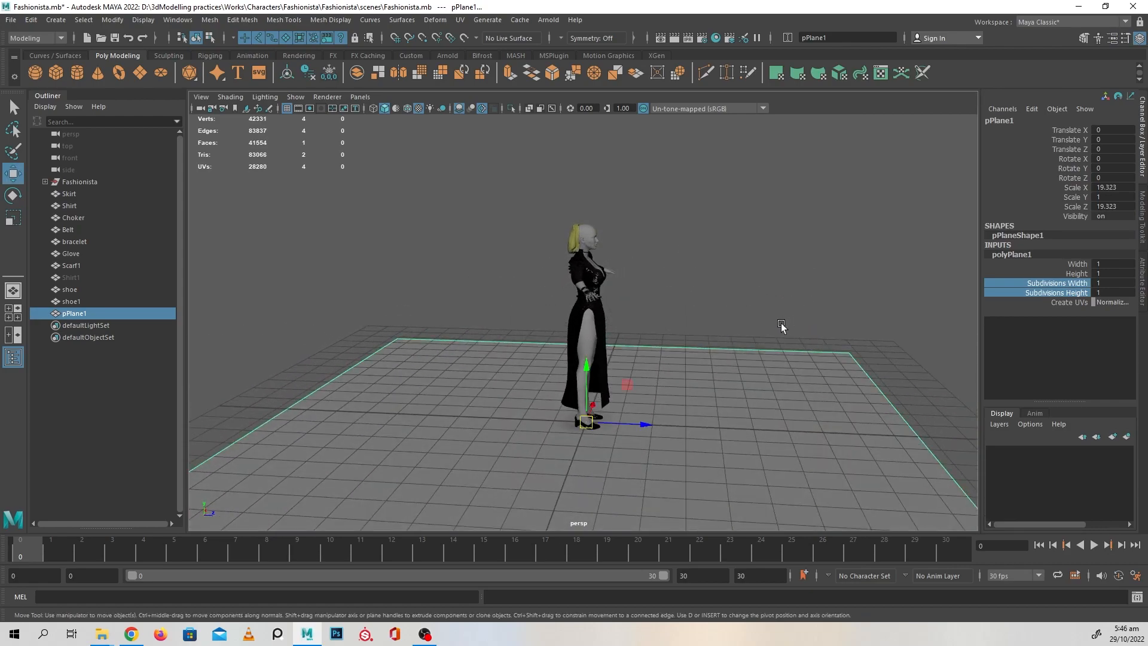
left_click_drag(657, 412, 544, 405)
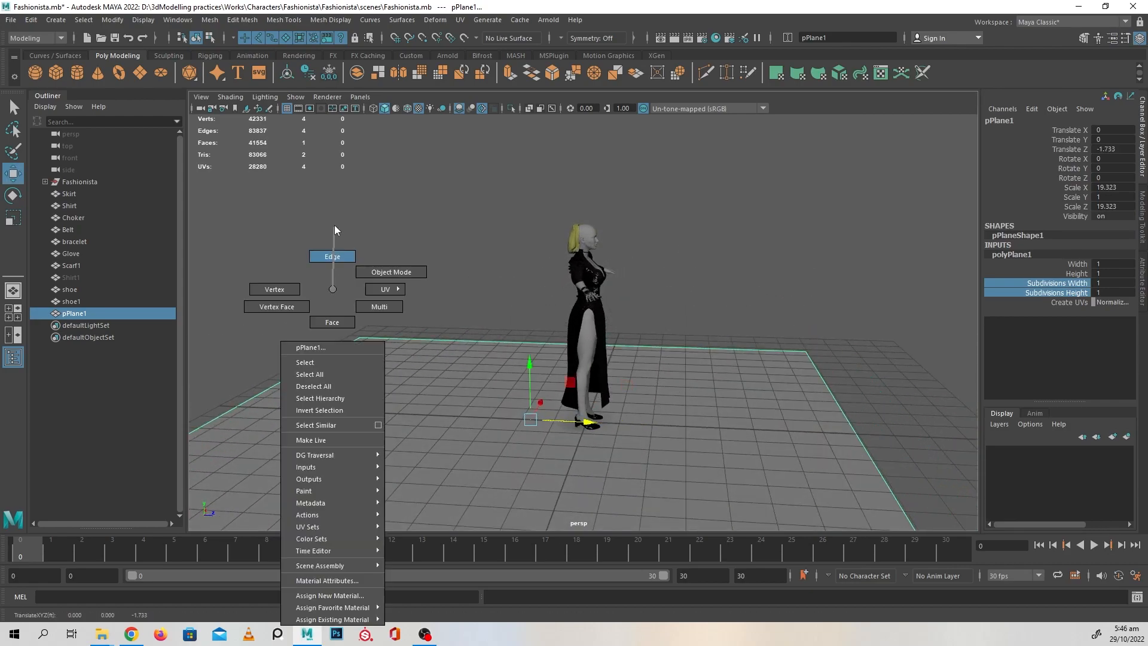
Extrude the floor plane's edge behind the character upward by about 13.1 units to form a backdrop wall
right_click_drag(334, 227, 335, 224)
left_click(266, 388)
scroll(442, 397, "down", 2)
left_click_drag(443, 397, 357, 362, "alt")
key("ctrl+e")
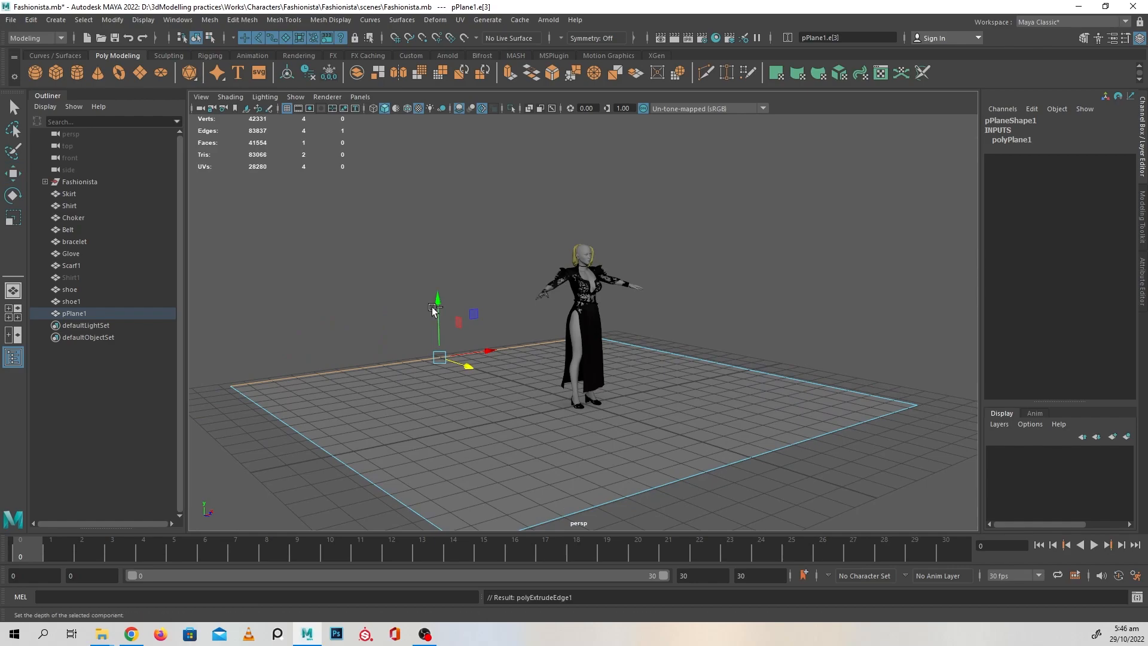
left_click_drag(438, 311, 453, 60)
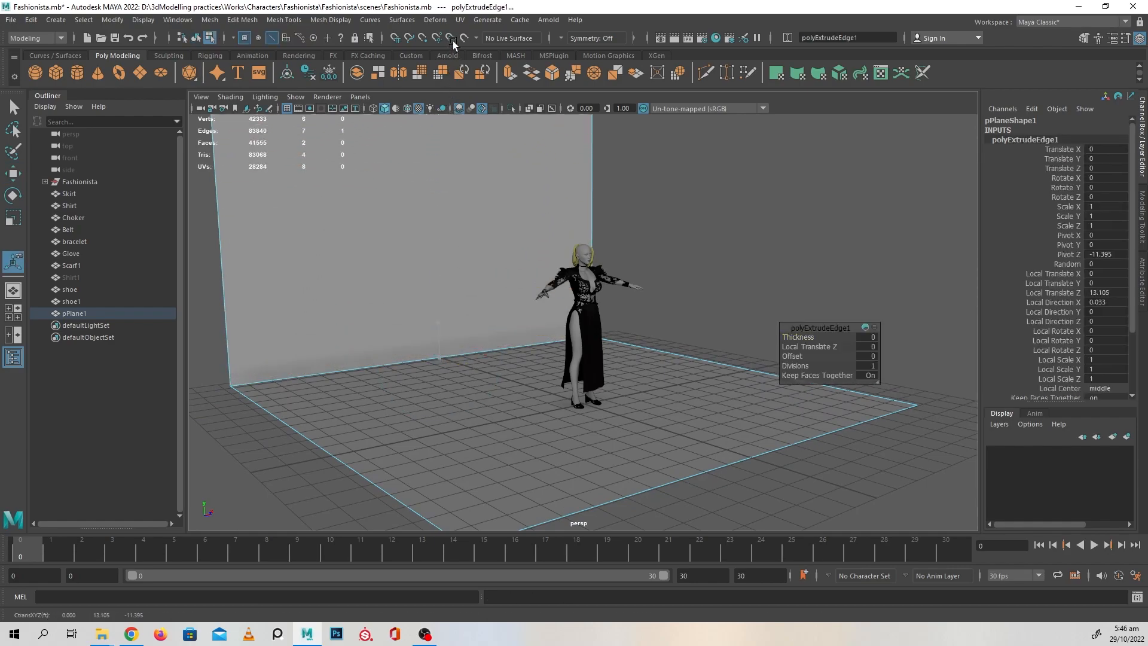
Bevel the edge between floor and backdrop wall with a fraction of 0.5 and 10 segments
left_click_drag(486, 238, 422, 352, "alt")
key("w")
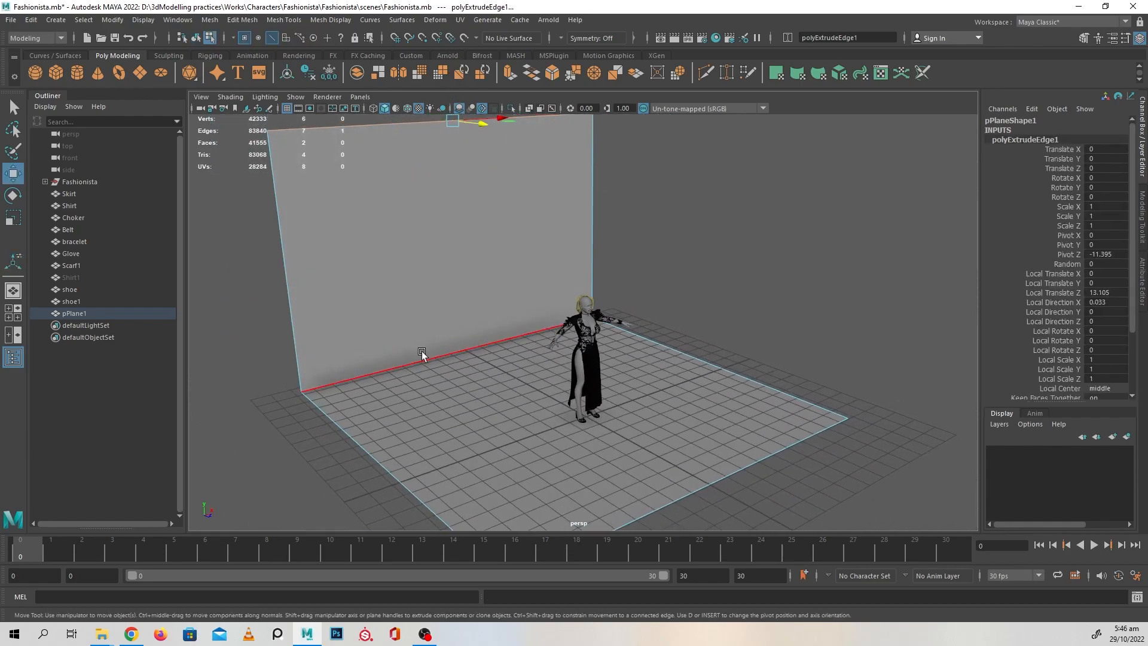
left_click(422, 352)
key("ctrl+b")
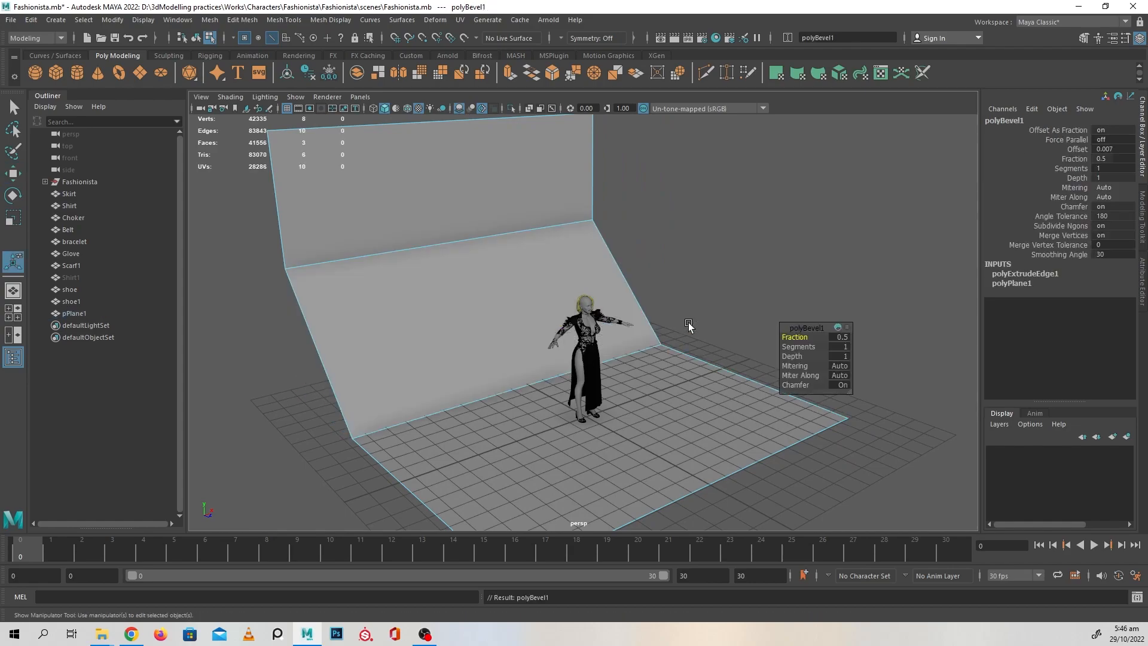
left_click_drag(801, 347, 725, 259)
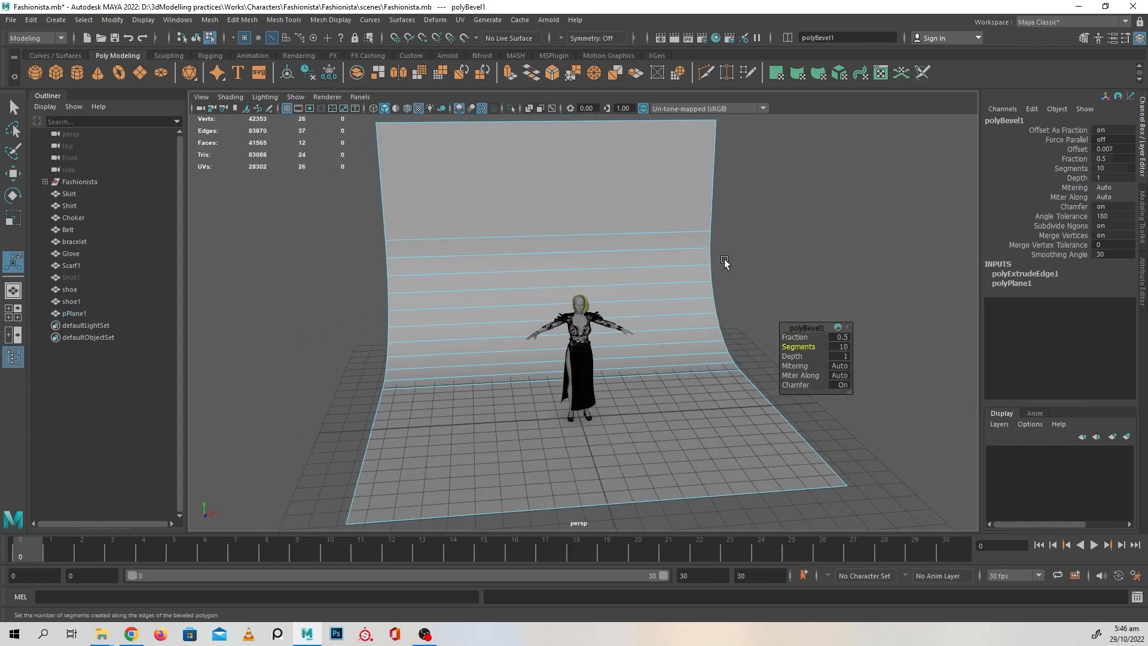
Return the backdrop to object mode and widen it to an X scale of about 49.6
key("w")
key("F8")
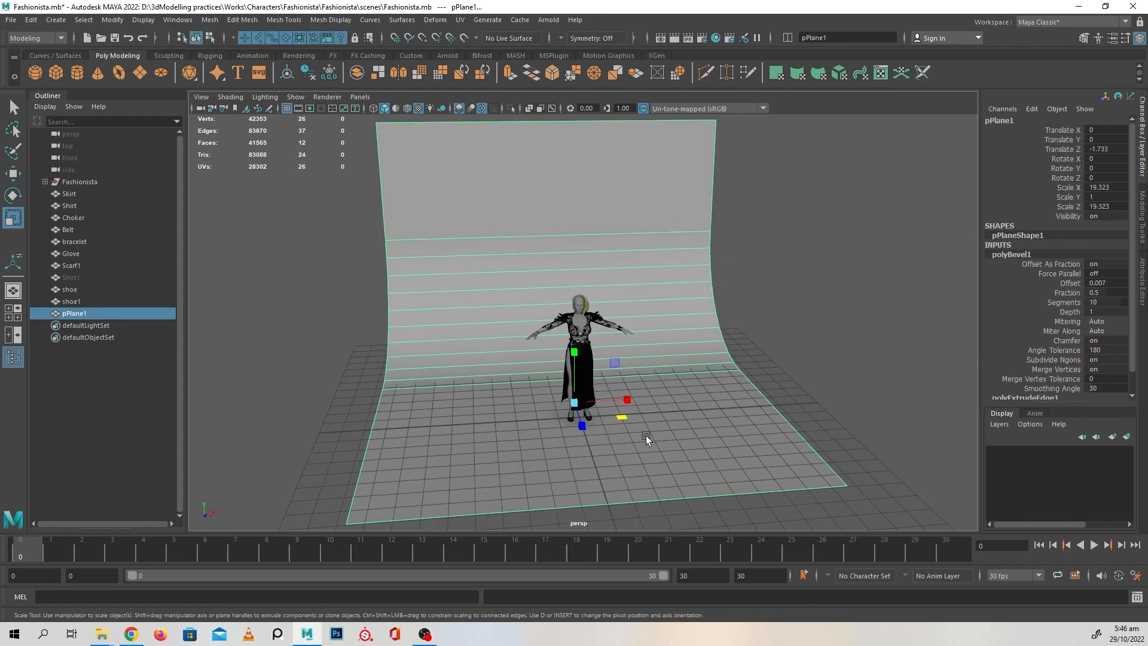
key("r")
left_click_drag(651, 400, 691, 385)
scroll(663, 355, "up", 4)
key("w")
Assign a new Arnold aiStandardSurface material to the backdrop plane
right_click_drag(697, 257, 754, 196)
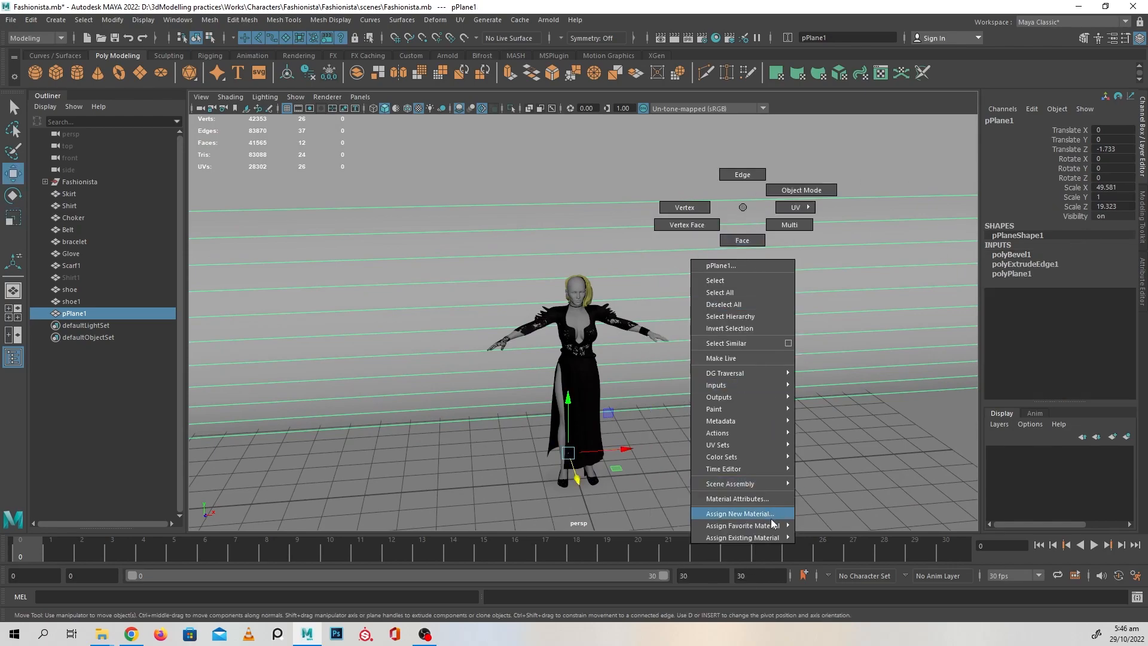
left_click(770, 513)
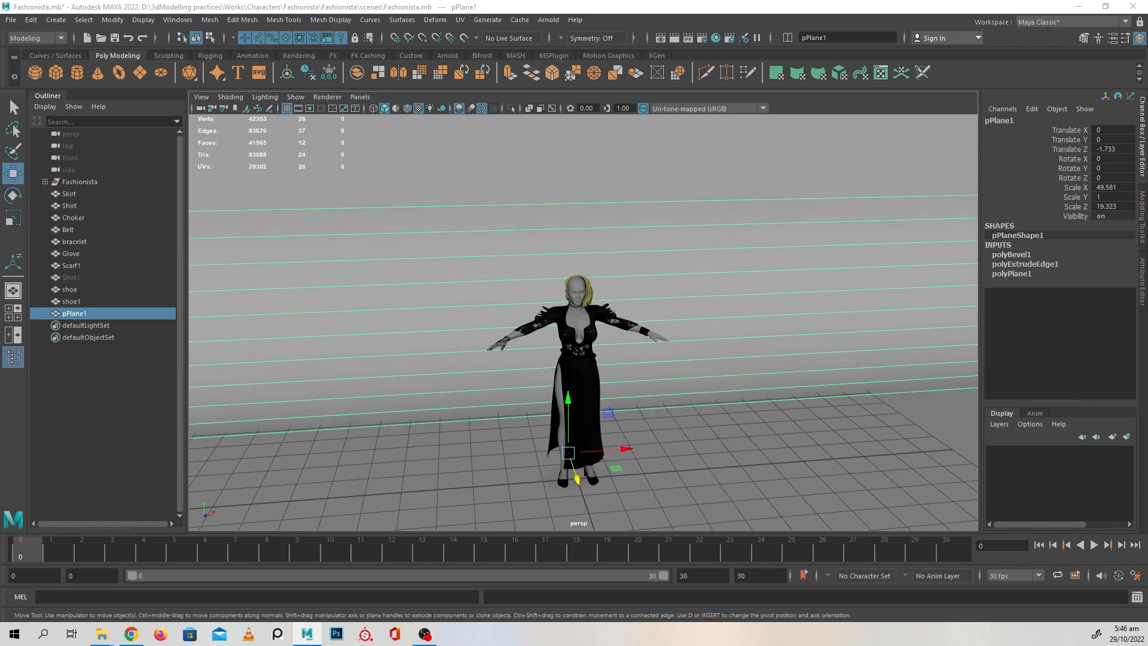
left_click(230, 213)
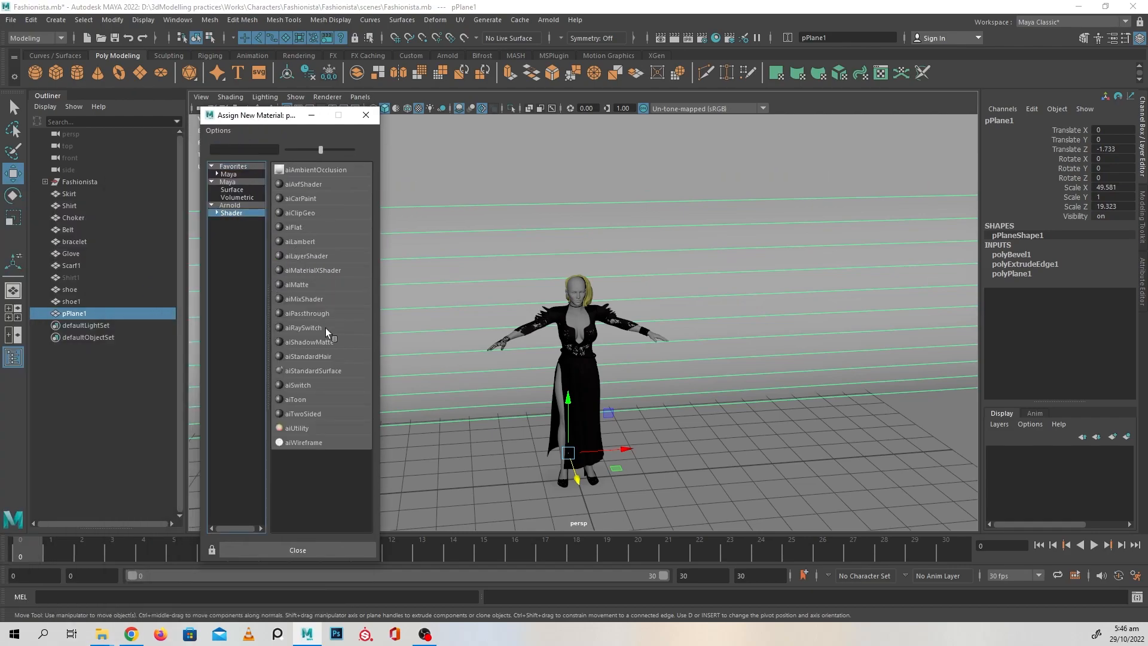
left_click(337, 372)
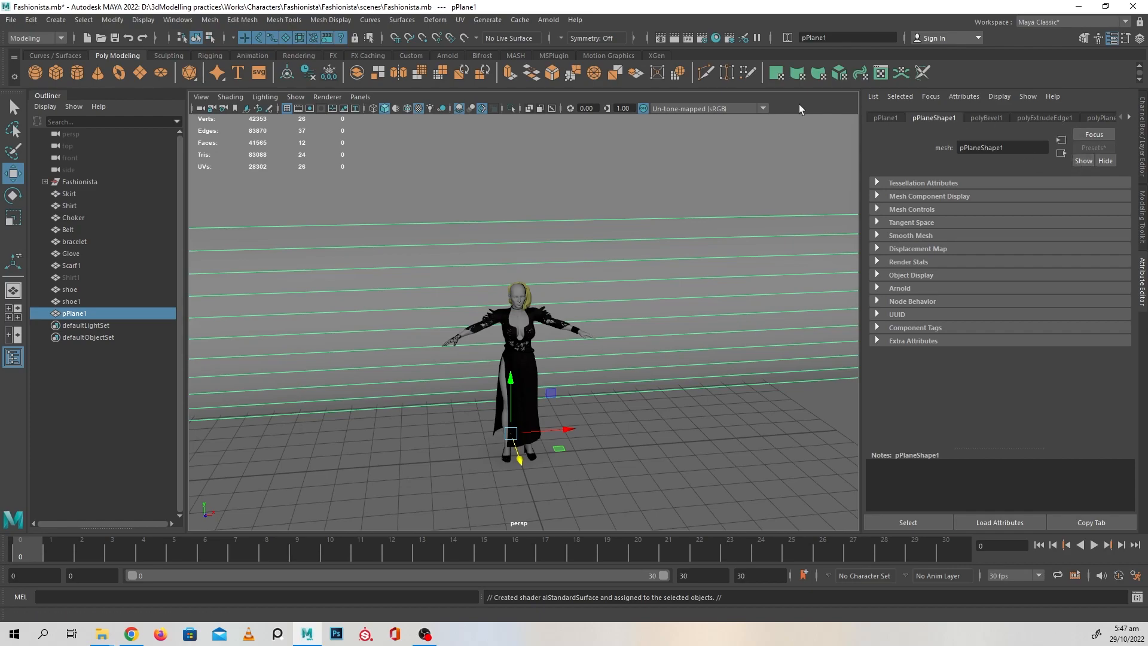
Replace the backdrop material's settings with the Clay preset
left_click(1032, 117)
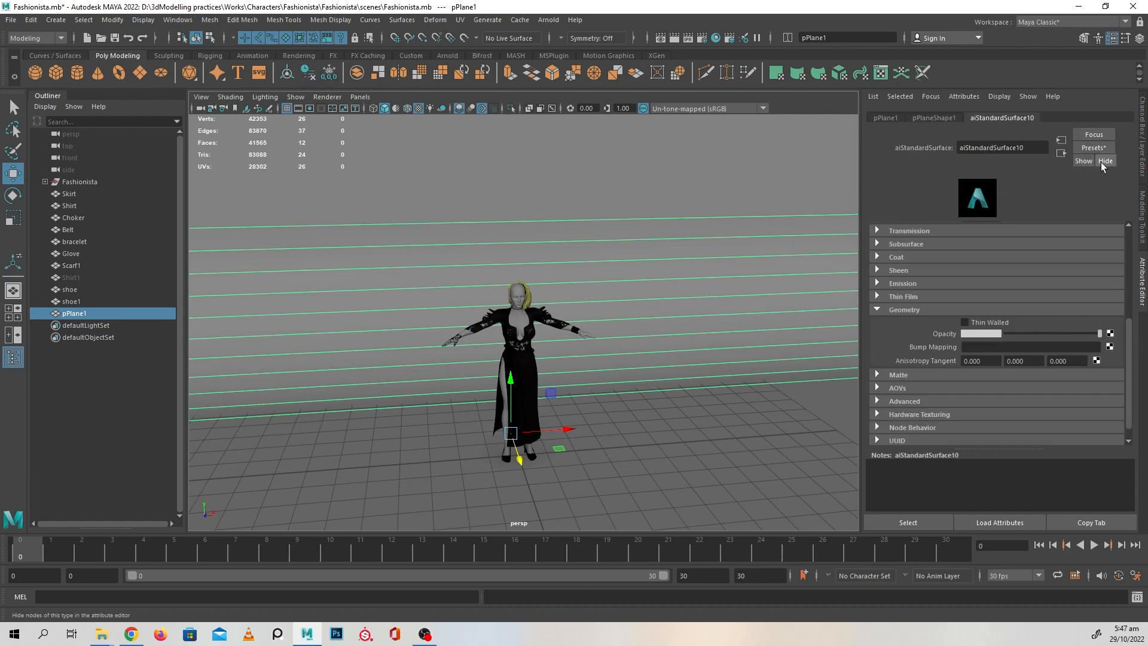
left_click(1093, 148)
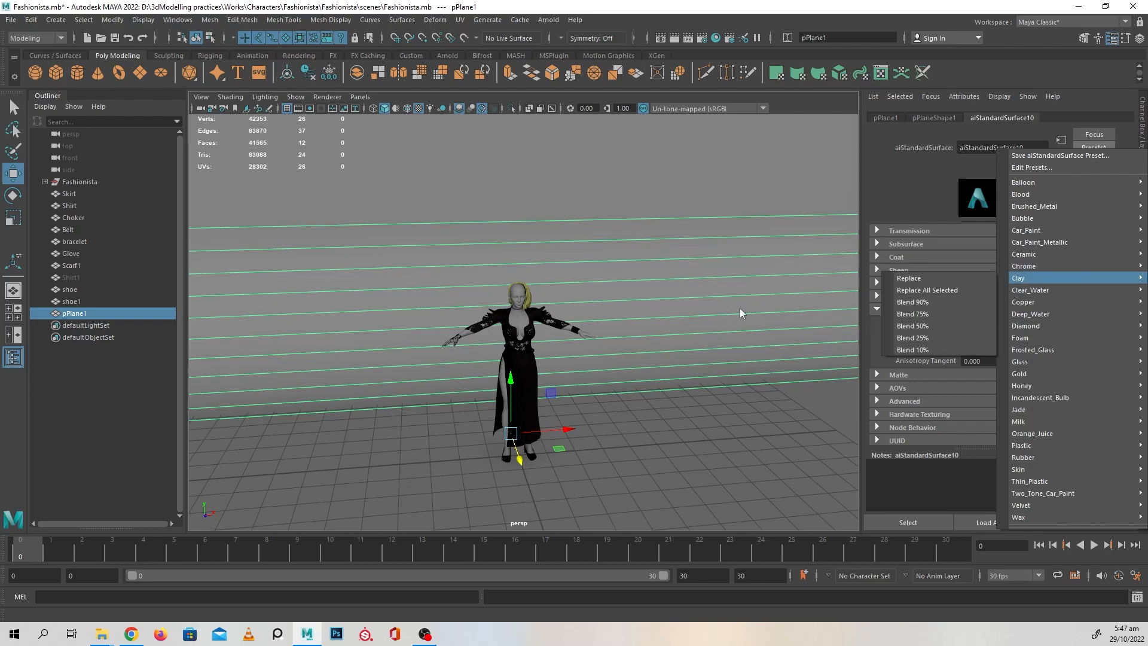
mouse_move(1019, 302)
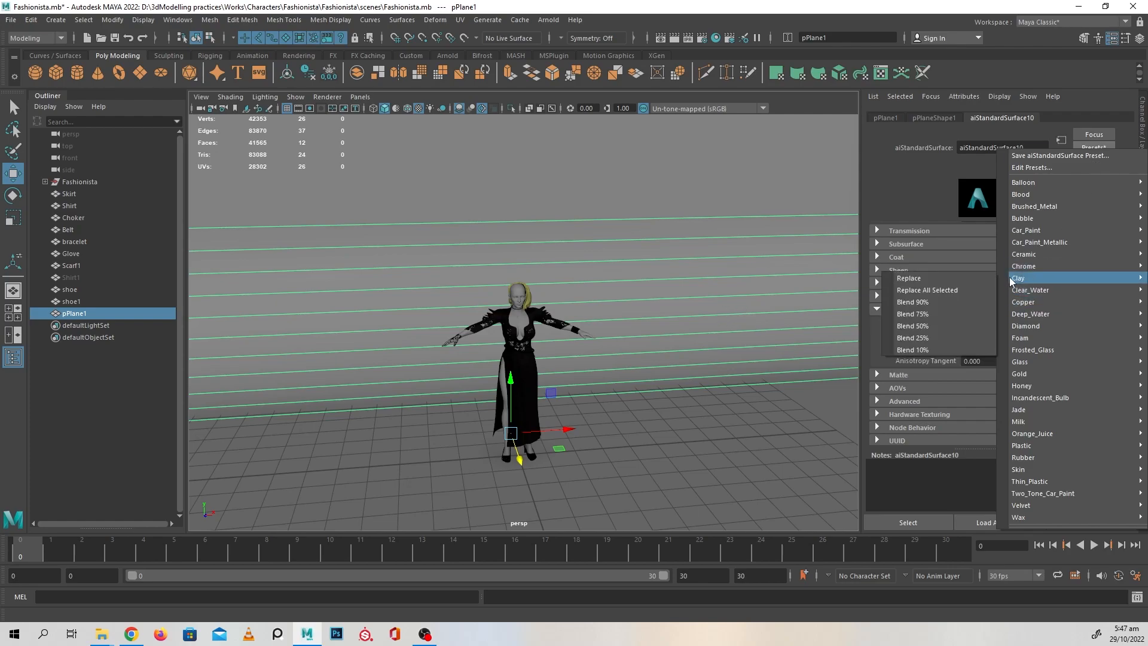
left_click(915, 279)
scroll(1025, 276, "up", 5)
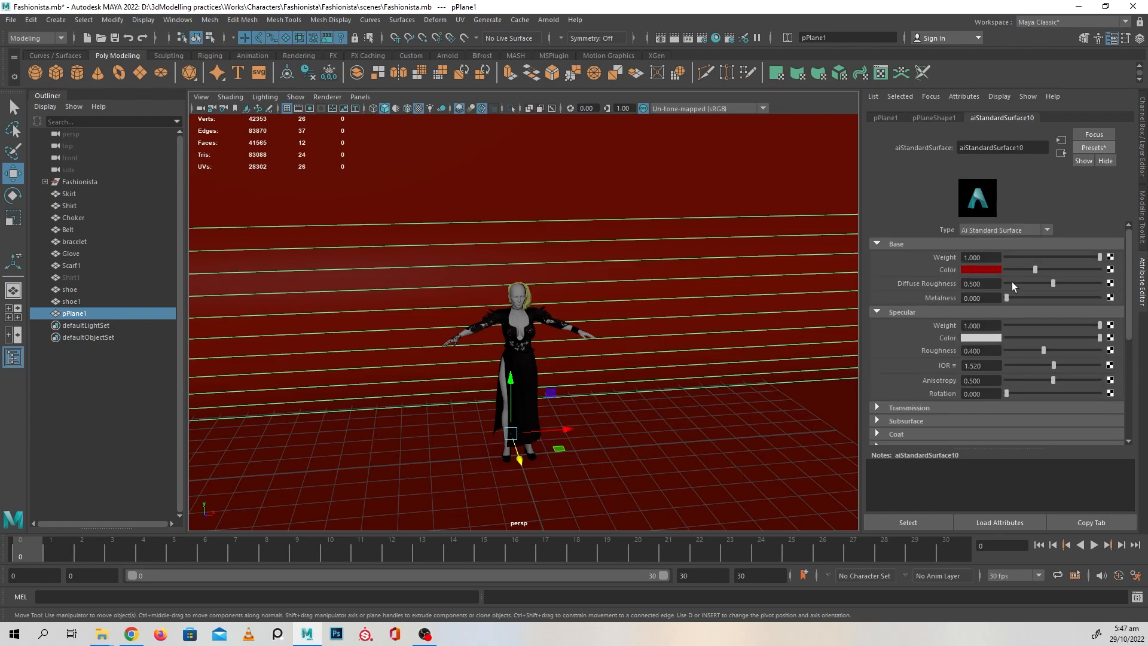
Change the backdrop material's base colour to a medium grey with saturation 0 and value about 0.41
left_click(981, 269)
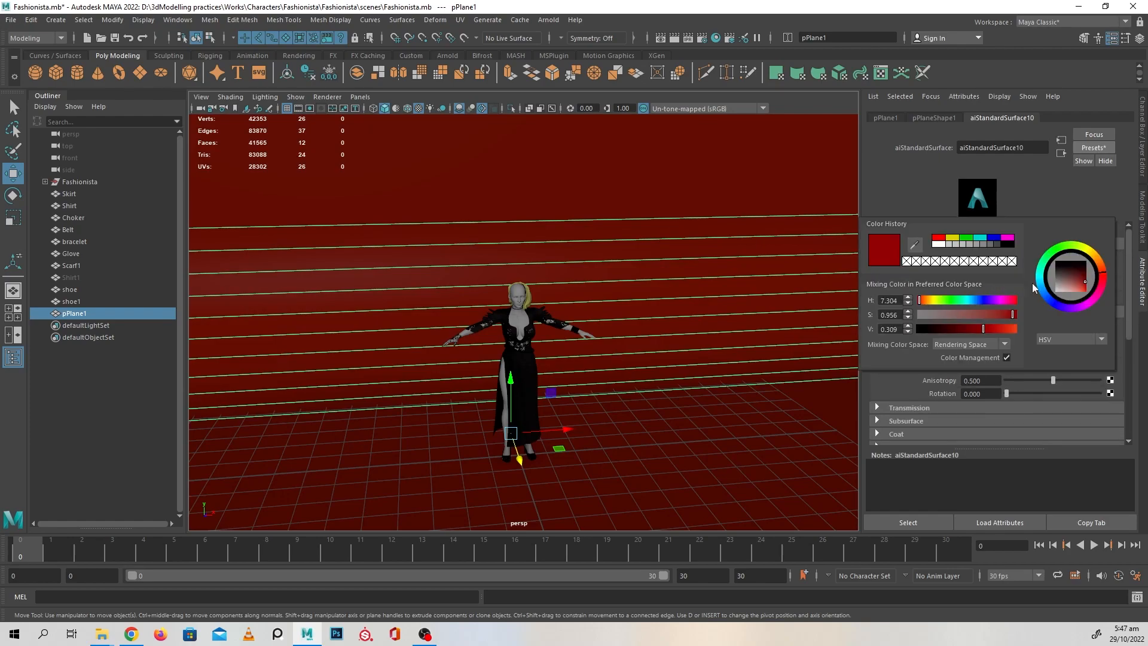
left_click(1069, 283)
mouse_move(1067, 281)
left_mouse_down()
mouse_move(1054, 294)
mouse_move(1055, 285)
left_mouse_up()
Examine the character against the grey backdrop from several angles and distances
left_click_drag(687, 273, 772, 272, "alt")
left_click(676, 265)
scroll(676, 265, "up", 3)
left_click_drag(705, 299, 628, 328, "alt")
scroll(693, 361, "up", 4)
left_click_drag(699, 362, 712, 339, "alt")
scroll(712, 339, "up", 1)
middle_click_drag(713, 340, 717, 321, "alt")
left_click_drag(718, 267, 718, 262, "alt")
right_click_drag(717, 253, 755, 227)
scroll(710, 280, "down", 3)
left_click_drag(710, 280, 729, 296, "alt")
left_click(732, 287)
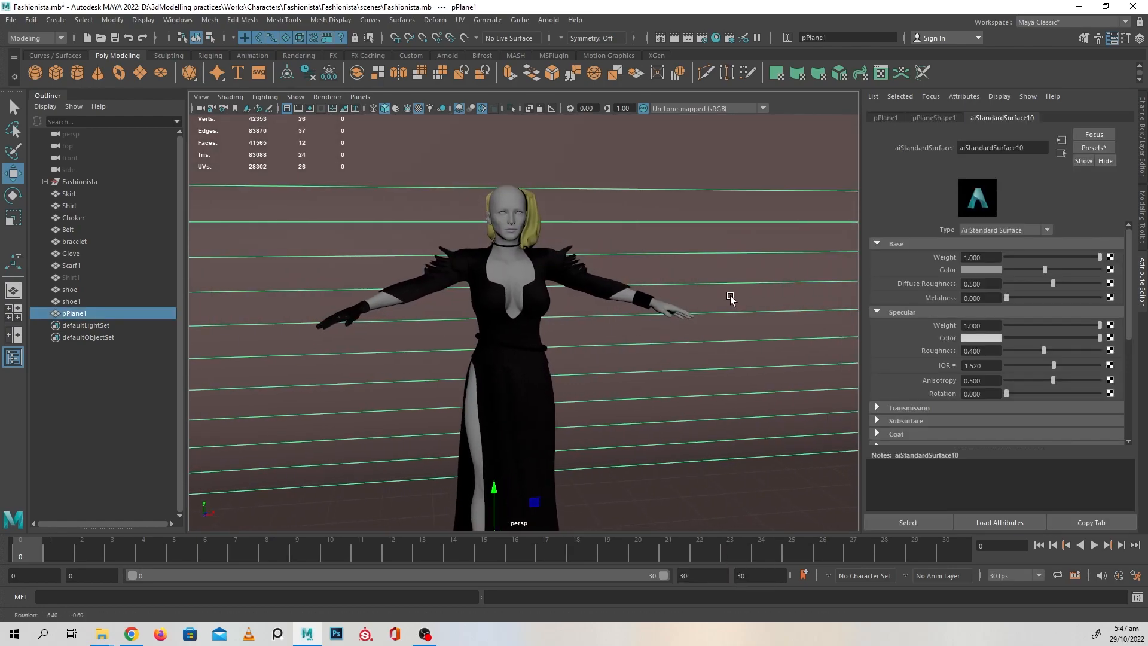
Set the backdrop material's base colour to blue with hue about 241, saturation 0.804 and value 0.440
left_click(983, 270)
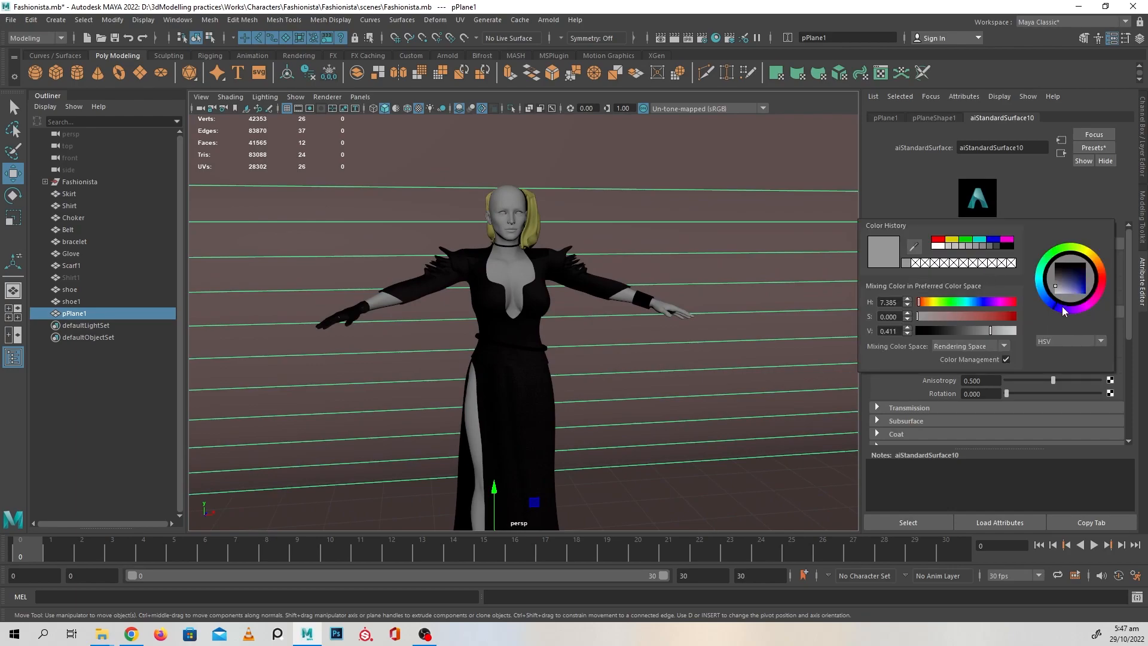
left_click(1082, 292)
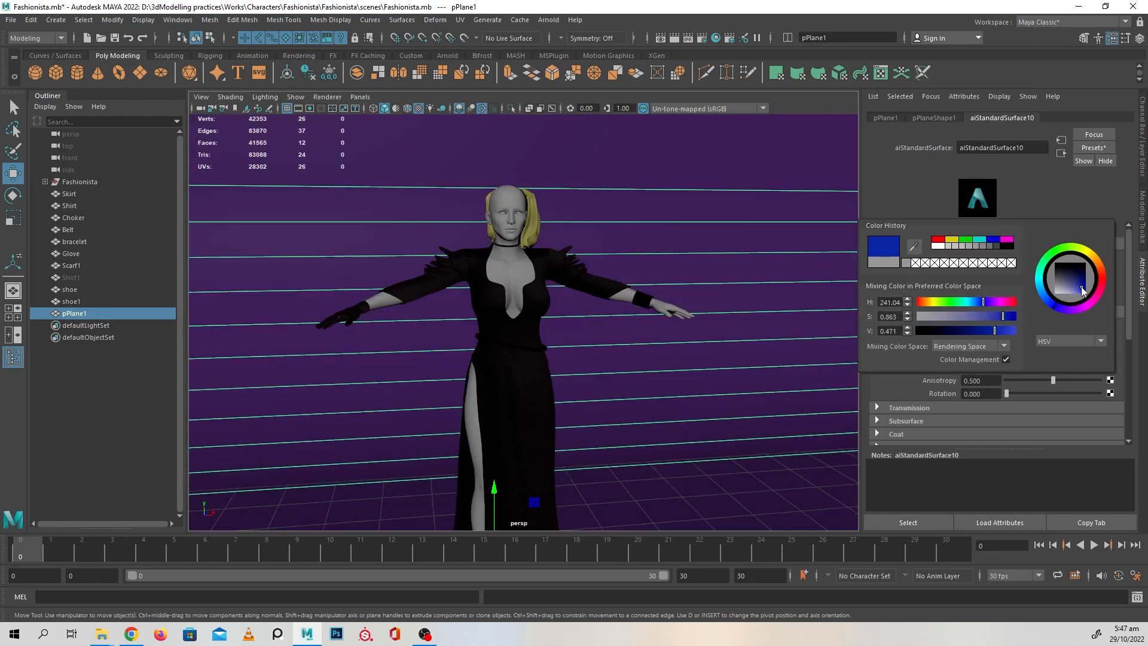
left_click_drag(1083, 283, 1081, 289)
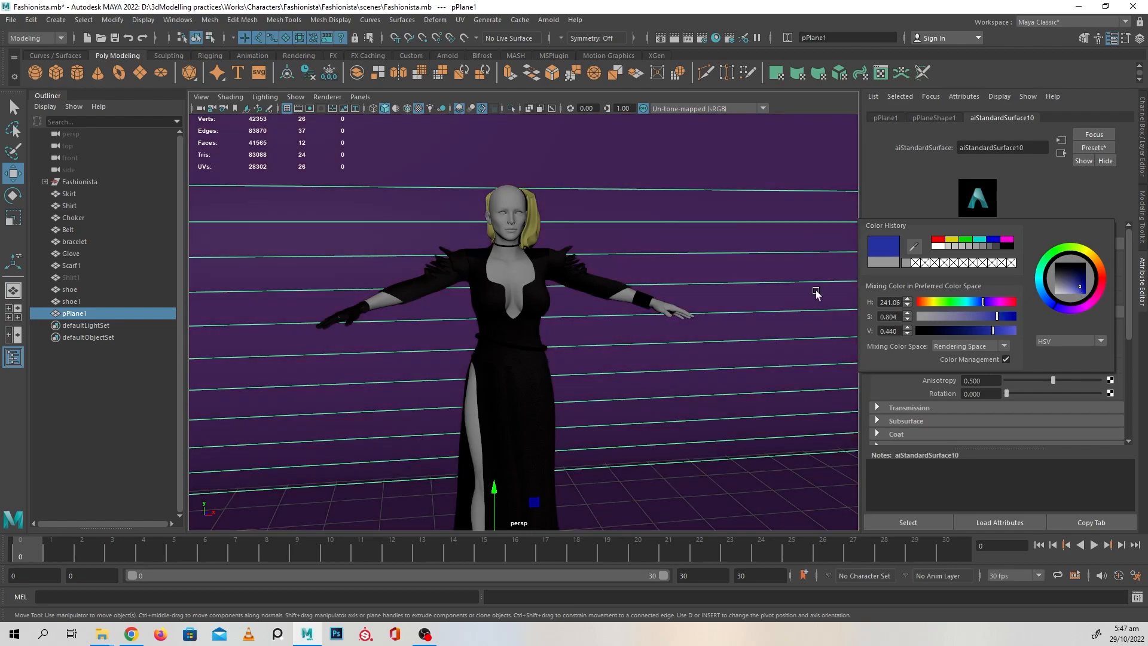
left_click_drag(738, 293, 850, 299, "alt")
left_click(779, 269)
left_click_drag(779, 269, 663, 311, "alt")
Add an Arnold area light to the scene and scale it up well beyond the character's size
left_click(548, 20)
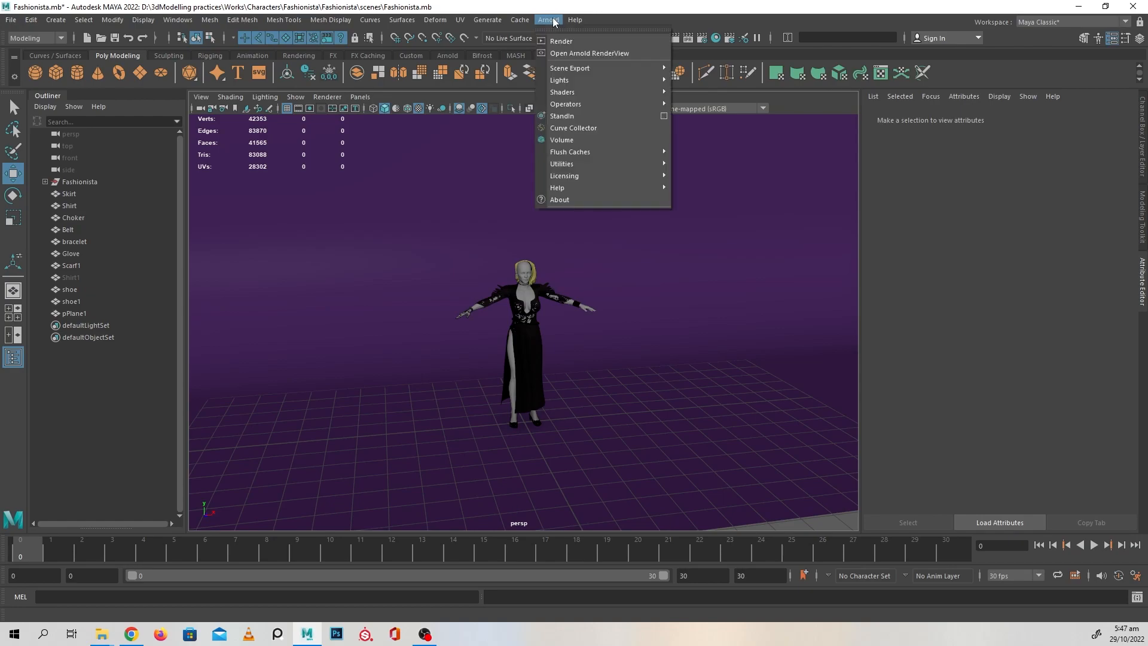
mouse_move(587, 83)
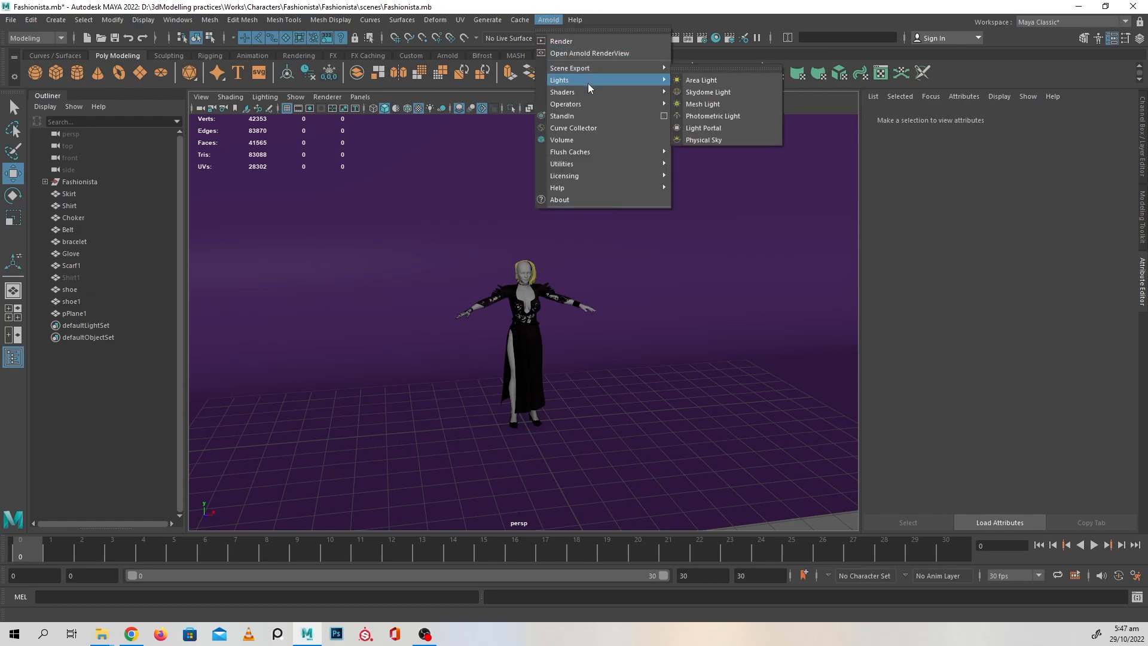
left_click(698, 80)
scroll(576, 313, "down", 3)
left_click_drag(577, 313, 649, 303, "alt")
key("r")
left_click_drag(531, 399, 669, 402)
Move the area light in front and to one side of the character and rotate it -45° in Y towards her
left_click_drag(575, 423, 638, 402, "alt")
key("w")
left_click_drag(576, 348, 646, 380)
key("e")
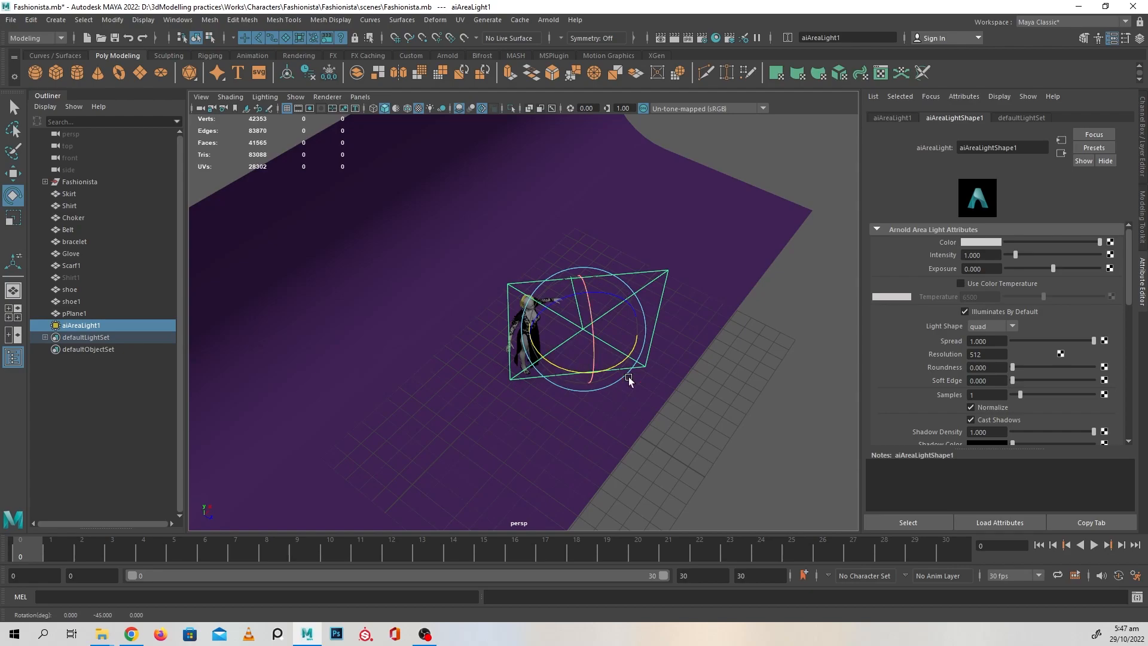
key("w")
left_click_drag(639, 324, 578, 360)
left_click_drag(579, 370, 636, 330, "alt")
Try duplicating the area light to the character's other side, and undo the copy
mouse_move(459, 283)
left_mouse_down()
mouse_move(459, 245)
mouse_move(549, 353)
mouse_move(502, 367)
mouse_move(698, 327)
mouse_move(701, 358)
left_mouse_up()
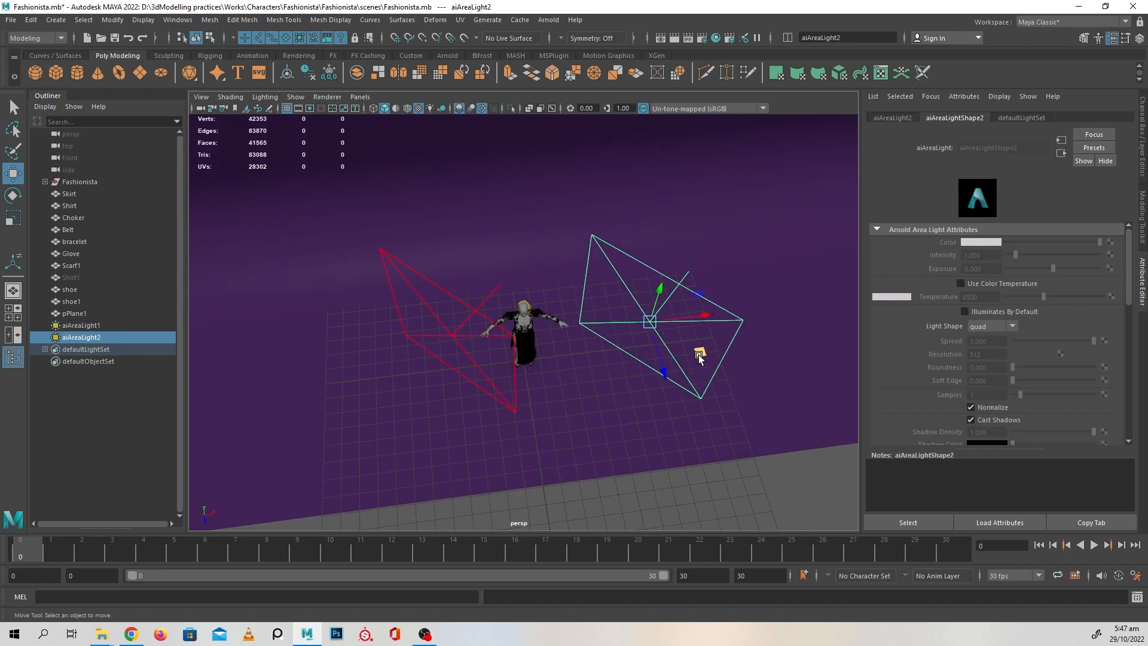
key("ctrl+z")
key("ctrl+z")
key("ctrl+z")
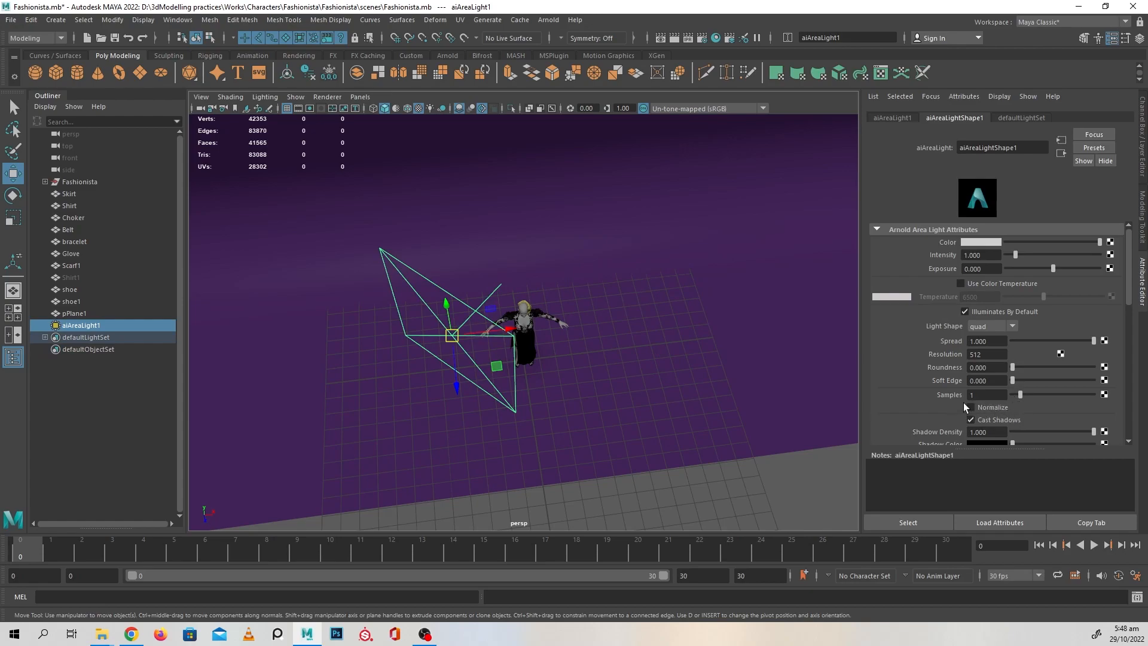
With Normalize turned off, duplicate the area light to the character's other side and rotate the copy to about 41.7° in Y
left_click_drag(641, 335, 627, 336, "alt")
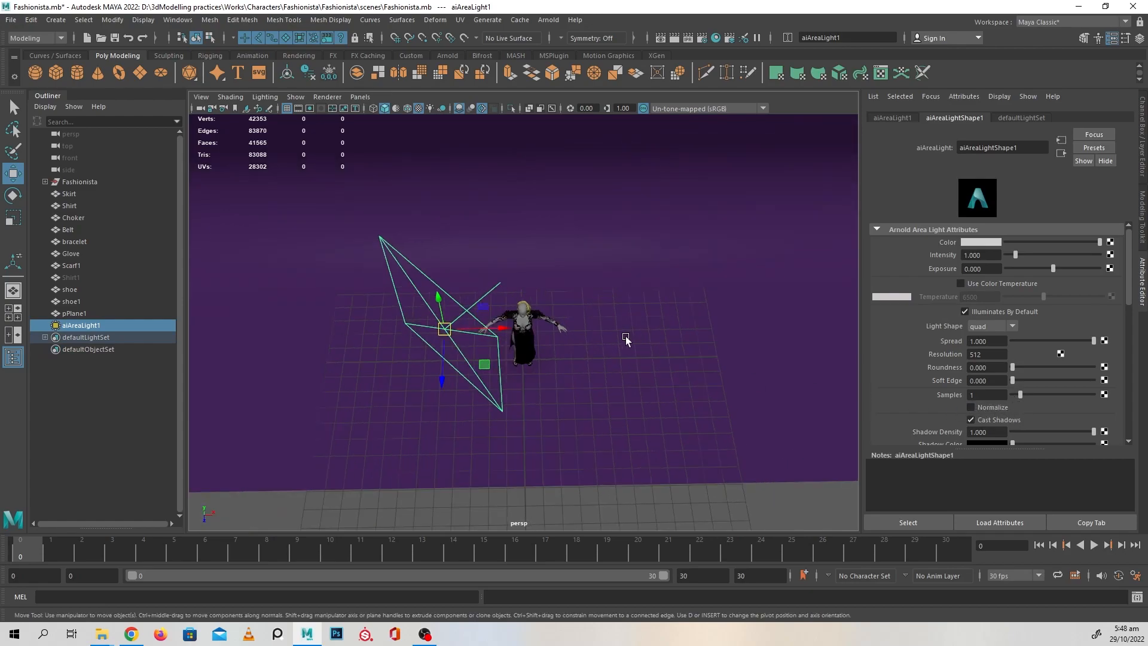
key("ctrl+d")
middle_click_drag(483, 363, 668, 364)
key("e")
left_click_drag(620, 379, 682, 405)
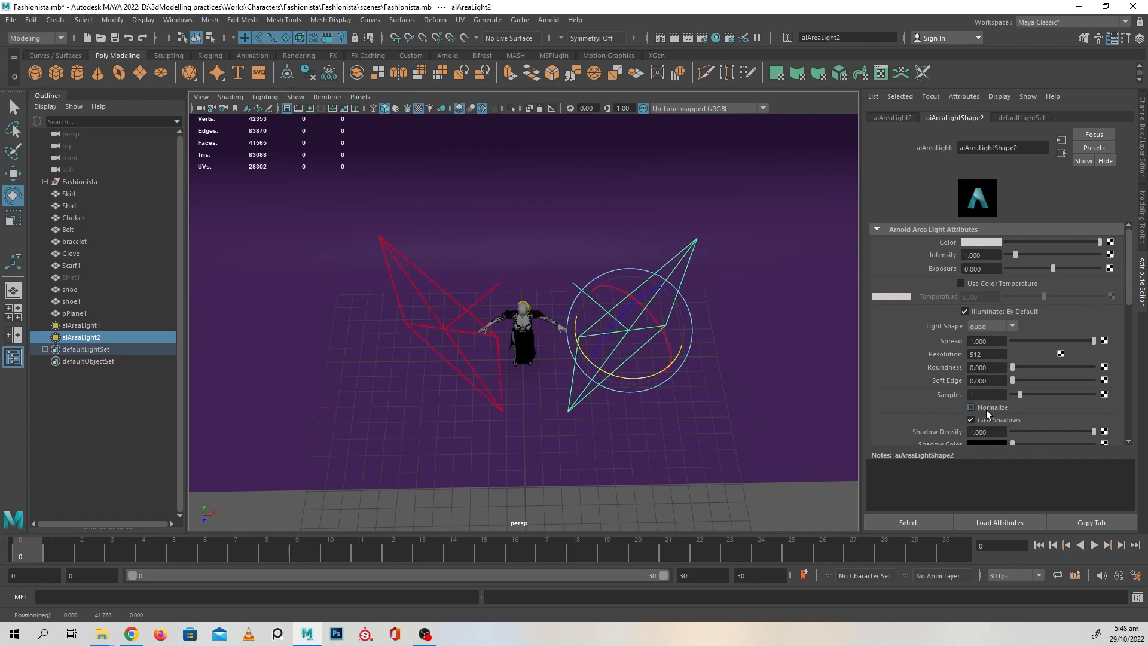
Tilt the second area light to about -30.7° in X and turn off its Cast Shadows option
left_click_drag(702, 320, 610, 349, "alt")
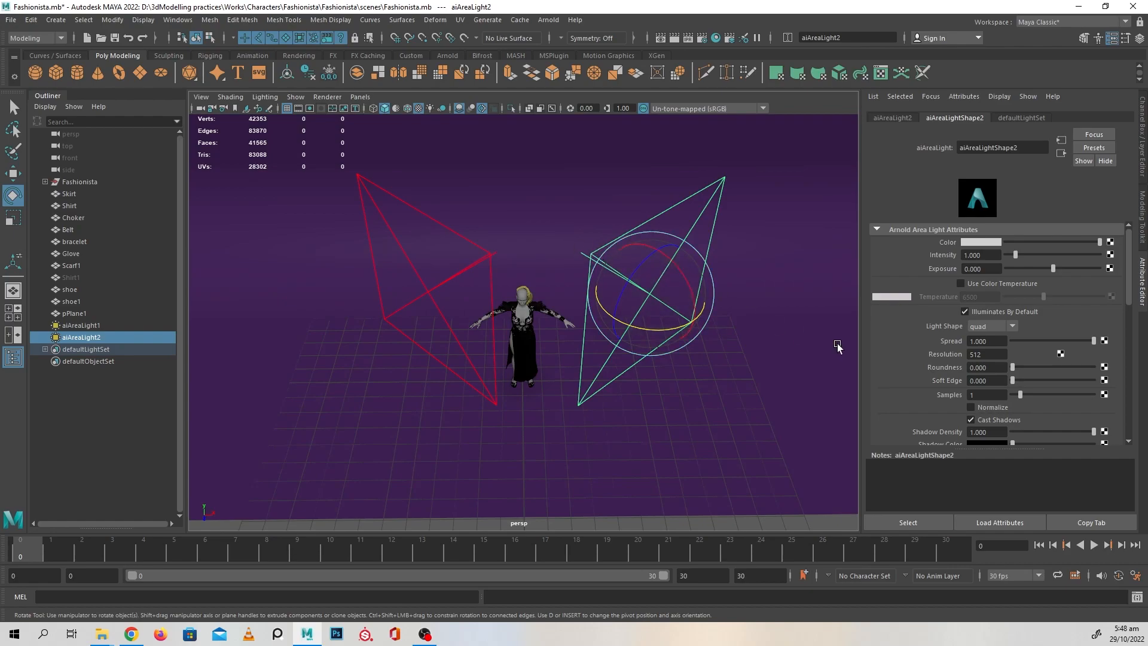
left_click_drag(685, 278, 661, 256)
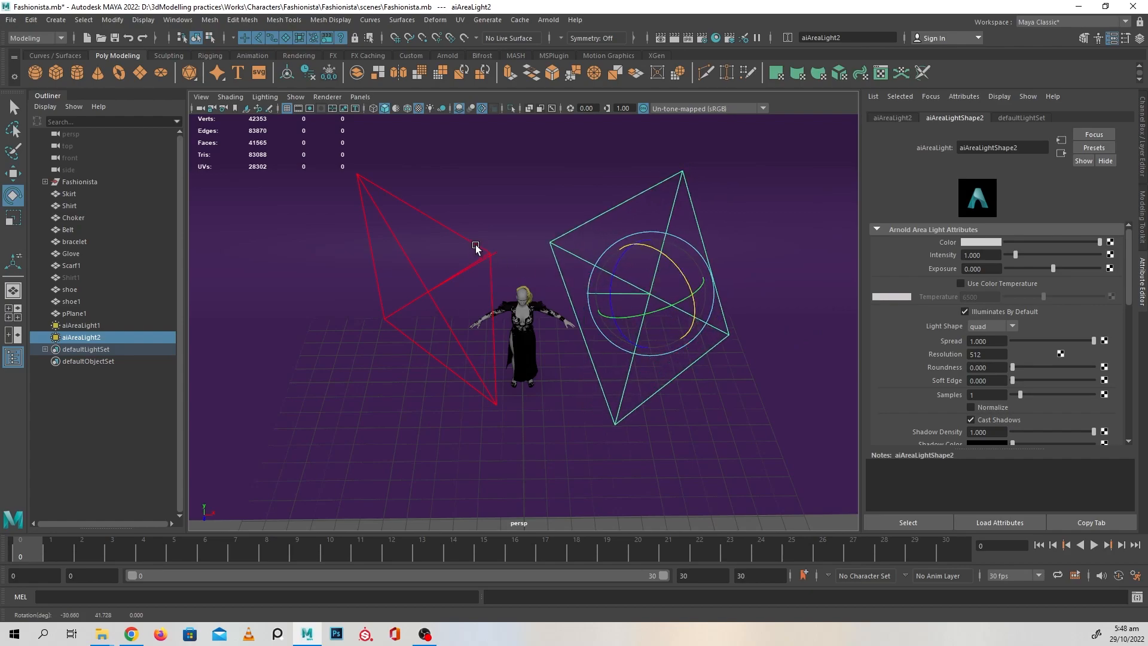
left_click(471, 241)
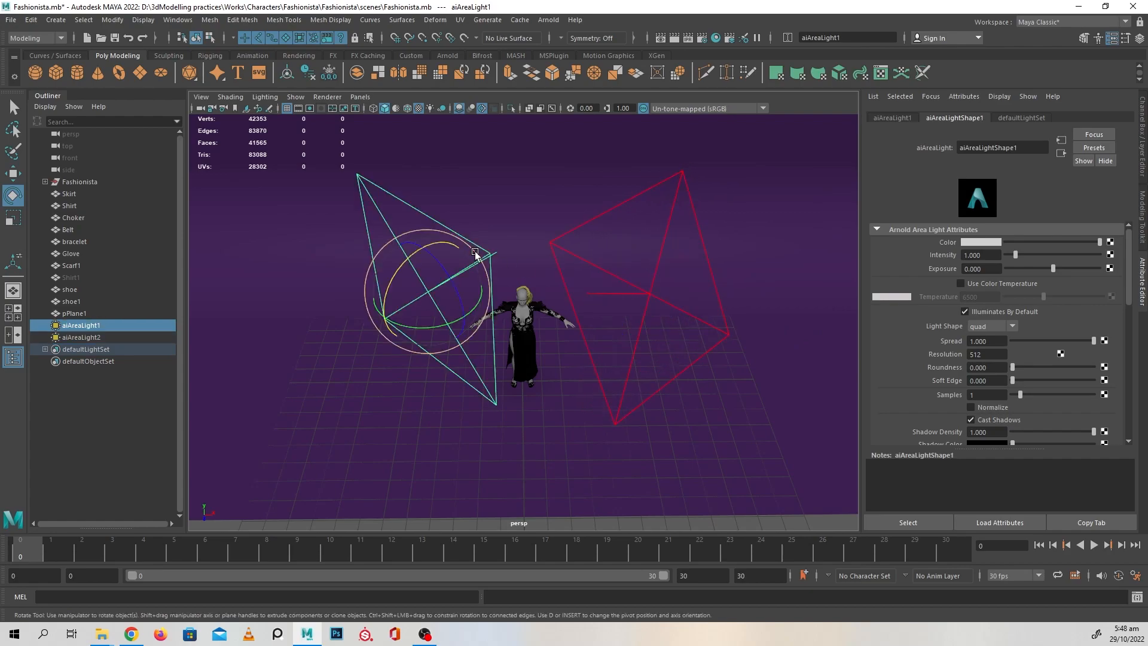
left_click(689, 312)
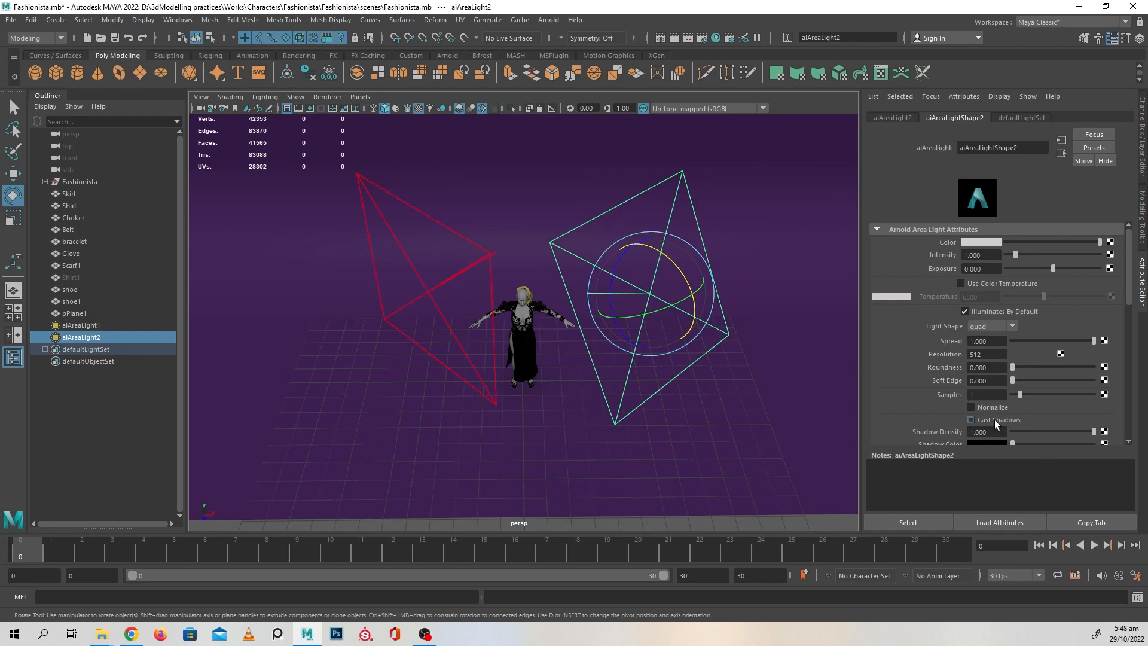
Duplicate the first area light and move the copy up above the character
left_click(467, 245)
left_click_drag(468, 241, 521, 282, "alt")
key("w")
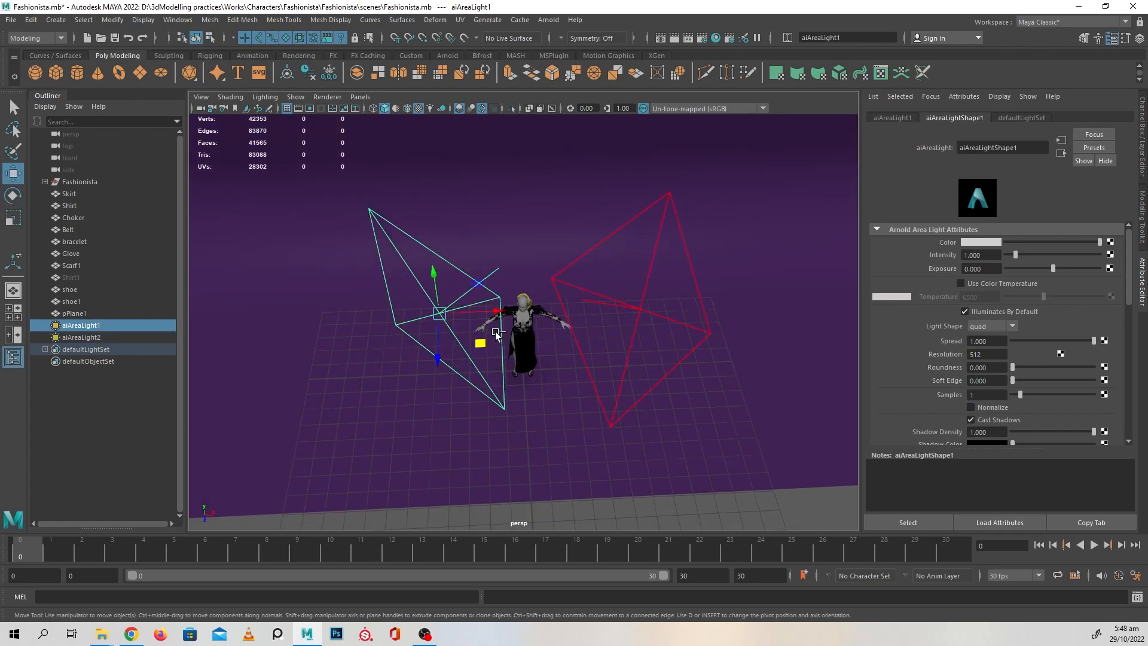
key("ctrl+d")
middle_click_drag(483, 336, 534, 225)
Rotate the third area light to face down at the character and raise it slightly
key("e")
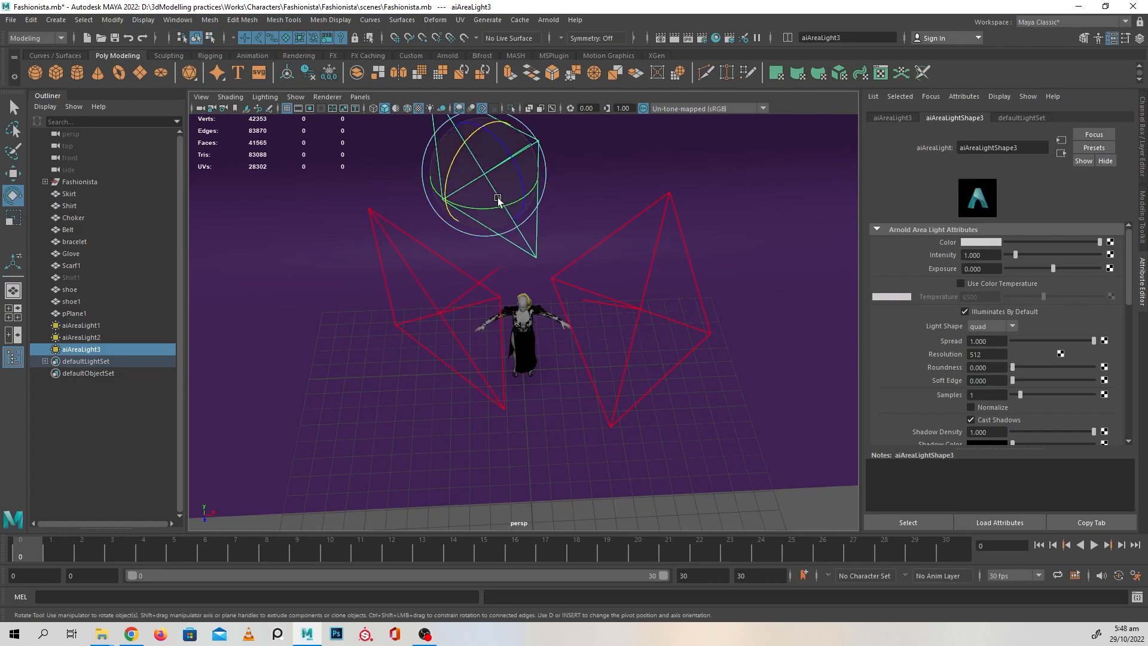
left_click_drag(491, 213, 476, 251)
left_click_drag(377, 242, 453, 243)
key("w")
mouse_move(554, 288)
left_mouse_down("alt")
mouse_move(541, 263)
mouse_move(551, 278)
left_mouse_up("alt")
left_click_drag(480, 163, 481, 144)
scroll(522, 214, "up", 3)
scroll(521, 214, "up", 2)
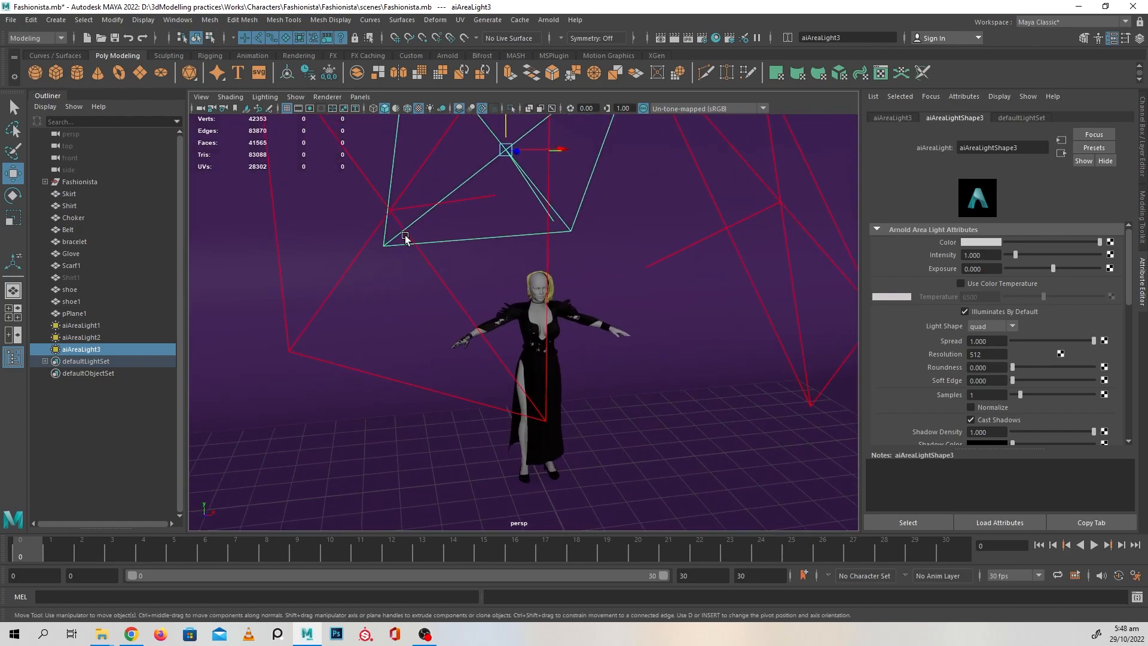
Tilt the first area light downward so that it aims at the character
left_click(417, 251)
key("e")
left_click_drag(354, 195, 523, 207)
key("w")
Select the overhead area light and turn off its Cast Shadows option
left_click(577, 233)
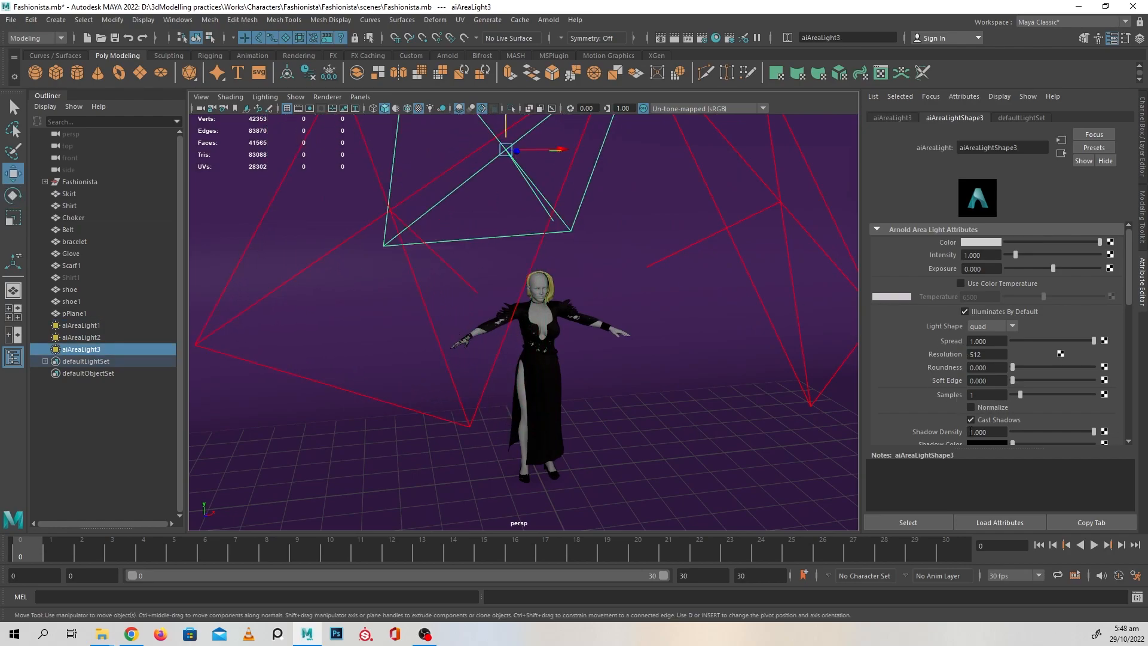
left_click_drag(569, 290, 654, 318, "alt")
scroll(658, 331, "up", 3)
scroll(664, 343, "up", 4)
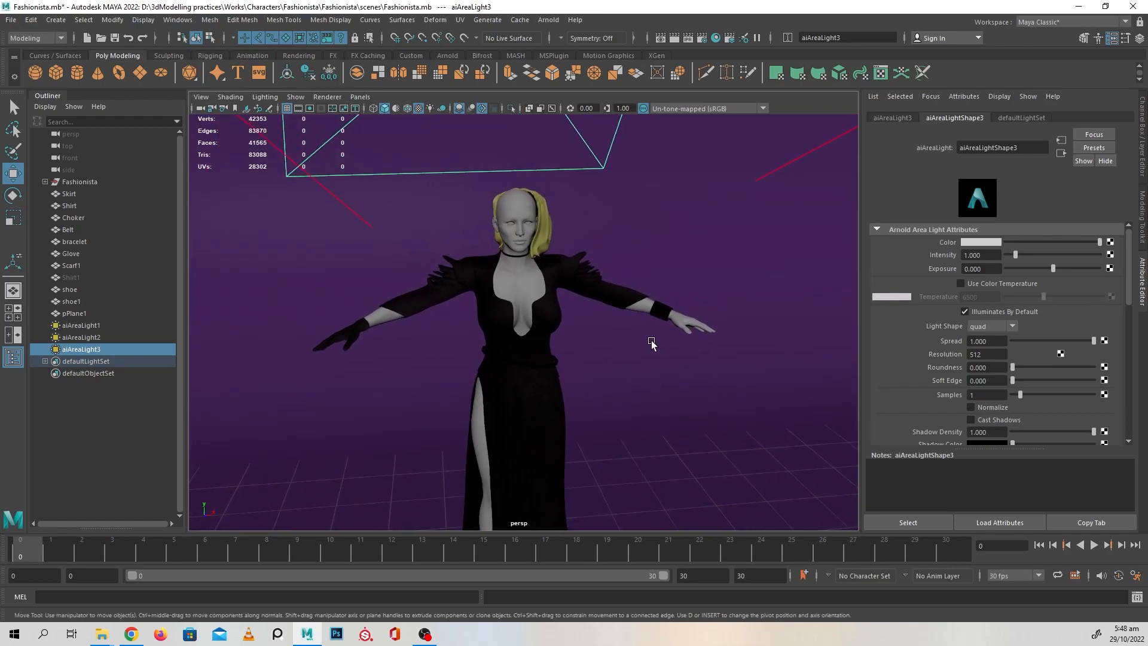
Render the character in the Arnold RenderView to check the lighting, and close the render window
left_click(549, 19)
left_click(565, 33)
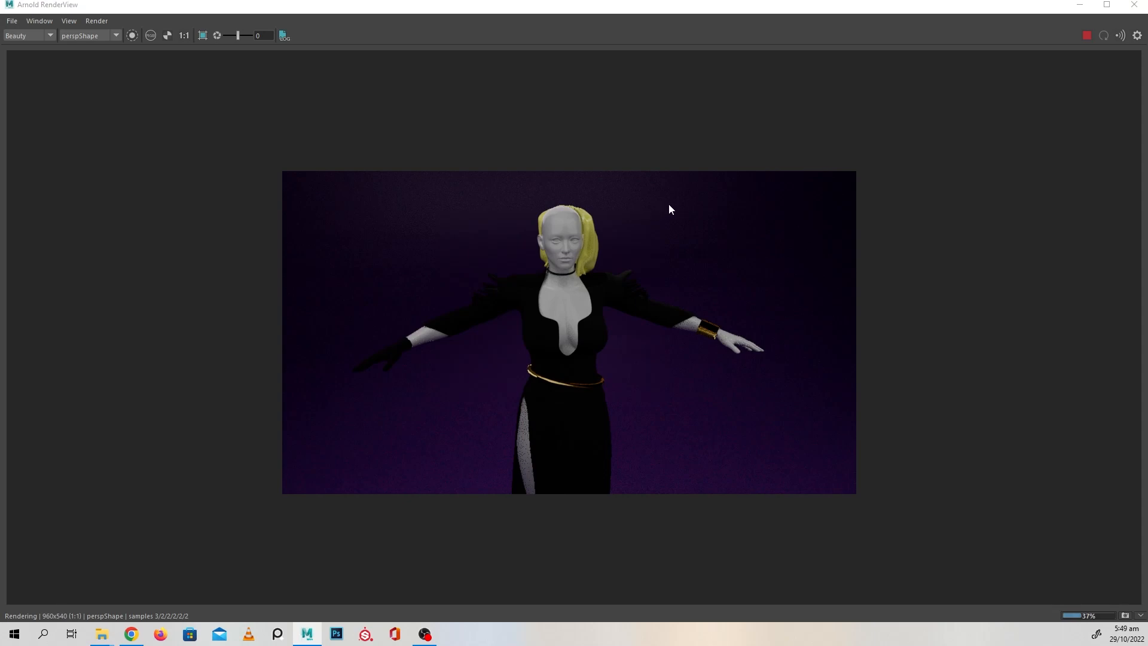
left_click(1134, 6)
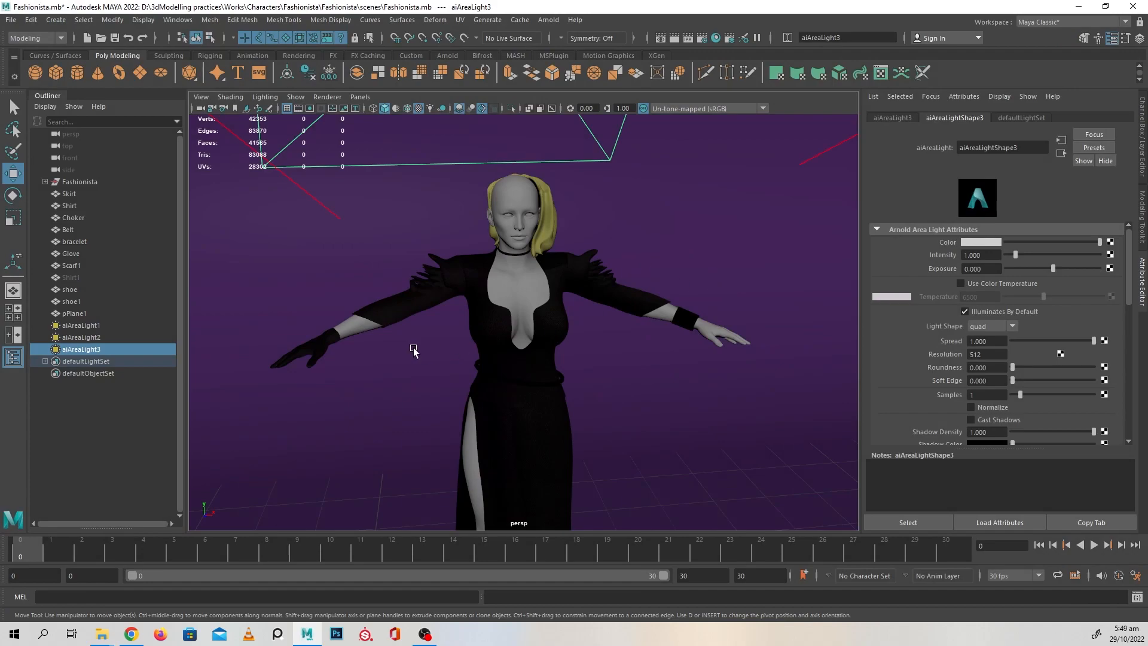
Select all three area lights around the character and delete them
left_click_drag(520, 329, 546, 330, "alt")
right_click_drag(550, 332, 612, 369, "alt")
left_click_drag(612, 369, 578, 344, "alt")
left_click_drag(648, 365, 613, 373, "alt")
right_click_drag(613, 374, 646, 374, "alt")
left_click_drag(611, 357, 548, 346, "alt")
right_click_drag(548, 346, 424, 299, "alt")
left_click(415, 240)
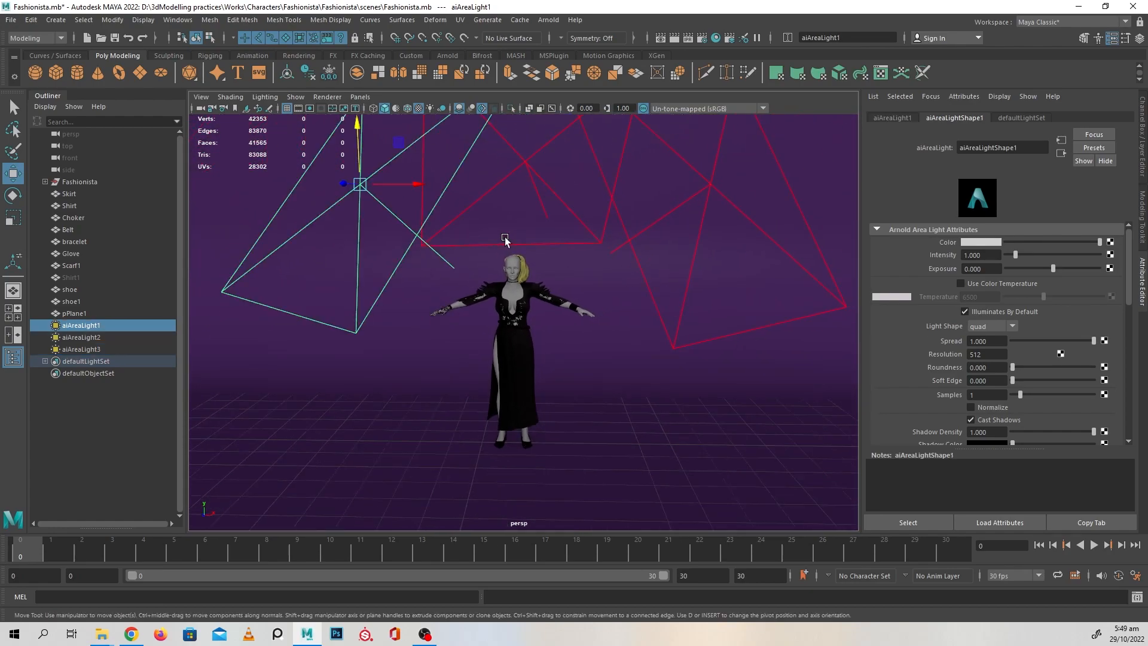
left_click(578, 244, "shift")
left_click(631, 236, "shift")
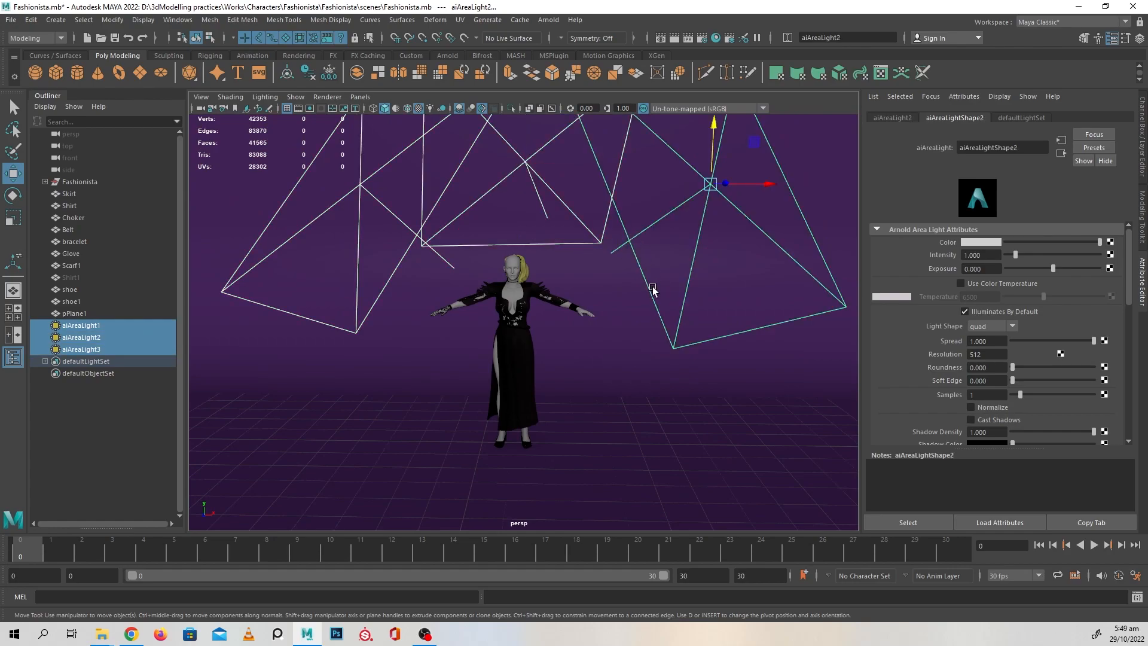
key("Delete")
left_click_drag(589, 281, 647, 323, "alt")
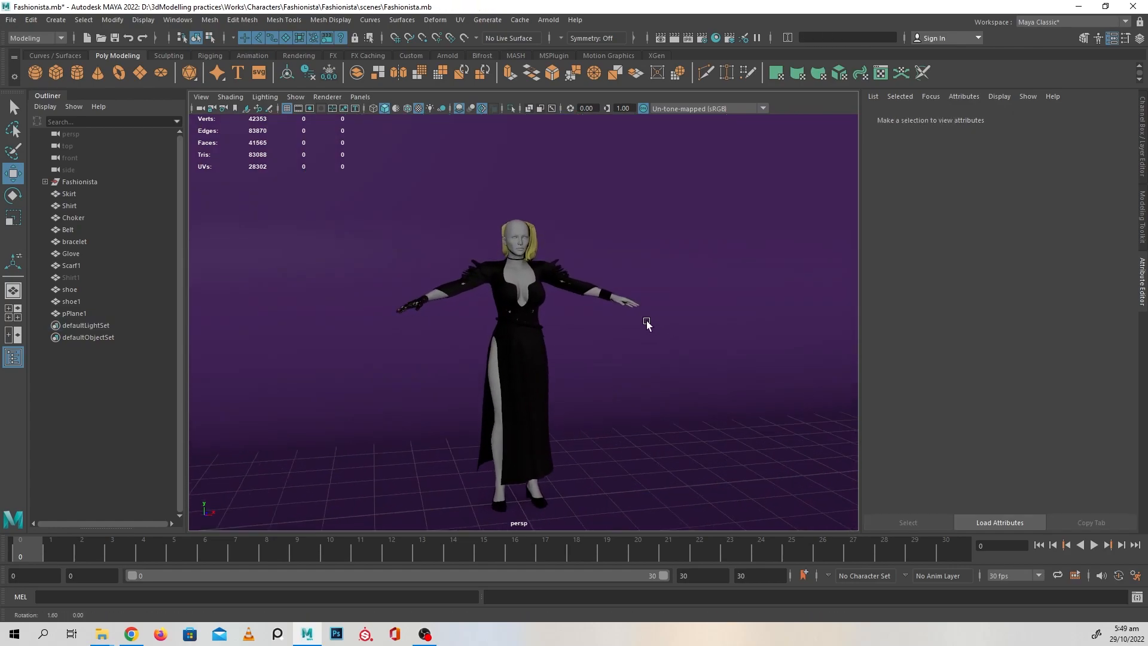
scroll(647, 323, "up", 8)
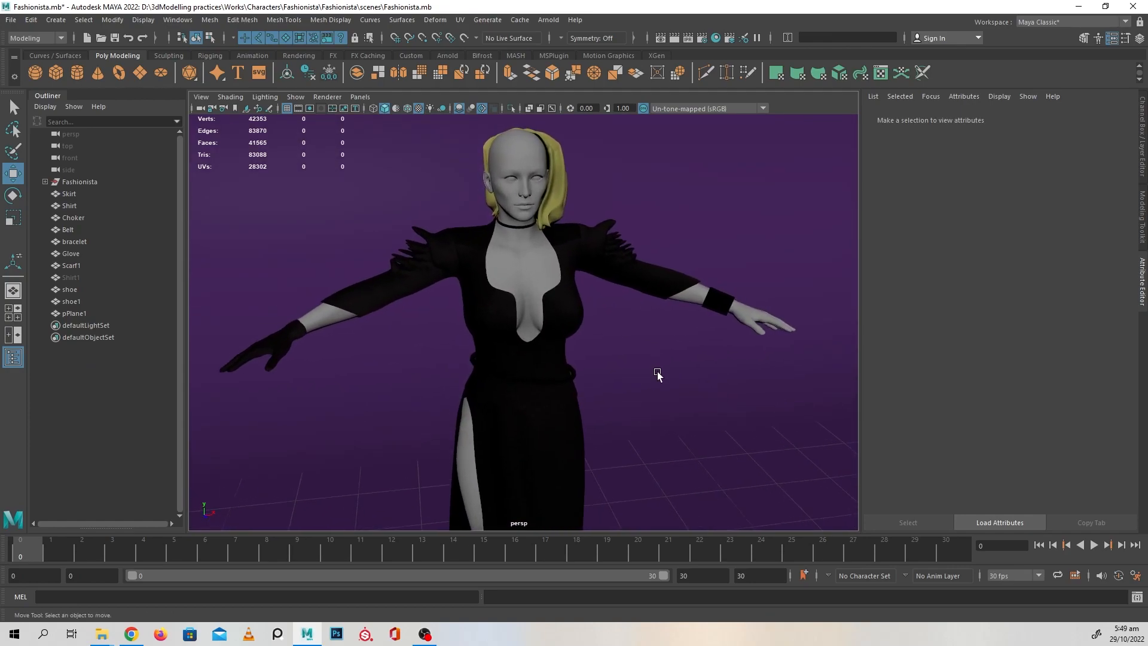
Undo the deletion of the three area lights around the character
scroll(654, 370, "down", 5)
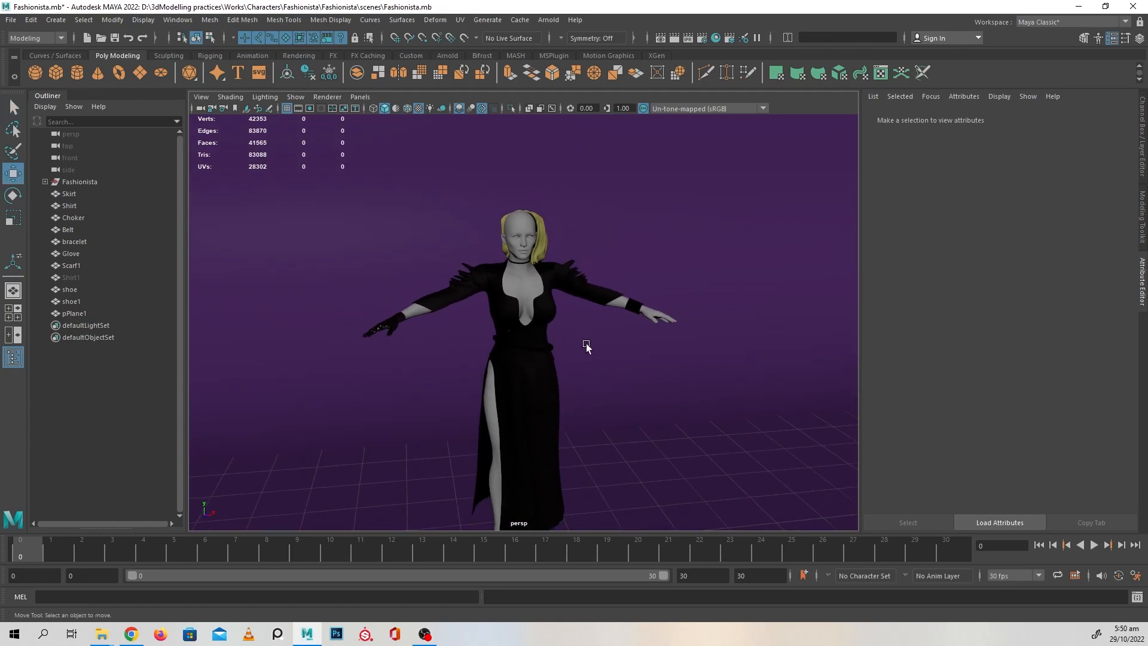
key("ctrl+z")
right_click_drag(671, 358, 391, 322, "alt")
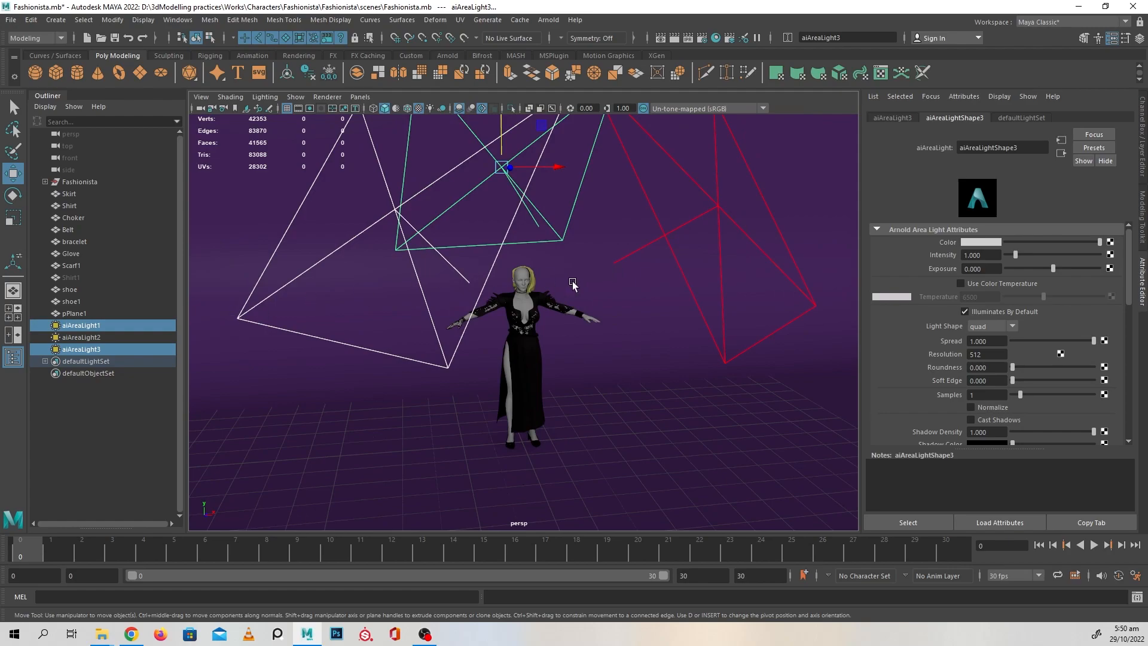
Select all three area lights, hide them from the scene, and save the scene file
left_click(720, 211)
left_click(521, 187, "shift")
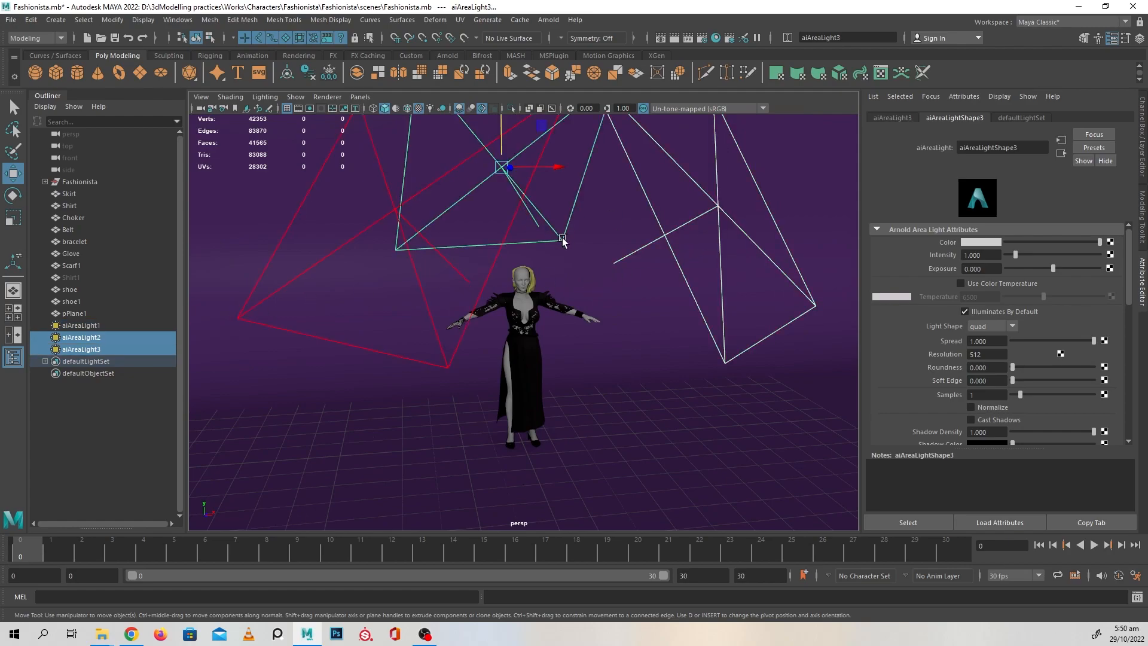
left_click(400, 207, "shift")
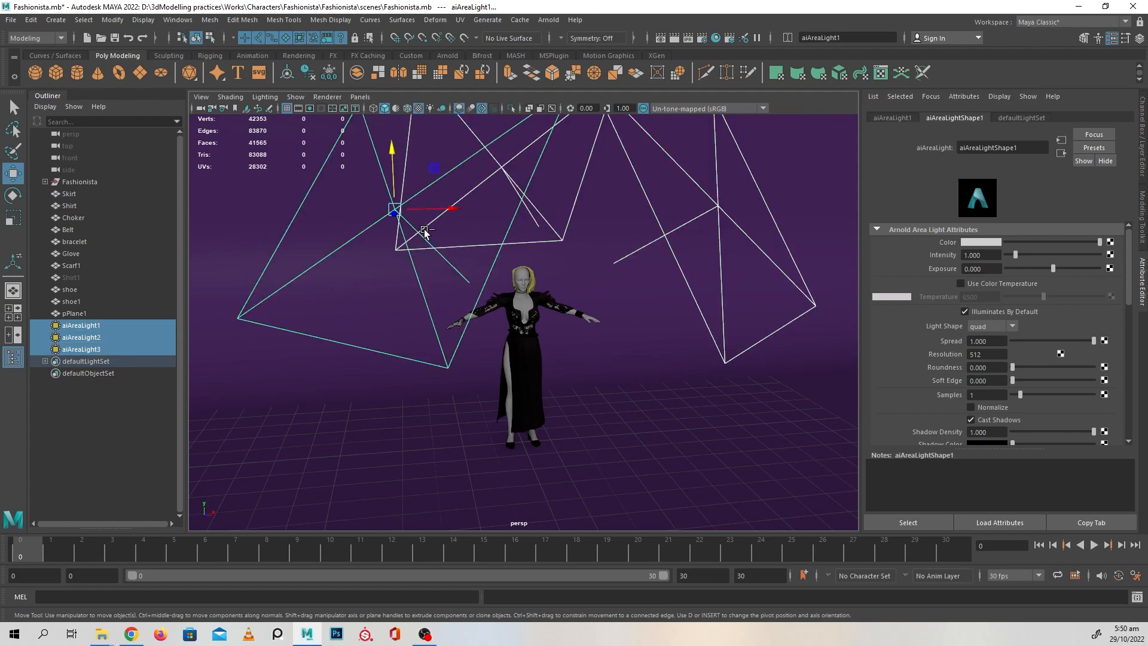
key("ctrl+h")
left_click_drag(555, 281, 578, 292, "alt")
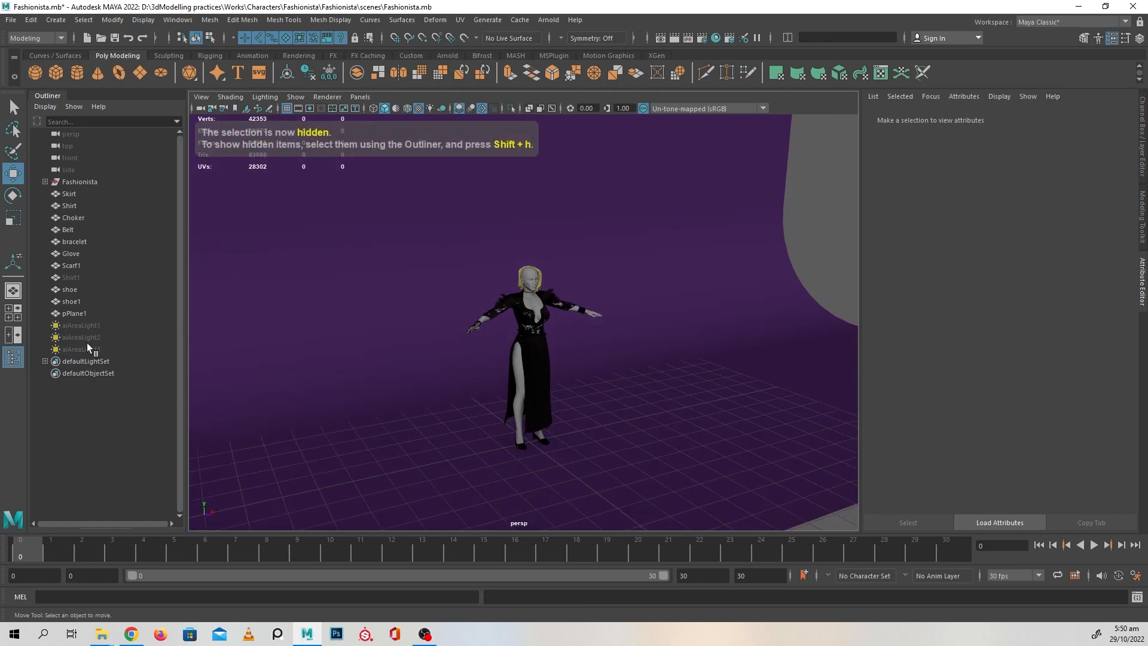
scroll(533, 372, "up", 4)
left_click_drag(533, 372, 478, 372, "alt")
key("ctrl+s")
left_click_drag(422, 333, 603, 399, "alt")
left_click_drag(655, 245, 637, 355, "alt")
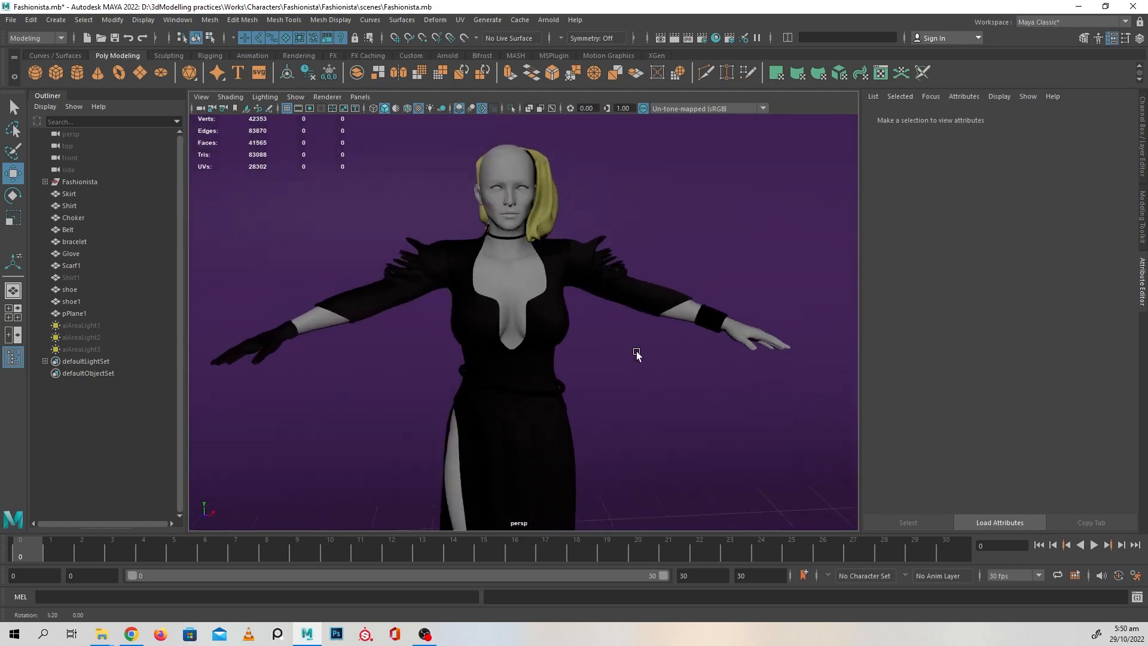
Open the character's body mesh in the UV Editor and make Model_UV its current UV set
left_click(512, 275)
left_click(460, 19)
left_click(488, 42)
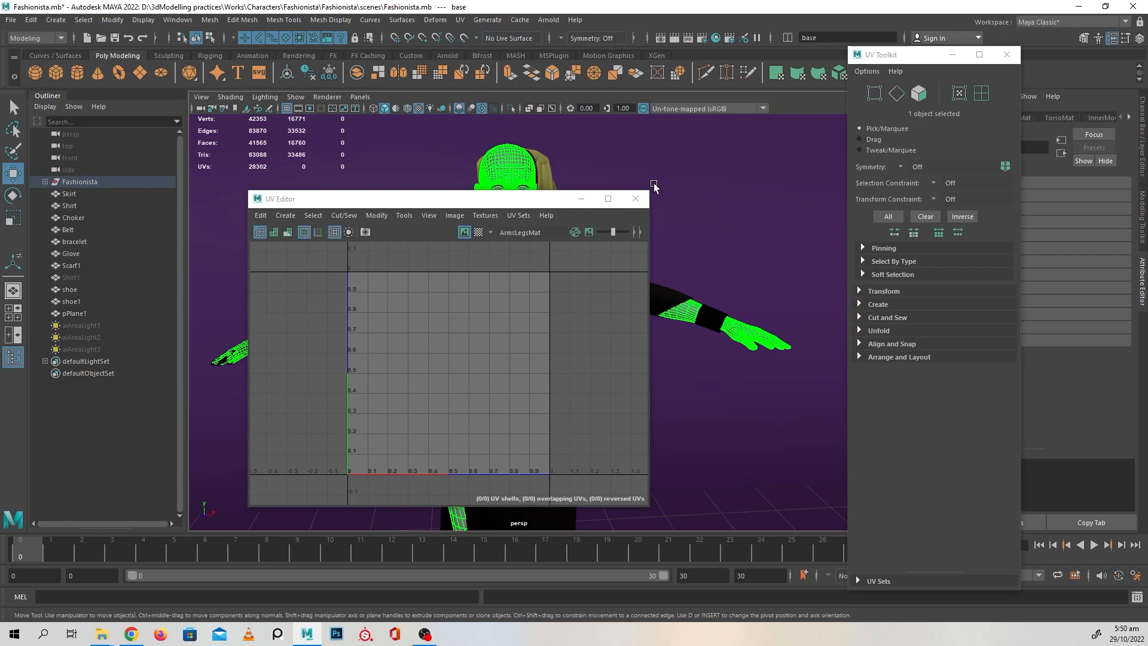
left_click(517, 216)
left_click(549, 349)
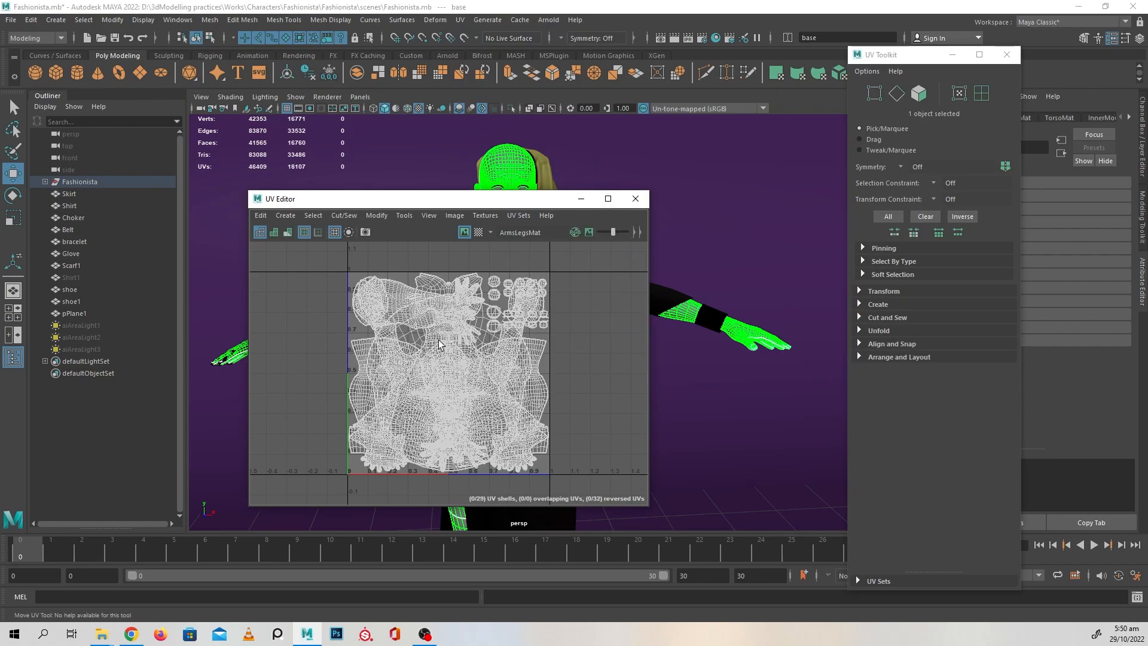
Copy the body's Model_UV layout into the map1 UV set and make map1 the current set
left_click(518, 215)
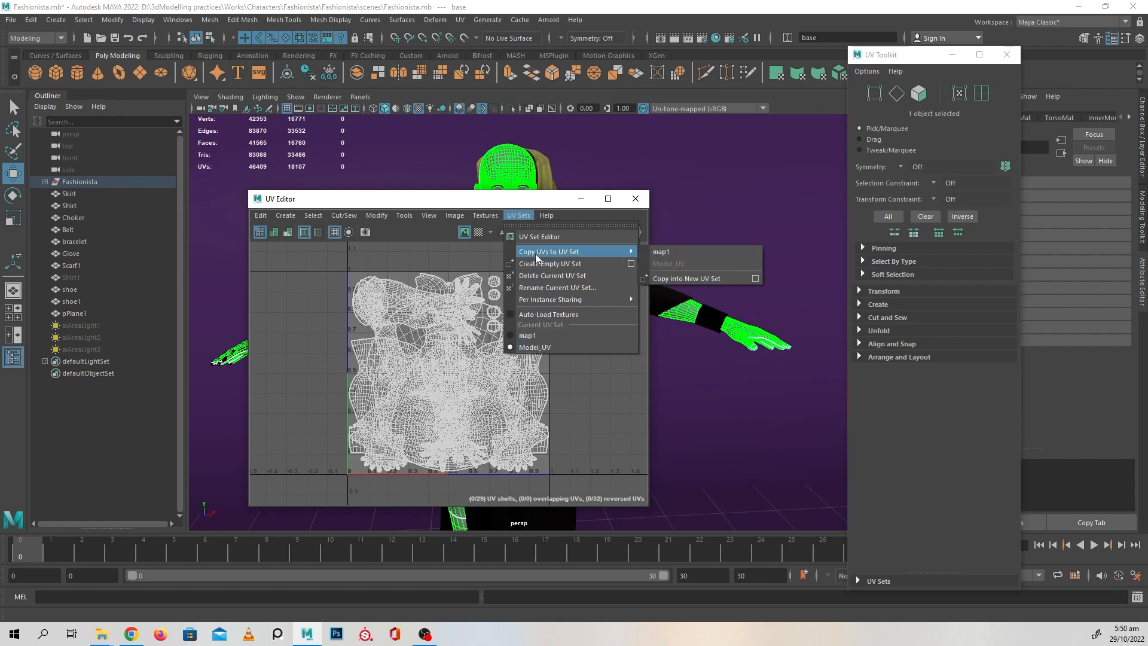
left_click(660, 251)
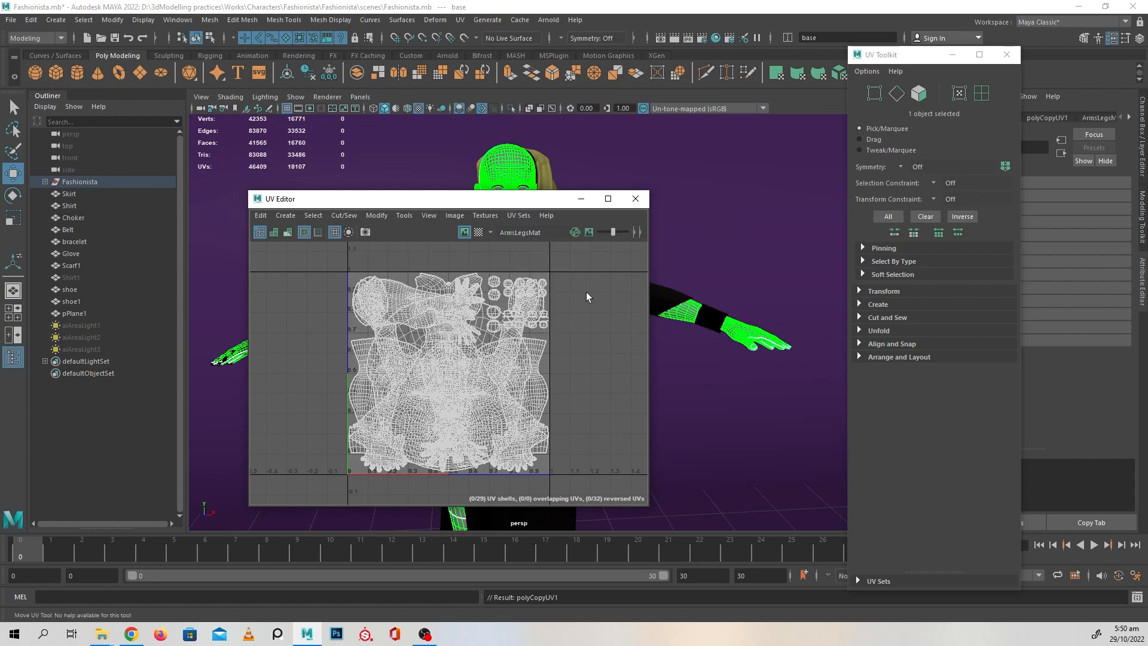
left_click(516, 233)
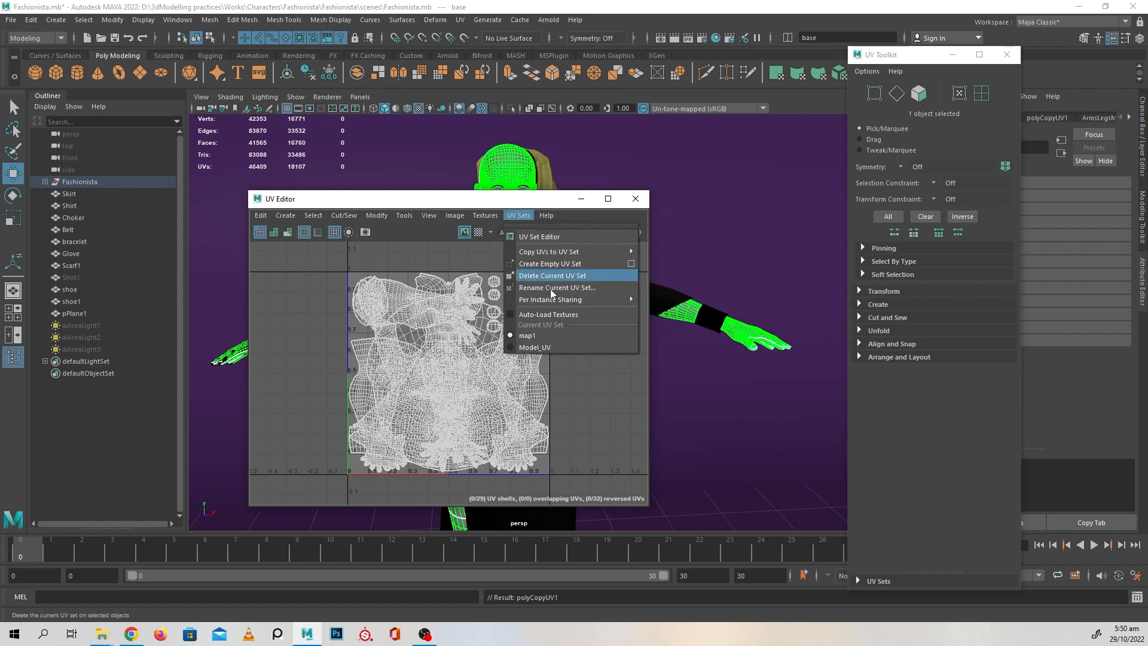
left_click(531, 324)
left_click(519, 233)
left_click(545, 336)
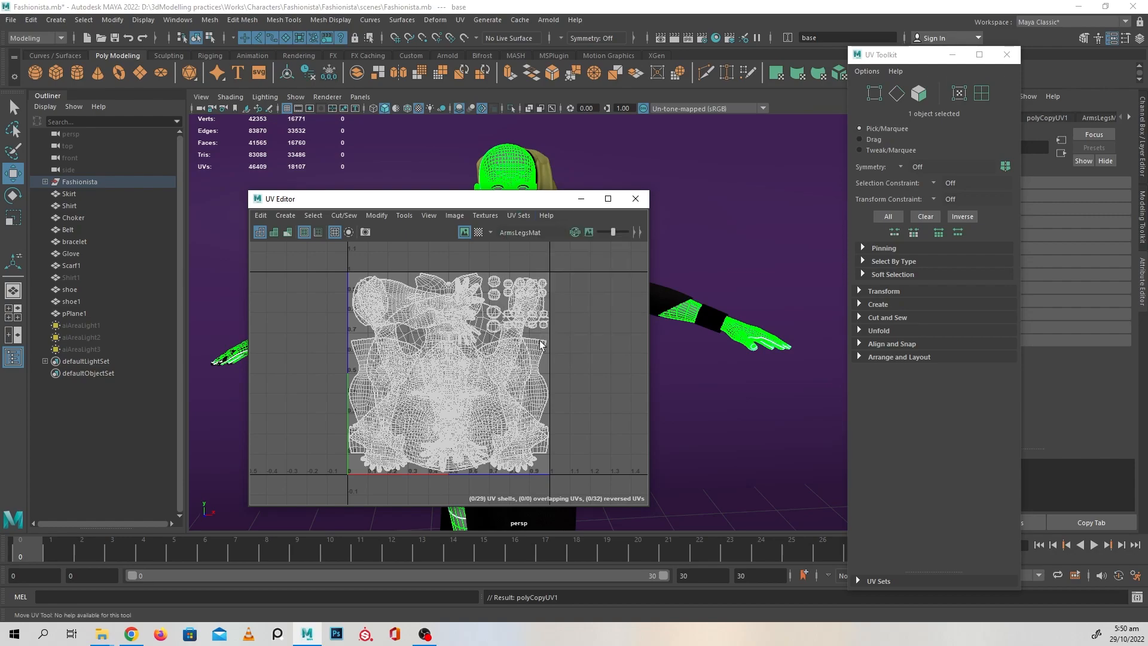
left_click(1006, 54)
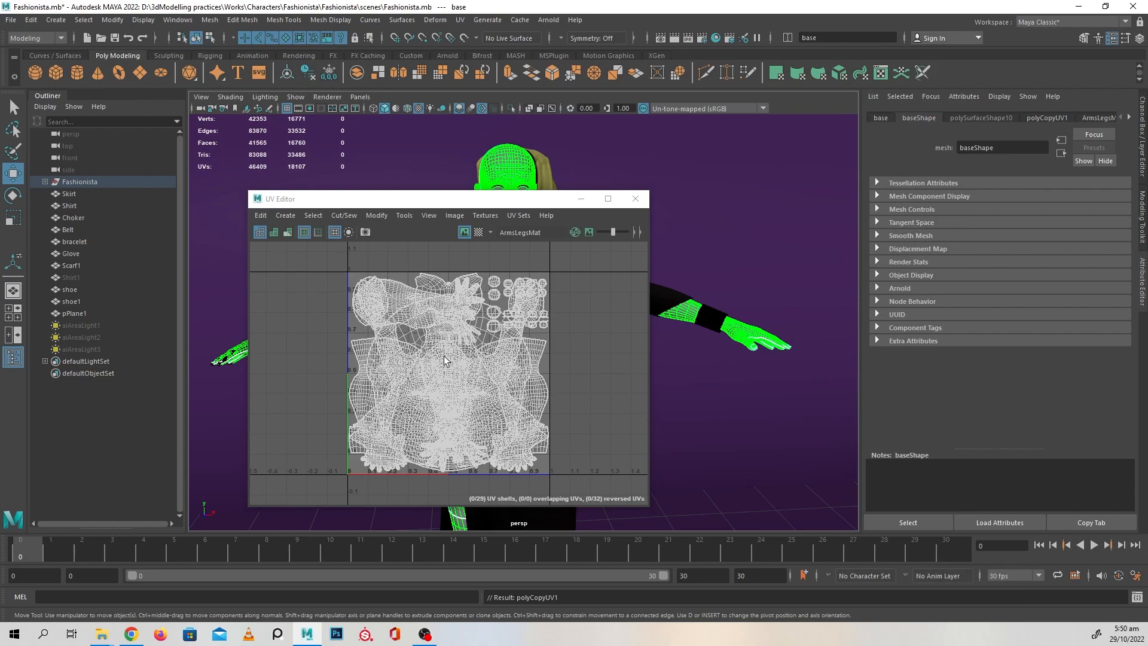
Switch the body's current UV set to Model_UV and close the UV Editor
left_click(518, 215)
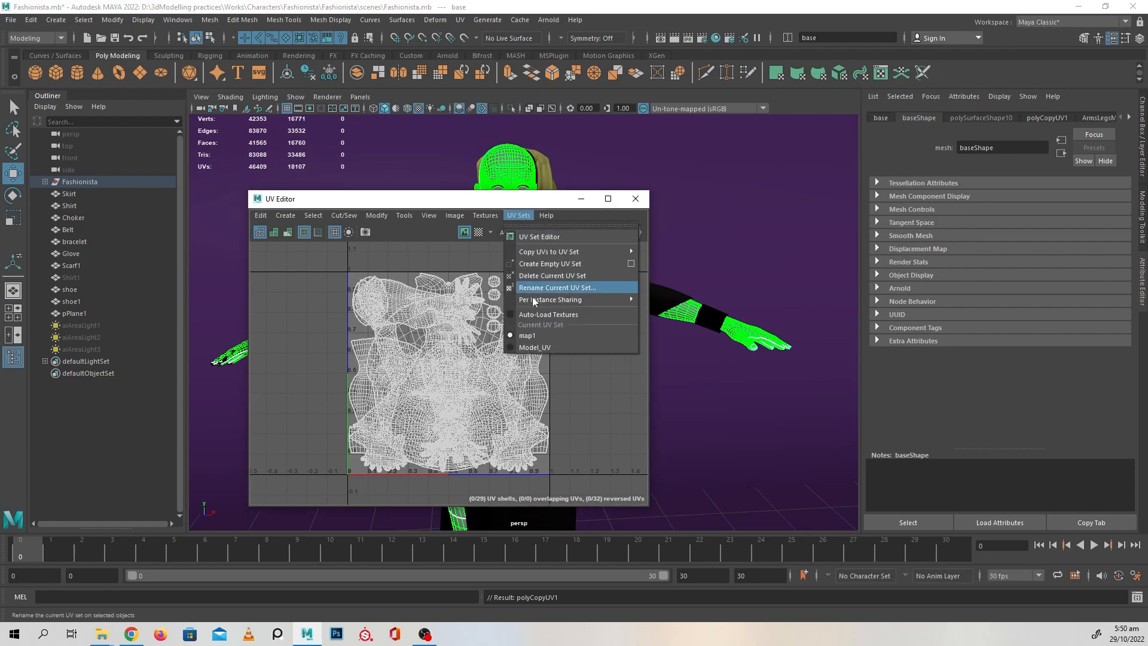
left_click(534, 347)
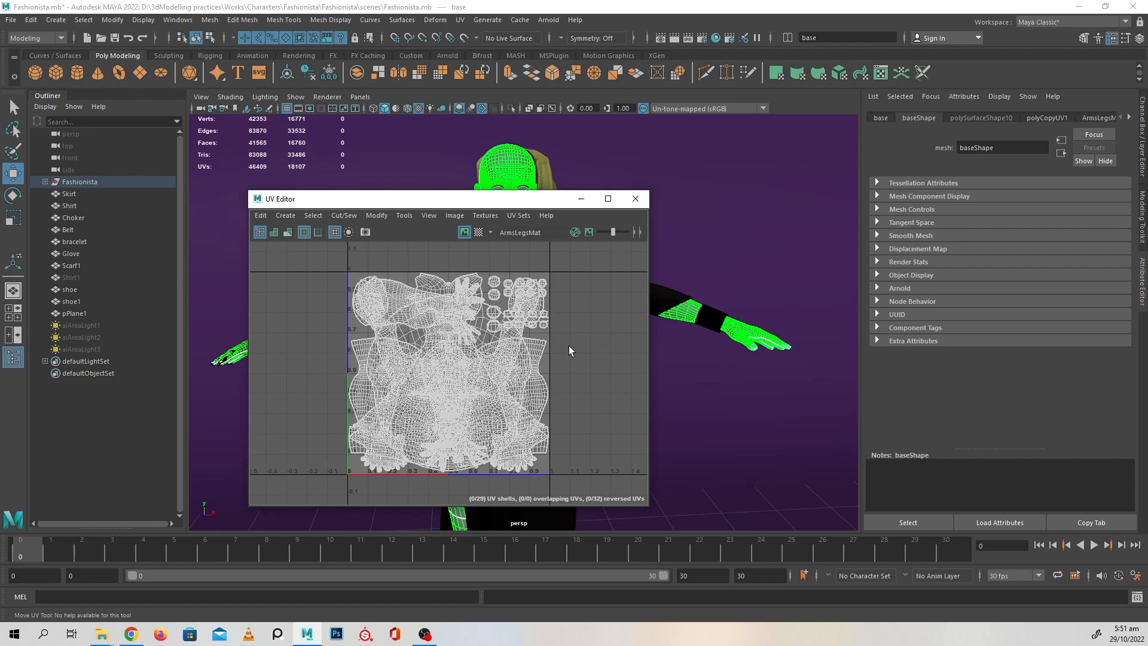
left_click(635, 198)
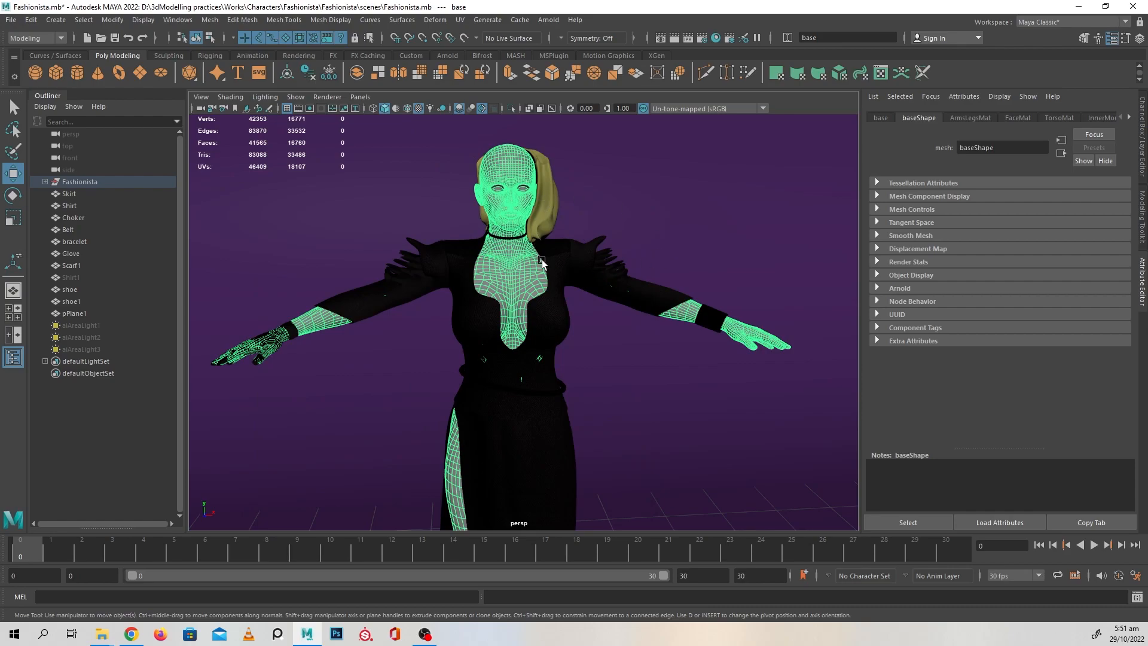
Reopen the UV Editor for the body mesh, and select the face's UV shell to inspect its layout
left_click(460, 20)
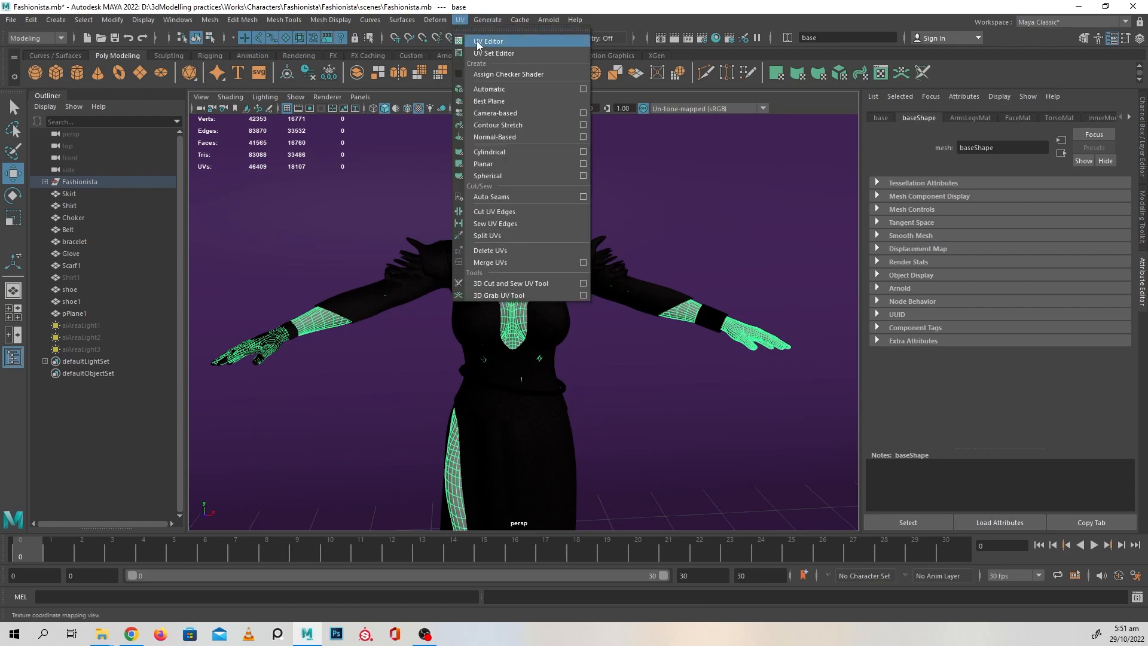
left_click(488, 41)
right_click_drag(600, 323, 497, 311)
left_click(498, 299)
left_click(498, 296)
left_click_drag(444, 318, 443, 304)
scroll(499, 319, "down", 1)
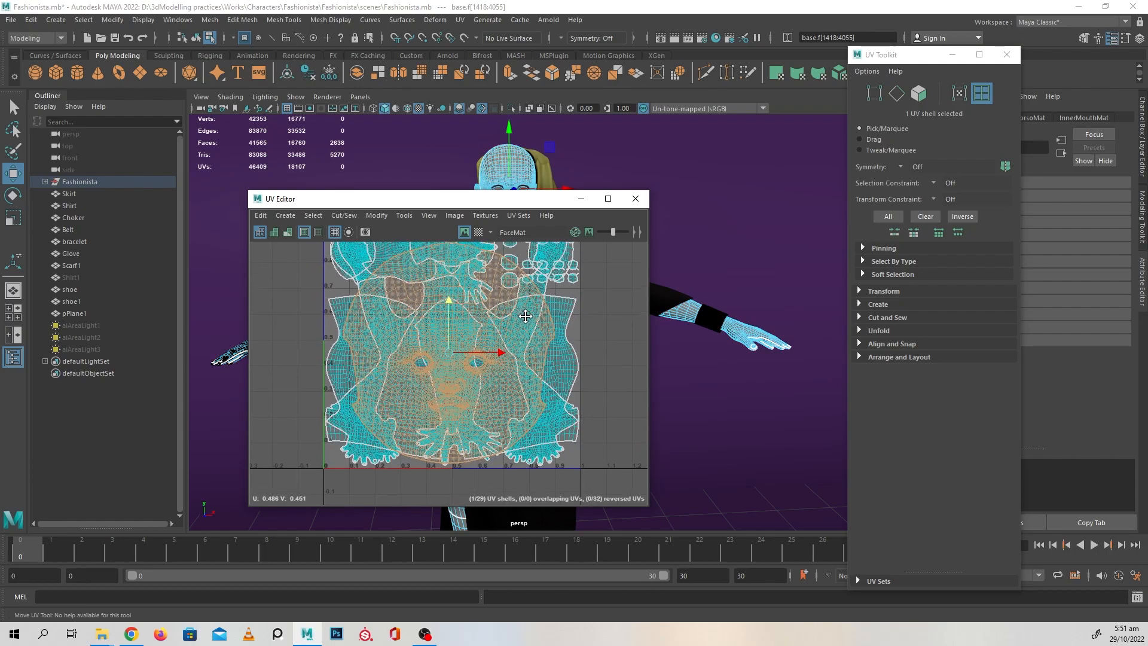
middle_click_drag(528, 312, 527, 343, "alt")
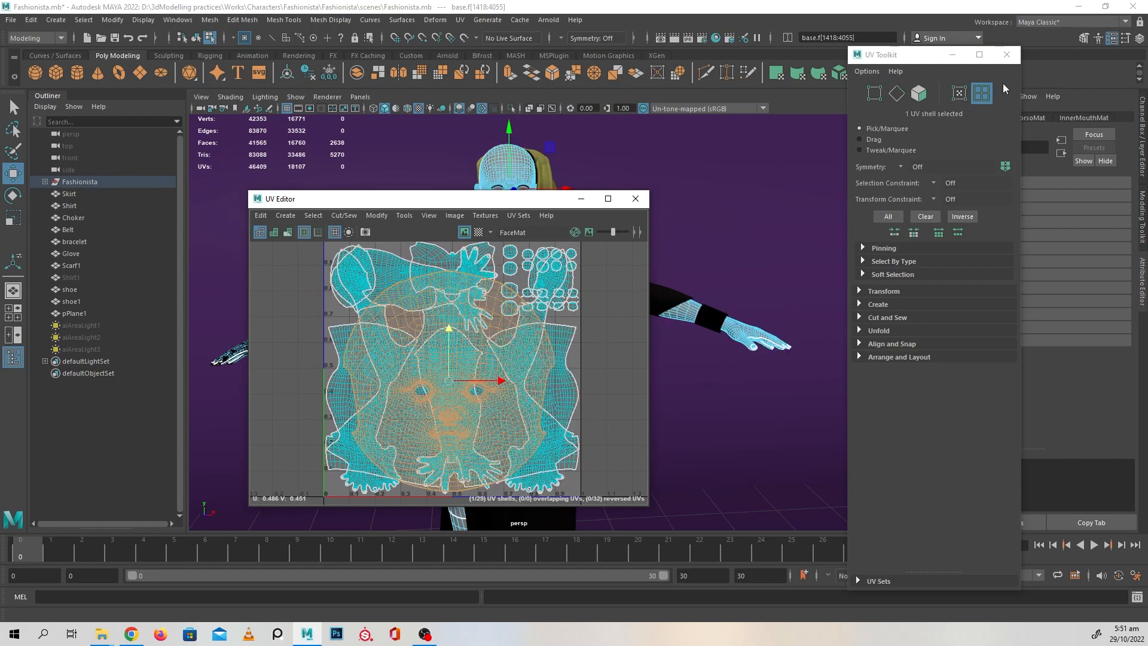
Copy the body's map1 UVs into the Model_UV set and close the UV Editor
left_click(1006, 54)
left_click(518, 216)
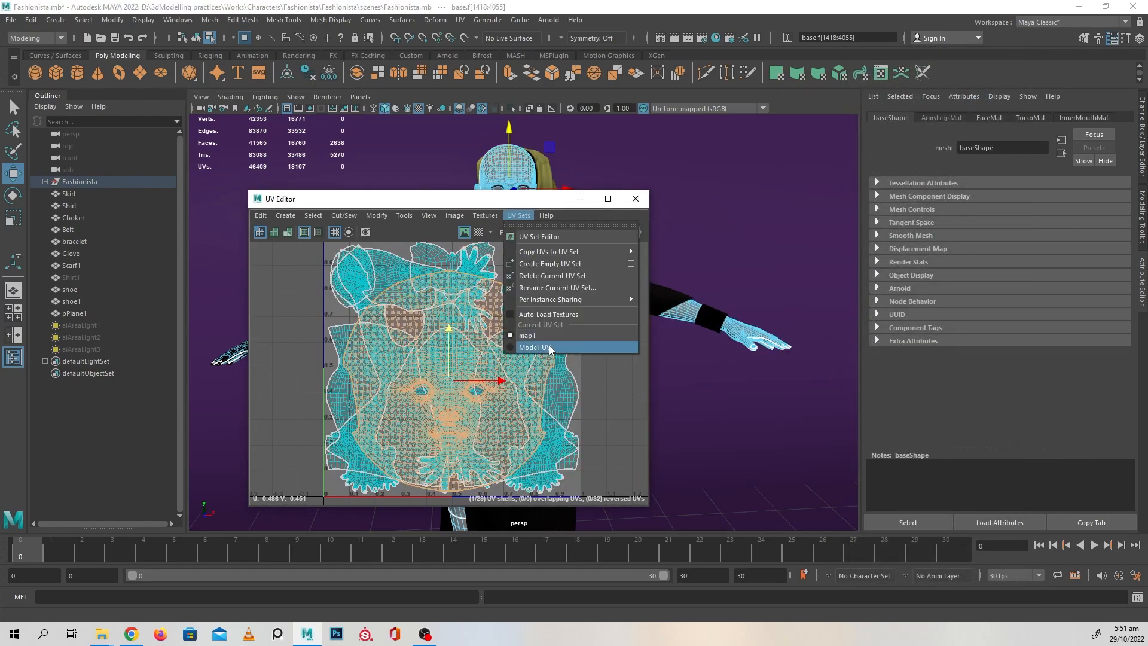
mouse_move(558, 252)
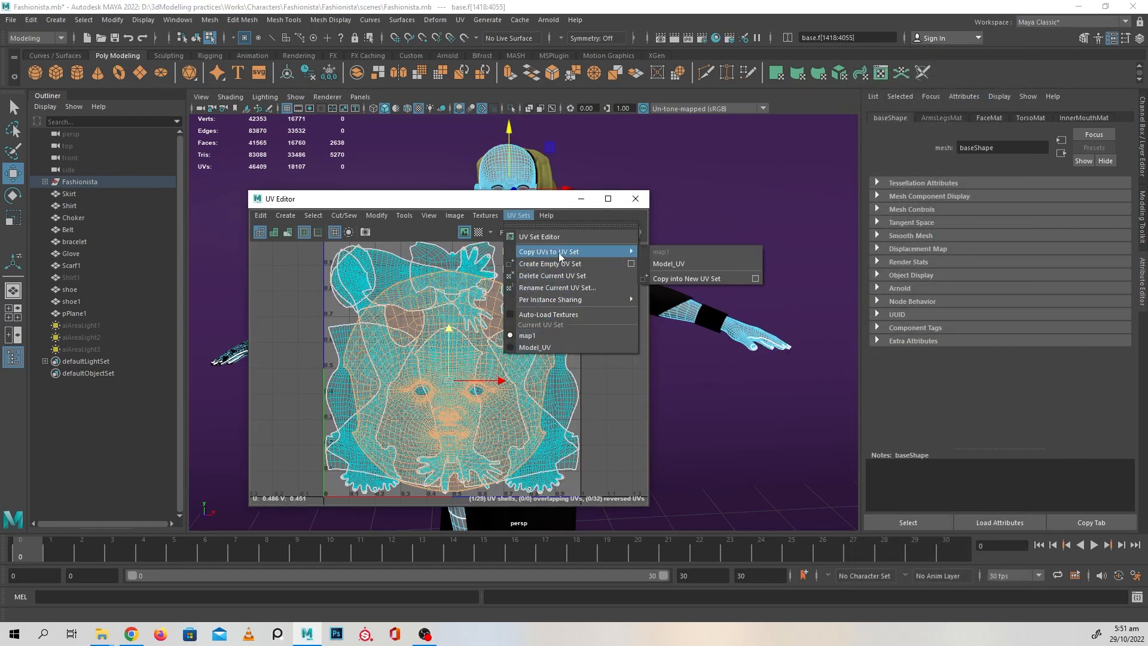
left_click(669, 263)
left_click(635, 198)
Return the body mesh to object selection mode and clear the selection
right_click(494, 165)
right_click_drag(495, 163, 552, 146)
scroll(596, 251, "down", 2)
left_click_drag(596, 251, 593, 291, "alt")
left_click(709, 280)
Examine the character's head, torso and dress from several angles
middle_click_drag(594, 290, 592, 369, "alt")
scroll(647, 308, "up", 4)
left_click_drag(647, 308, 592, 294, "alt")
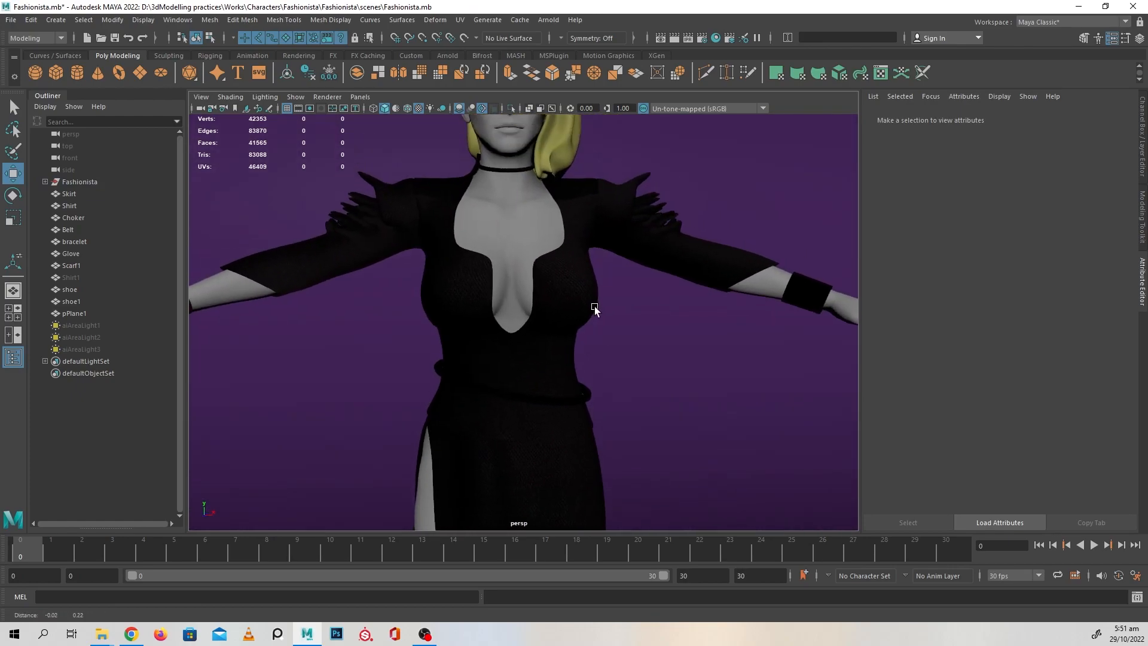
middle_click_drag(592, 294, 591, 360, "alt")
scroll(591, 360, "down", 1)
left_click_drag(591, 360, 572, 353, "alt")
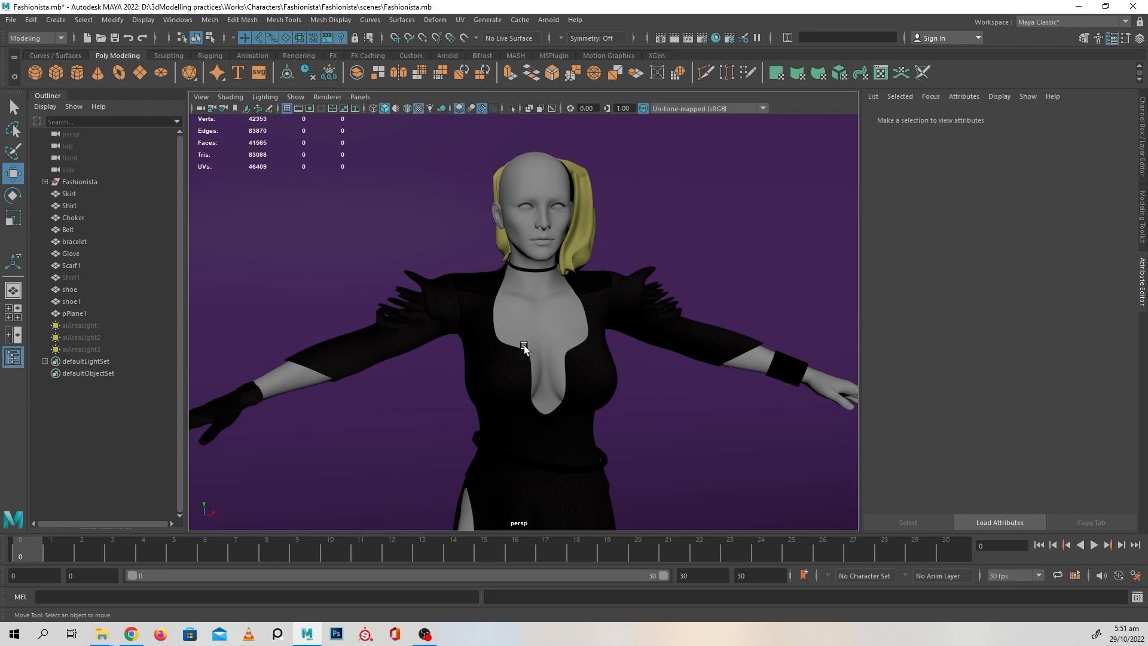
mouse_move(561, 346)
left_mouse_down("alt")
mouse_move(603, 341)
mouse_move(578, 339)
left_mouse_up("alt")
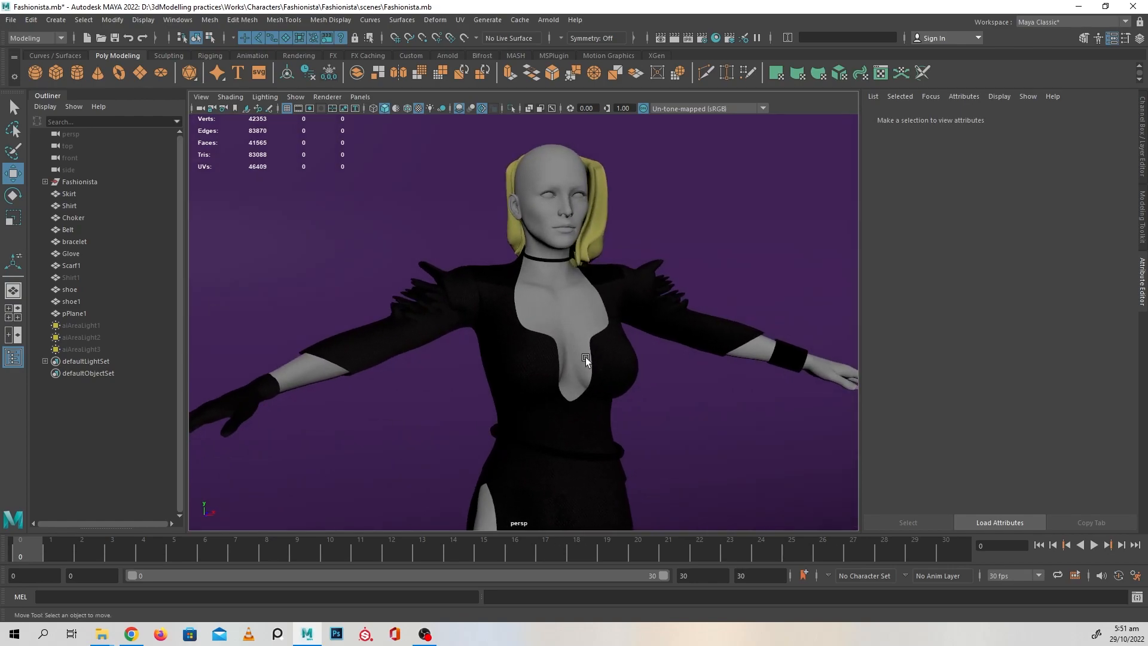
middle_click_drag(586, 357, 586, 364, "alt")
left_click_drag(586, 365, 572, 372, "alt")
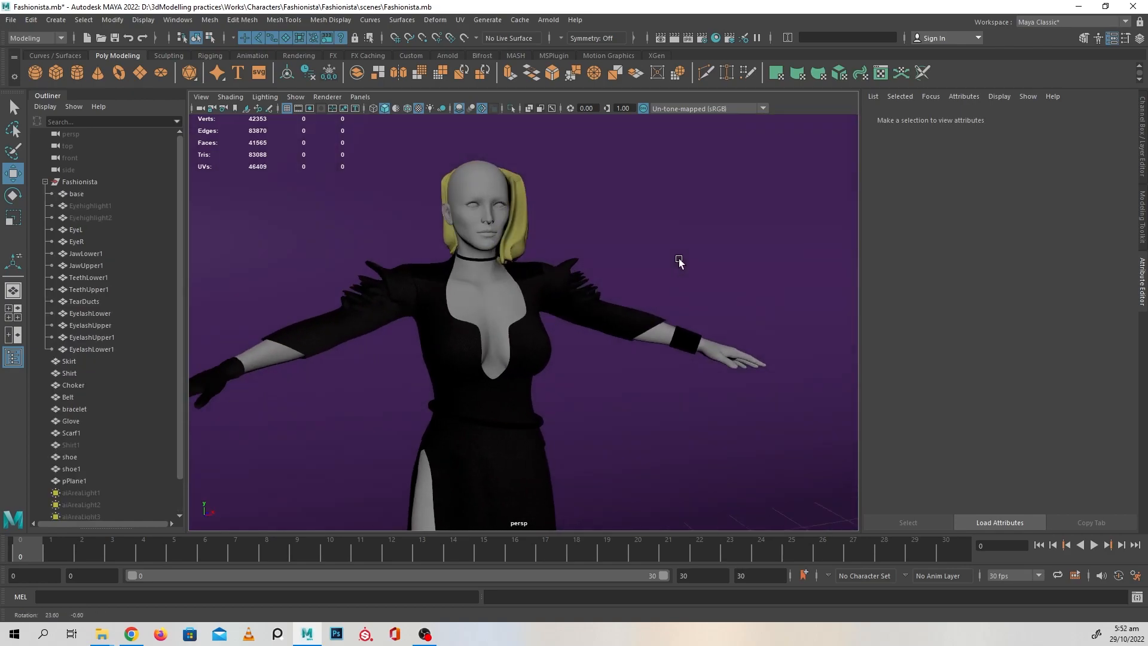
left_click_drag(678, 257, 612, 247, "alt")
middle_click_drag(612, 246, 625, 272, "alt")
right_click_drag(581, 260, 611, 282, "alt")
mouse_move(611, 282)
left_mouse_down("alt")
mouse_move(584, 287)
mouse_move(623, 279)
left_mouse_up("alt")
Select the yellow scarf mesh on the head, save the scene, and delete the scarf
left_click(483, 222)
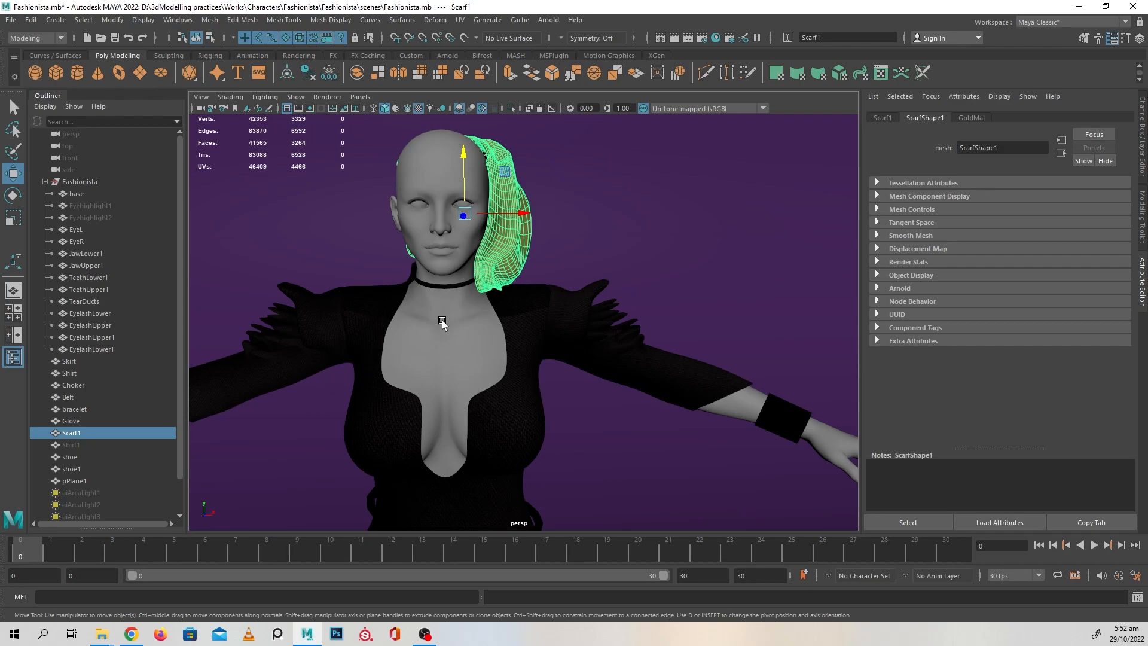
key("ctrl+s")
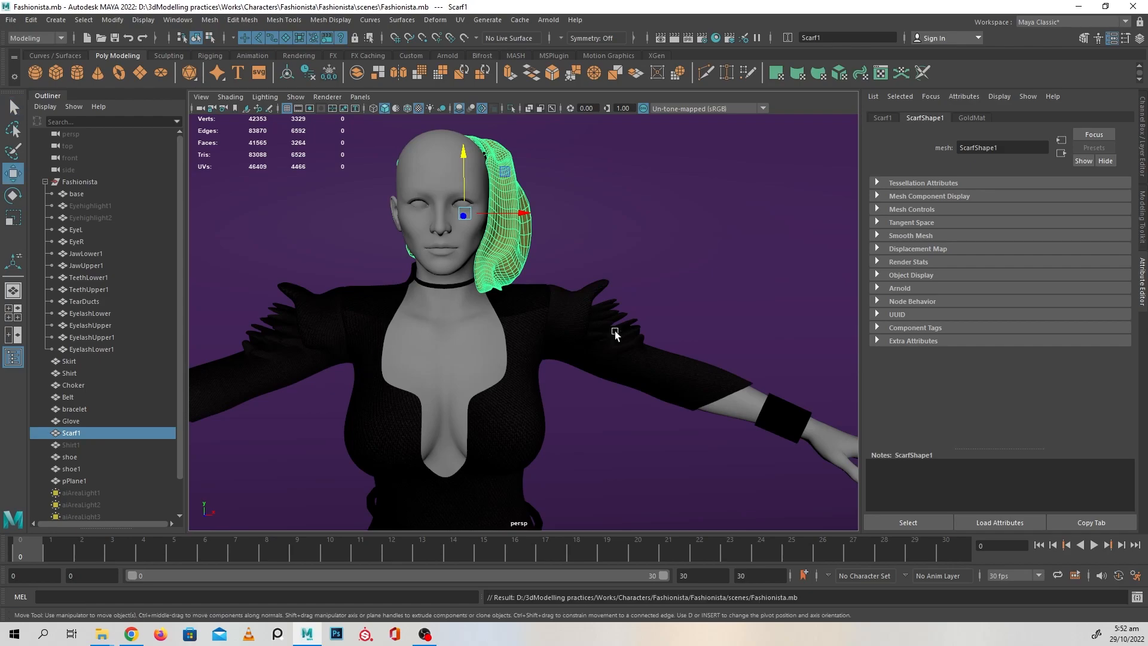
key("Delete")
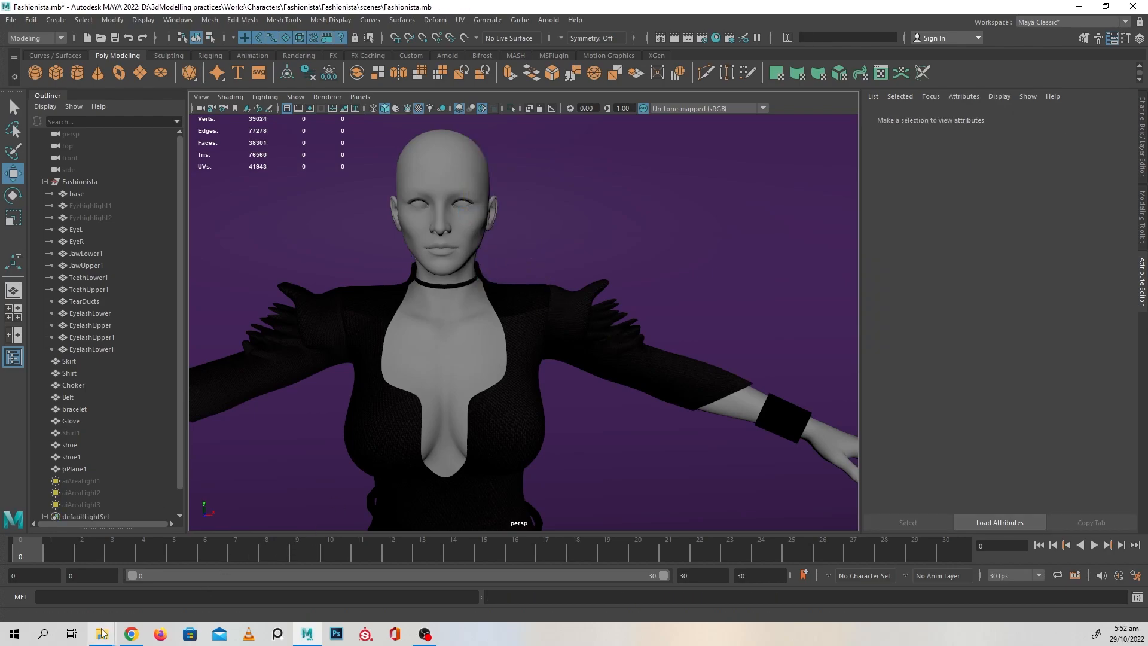
Switch to File Explorer and import the Scarf model from the Fashionista project's scenes folder into the Maya scene
mouse_move(102, 634)
left_click(160, 589)
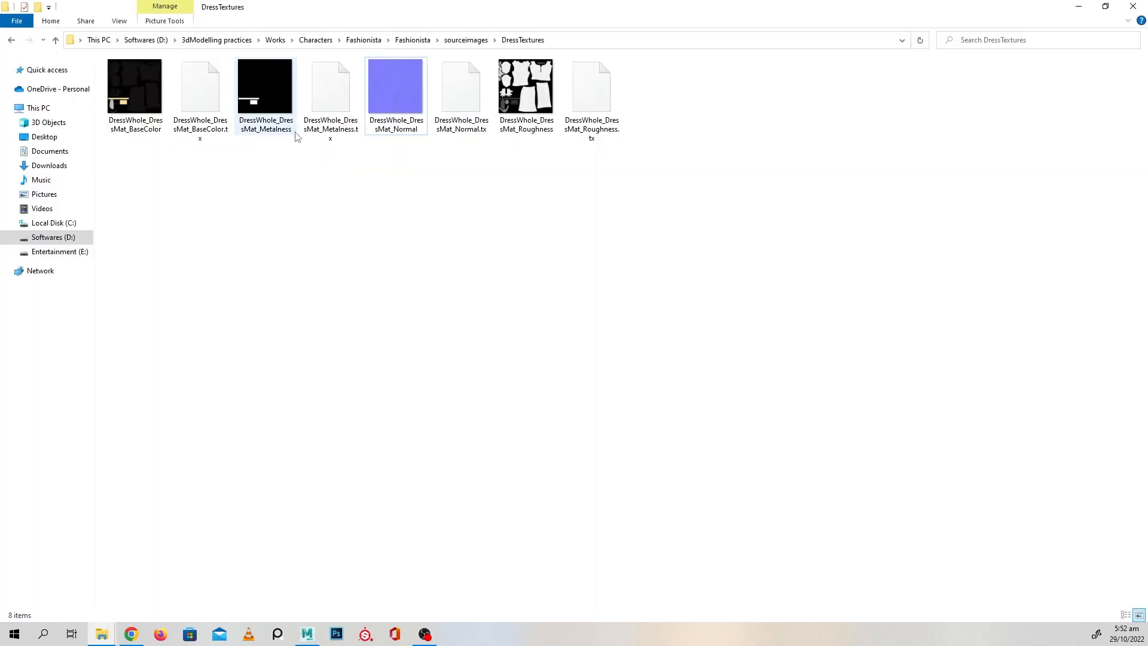
left_click(422, 40)
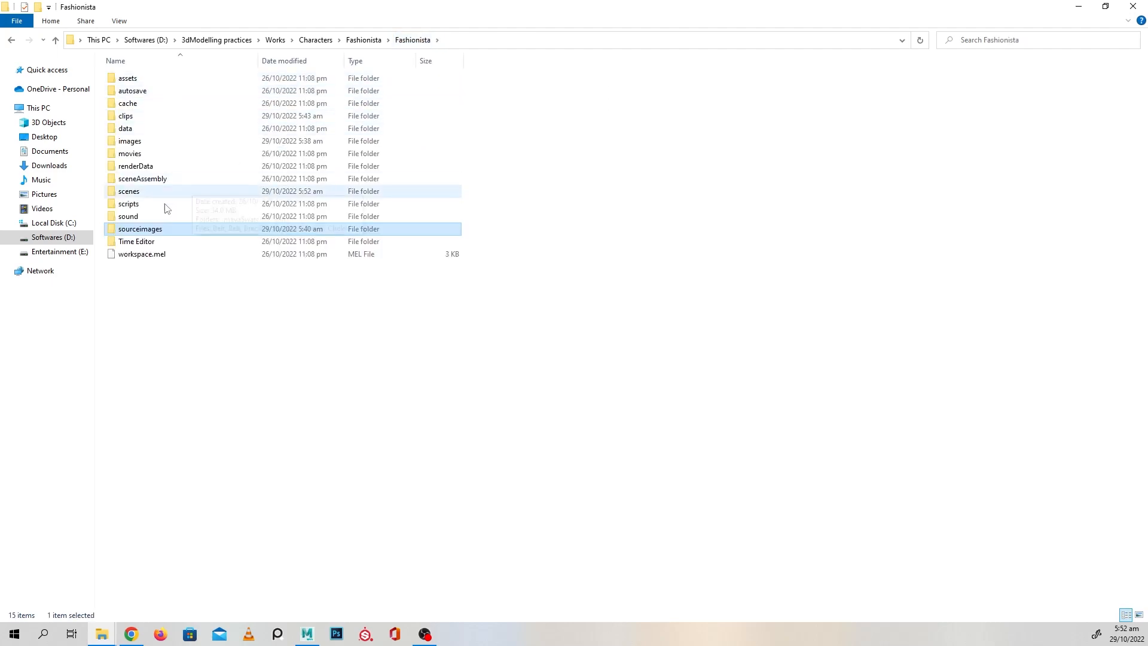
double_click(130, 191)
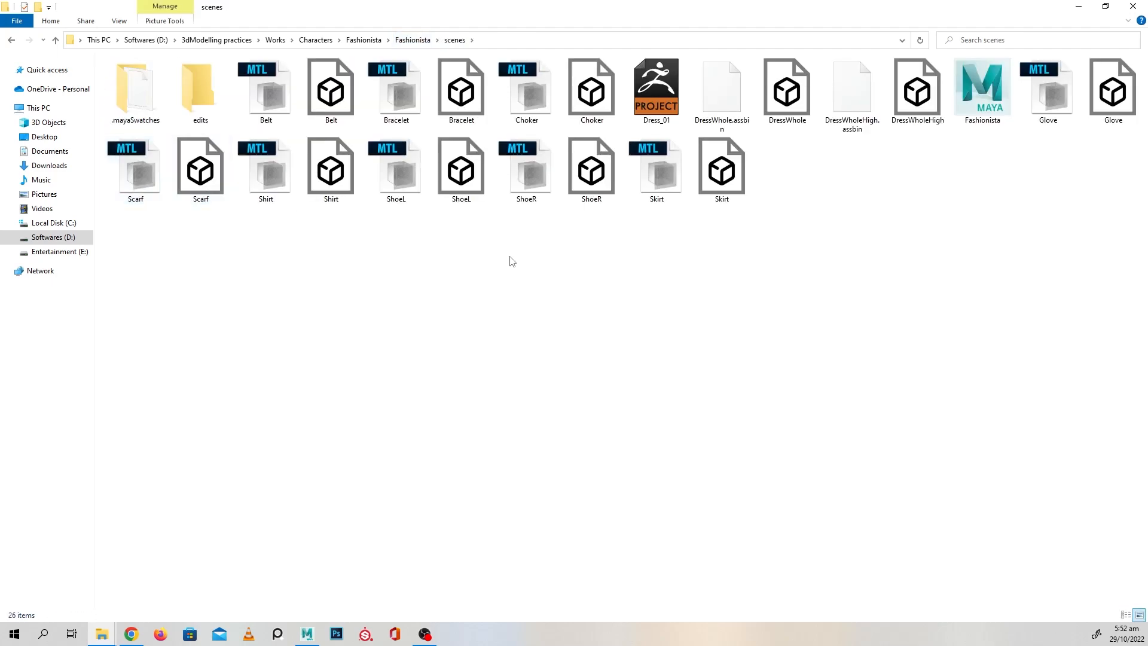
left_click_drag(206, 178, 576, 362)
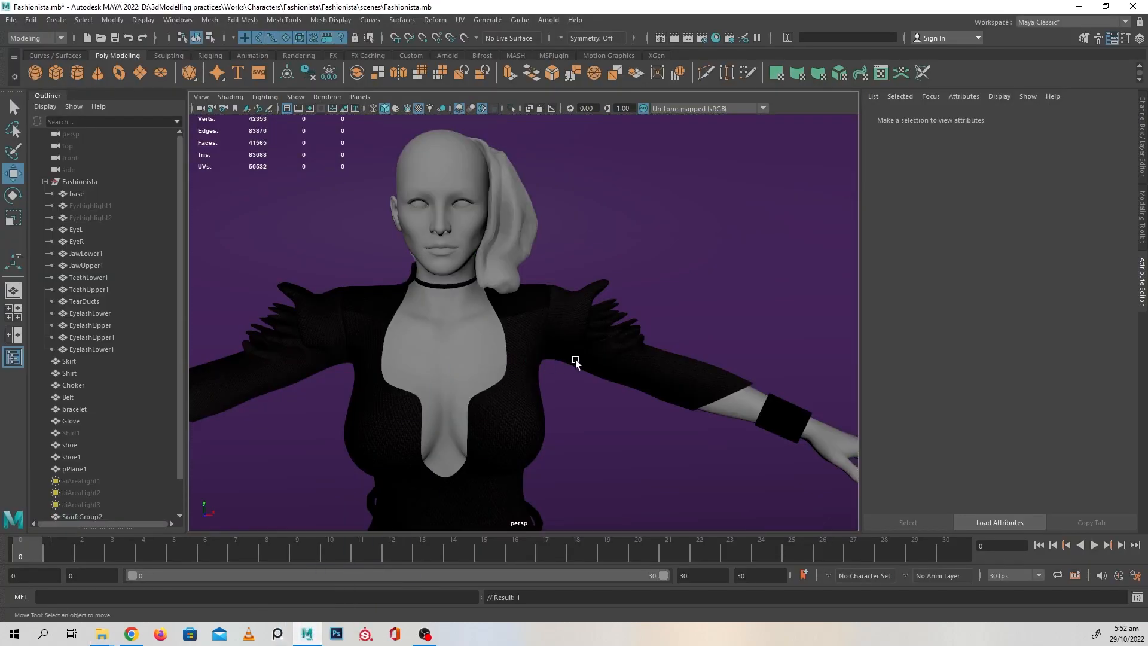
Select the imported scarf mesh and examine its shape around the head from several angles
left_click_drag(497, 347, 451, 361, "alt")
middle_click_drag(451, 361, 479, 436, "alt")
right_click_drag(478, 437, 525, 424, "alt")
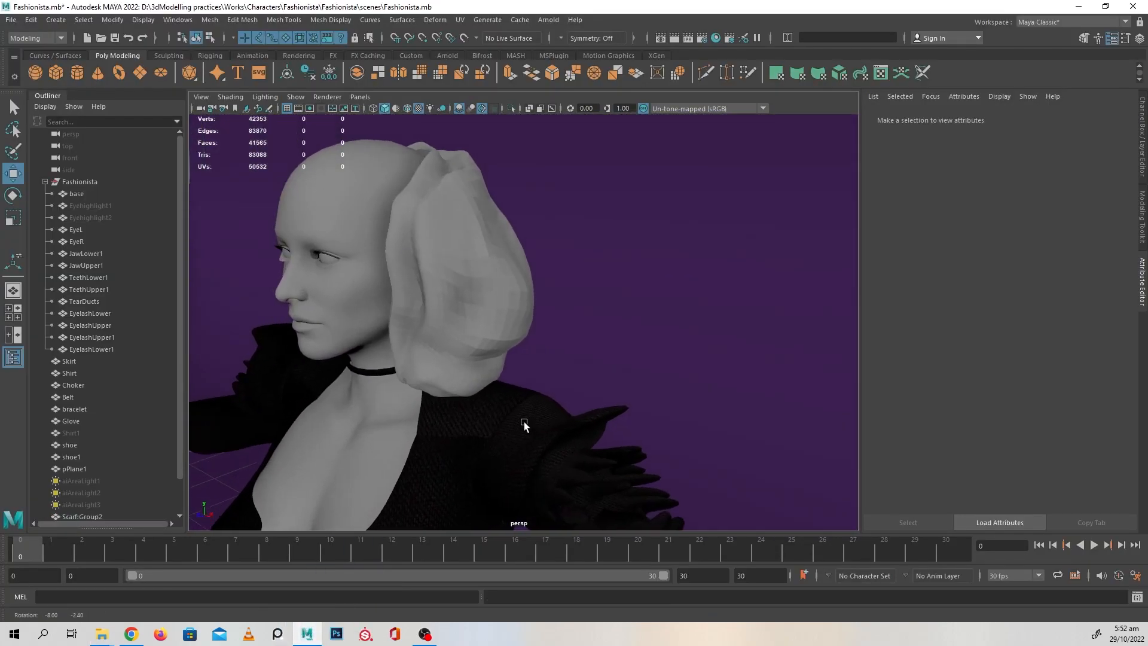
left_click(508, 335)
left_click_drag(559, 427, 726, 362, "alt")
left_click_drag(609, 305, 641, 306, "alt")
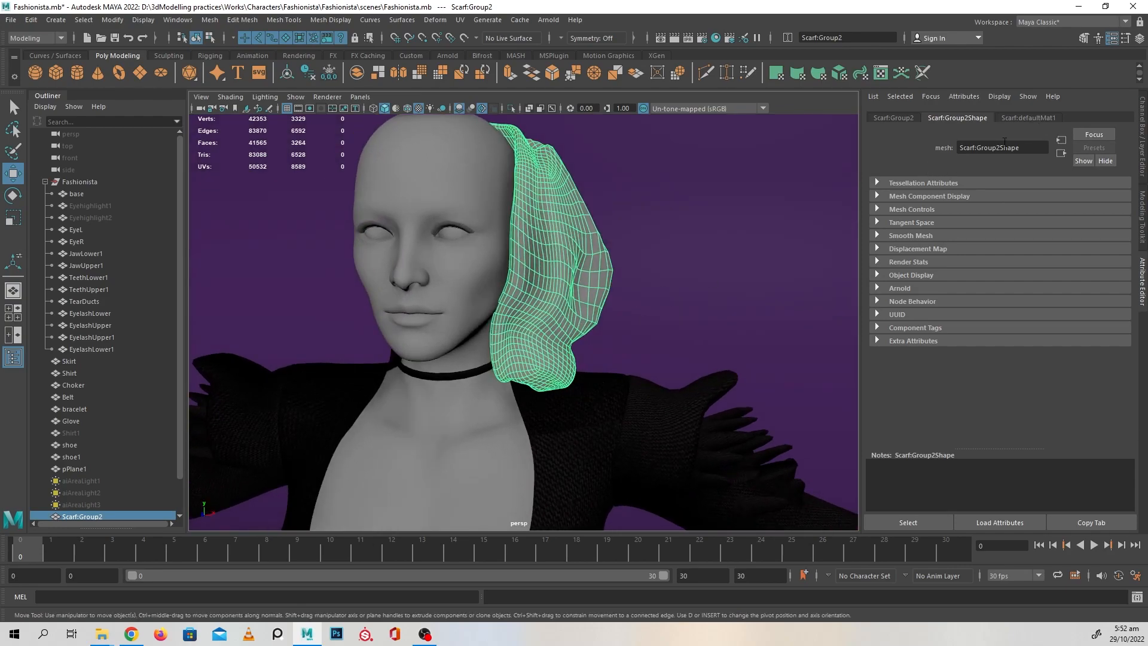
left_click_drag(458, 209, 386, 220, "alt")
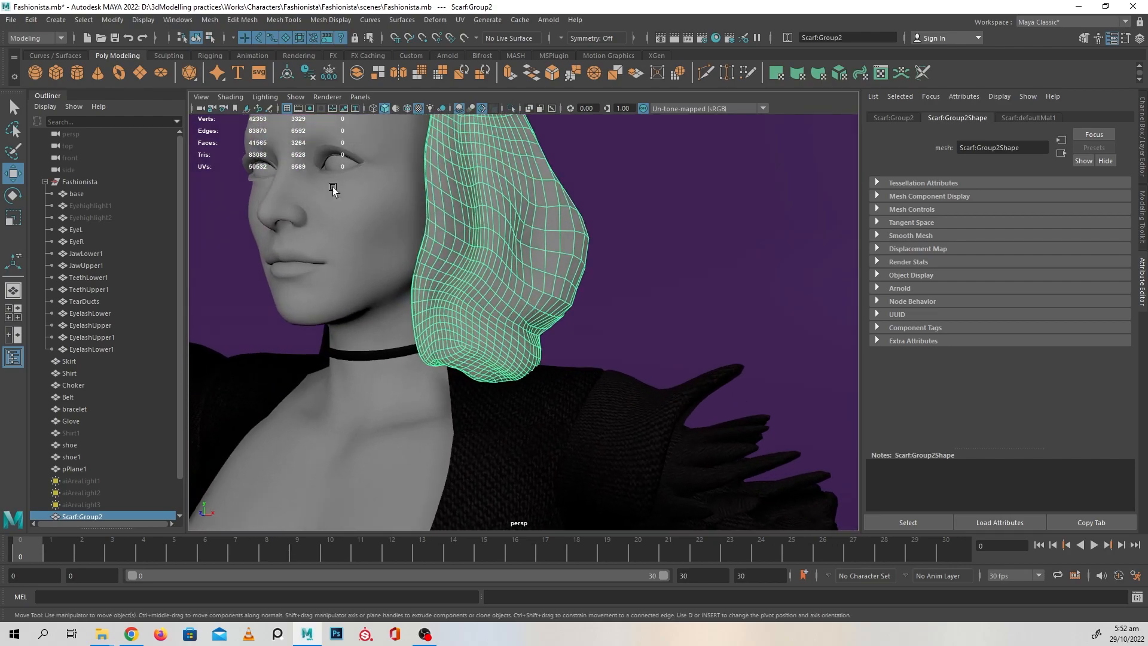
Adjust the scarf's lower edge beside the neck with the Grab sculpting tool, and return to object selection
left_click(166, 56)
left_click(102, 74)
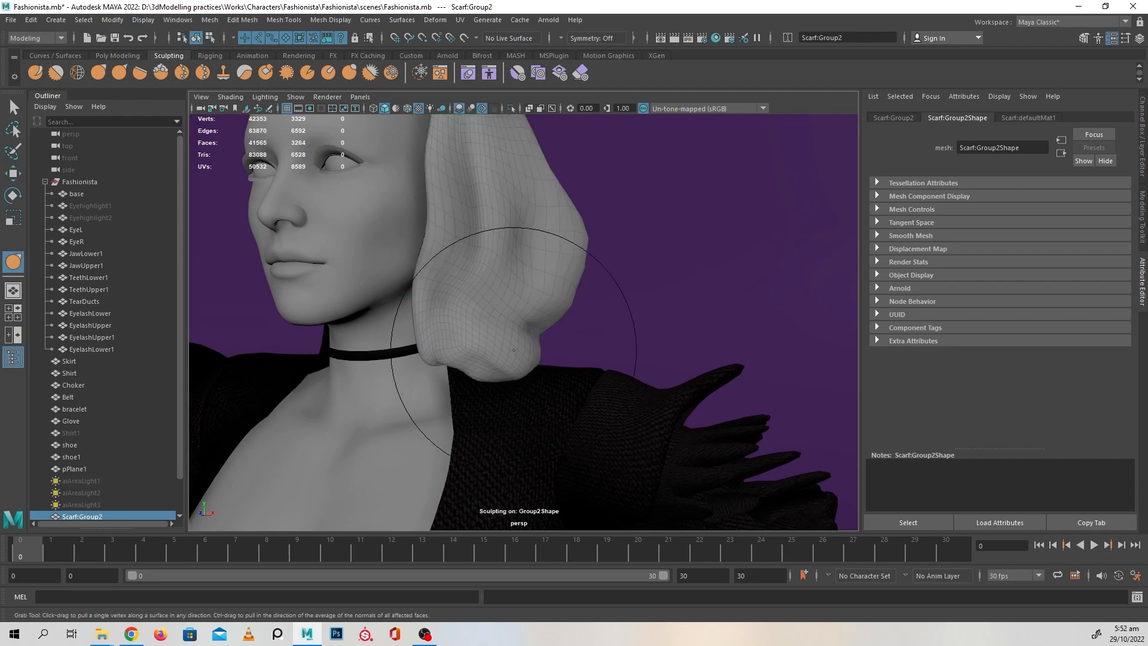
mouse_move(515, 362)
left_mouse_down()
mouse_move(529, 374)
mouse_move(383, 341)
left_mouse_up()
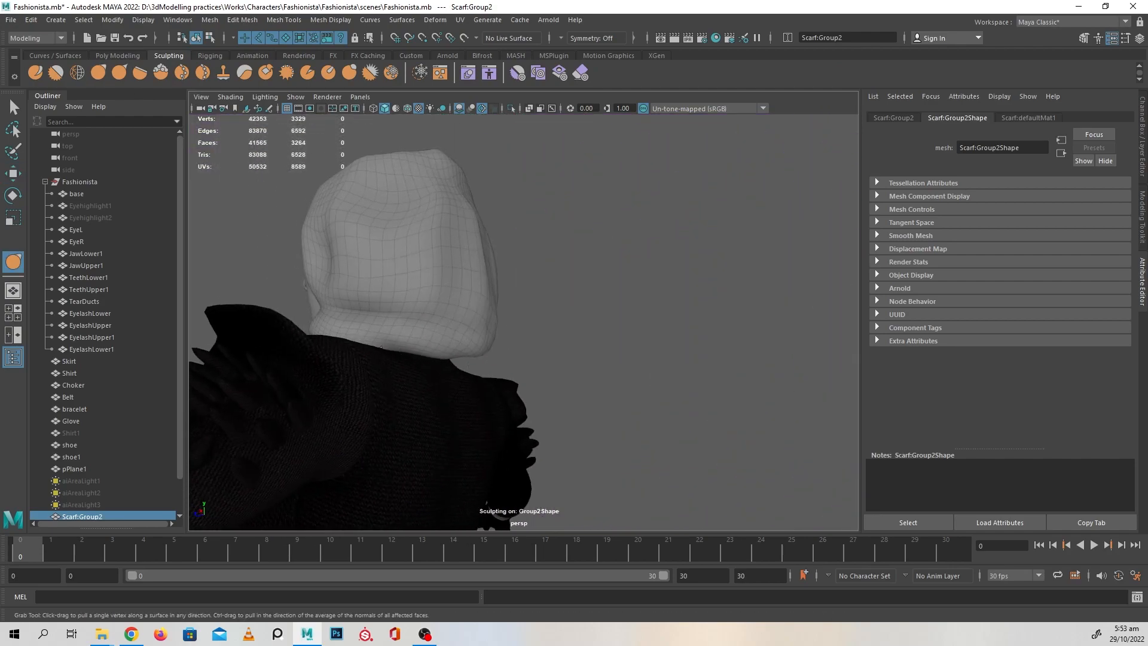
mouse_move(355, 343)
left_mouse_down("alt")
mouse_move(425, 375)
mouse_move(513, 379)
mouse_move(530, 349)
mouse_move(558, 366)
mouse_move(550, 335)
mouse_move(576, 410)
mouse_move(545, 286)
left_mouse_up("alt")
key("w")
right_click_drag(604, 259, 646, 228)
left_click_drag(649, 272, 560, 314, "alt")
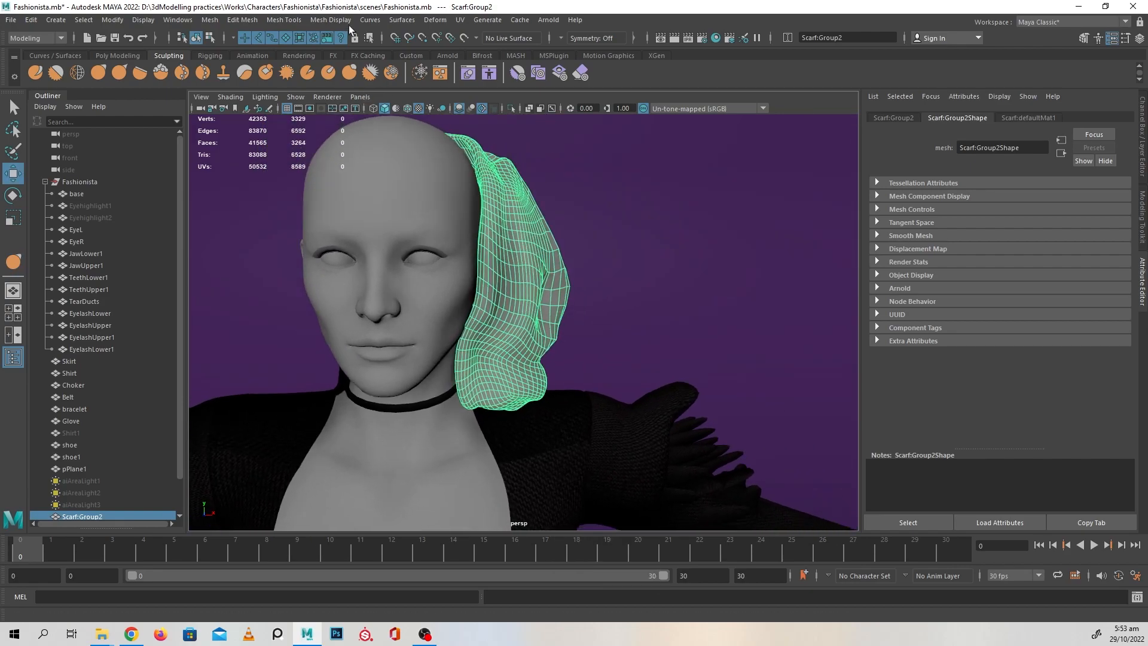
Soften the edges of the scarf mesh and deselect it to check the shading
left_click(342, 20)
left_click(367, 124)
left_click_drag(526, 239, 685, 243, "alt")
left_click(780, 250)
Select the scarf and assign it a new Arnold aiStandardSurface material
left_click(476, 242)
right_click_drag(480, 242, 514, 554)
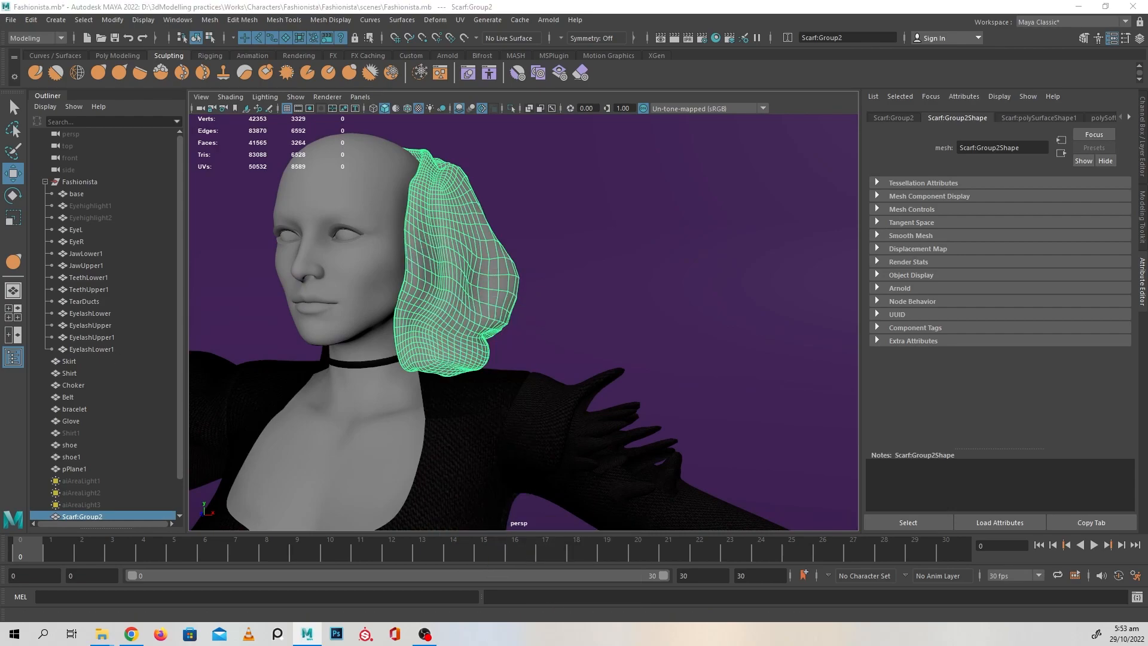
left_click(293, 196)
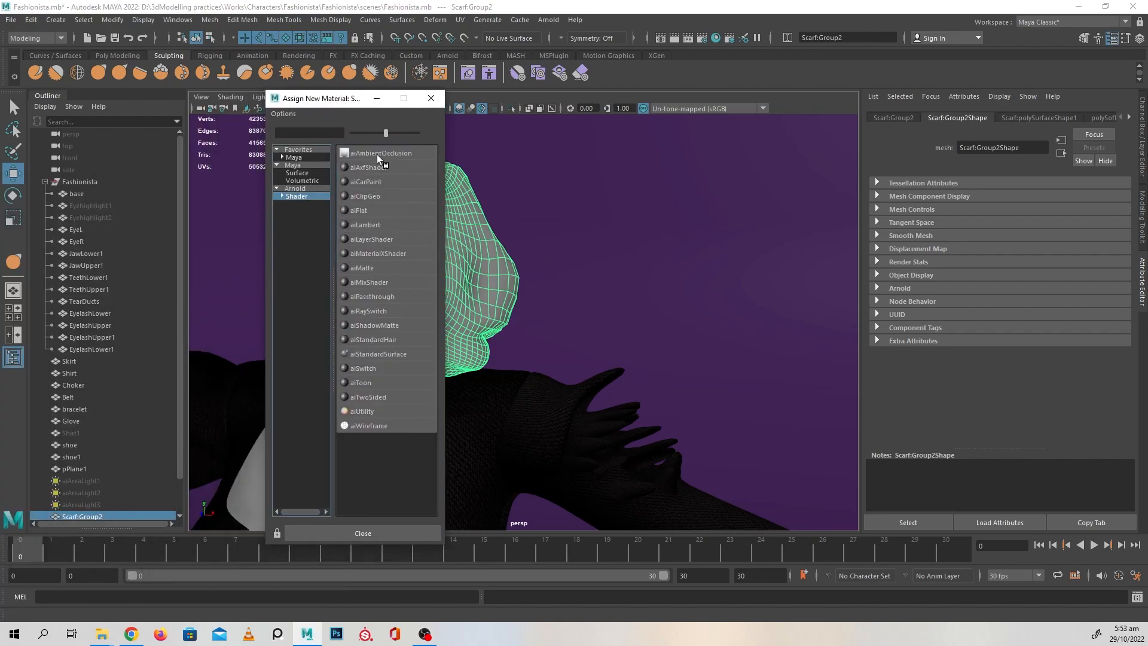
left_click(388, 354)
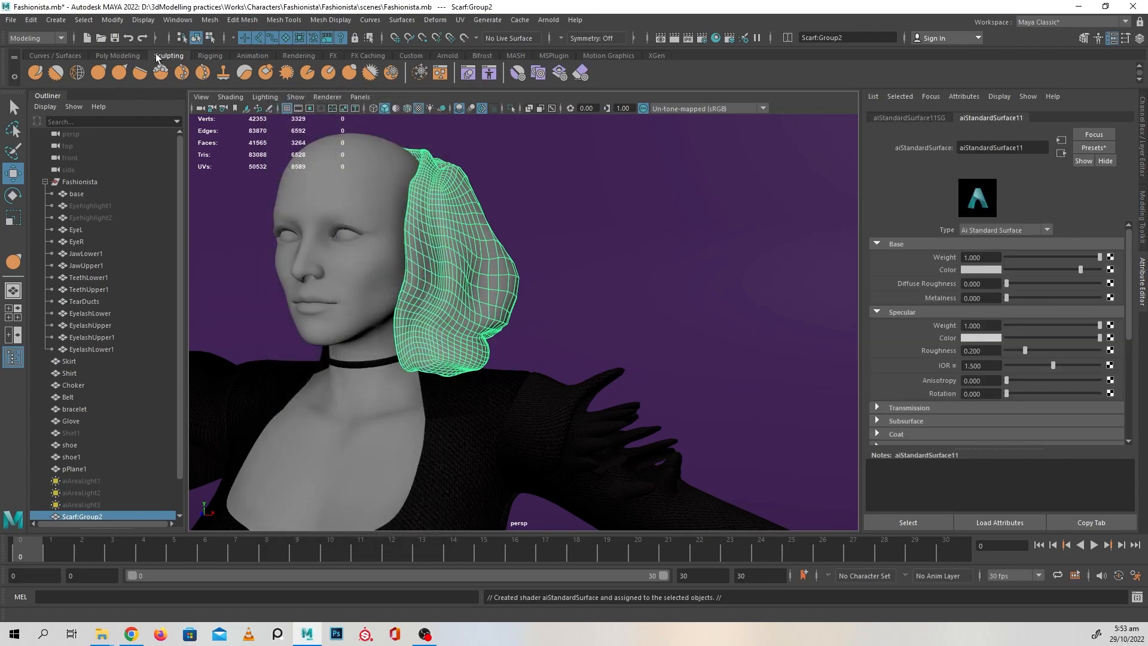
left_click(117, 55)
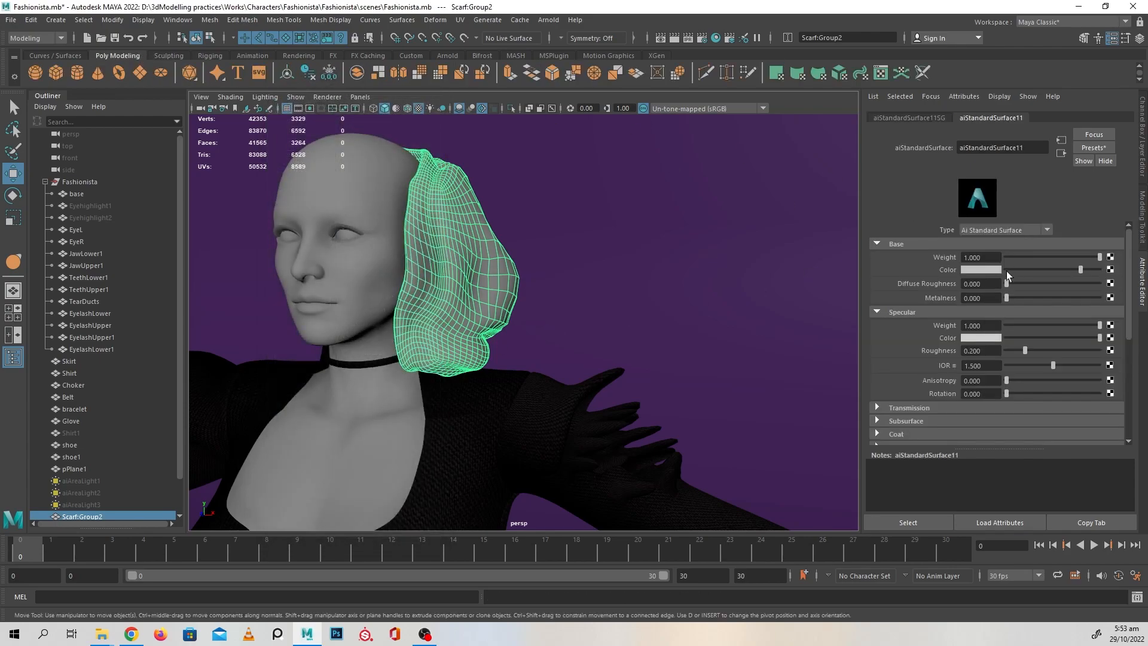
Rename the scarf's new material as ScartMat
left_click_drag(1034, 150, 926, 147)
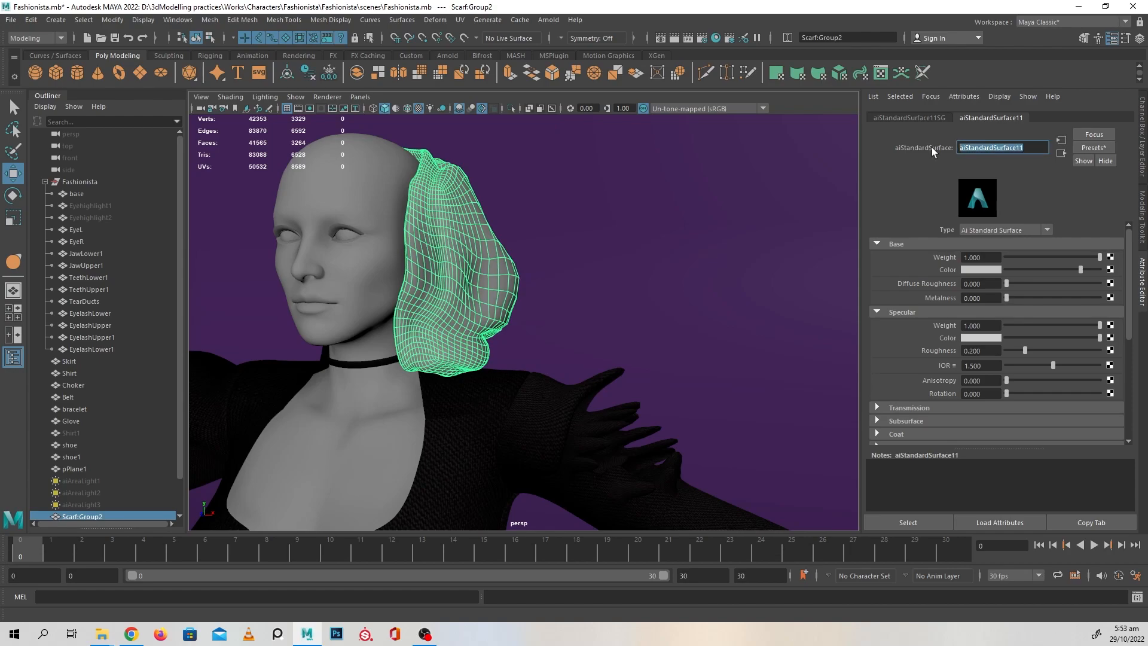
type("ScartMat")
key("Return")
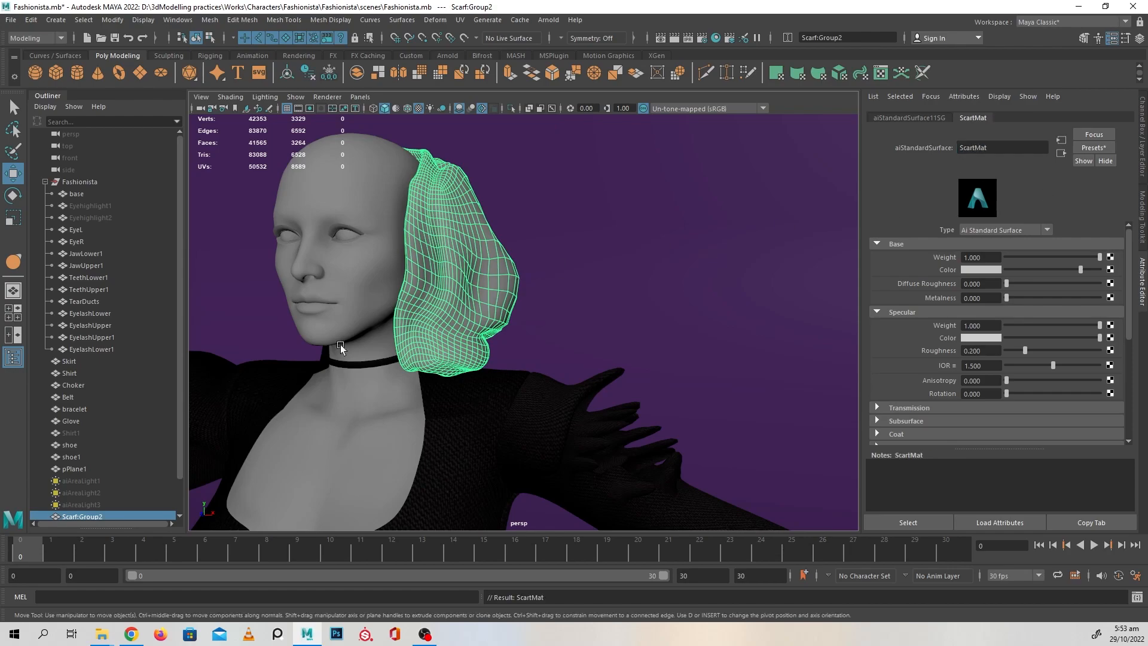
Rename the imported scarf mesh as Scarf and place it between Skirt and Shirt in the scene hierarchy
scroll(128, 434, "down", 1)
double_click(88, 483)
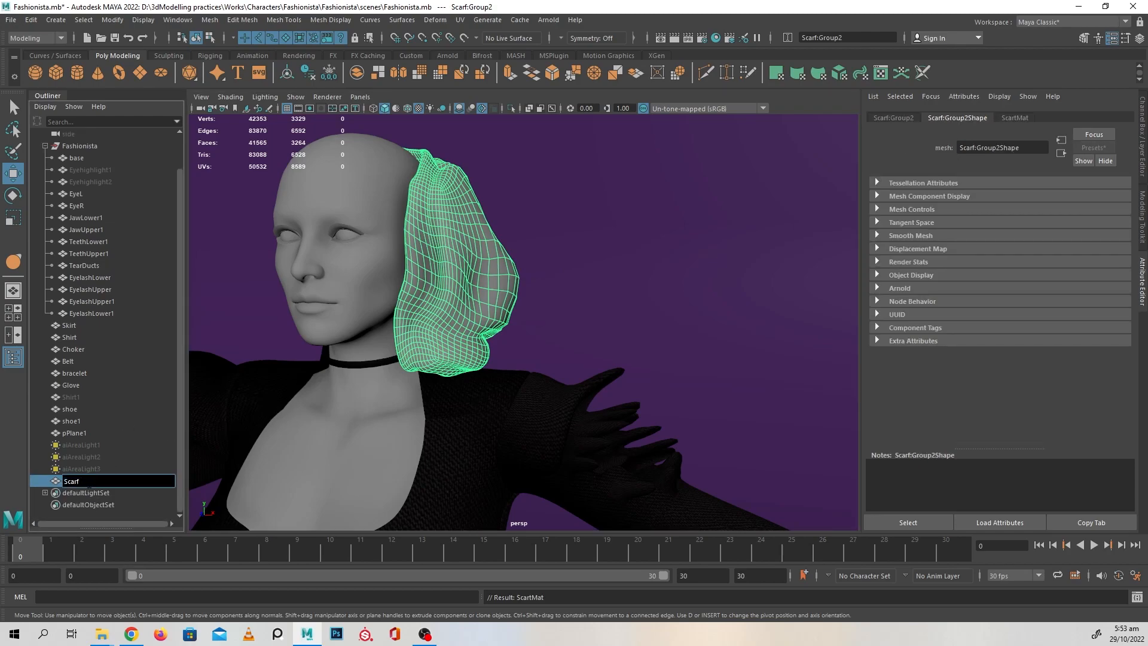
key("Return")
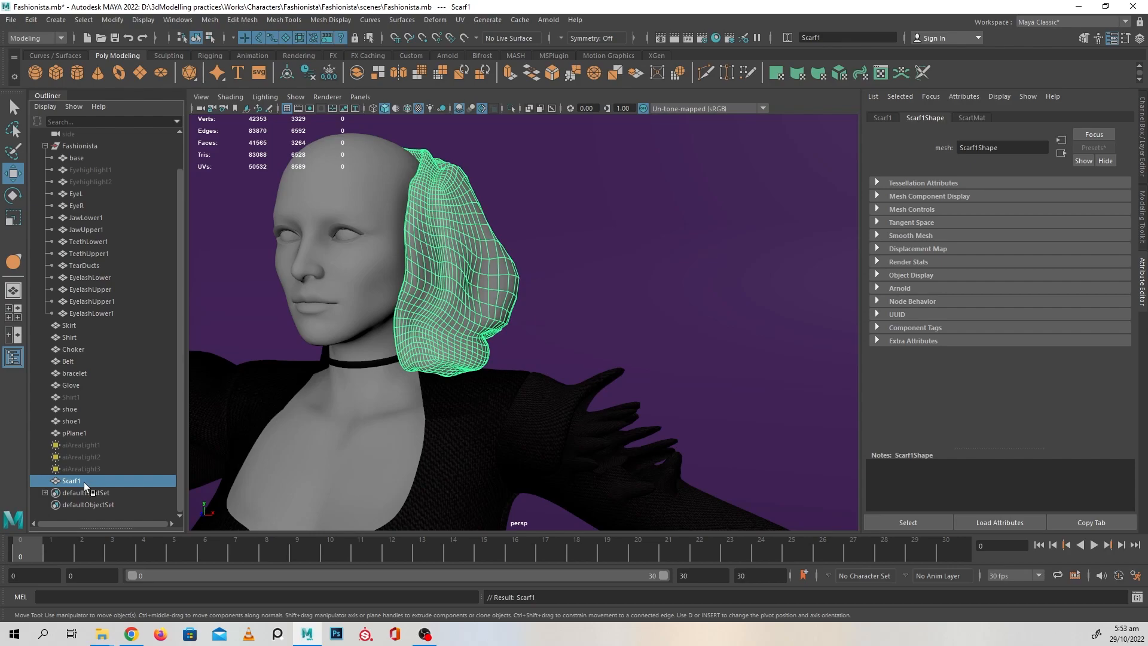
middle_click_drag(83, 482, 77, 331)
left_click_drag(623, 390, 770, 365, "alt")
left_click(760, 311)
left_click_drag(760, 311, 562, 370, "alt")
Select the scarf, inspect its UV layout in the UV Editor, and close the editor
left_click(477, 310)
left_click(460, 20)
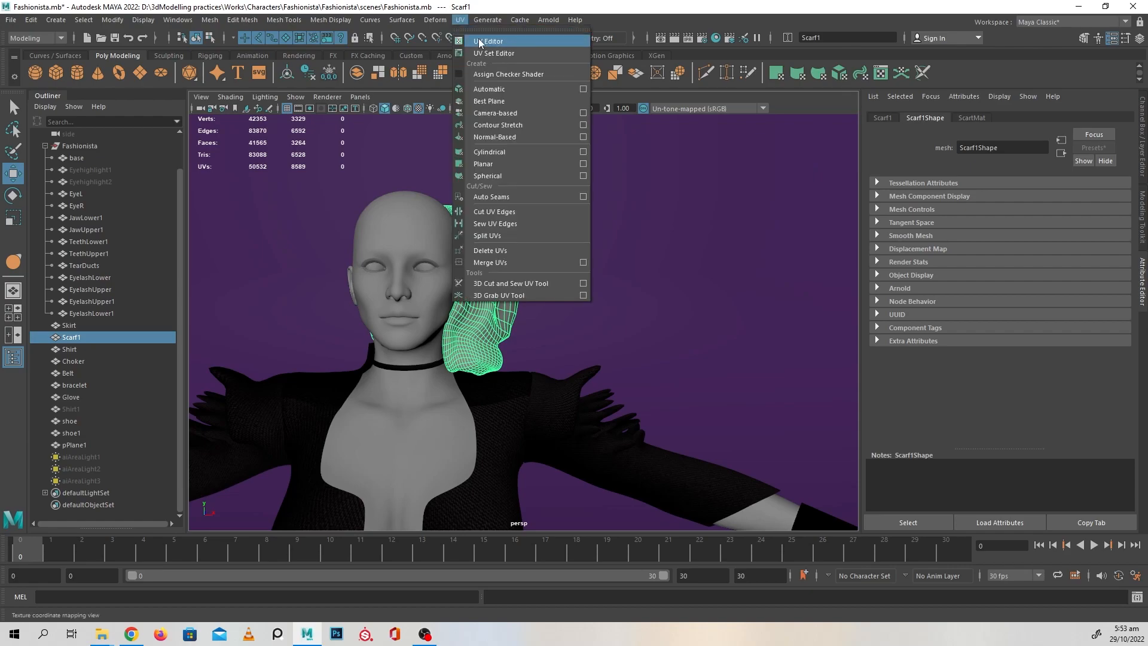
left_click(486, 40)
left_click(1006, 54)
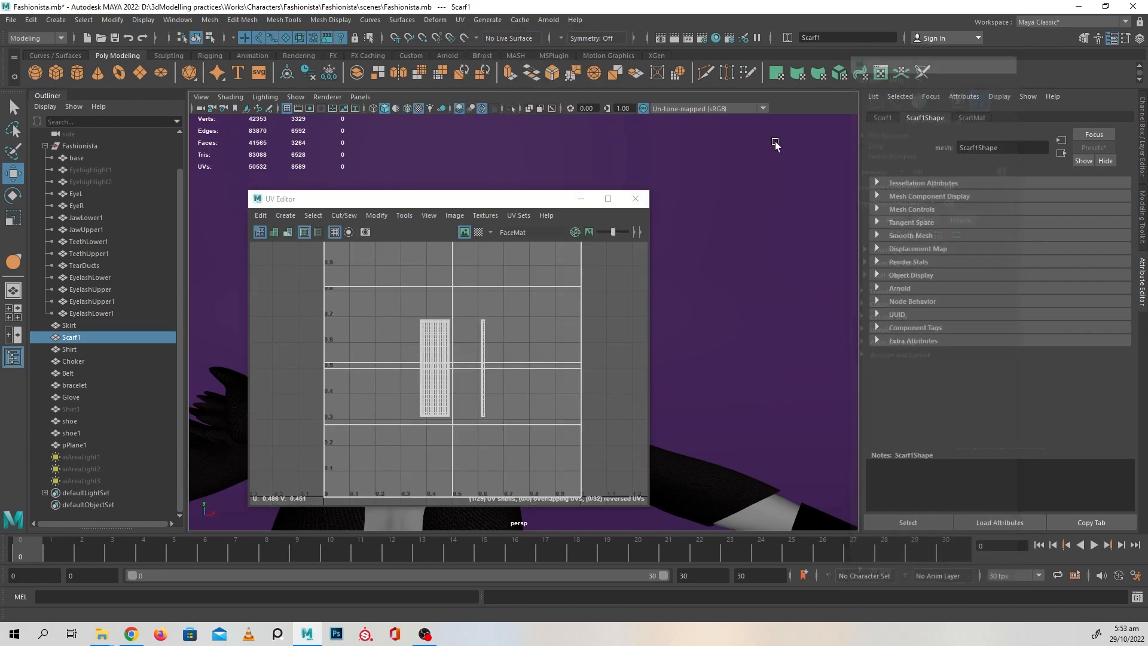
left_click(635, 199)
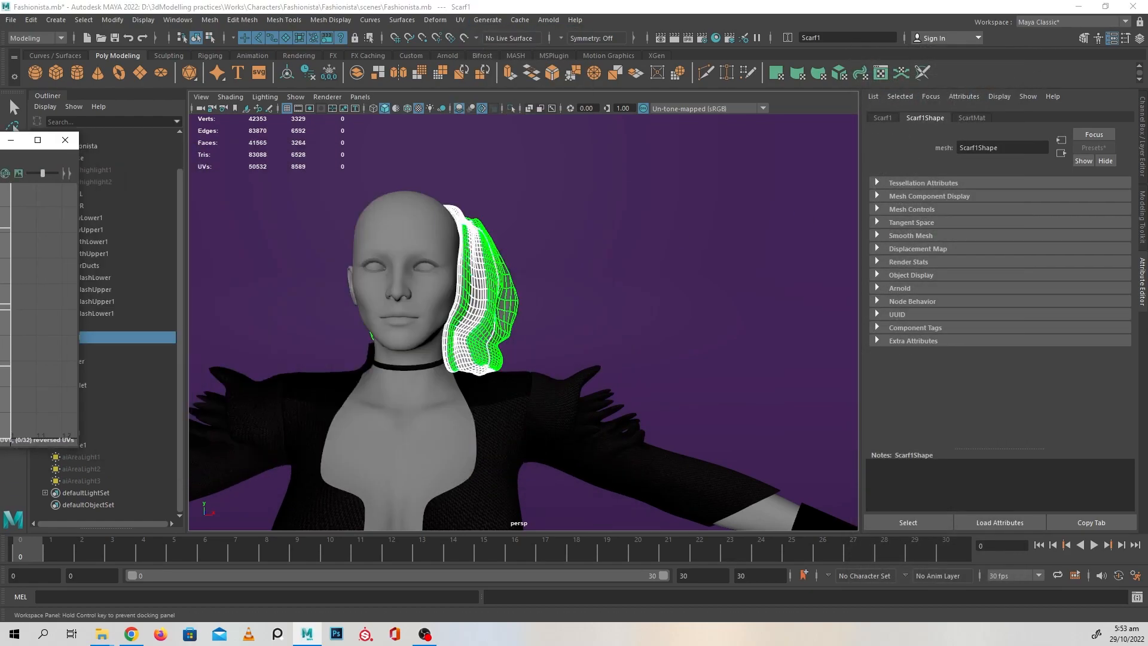
Apply a planar UV projection to the scarf from the camera, fitted to the bounding box, with the head seen from behind and the side
left_click_drag(645, 272, 526, 251, "alt")
left_click(460, 20)
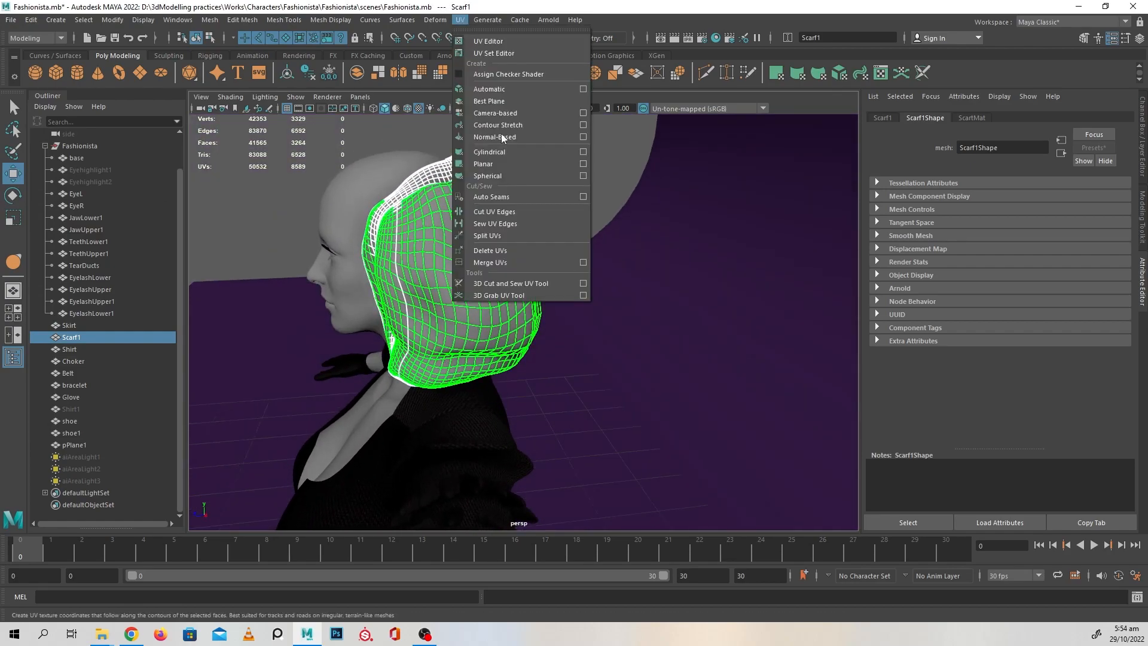
left_click(583, 163)
left_click_drag(567, 269, 527, 295, "alt")
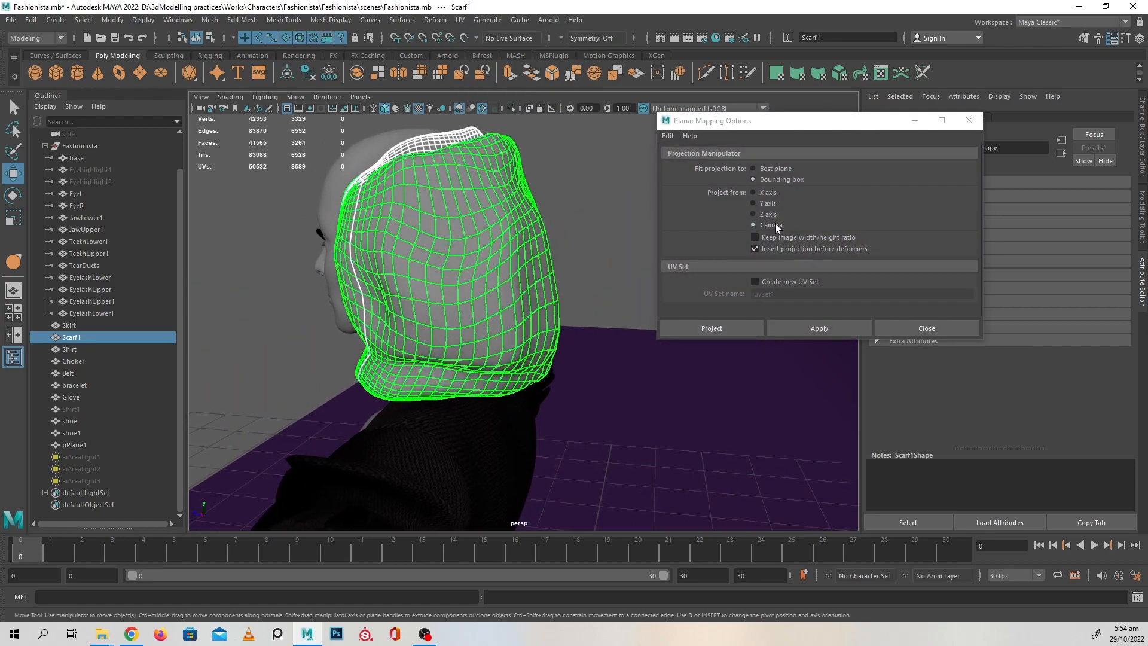
left_click(729, 328)
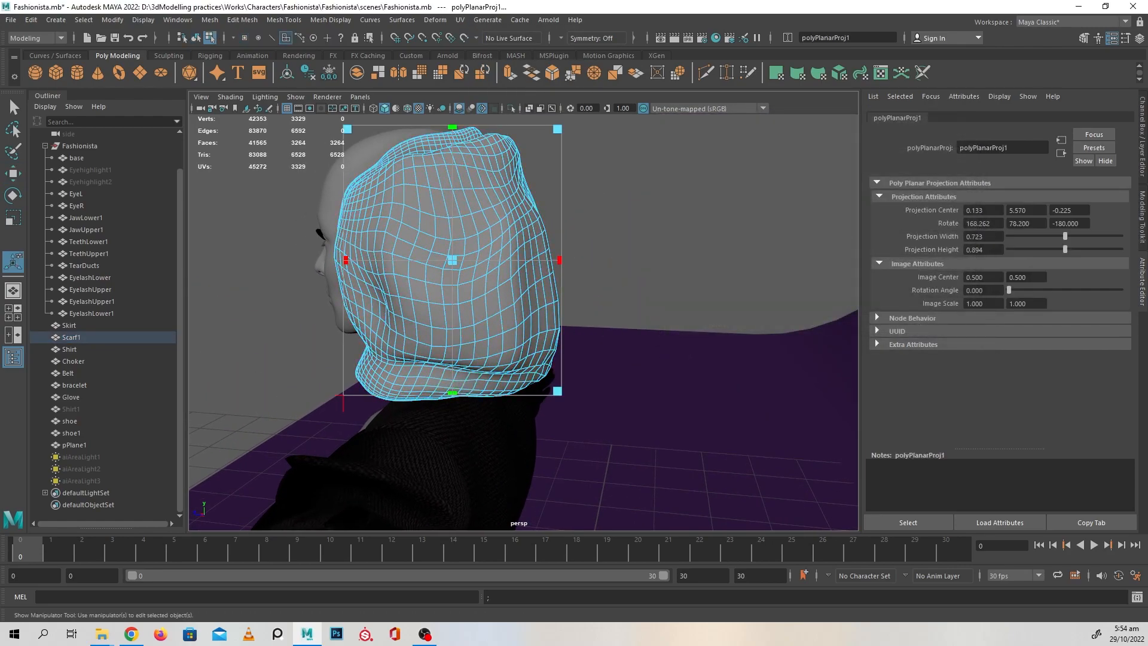
Unfold the scarf's projected UV shell in the UV Editor and fit it inside the 0 to 1 UV tile
left_click(881, 73)
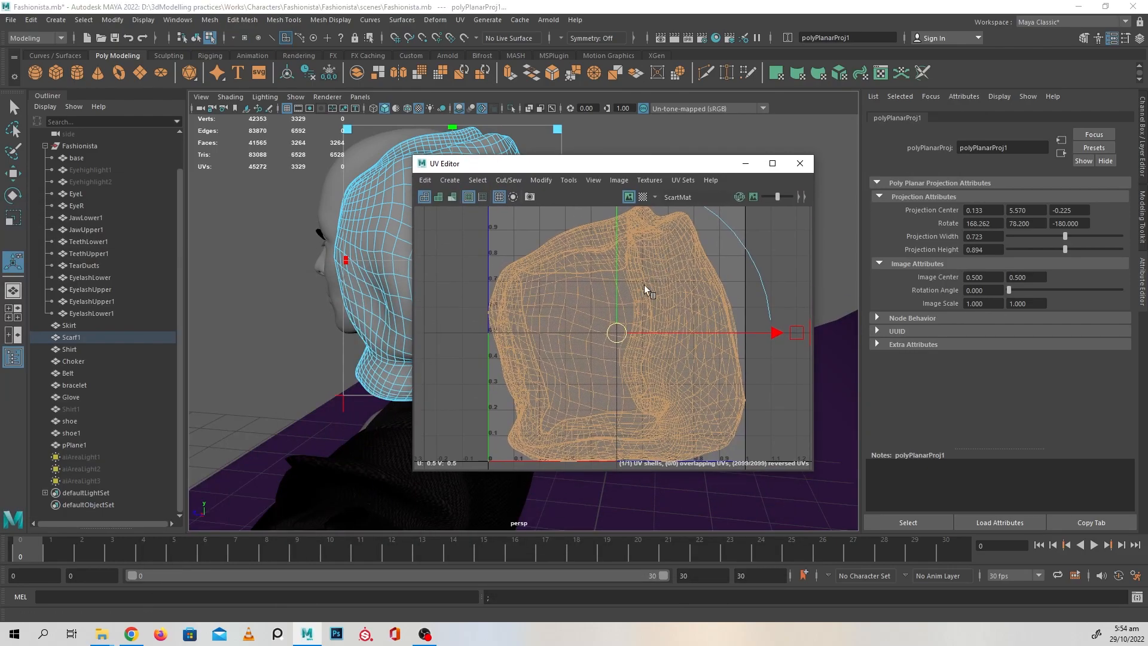
scroll(645, 293, "down", 3)
key("w")
right_click_drag(504, 262, 451, 271)
left_click(620, 315)
key("r")
mouse_move(660, 317)
left_mouse_down()
mouse_move(637, 321)
mouse_move(650, 338)
mouse_move(663, 331)
left_mouse_up()
key("w")
key("r")
key("w")
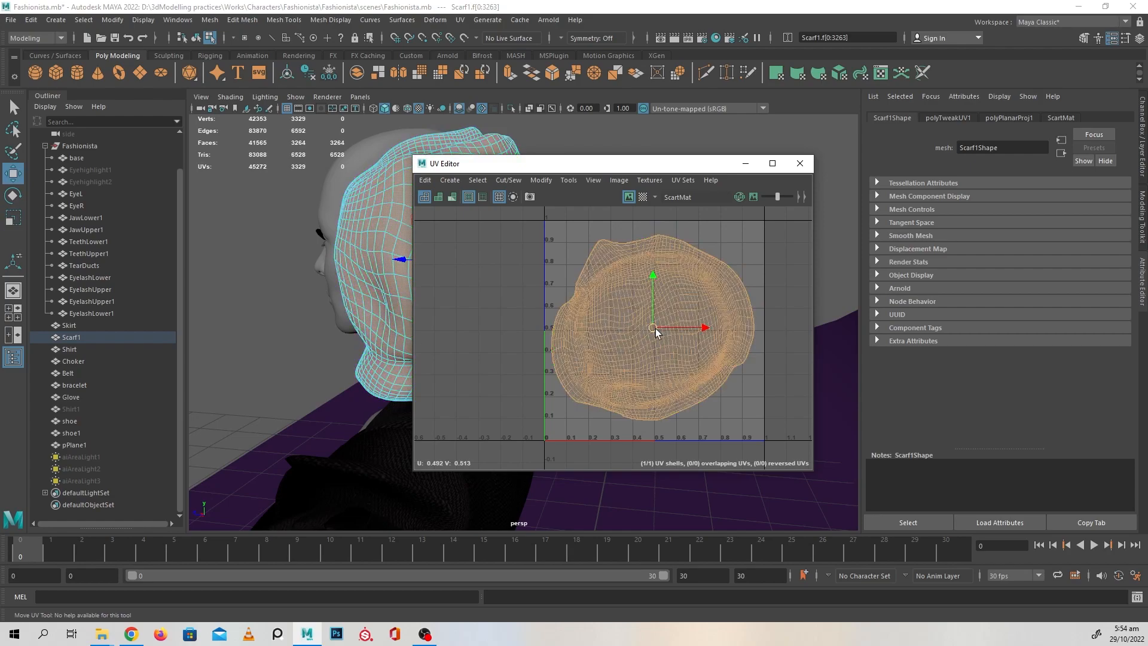
Display the checker map on the scarf and examine its UV distortion from several angles
left_click(643, 197)
left_click(745, 163)
left_click_drag(541, 224, 305, 451, "alt")
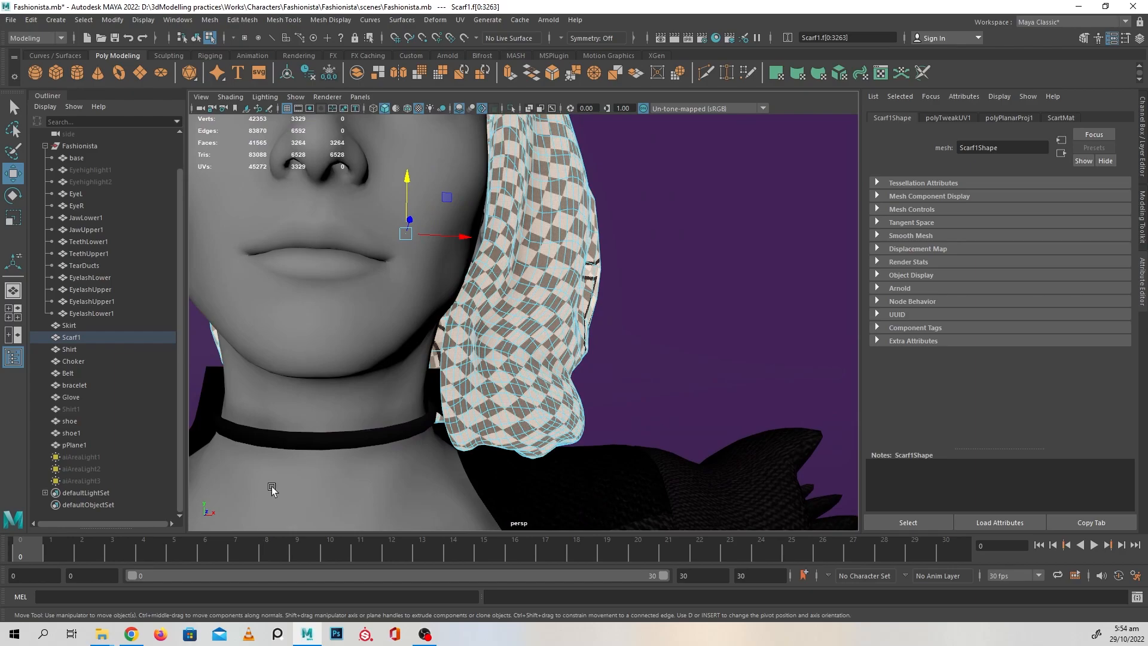
left_click_drag(308, 525, 261, 487, "alt")
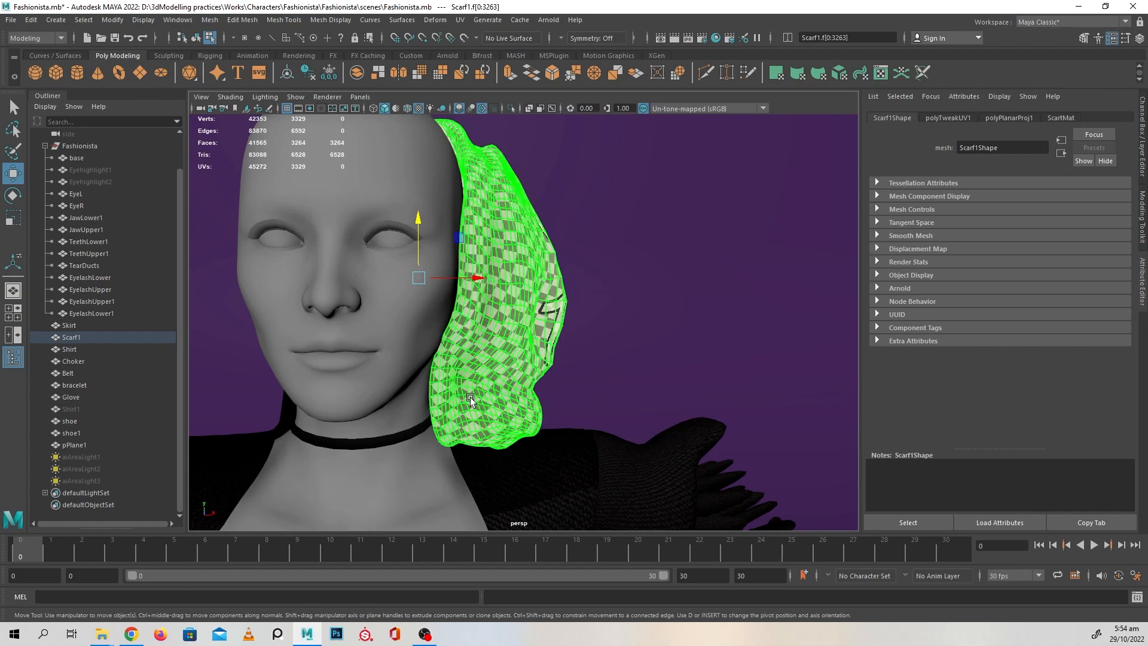
Turn off the checker map, close the UV Editor, and return the scarf to object mode
left_click(460, 19)
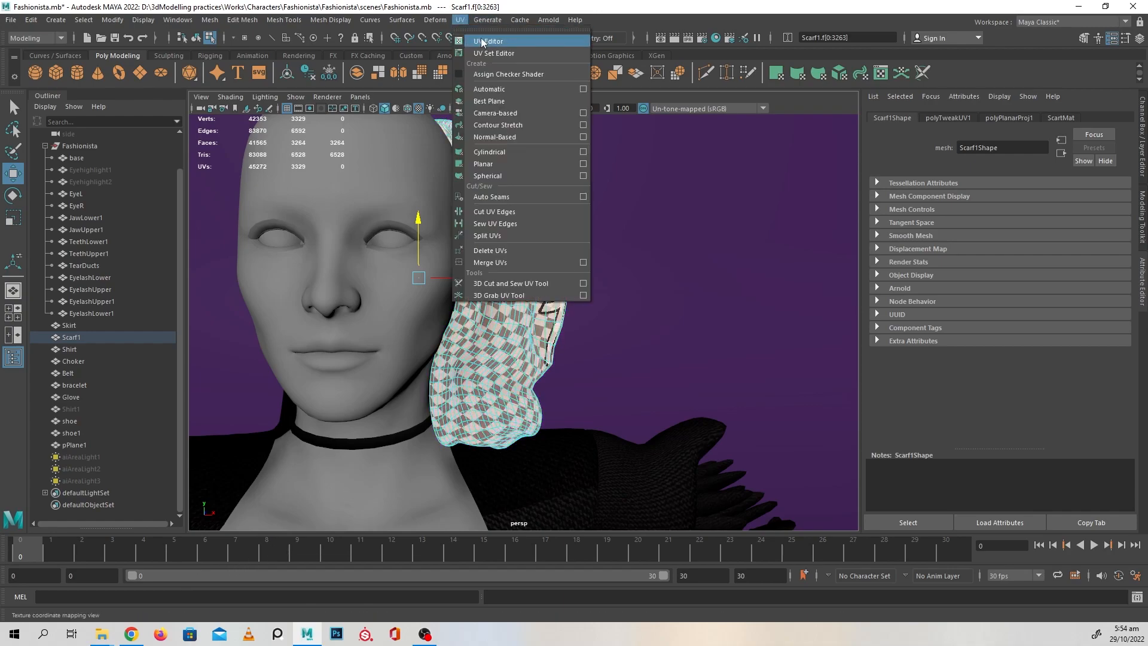
left_click(480, 40)
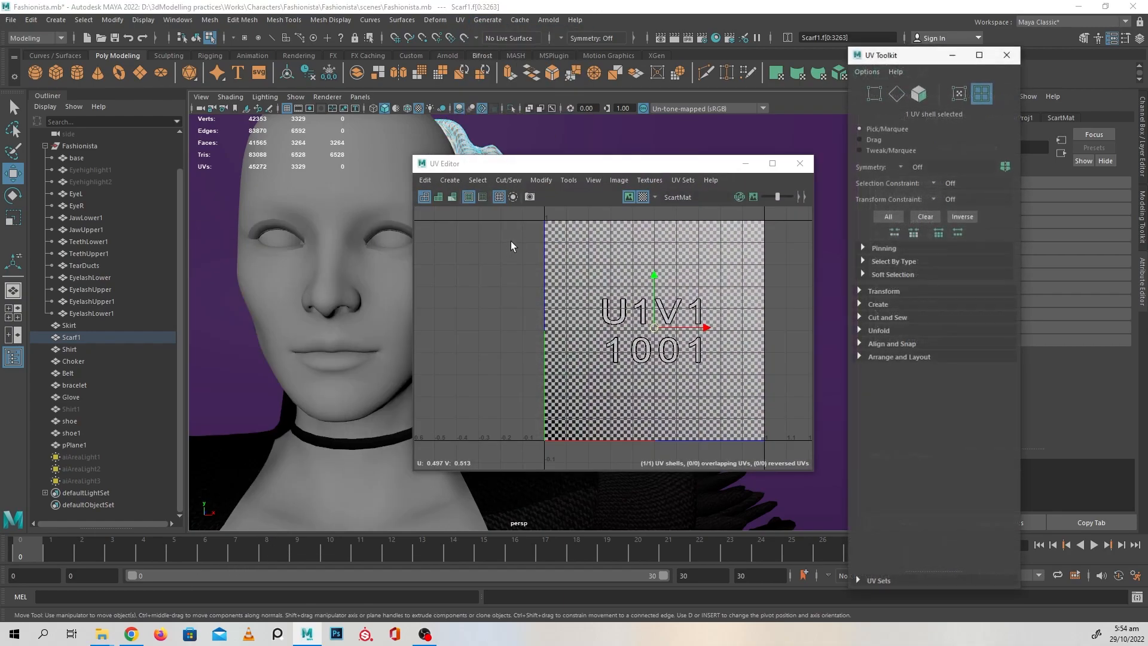
left_click(800, 163)
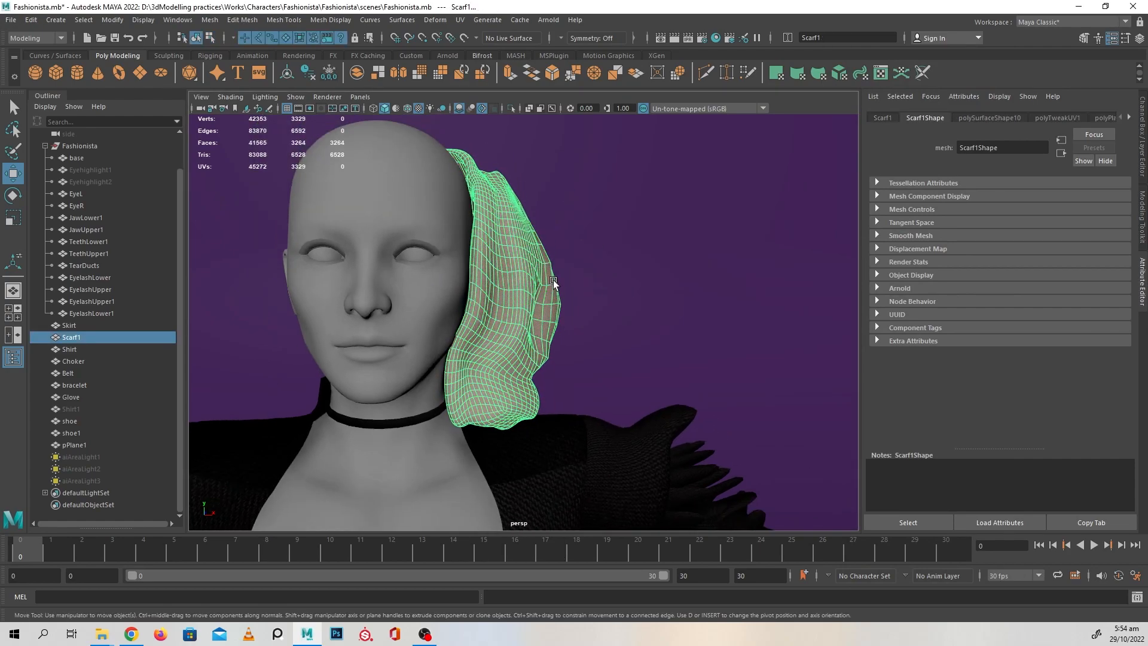
Delete the scarf's construction history, center its pivot, and deselect it
left_click_drag(553, 281, 618, 280, "alt")
left_click(309, 74)
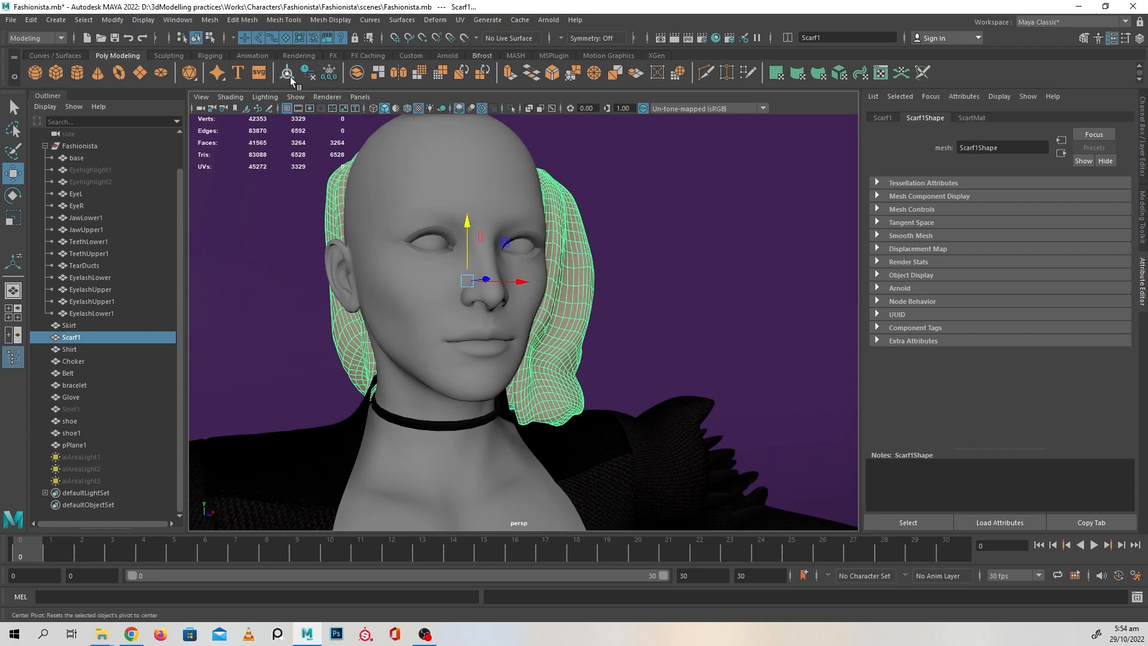
left_click(289, 77)
scroll(669, 332, "down", 3)
left_click_drag(671, 333, 622, 327, "alt")
left_click(787, 331)
Check the scarf's transform values, deselect it, and save the scene
left_click(456, 299)
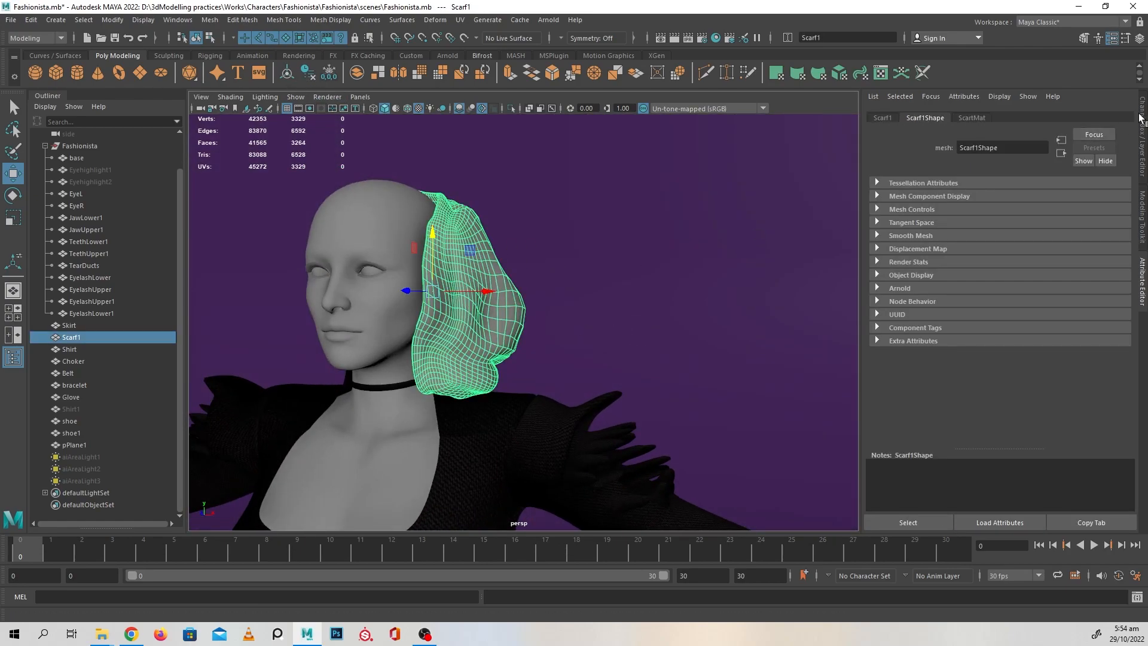
left_click(1142, 119)
left_click_drag(669, 317, 643, 350, "alt")
left_click(836, 304)
key("ctrl+s")
scroll(759, 362, "down", 2)
scroll(582, 323, "down", 1)
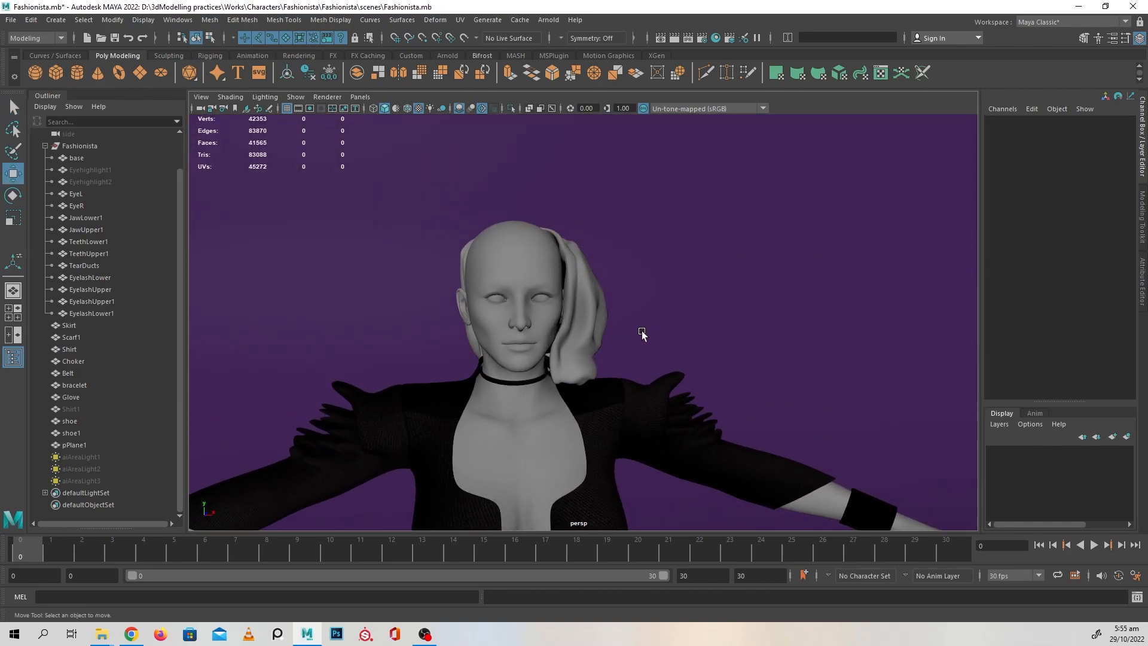
Export the selected scarf mesh as Scarf.fbx into the Fashionista project's scenes folder
left_click(566, 282)
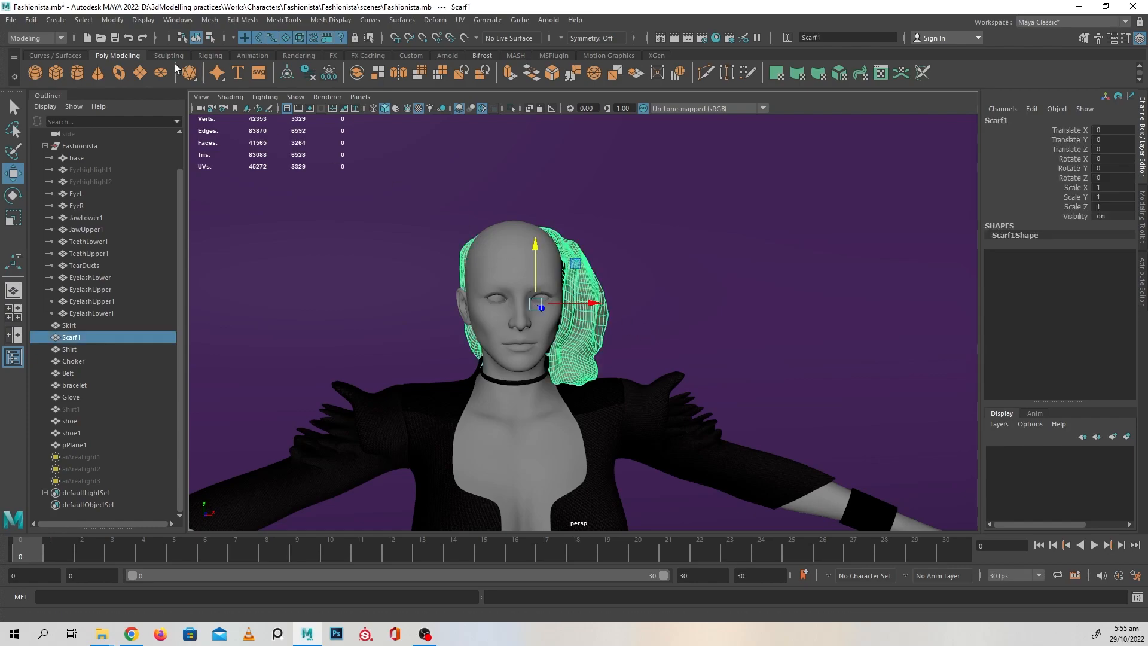
left_click(11, 19)
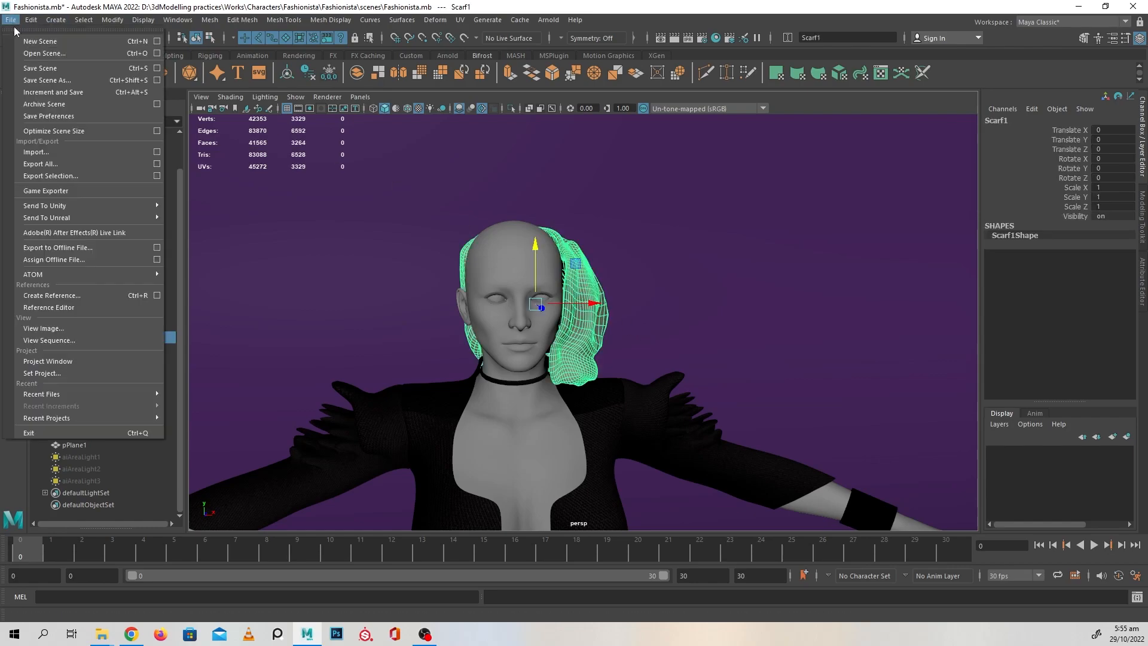
left_click(81, 177)
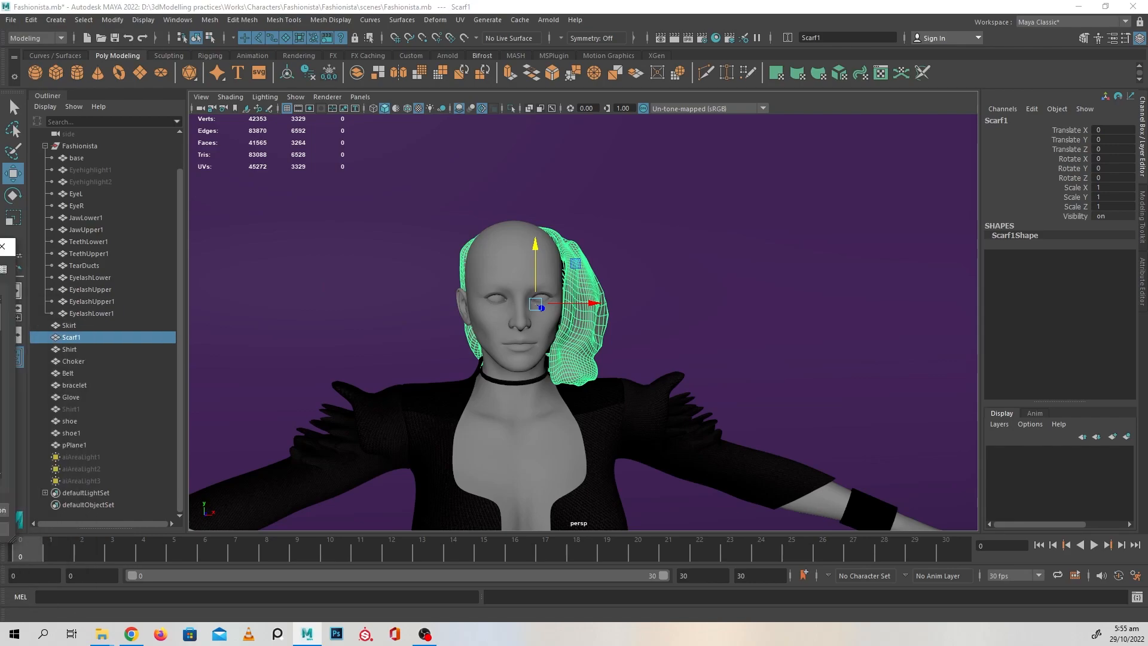
left_click(756, 413)
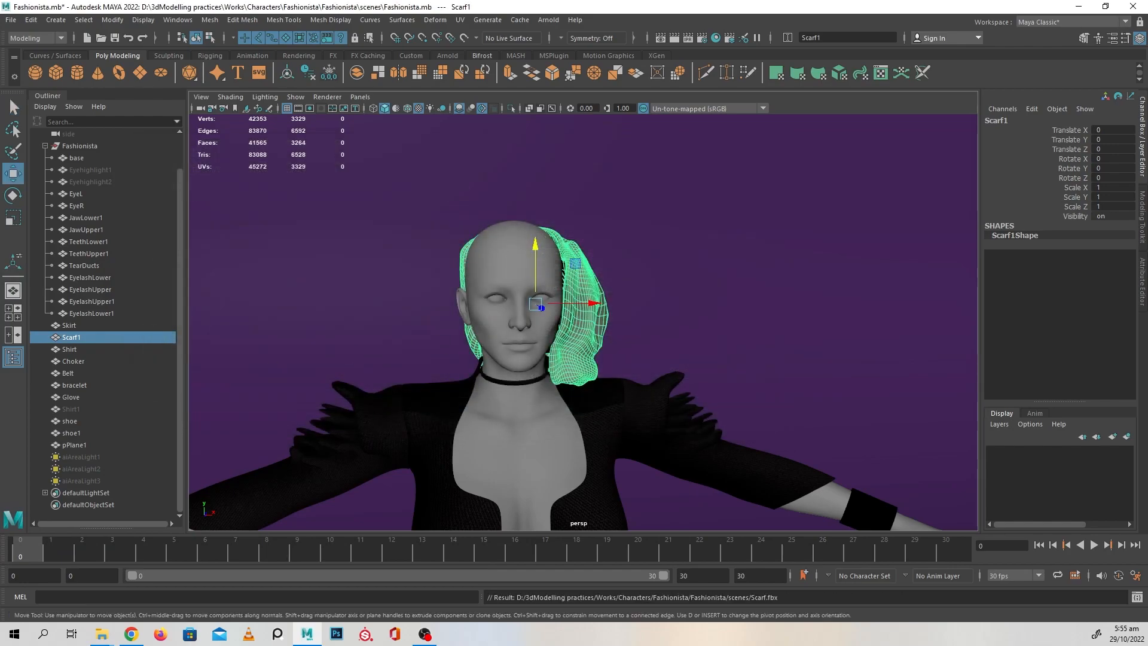
Deselect the scarf and switch to Substance Painter
mouse_move(636, 358)
left_mouse_down("alt")
mouse_move(747, 359)
mouse_move(877, 306)
mouse_move(853, 320)
mouse_move(756, 307)
mouse_move(604, 333)
mouse_move(655, 355)
left_mouse_up("alt")
left_click(877, 306)
left_click_drag(845, 252, 909, 162, "alt")
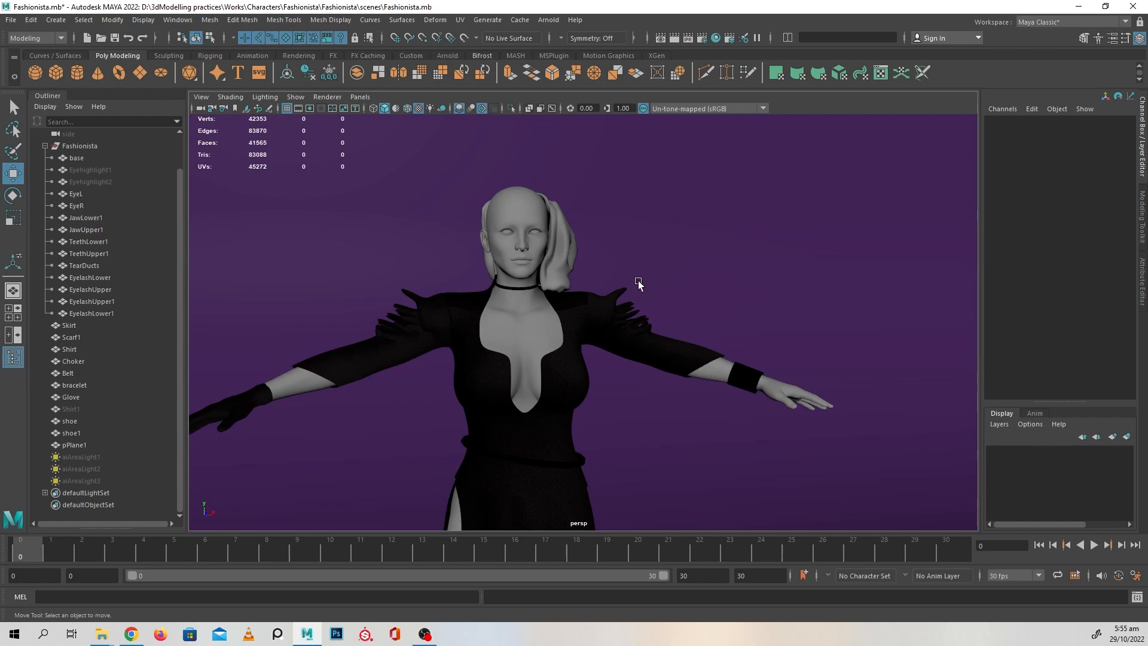
right_click_drag(597, 422, 561, 461, "alt")
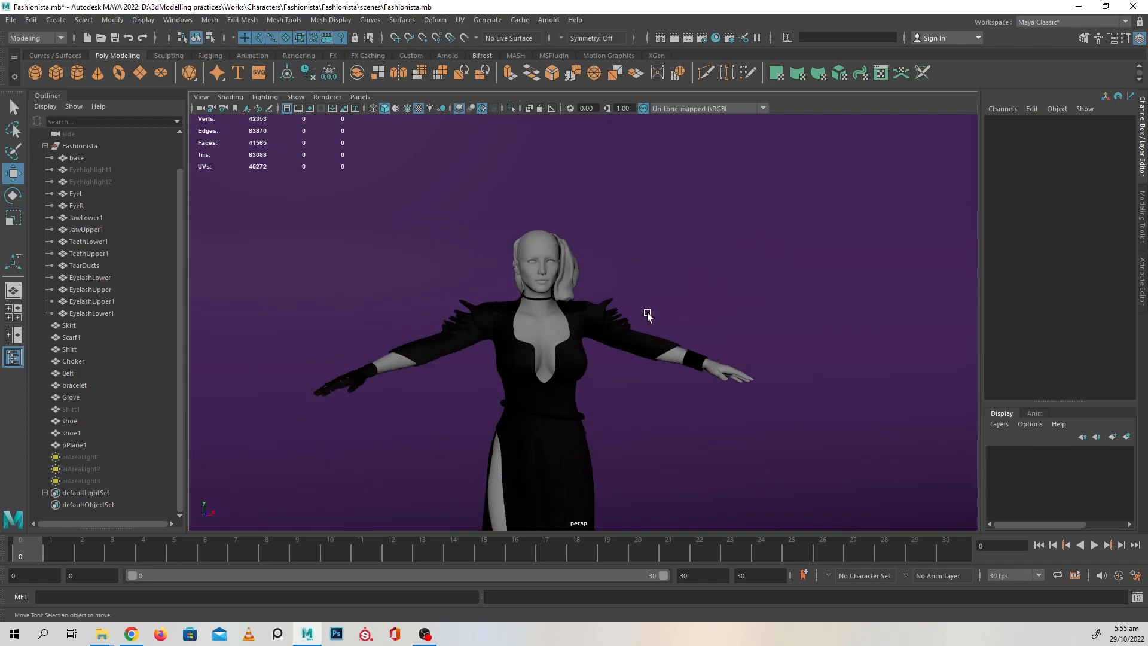
scroll(647, 316, "up", 4)
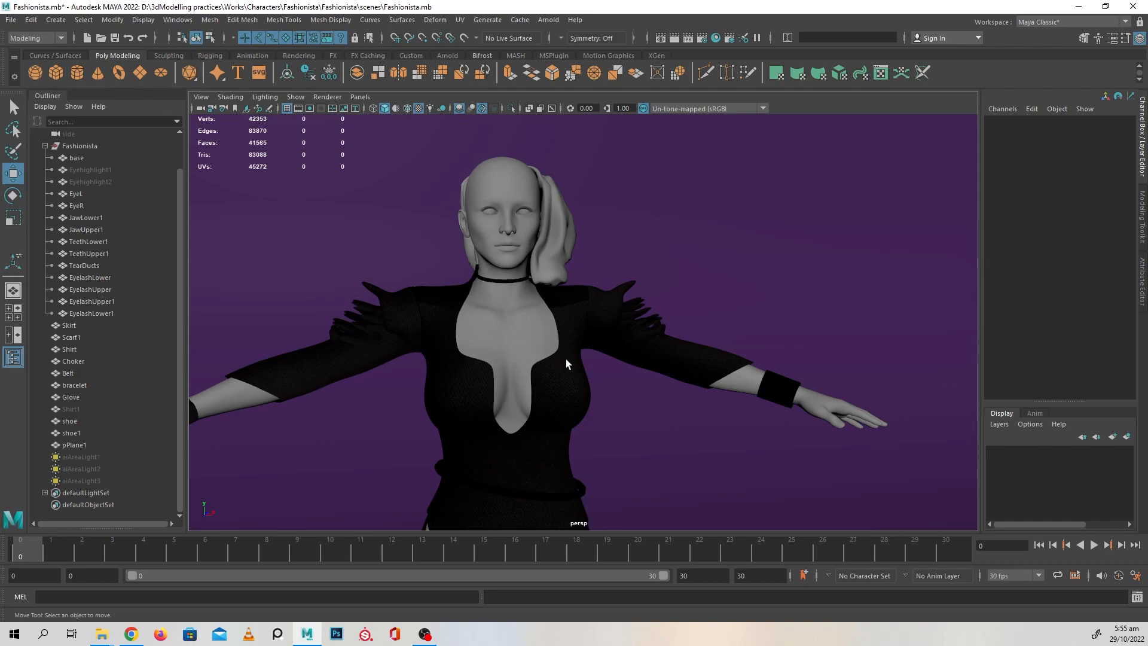
left_click(365, 634)
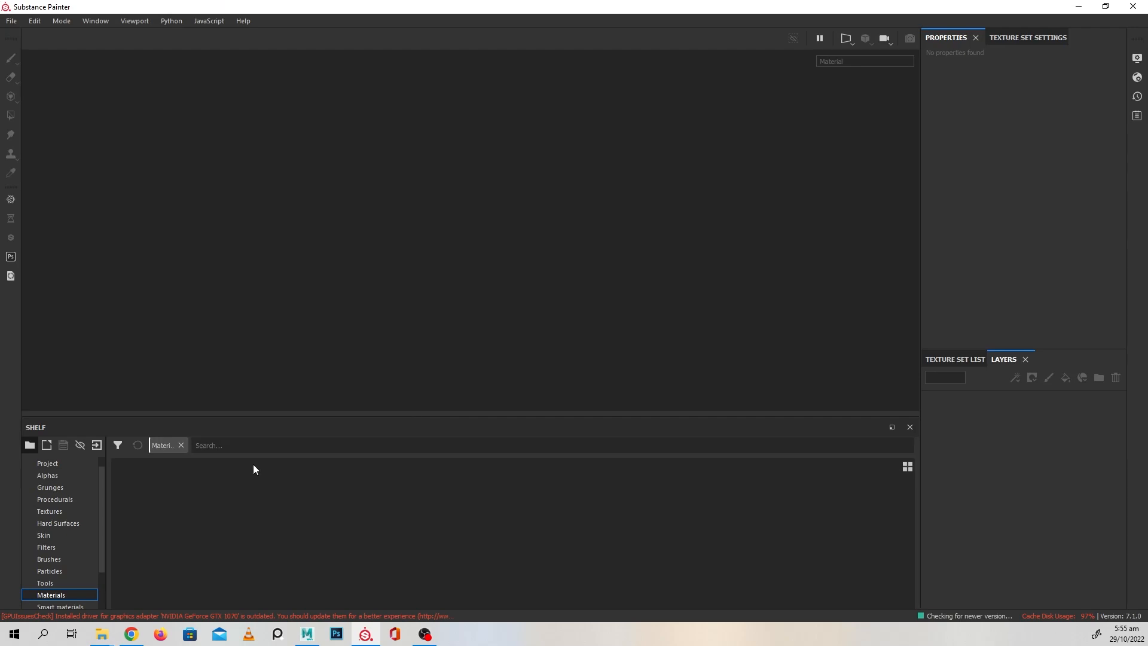
Open the Fashionista scenes folder and check the properties of the first Scarf file to identify its file type
mouse_move(107, 632)
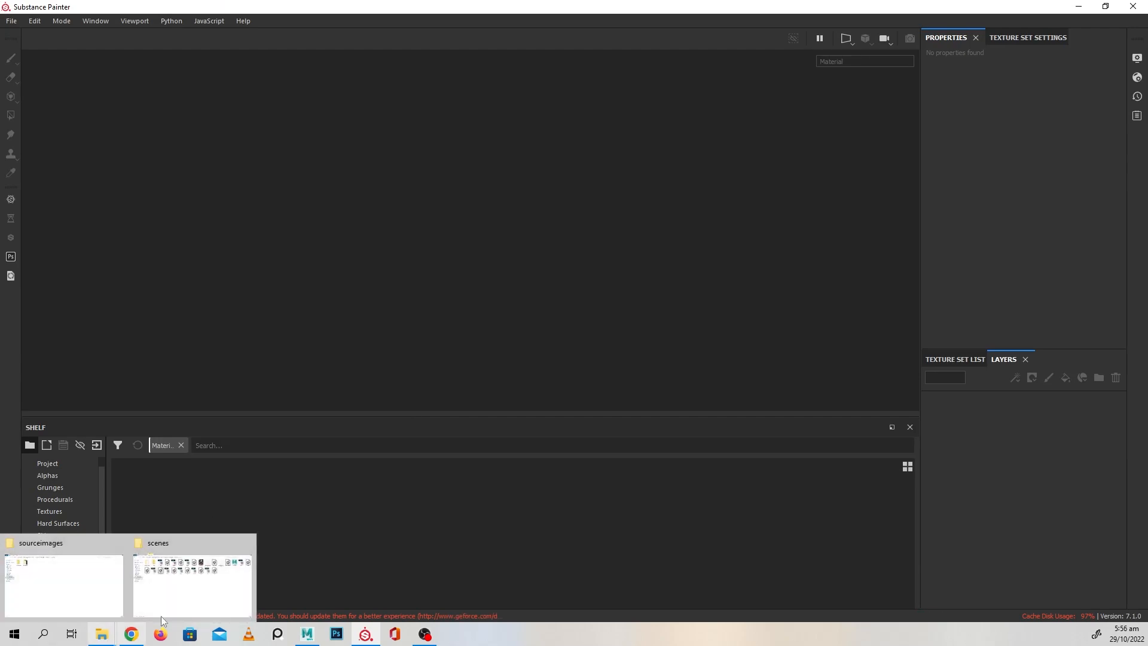
left_click(179, 568)
left_click(416, 252)
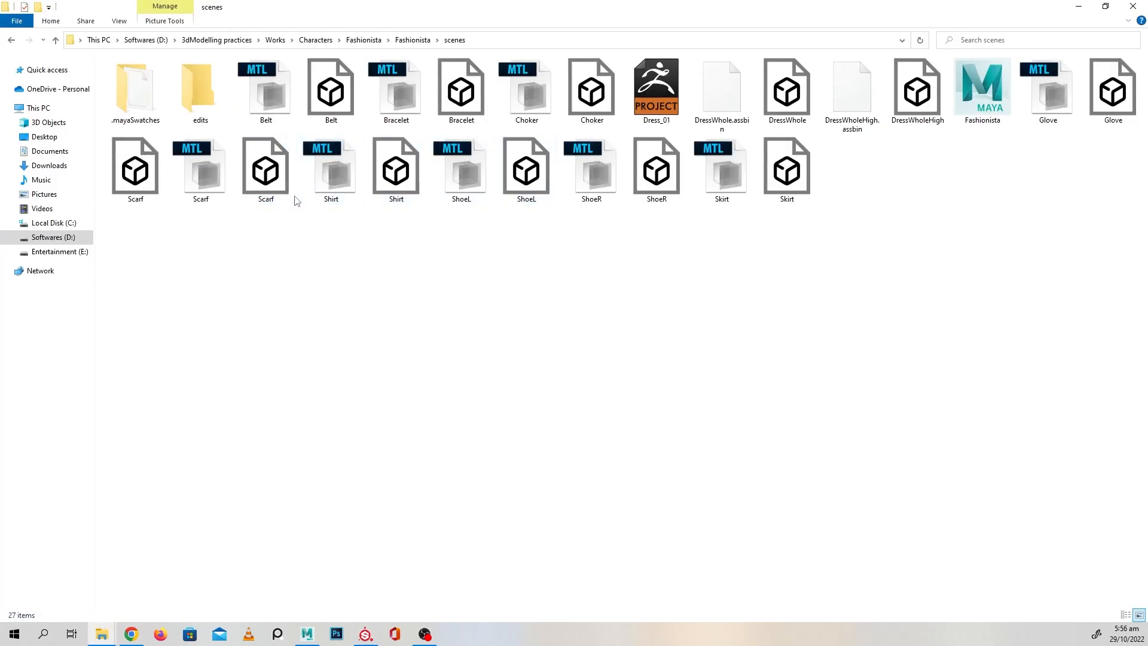
right_click(158, 190)
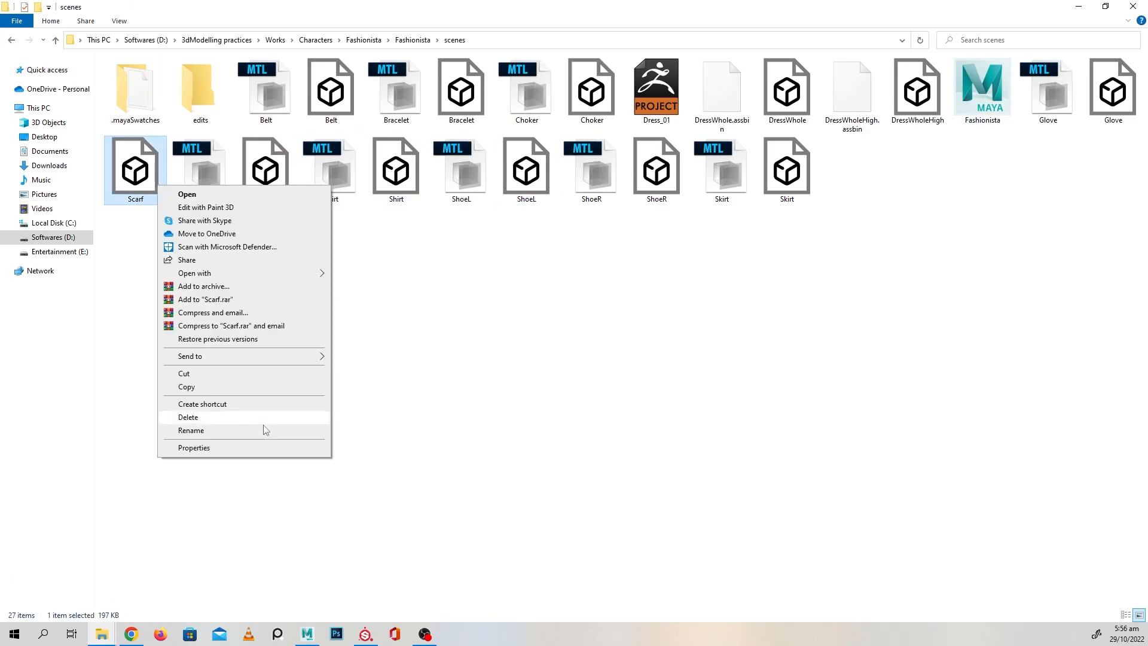
left_click(248, 447)
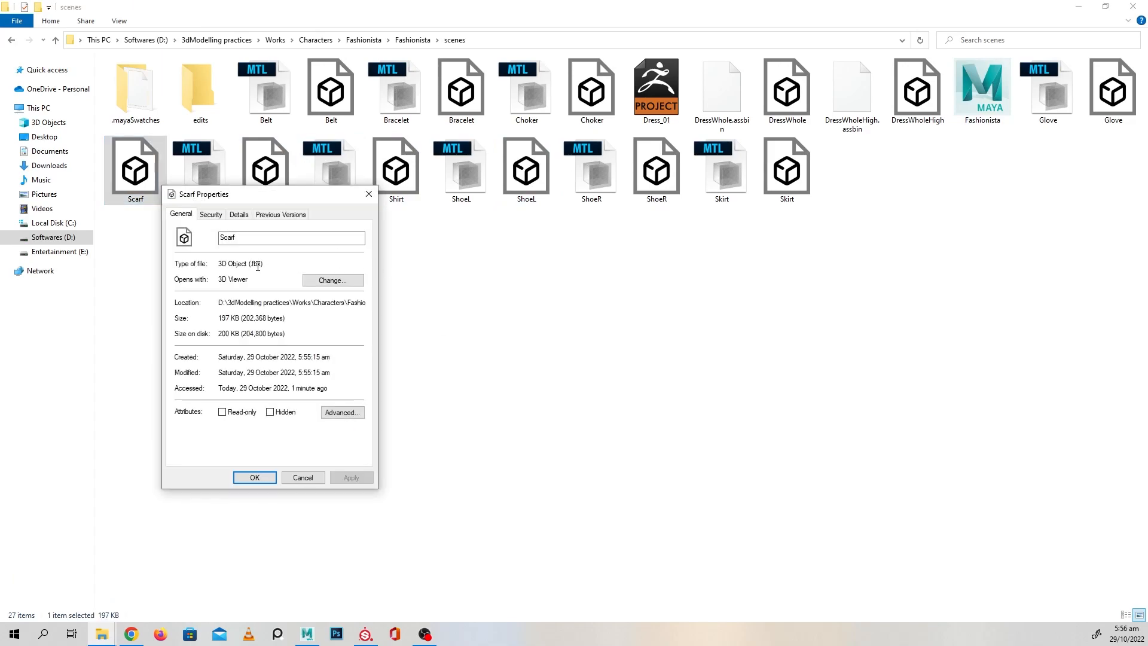
left_click(368, 193)
Create a Substance Painter project from Scarf.fbx with the Unity HD Render Pipeline (Metallic Standard) template, 2048 resolution and OpenGL normals
mouse_move(128, 159)
left_mouse_down()
mouse_move(378, 512)
mouse_move(366, 632)
mouse_move(434, 269)
left_mouse_up()
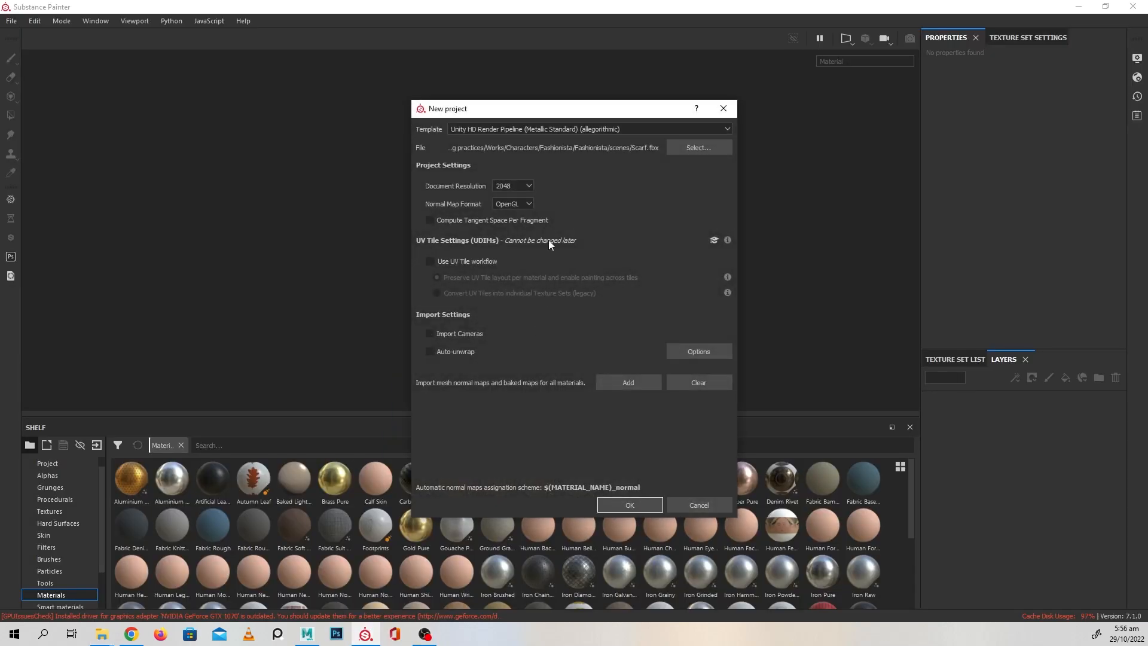
left_click(511, 236)
left_click(630, 504)
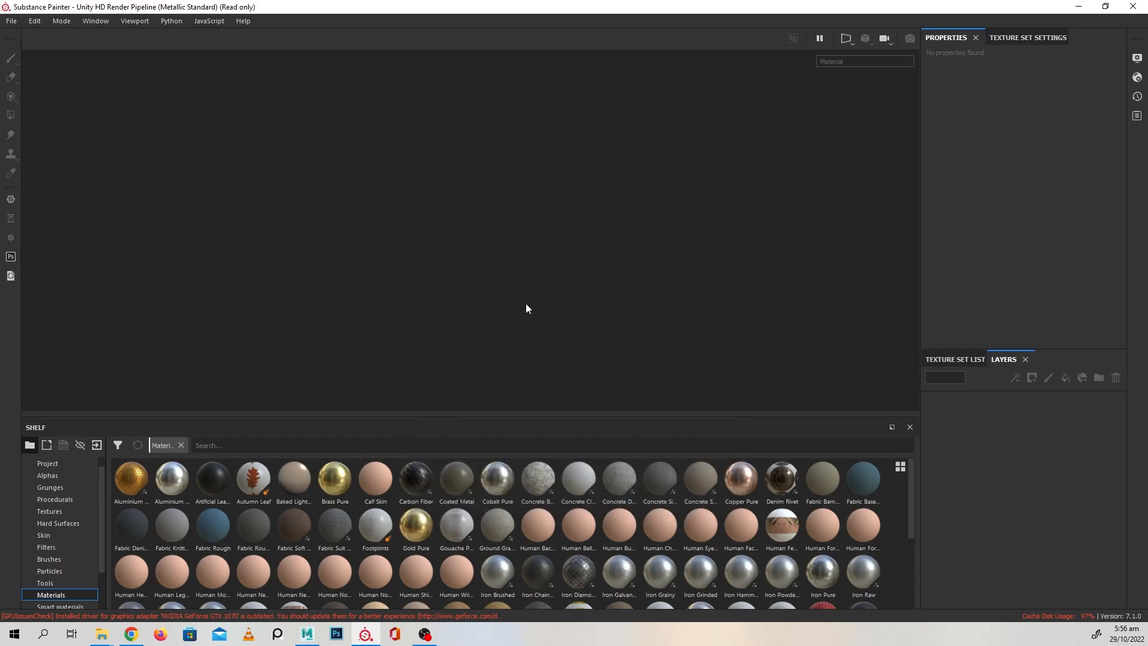
mouse_move(608, 296)
left_mouse_down("alt")
mouse_move(228, 276)
mouse_move(520, 264)
mouse_move(502, 310)
mouse_move(580, 185)
mouse_move(648, 268)
mouse_move(656, 325)
mouse_move(526, 300)
mouse_move(618, 264)
mouse_move(592, 266)
left_mouse_up("alt")
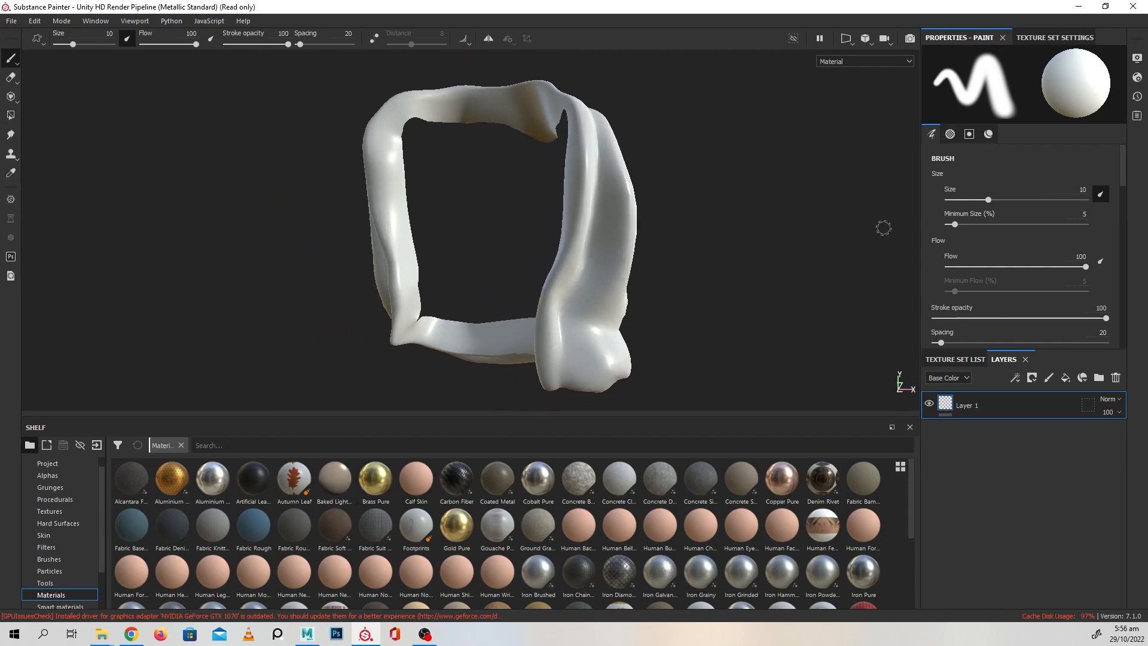
Set up mesh map baking with a 4096 output size and the low poly mesh used as the high poly mesh
left_click(1052, 38)
scroll(1027, 184, "down", 3)
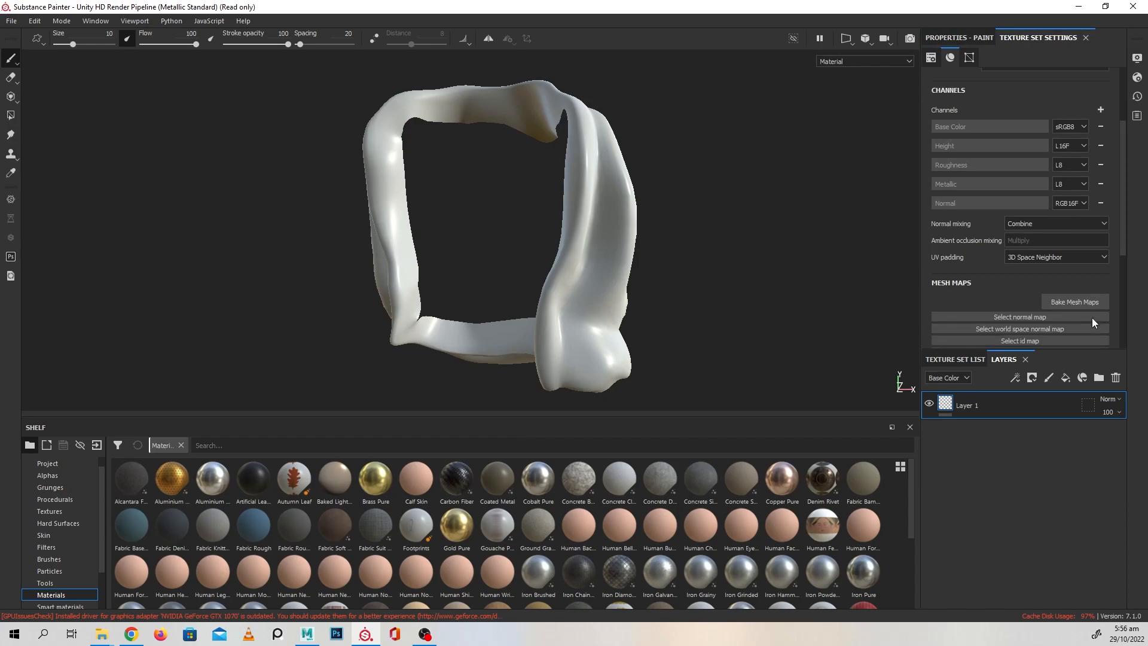
left_click(1080, 304)
left_click(550, 151)
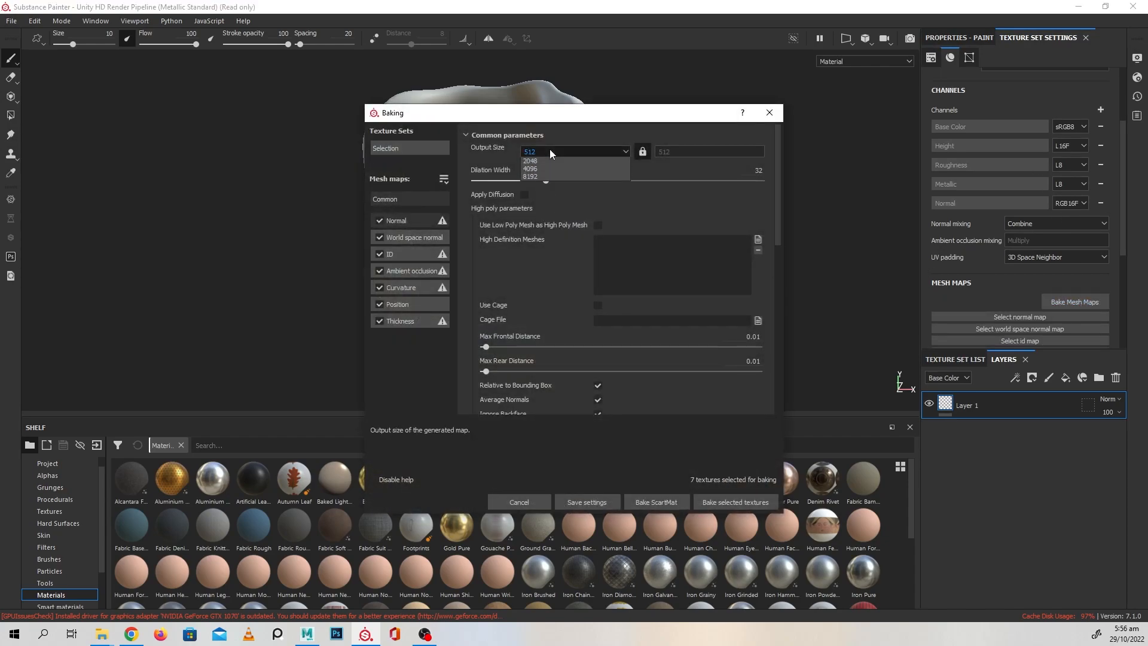
left_click(544, 214)
left_click(598, 225)
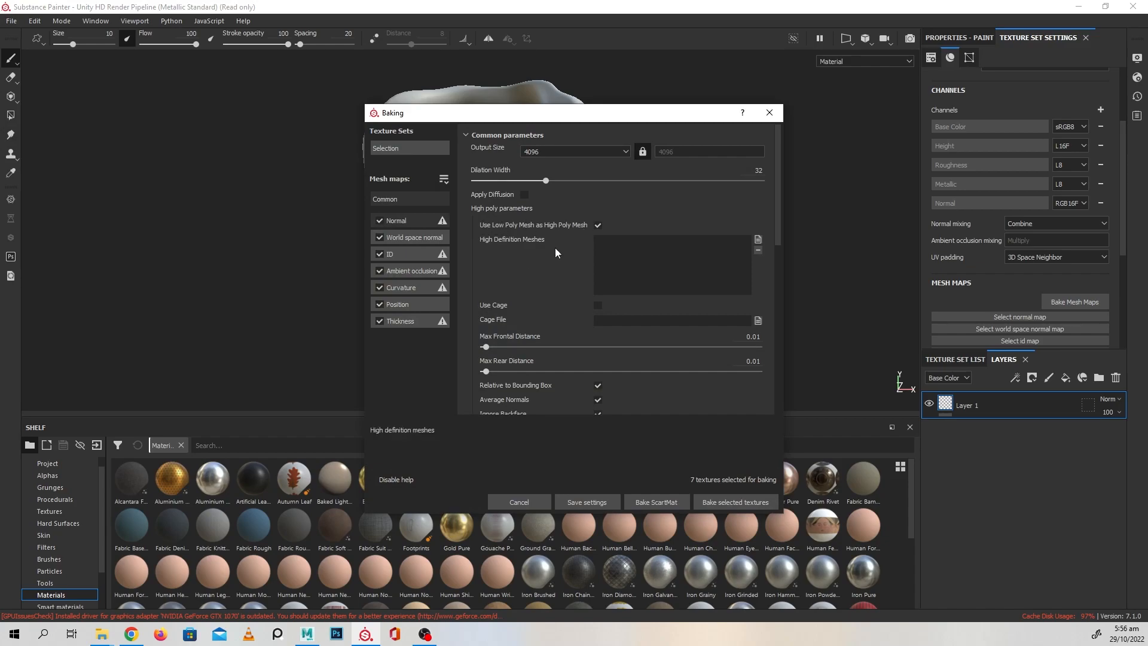
Review the common bake parameters, bake all selected mesh maps for the scarf, and close the baking progress window
scroll(594, 284, "down", 2)
scroll(641, 263, "up", 2)
scroll(627, 275, "down", 1)
scroll(576, 275, "down", 3)
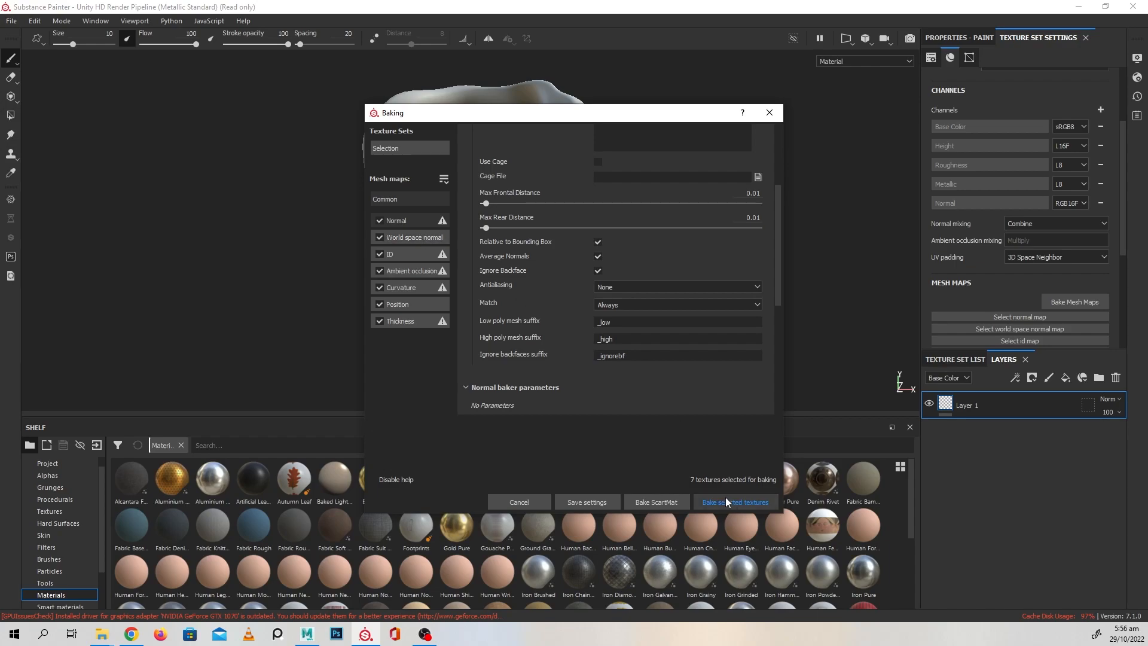
left_click(721, 501)
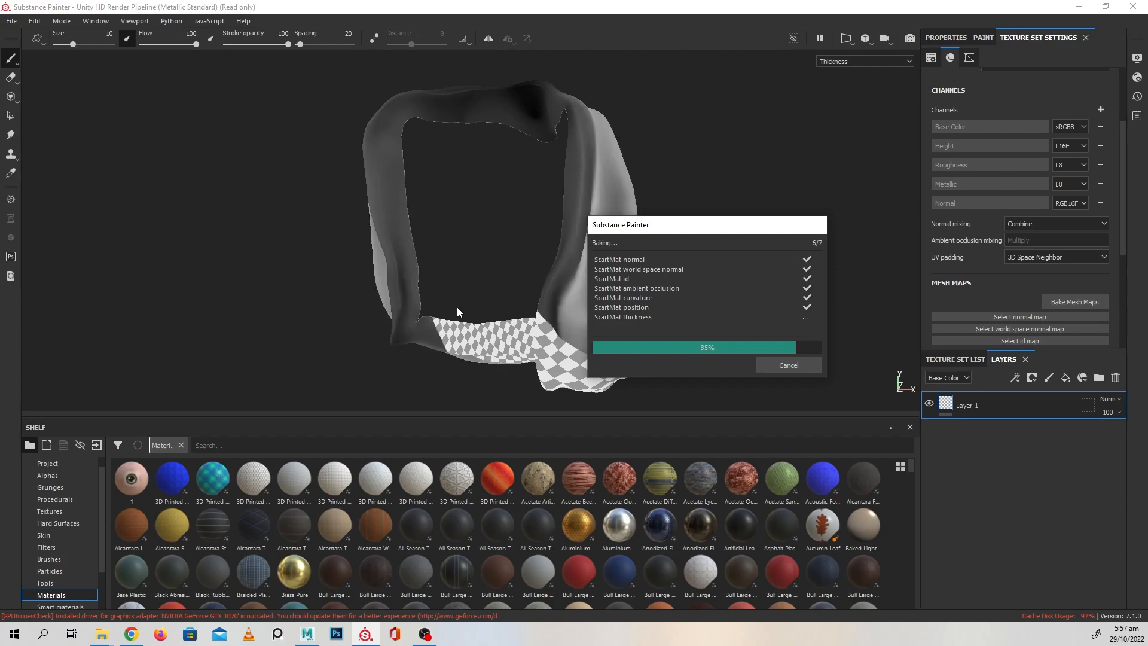
left_click(788, 366)
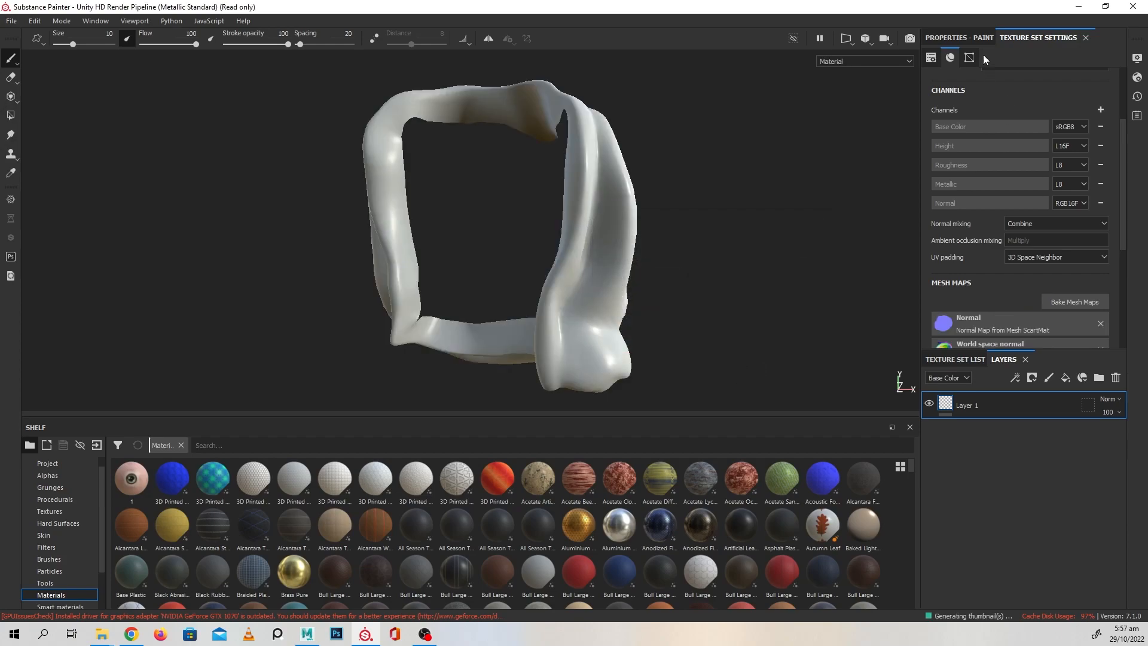
Filter the shelf's materials with the search text "fi" and enlarge the shelf to show more results
left_click(960, 37)
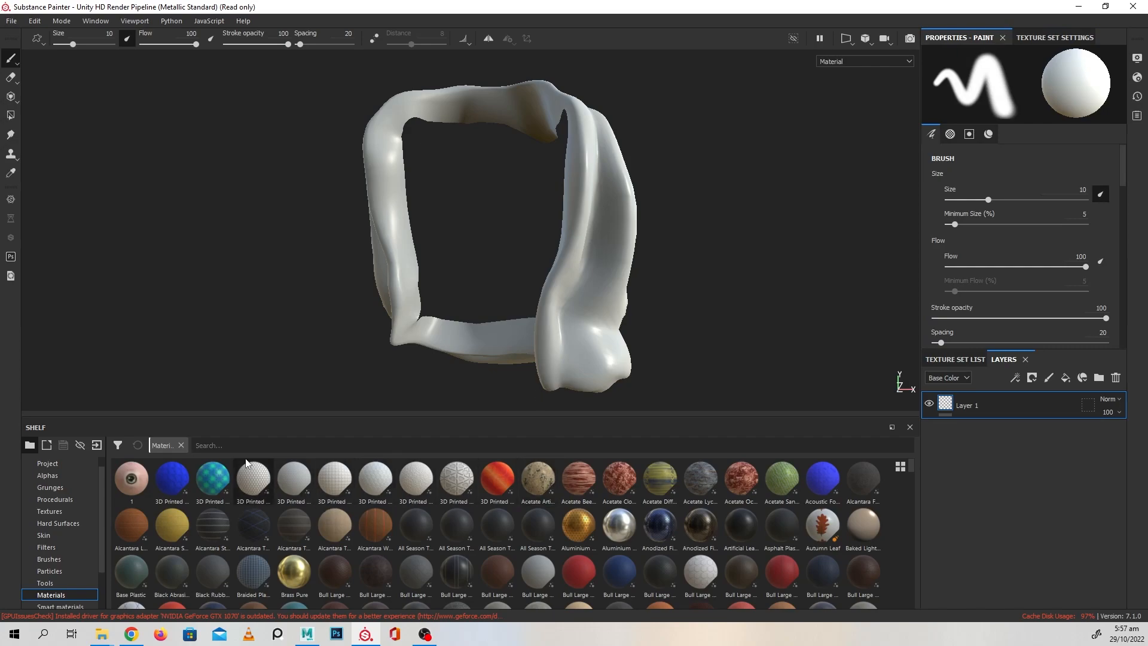
left_click(262, 446)
type("f")
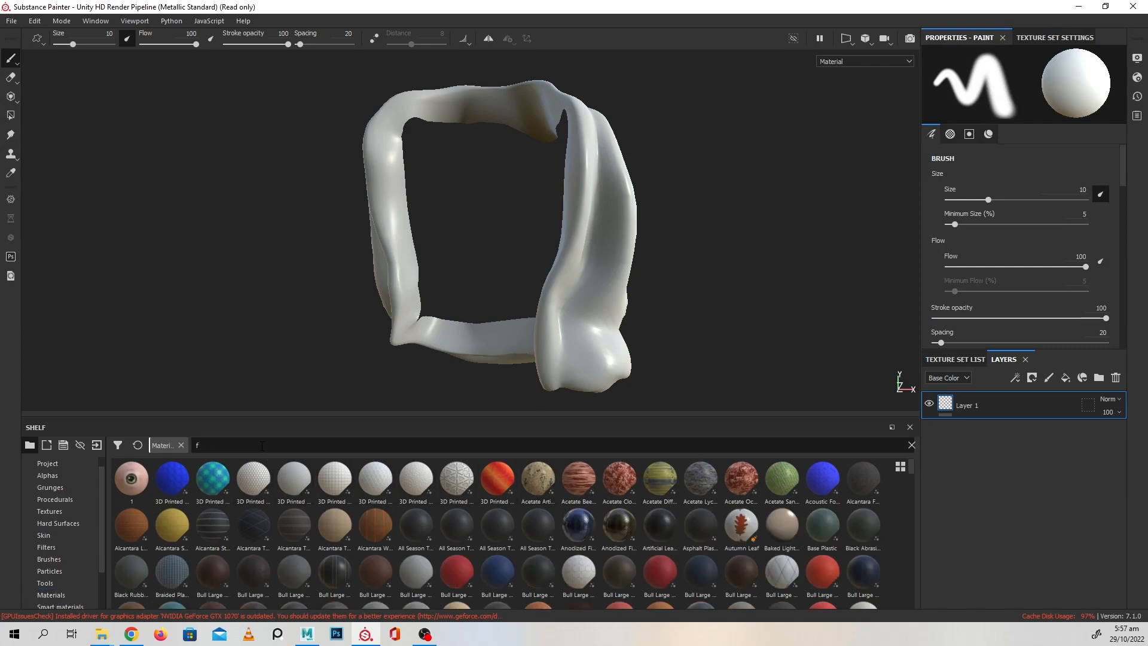
type("i")
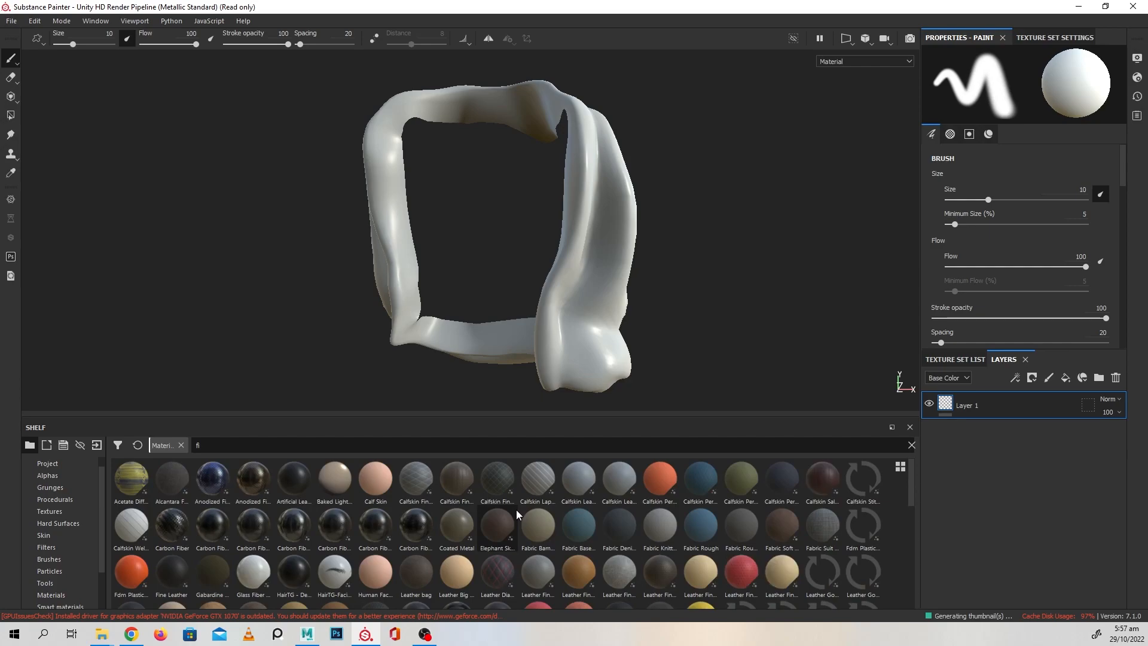
scroll(518, 509, "down", 3)
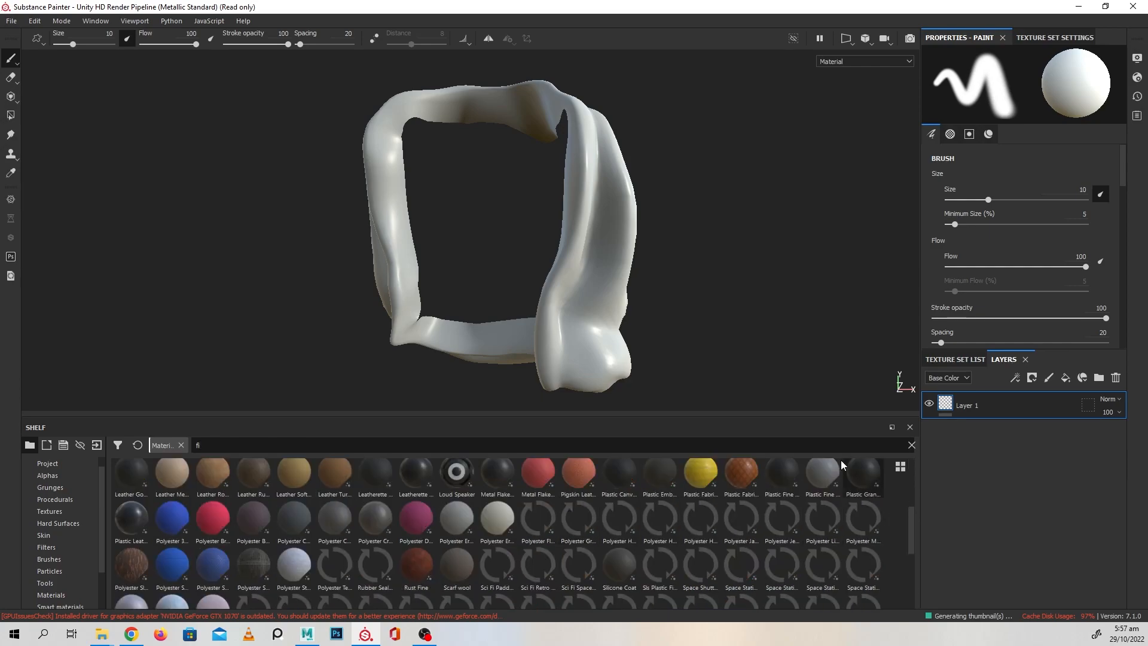
left_click_drag(733, 417, 733, 377)
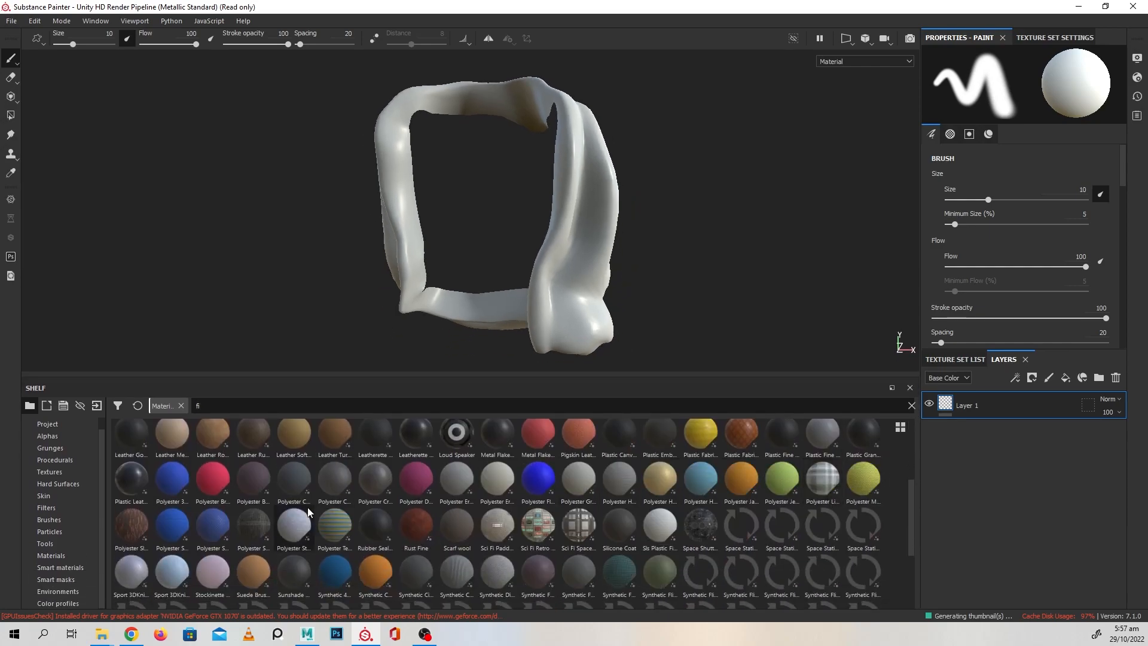
Browse the filtered materials and compare the polyester, synthetic and Taurillon previews for a suitable scarf fabric
mouse_move(246, 475)
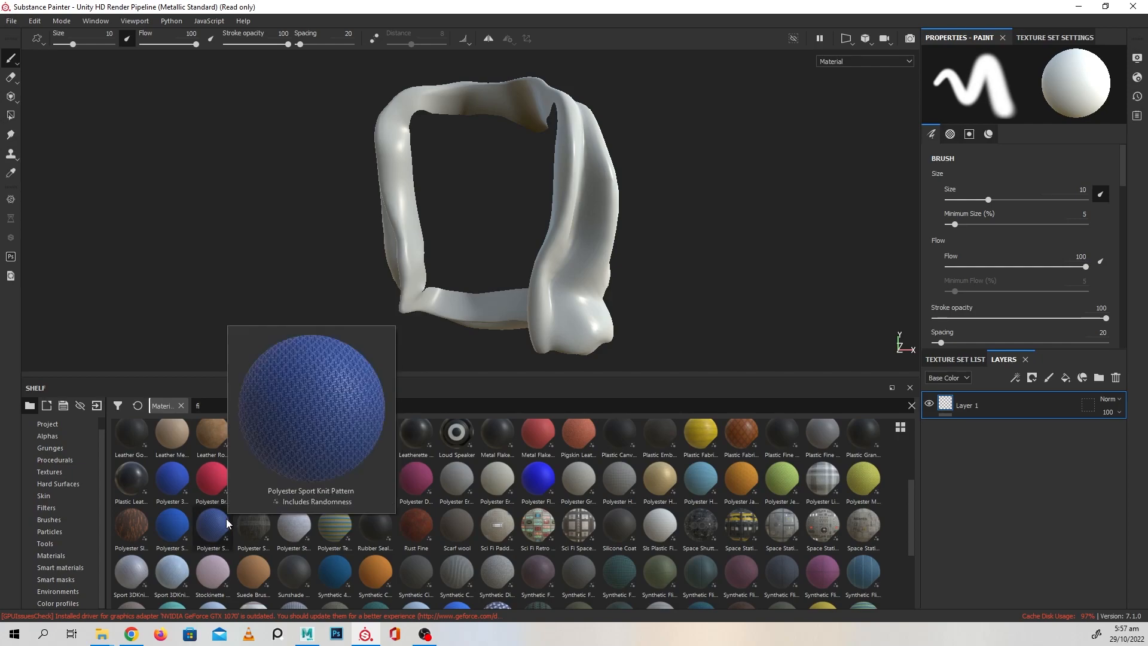
scroll(391, 518, "down", 3)
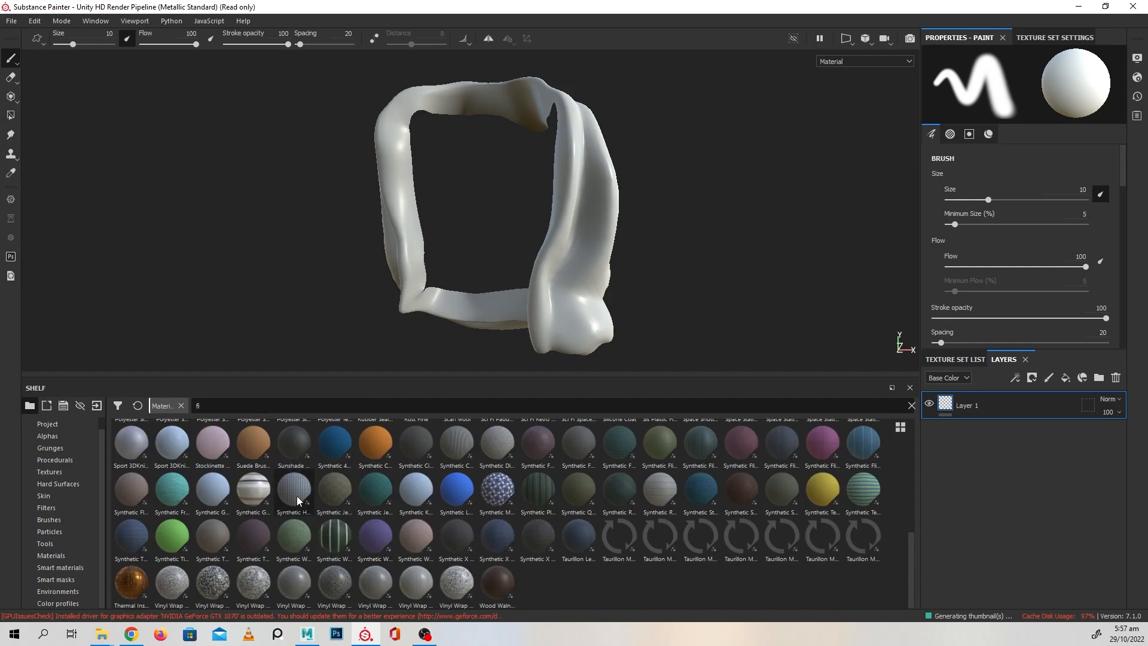
mouse_move(297, 496)
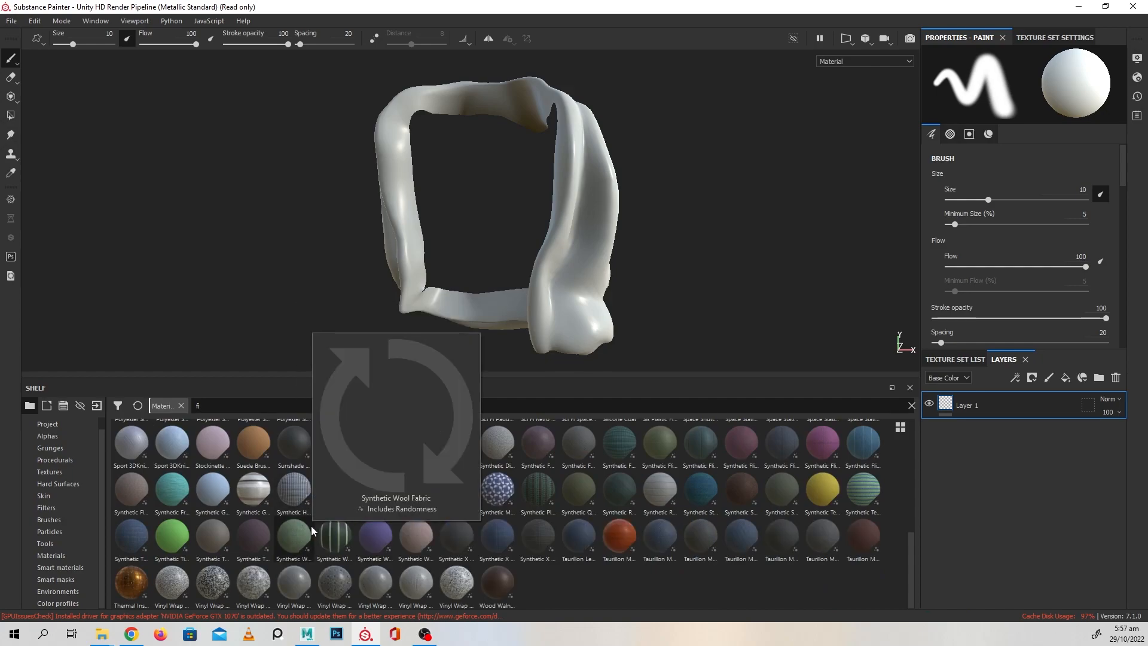
mouse_move(329, 528)
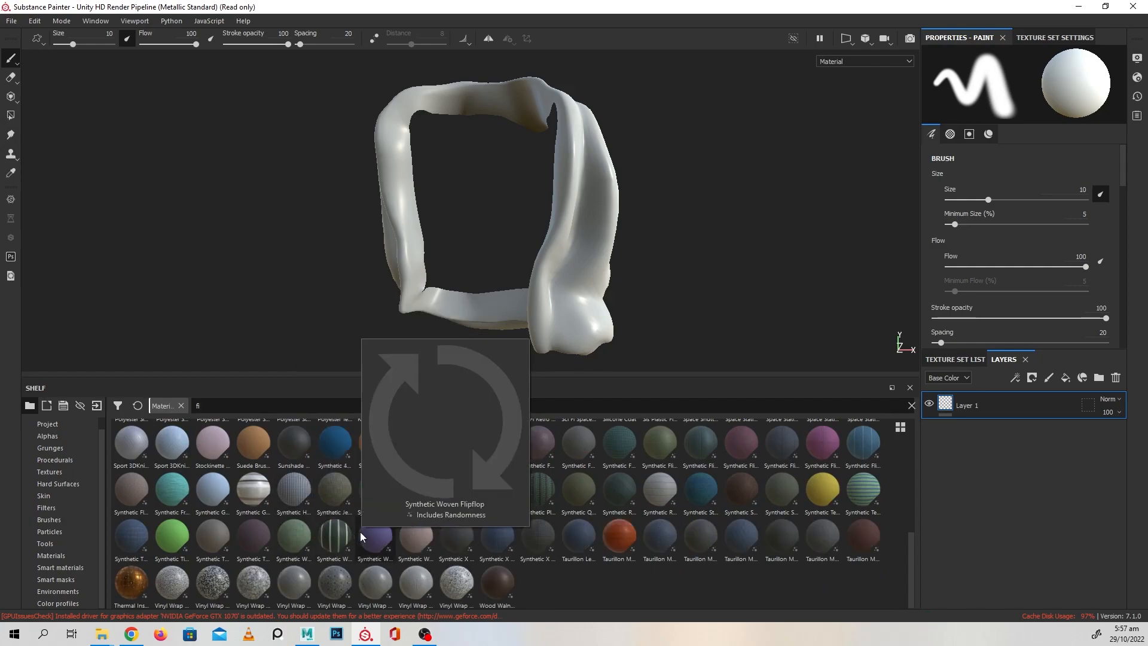
mouse_move(407, 533)
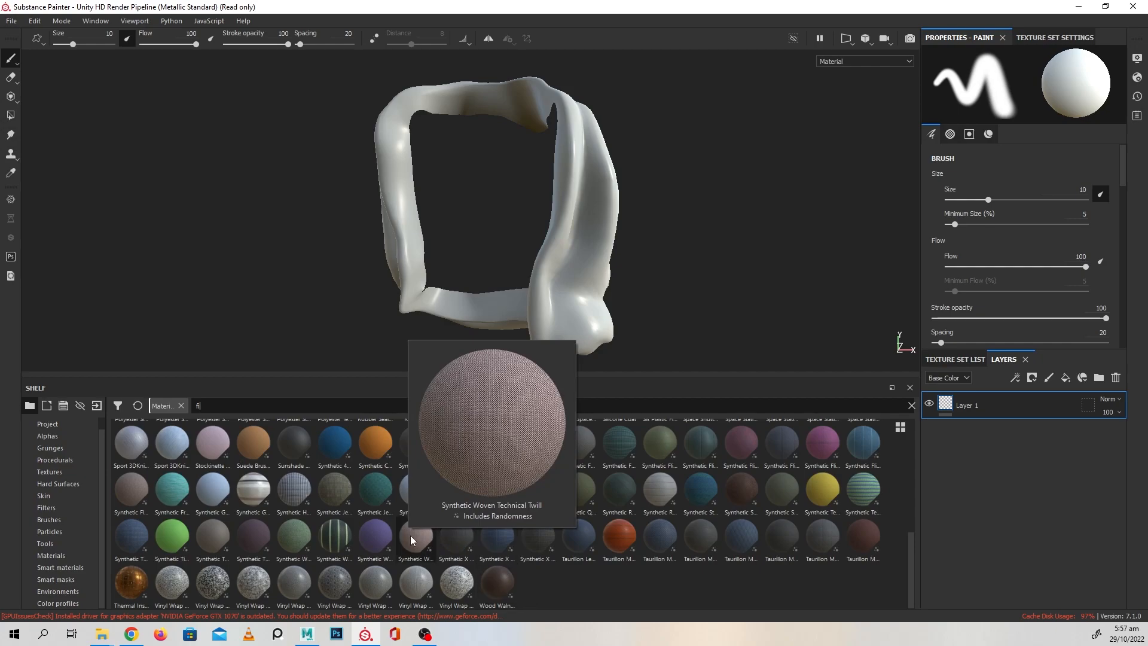
mouse_move(493, 537)
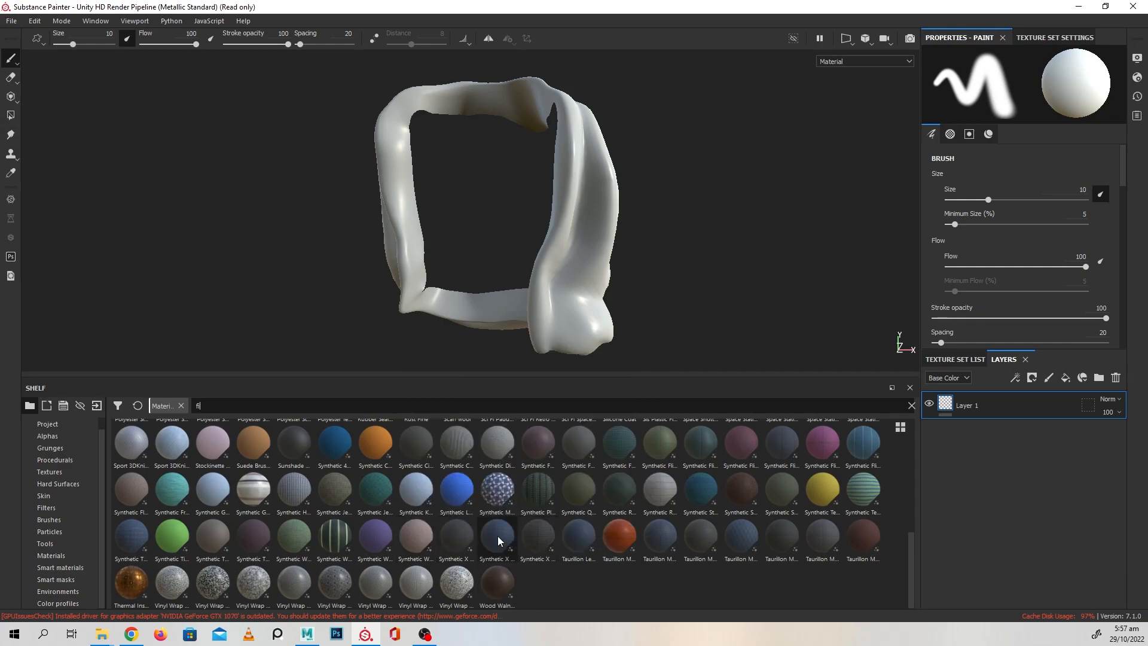
mouse_move(583, 535)
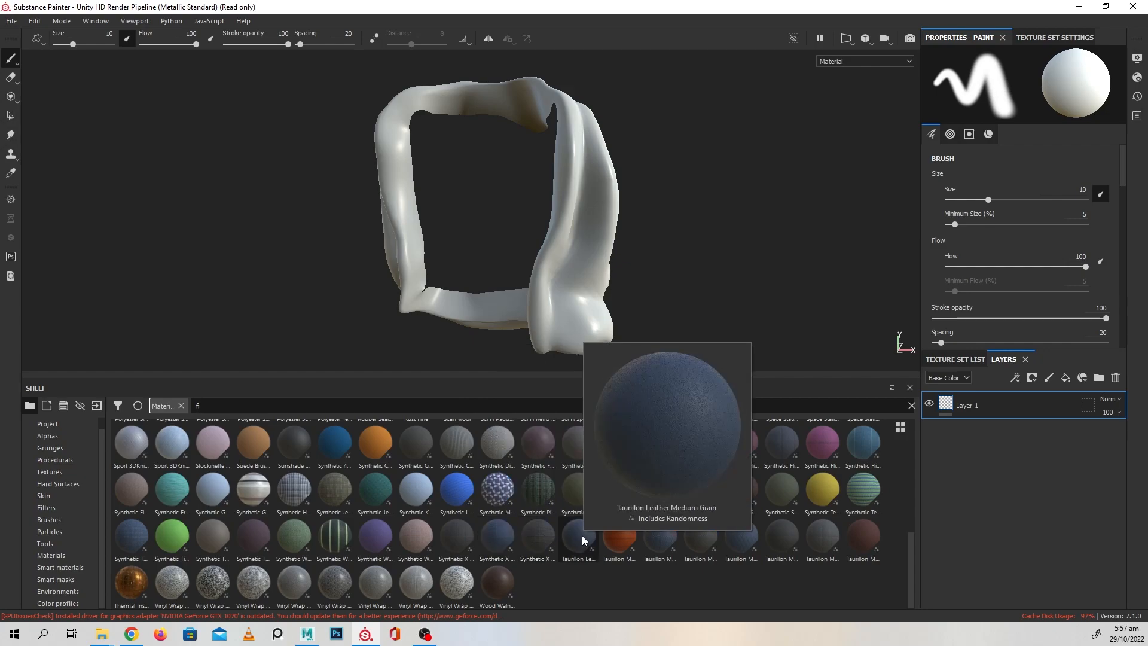
mouse_move(665, 539)
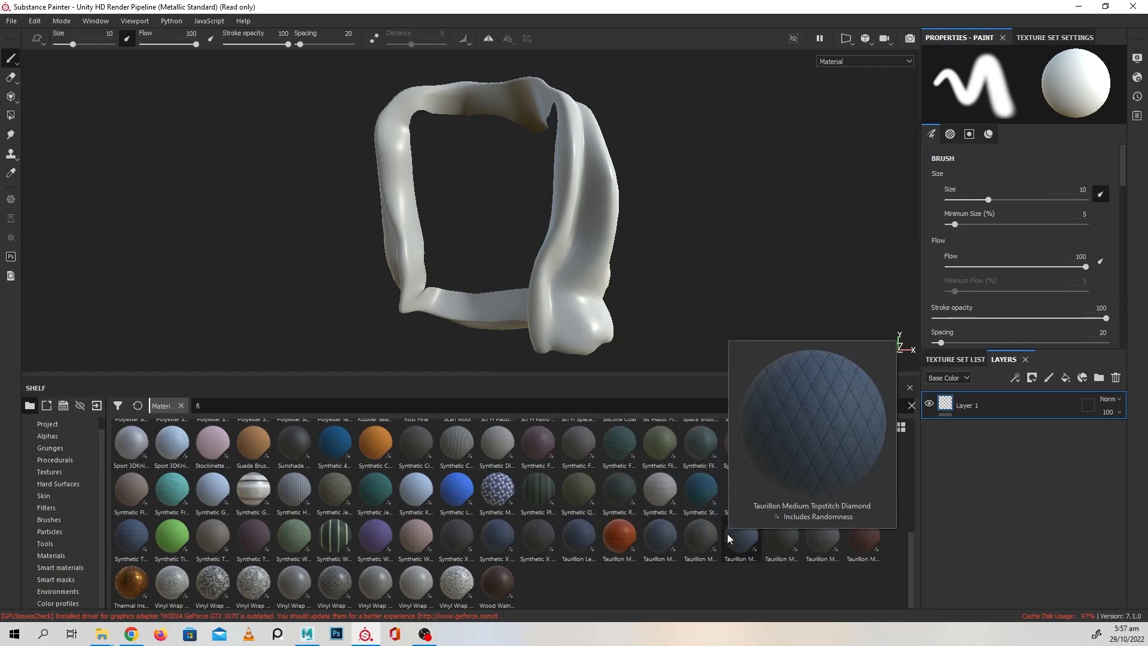
mouse_move(807, 537)
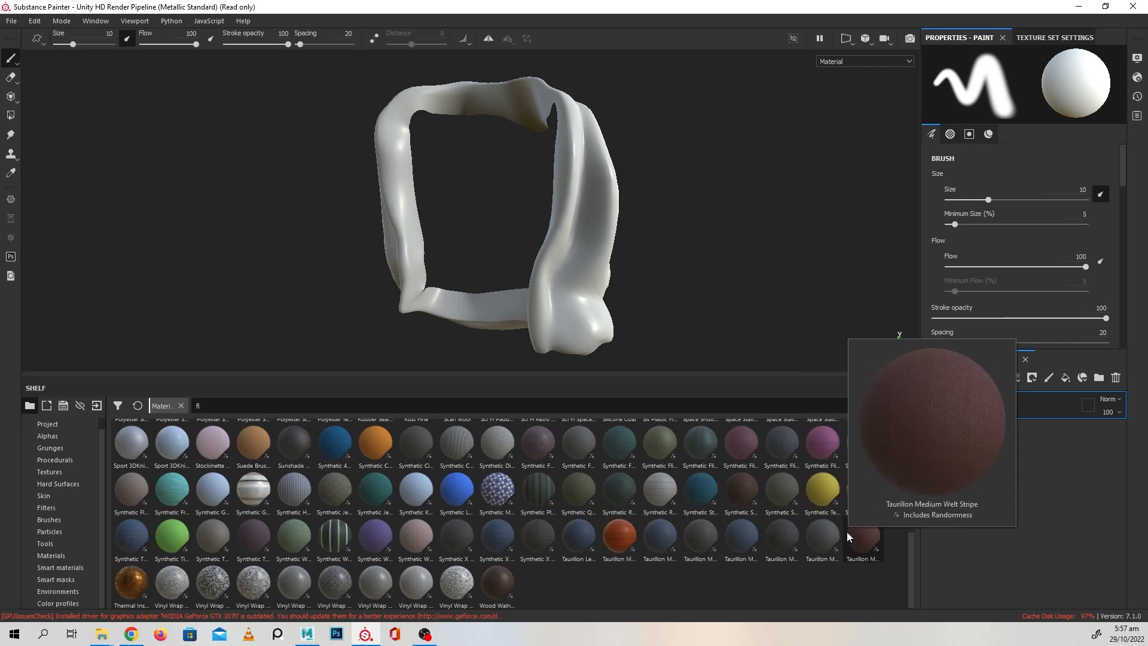
mouse_move(819, 495)
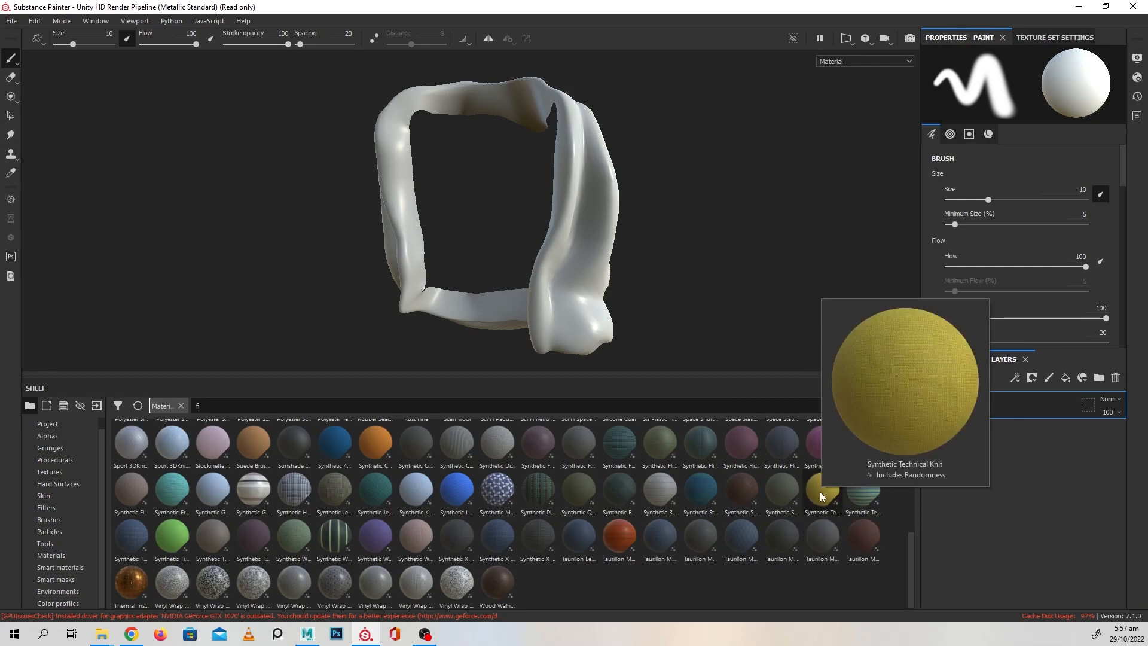
Add the Synthetic Technical Knit material as a fill layer above Layer 1 and set its UV scale to 2.21
left_click_drag(820, 492, 975, 397)
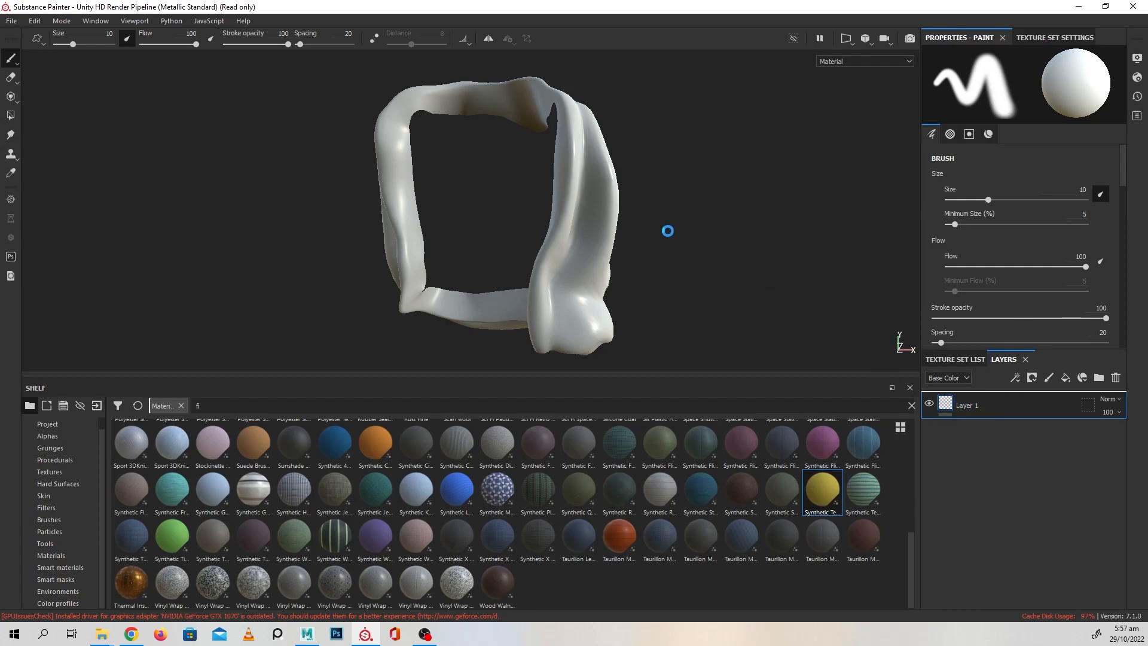
left_click_drag(654, 238, 705, 258, "alt")
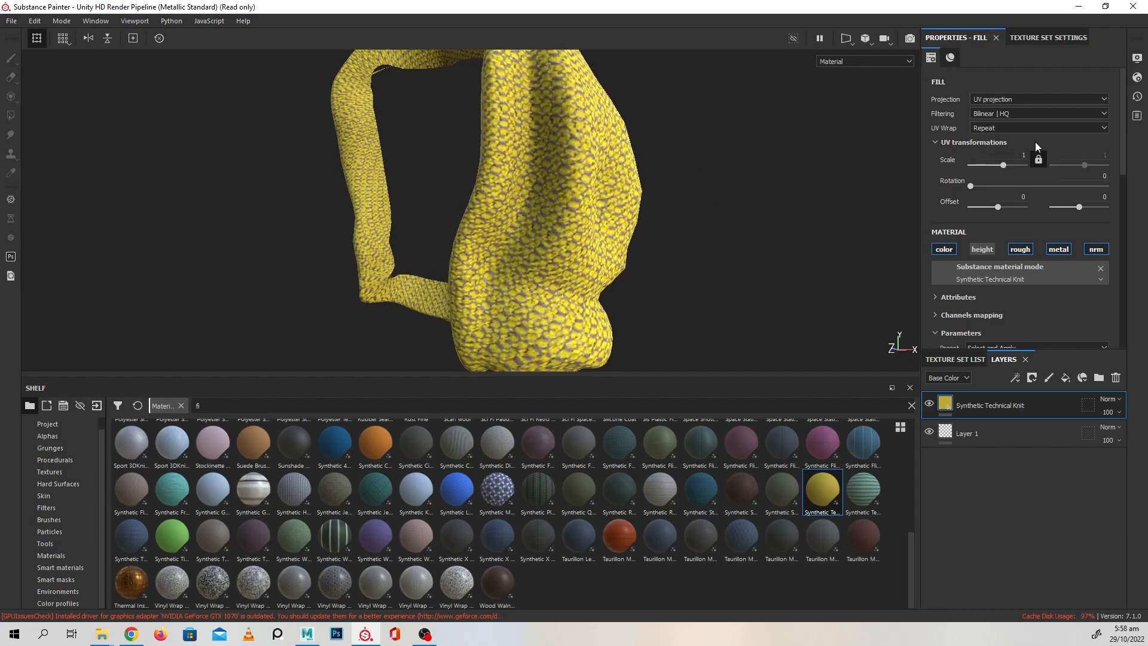
left_click_drag(1002, 166, 1005, 167)
left_click_drag(526, 222, 622, 307, "alt")
right_click_drag(622, 307, 868, 370, "alt")
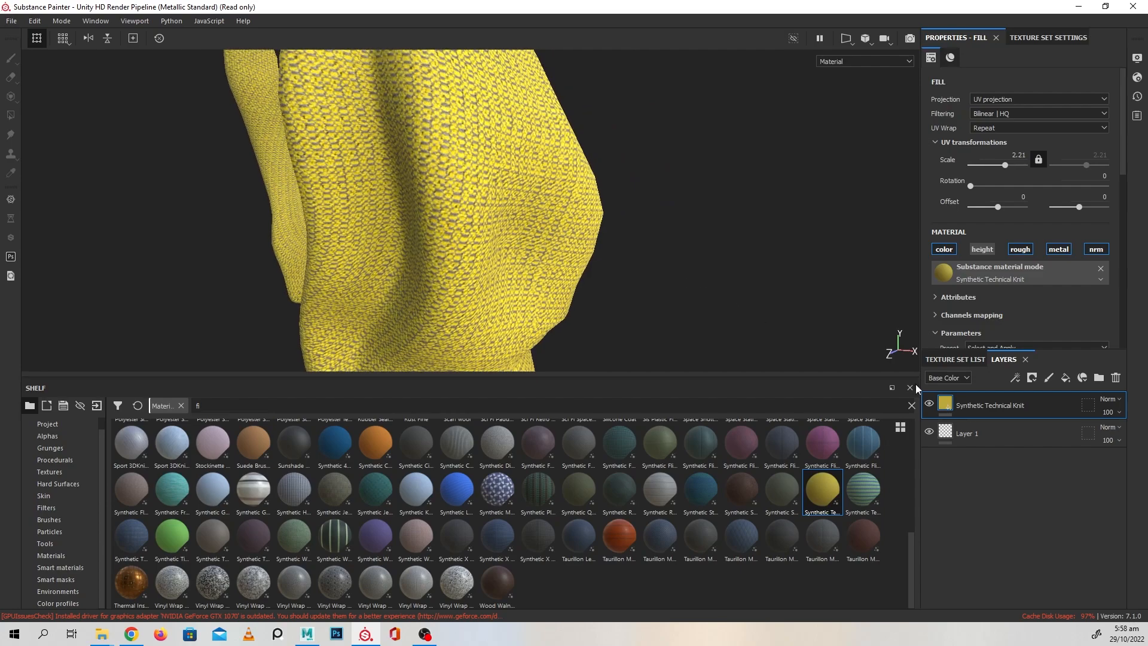
Examine the knit fill's attributes, channels mapping, and color and variation parameters
scroll(995, 301, "down", 5)
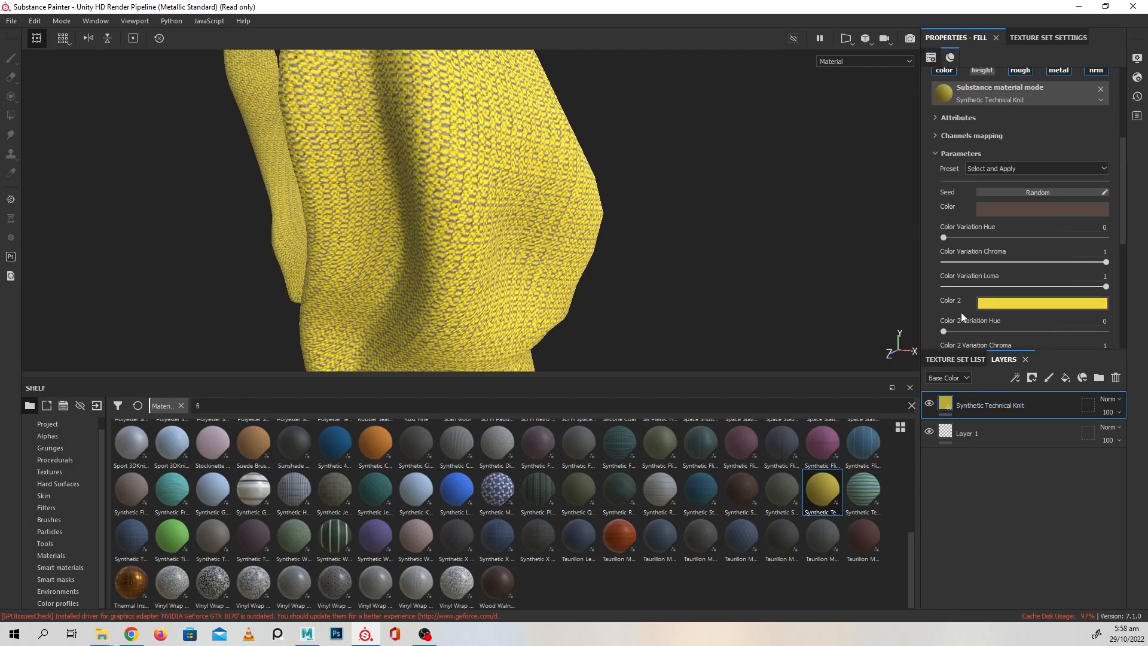
scroll(964, 311, "up", 5)
scroll(984, 227, "down", 3)
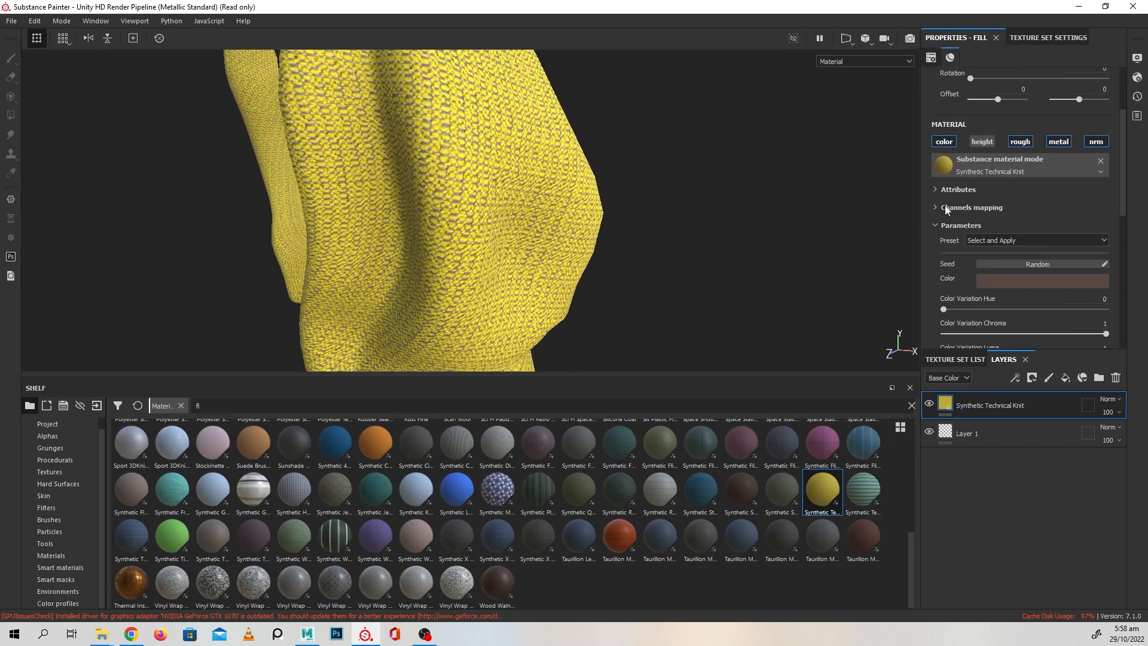
scroll(956, 230, "down", 3)
scroll(954, 207, "up", 3)
left_click(948, 188)
scroll(983, 218, "down", 1)
left_click(938, 154)
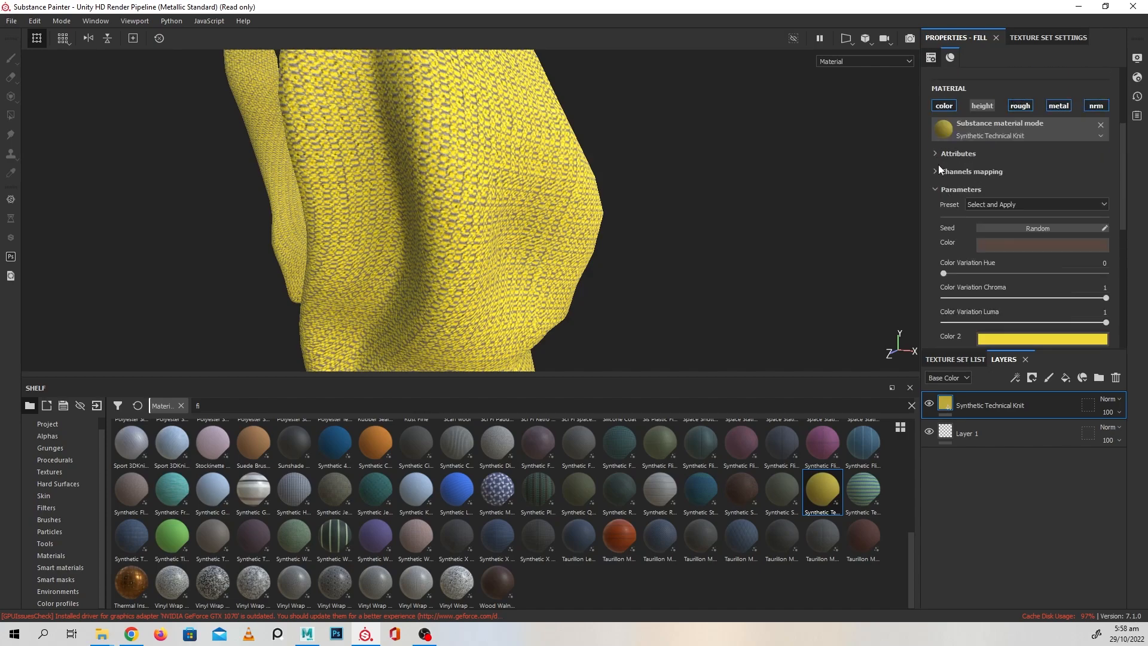
left_click(945, 173)
scroll(948, 178, "down", 1)
scroll(953, 185, "down", 8)
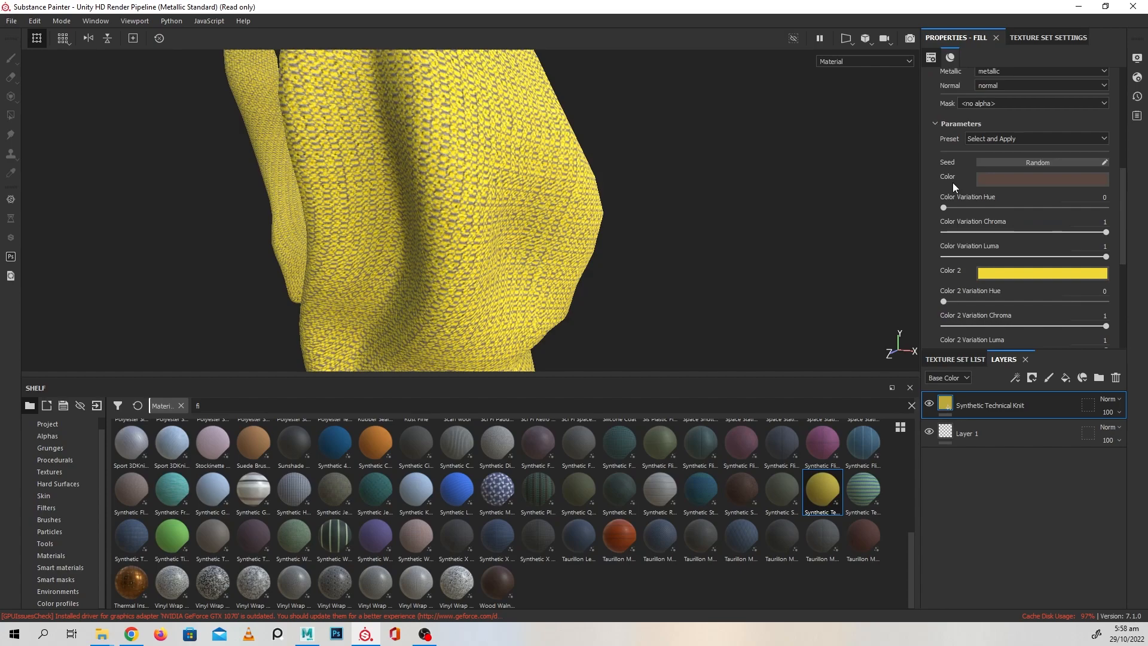
Expand the knit fill's technical parameters and set the Contrast to 0.29
scroll(960, 251, "down", 2)
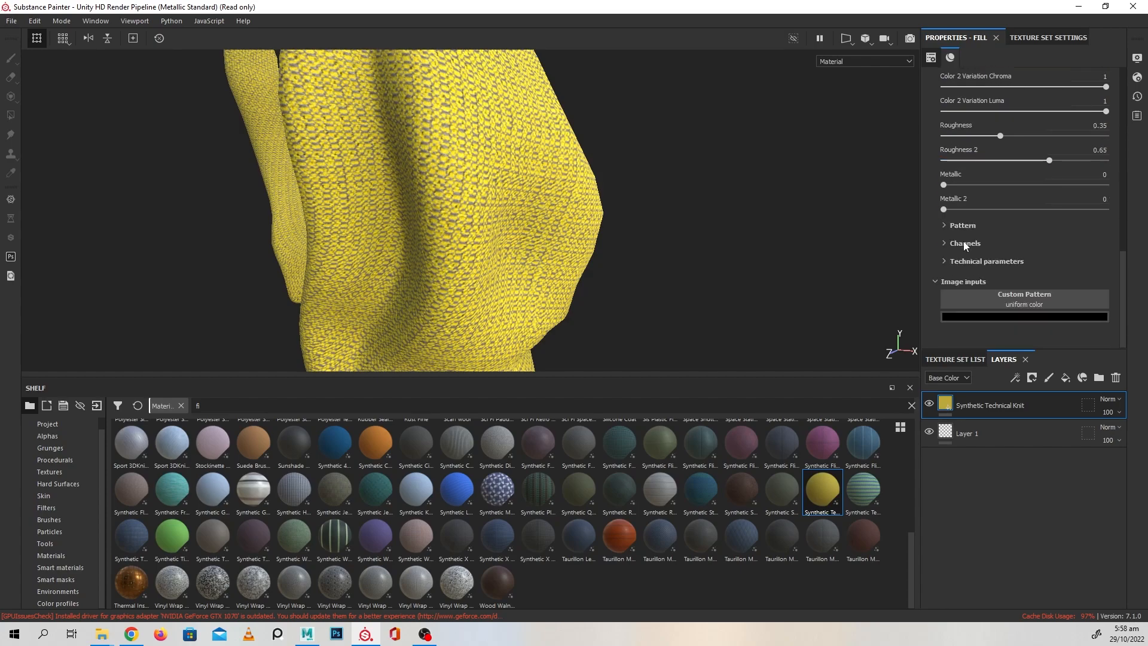
left_click(962, 261)
scroll(987, 261, "down", 3)
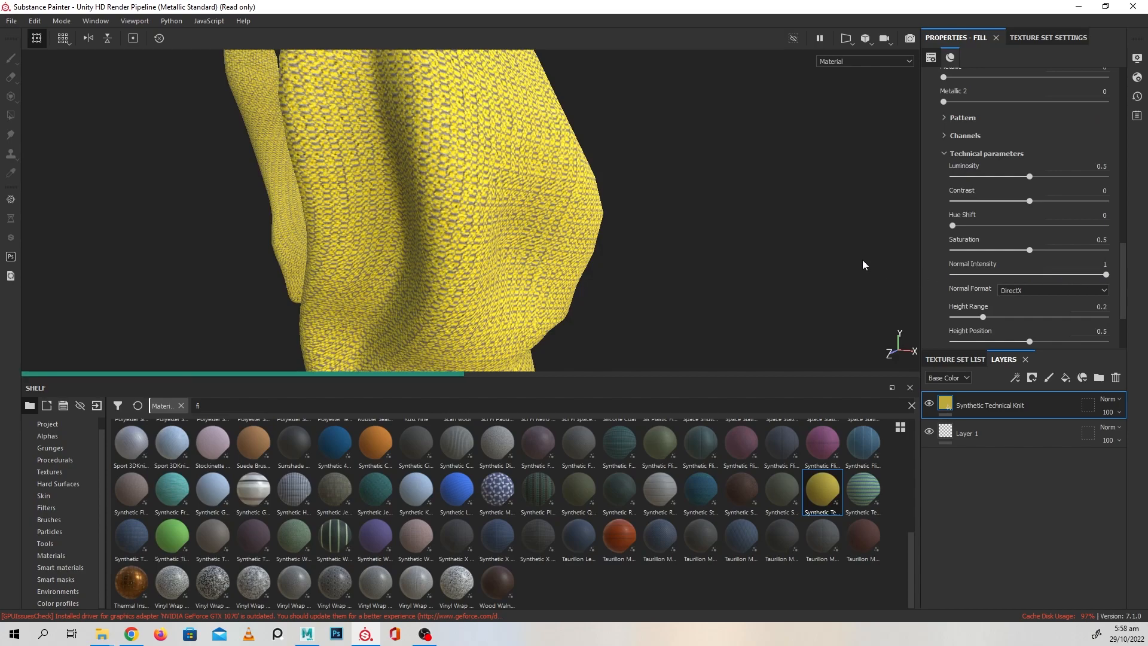
left_click_drag(718, 281, 768, 219, "alt")
mouse_move(1030, 201)
left_mouse_down()
mouse_move(1063, 205)
mouse_move(1049, 205)
left_mouse_up()
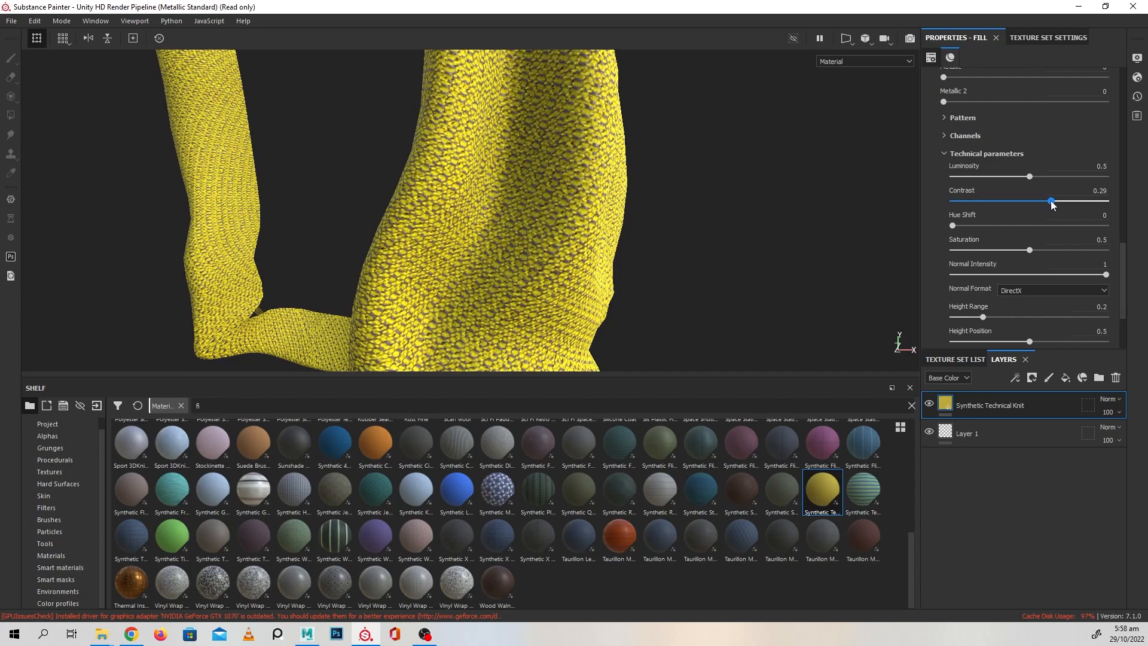
Examine the knit pattern's contrast across the scarf's folds and hanging end from several angles and distances
scroll(456, 205, "down", 2)
left_click_drag(456, 205, 497, 208, "alt")
middle_click_drag(496, 208, 498, 293, "ctrl+alt")
left_click_drag(497, 251, 383, 235, "alt")
middle_click_drag(547, 216, 479, 138, "ctrl+alt")
left_click_drag(514, 230, 739, 258, "alt")
middle_click_drag(738, 258, 604, 274, "ctrl+alt")
left_click_drag(604, 274, 604, 153, "alt")
right_click_drag(603, 153, 653, 270, "alt")
left_click_drag(654, 271, 663, 230, "alt")
right_click_drag(663, 230, 734, 274, "alt")
left_click_drag(734, 274, 670, 257, "alt")
right_click_drag(670, 257, 708, 286, "alt")
left_click_drag(708, 281, 719, 306, "alt")
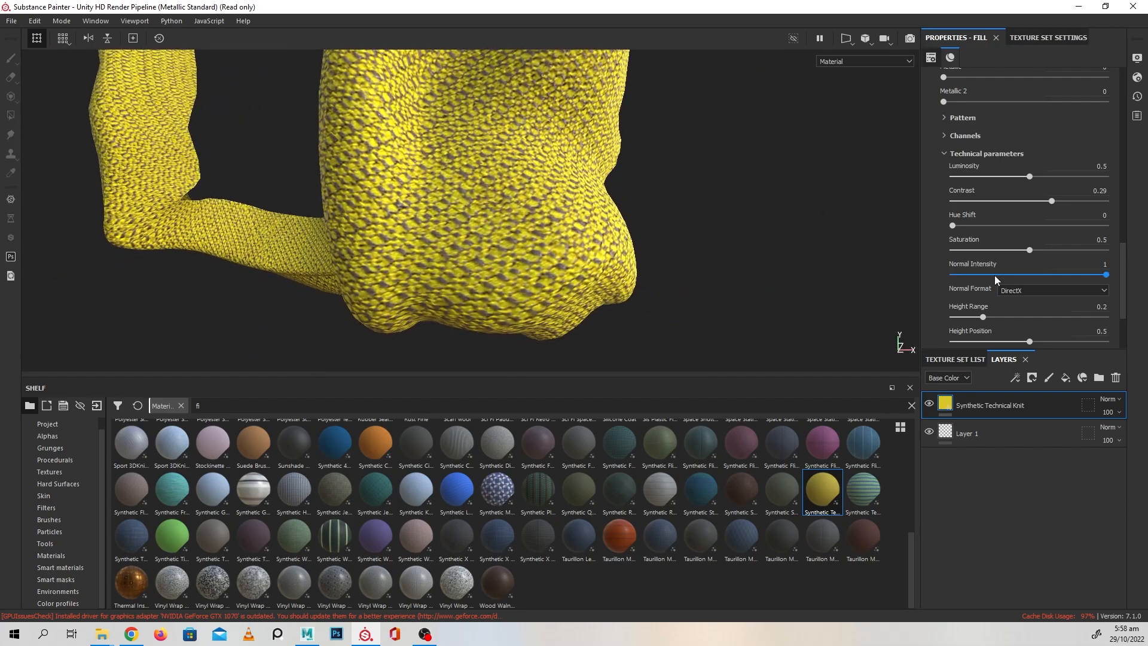
Set the knit's first Color to a golden brown with R 0.641, G 0.465 and B 0.087
scroll(1001, 252, "up", 5)
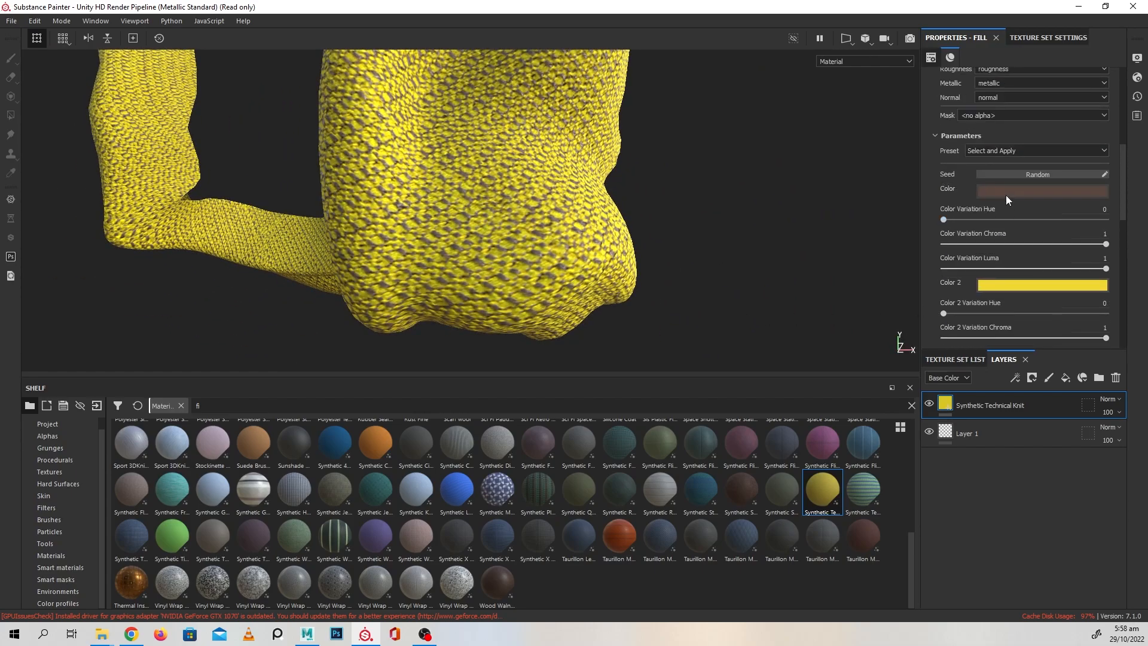
left_click(1006, 195)
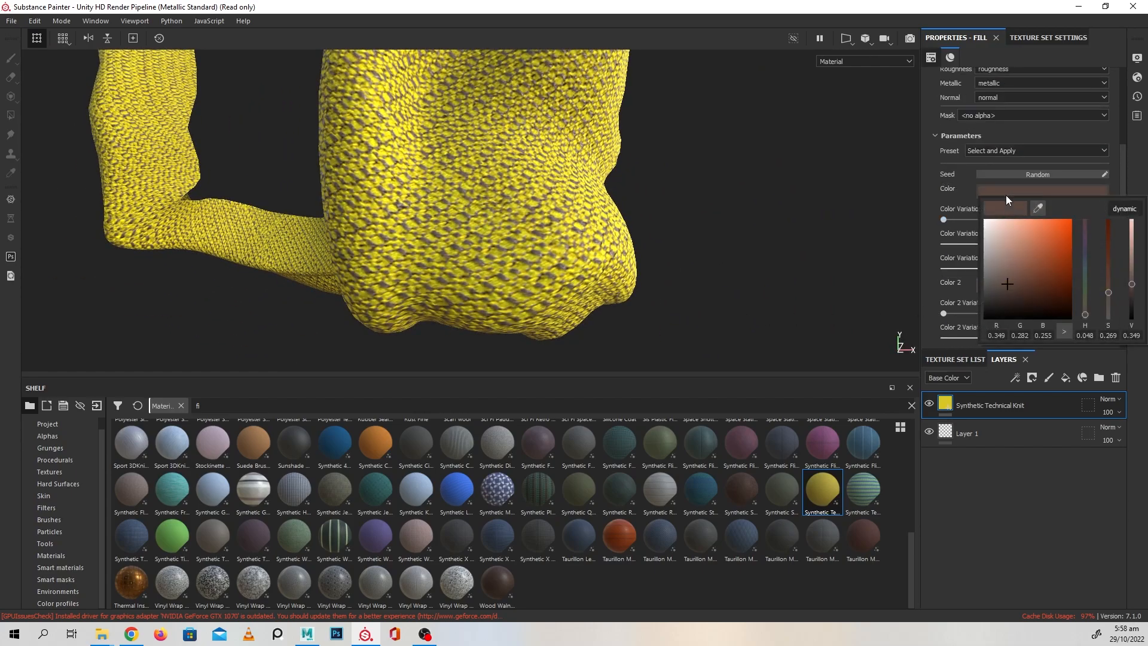
left_click(1117, 210)
left_click_drag(1086, 315, 1087, 312)
left_click(1049, 252)
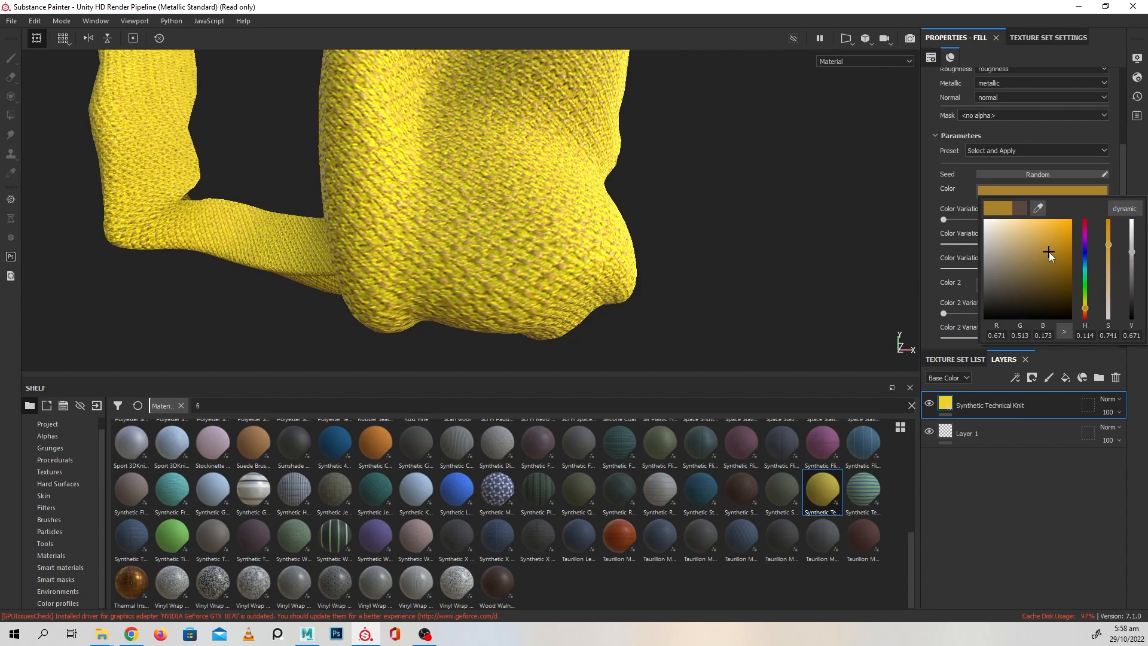
mouse_move(1048, 252)
left_mouse_down()
mouse_move(1045, 269)
mouse_move(1049, 236)
mouse_move(1058, 255)
left_mouse_up()
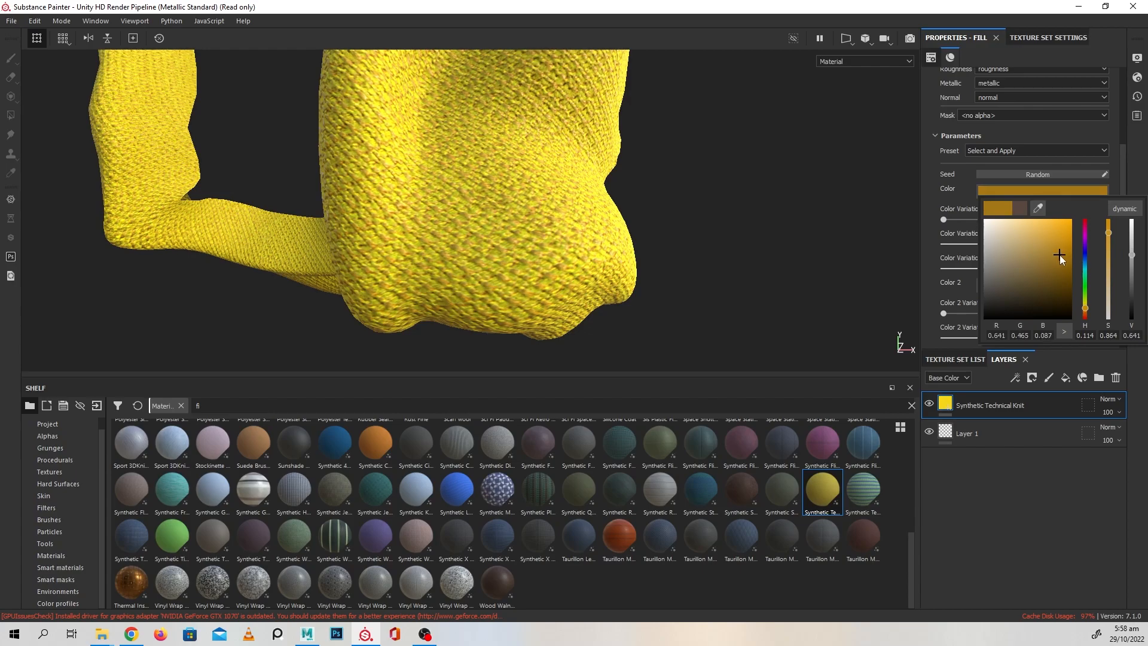
Examine the recolored knit over the whole scarf, up close and from a distance
right_click_drag(645, 218, 580, 215, "alt")
left_click_drag(579, 215, 623, 227, "alt")
middle_click_drag(623, 227, 635, 275, "alt")
right_click_drag(635, 275, 397, 154, "alt")
middle_click_drag(397, 154, 462, 229, "alt")
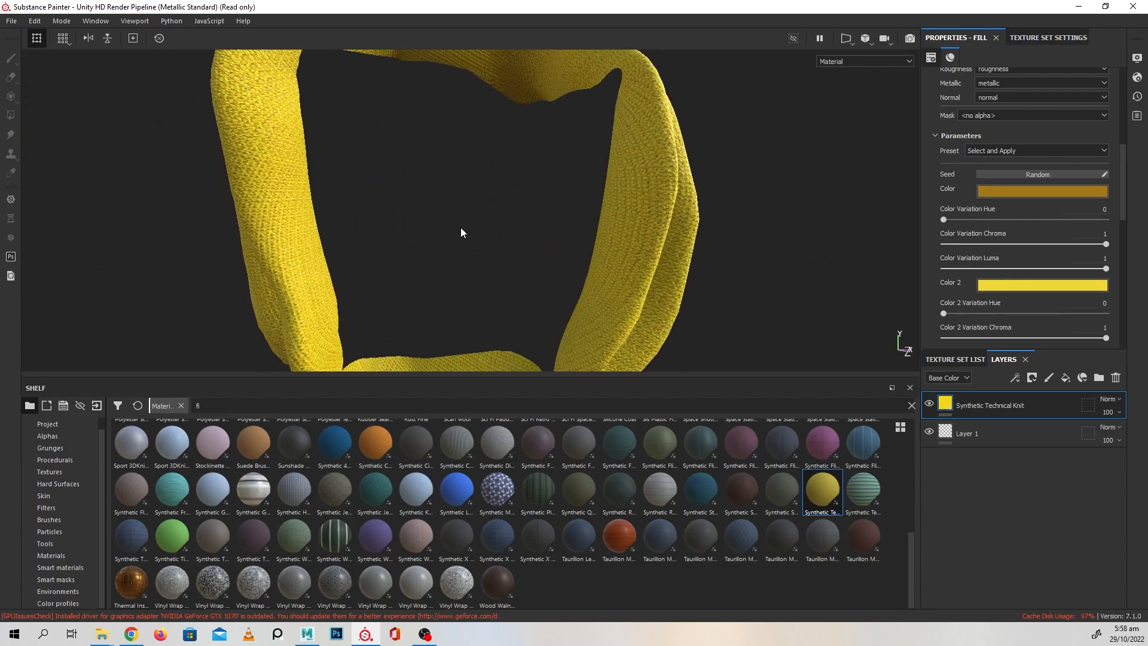
right_click_drag(463, 229, 505, 225, "alt")
left_click_drag(504, 225, 610, 301, "alt")
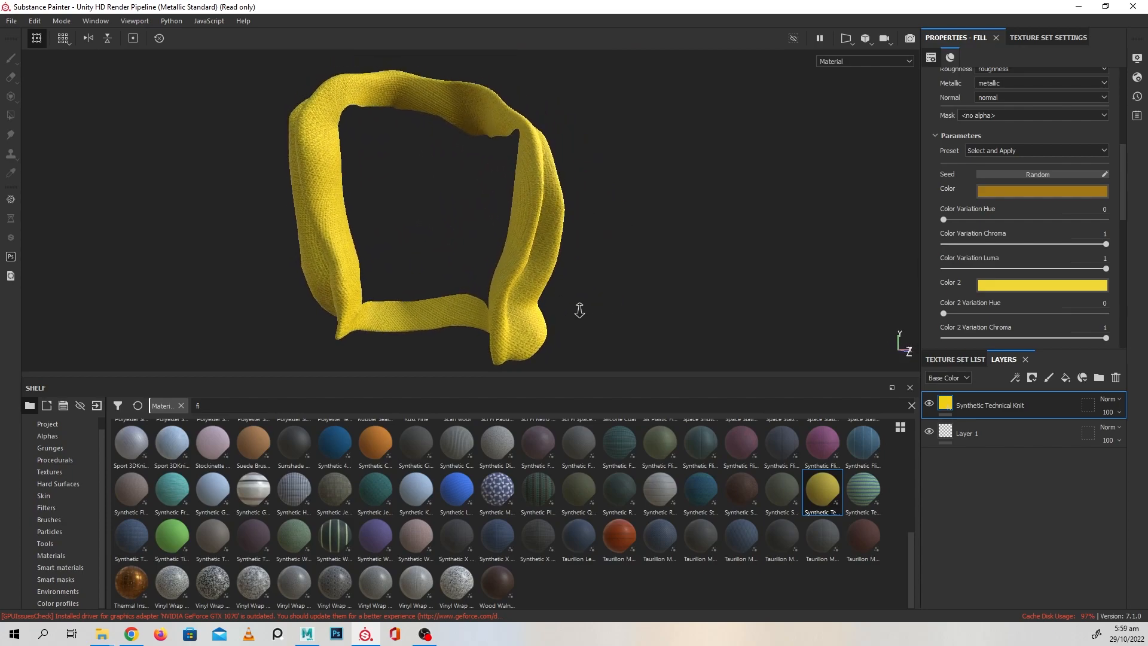
Set the knit material's Roughness to 0.6
scroll(1014, 255, "up", 6)
scroll(1014, 256, "down", 10)
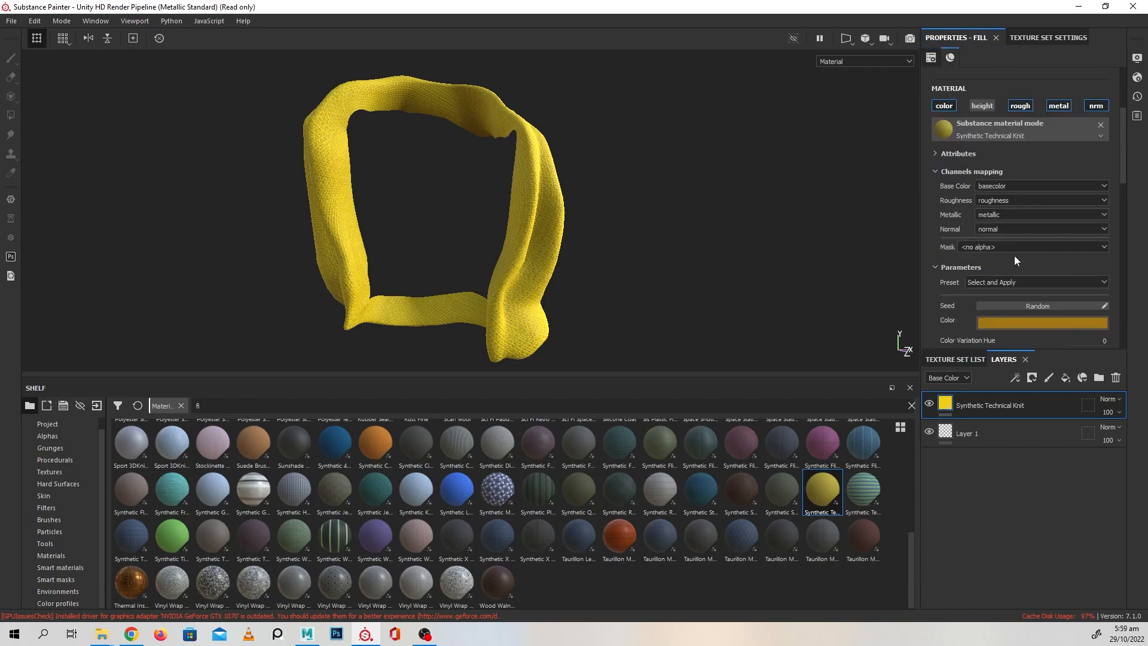
left_click_drag(1000, 232, 1030, 233)
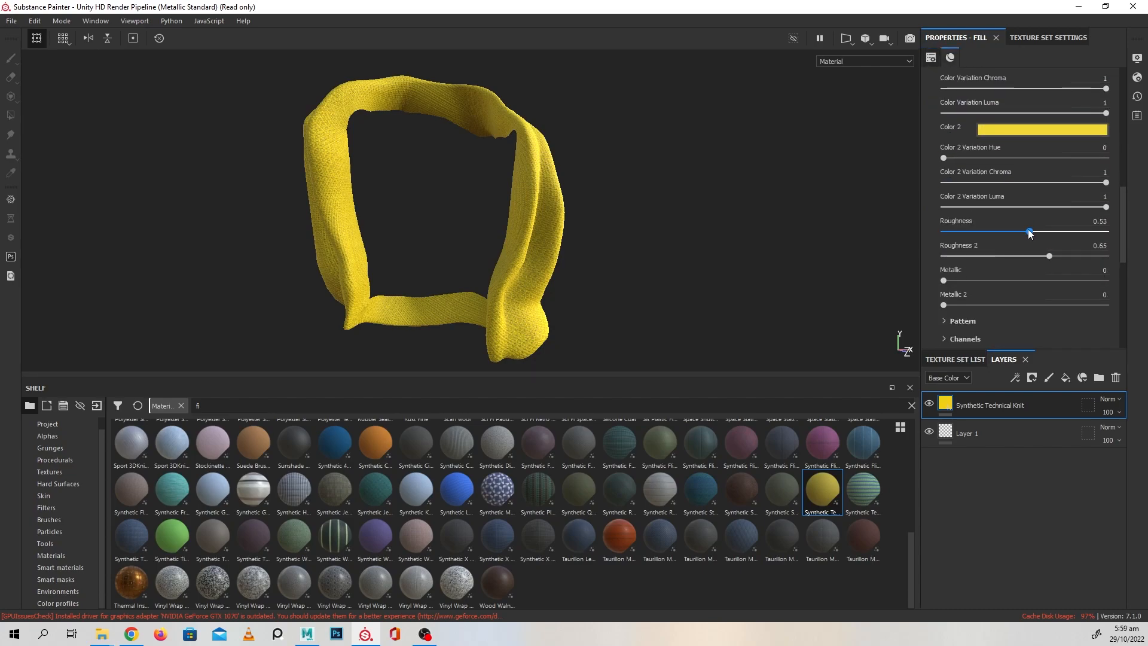
left_click_drag(733, 226, 684, 223, "alt")
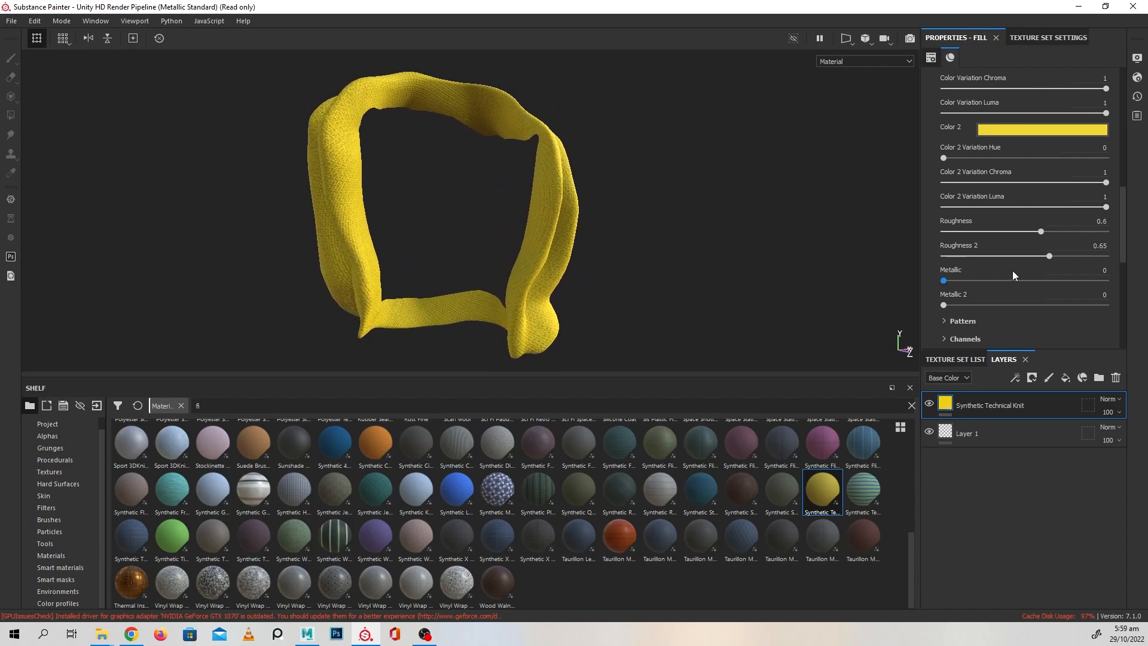
Open the texture export settings, set the global output template to Arnold (AiStandard) and exclude ScartMat's Metalness map
left_click(12, 21)
left_click(72, 233)
left_click(295, 164)
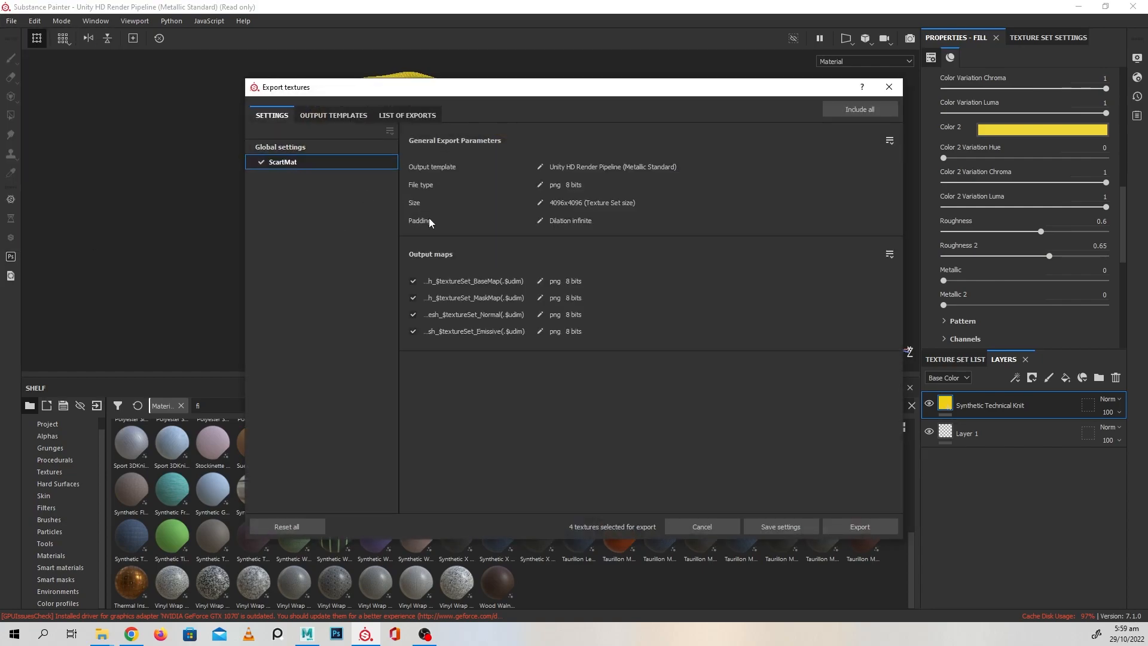
left_click(276, 148)
left_click(606, 169)
left_click(770, 399)
left_click(634, 184)
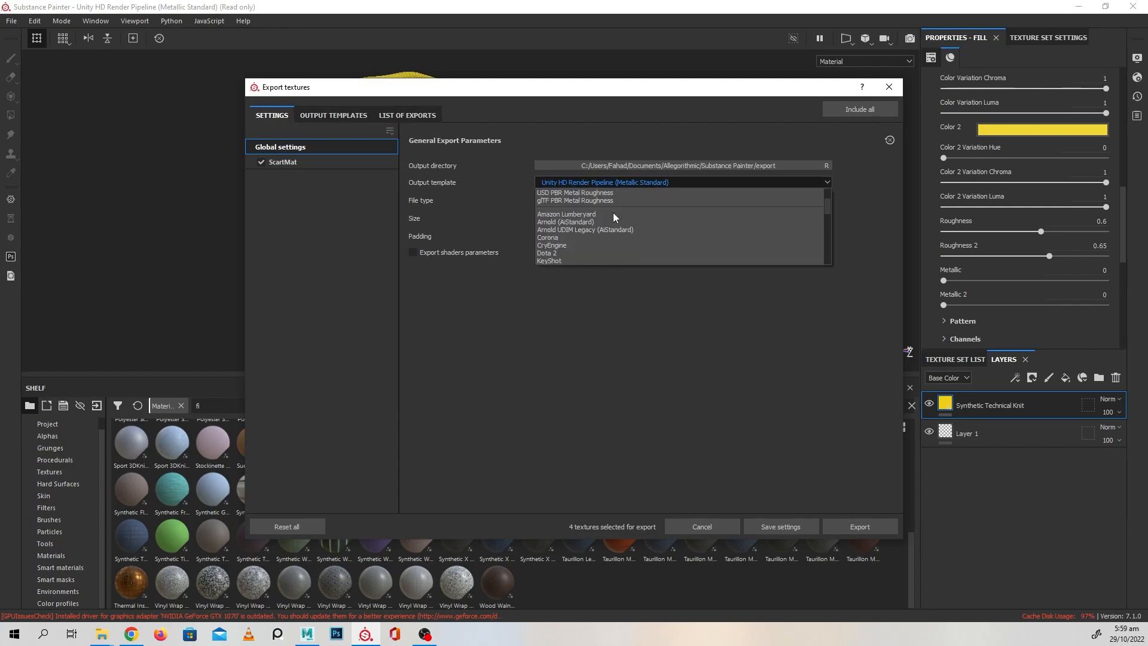
left_click(584, 263)
left_click(253, 167)
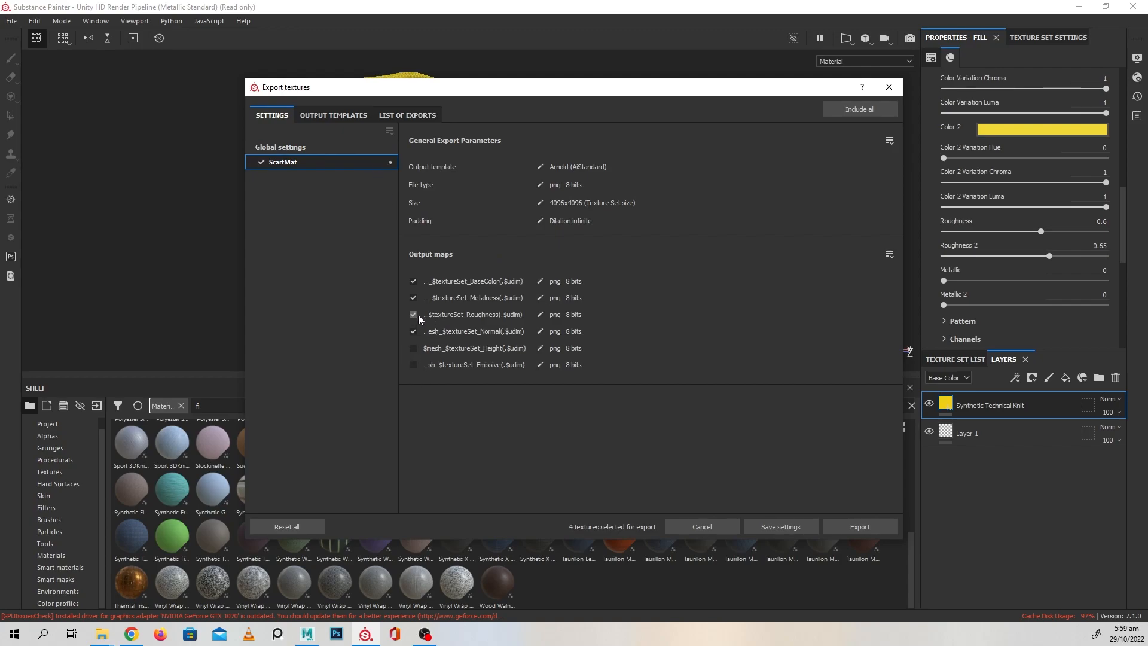
left_click(413, 298)
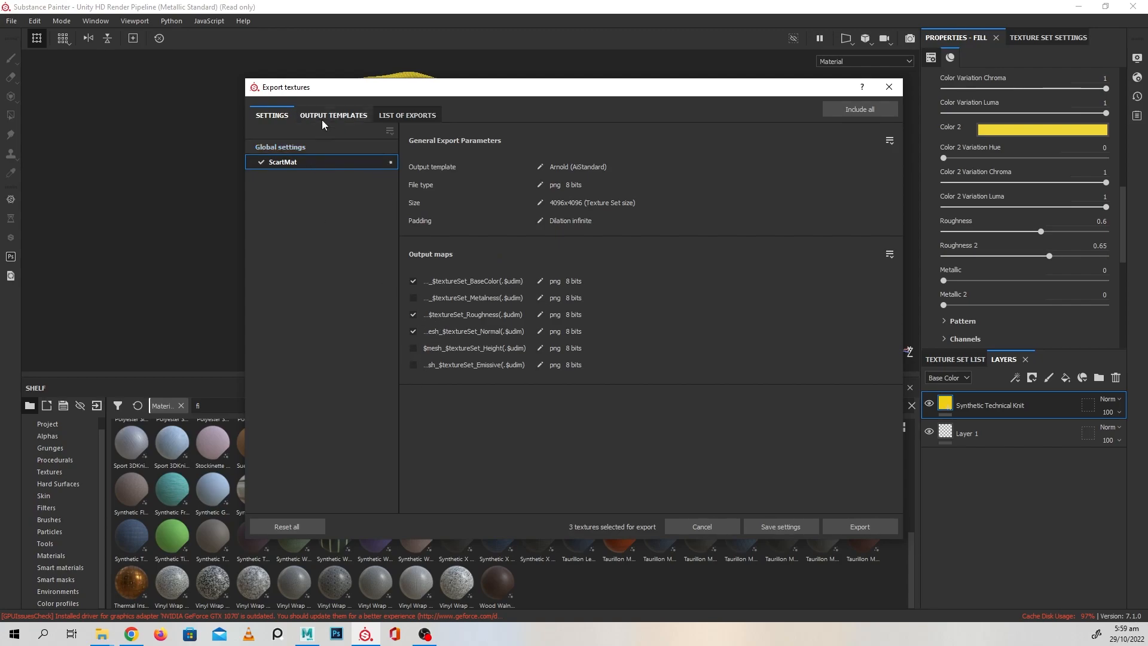
Browse for the export output directory to the sourceimages folder of the Fashionista project on drive D
left_click(306, 149)
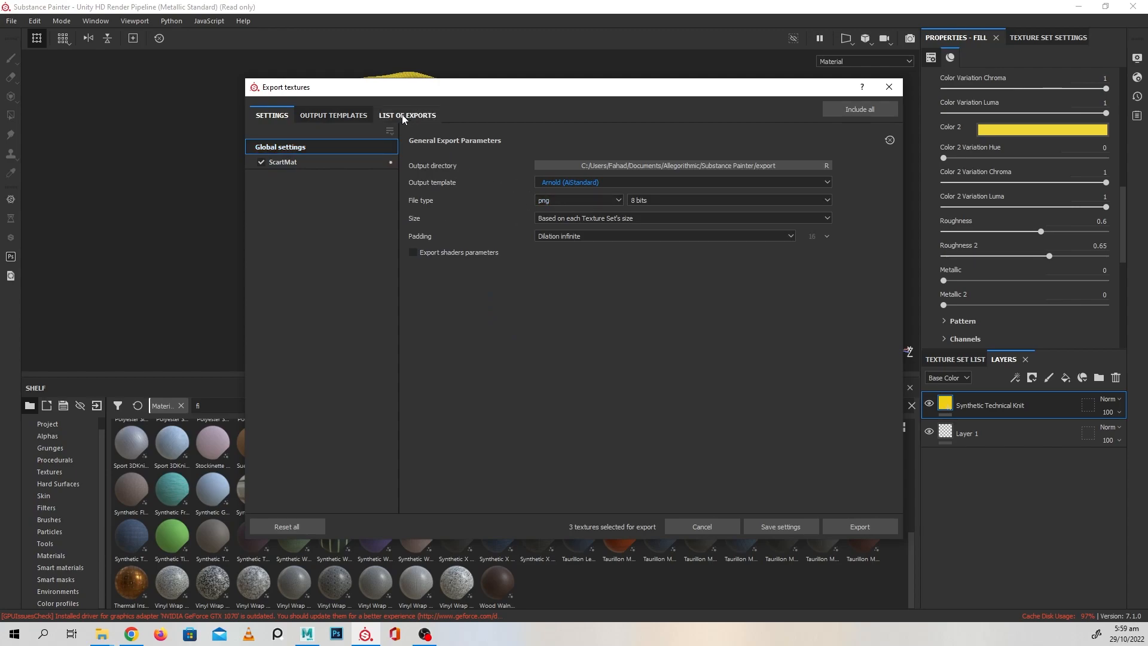
left_click(627, 166)
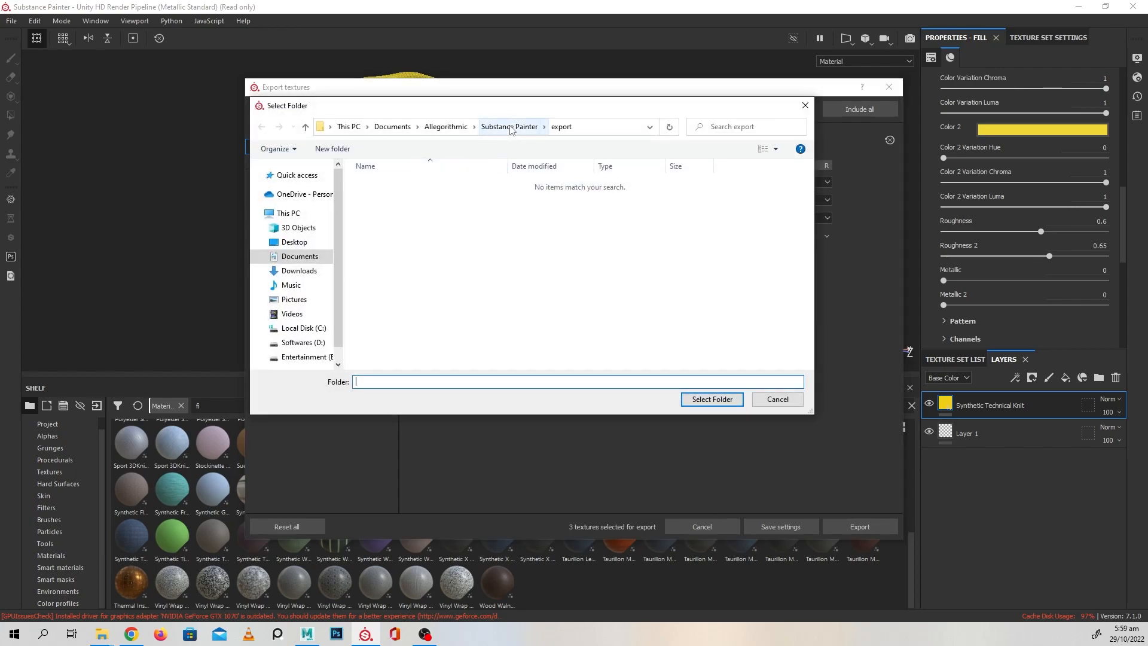
left_click(303, 342)
scroll(410, 328, "down", 2)
left_click(395, 366)
double_click(395, 366)
double_click(398, 256)
left_click(393, 198)
double_click(393, 199)
left_click(399, 347)
double_click(400, 347)
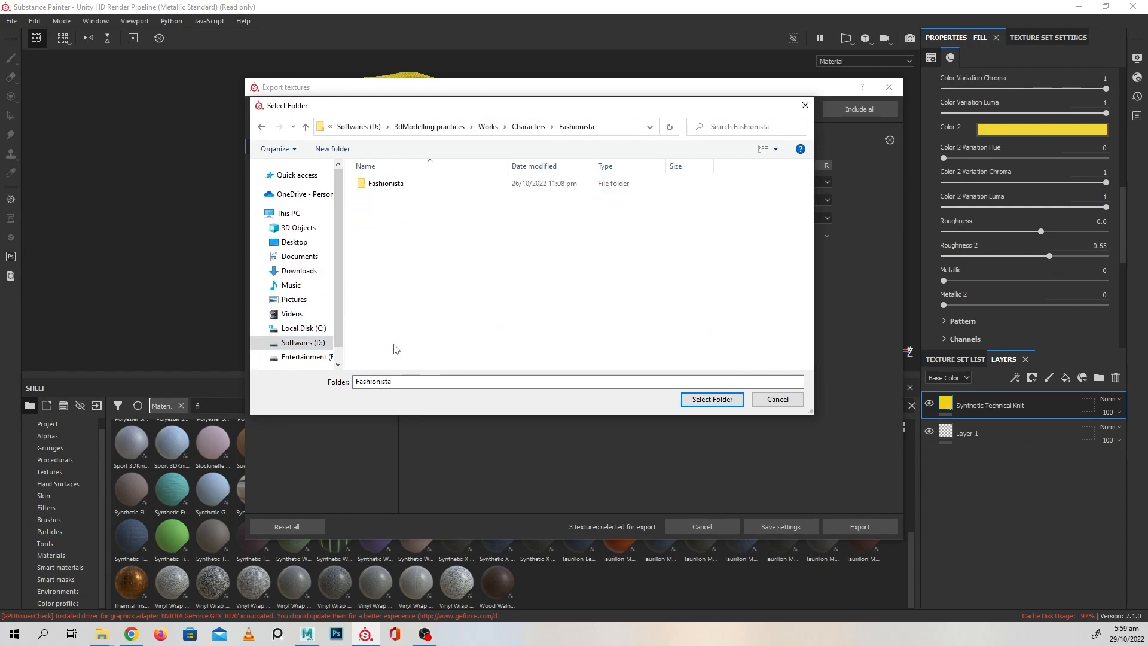
left_click(386, 186)
double_click(386, 185)
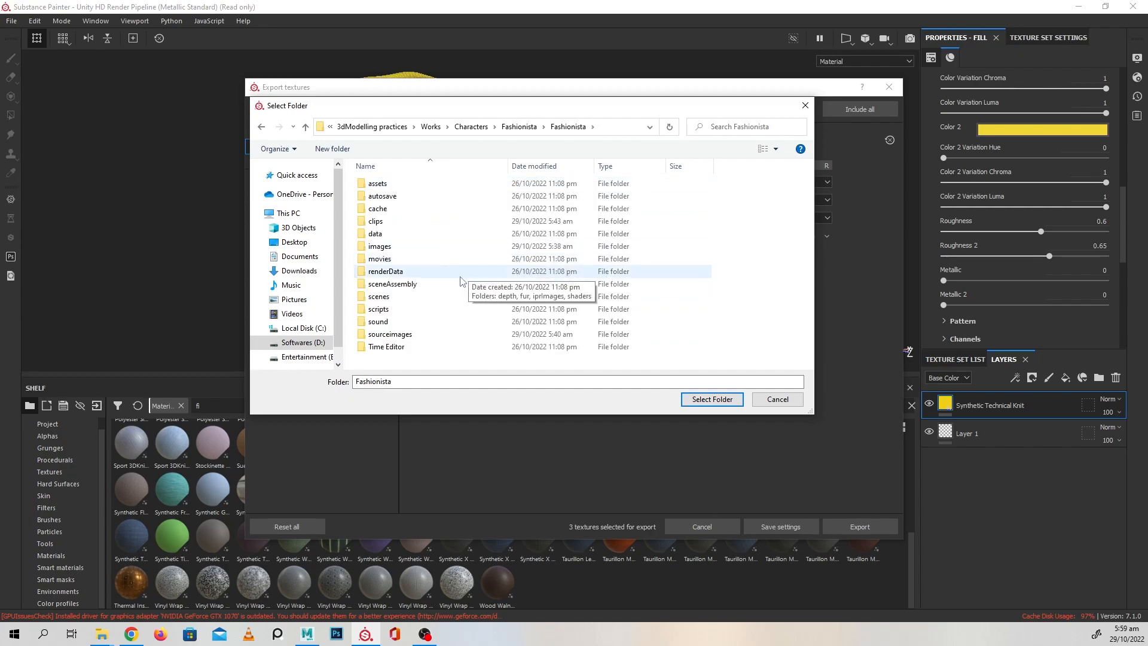
double_click(397, 334)
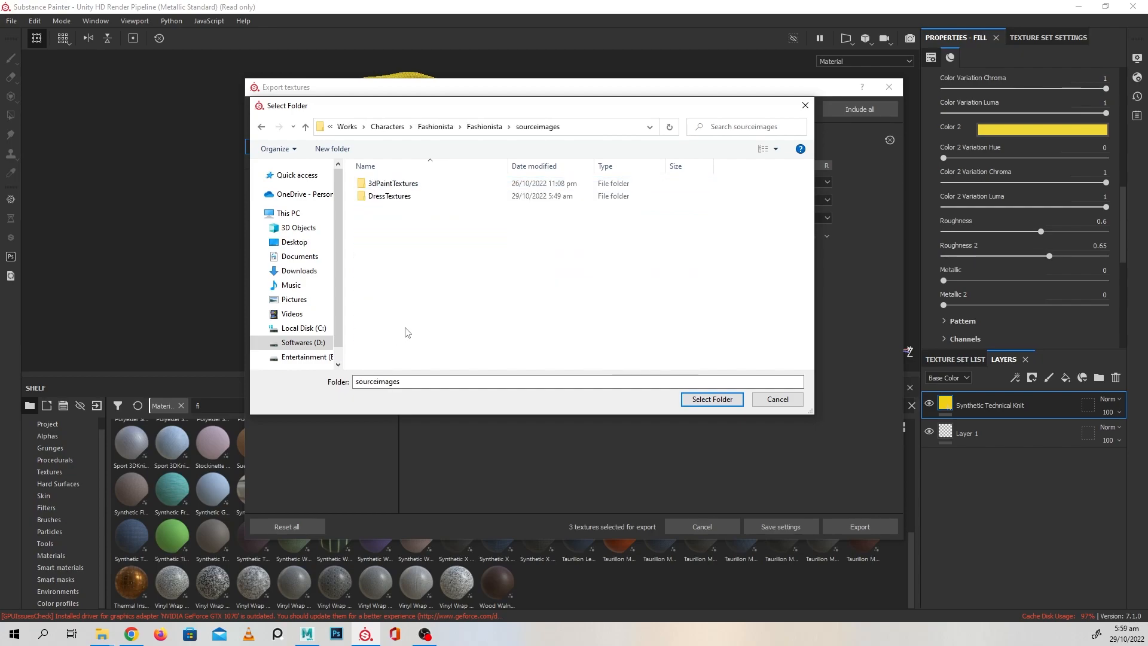
Create a Scarf folder in sourceimages as the output directory and export the ScartMat textures into it
right_click(463, 274)
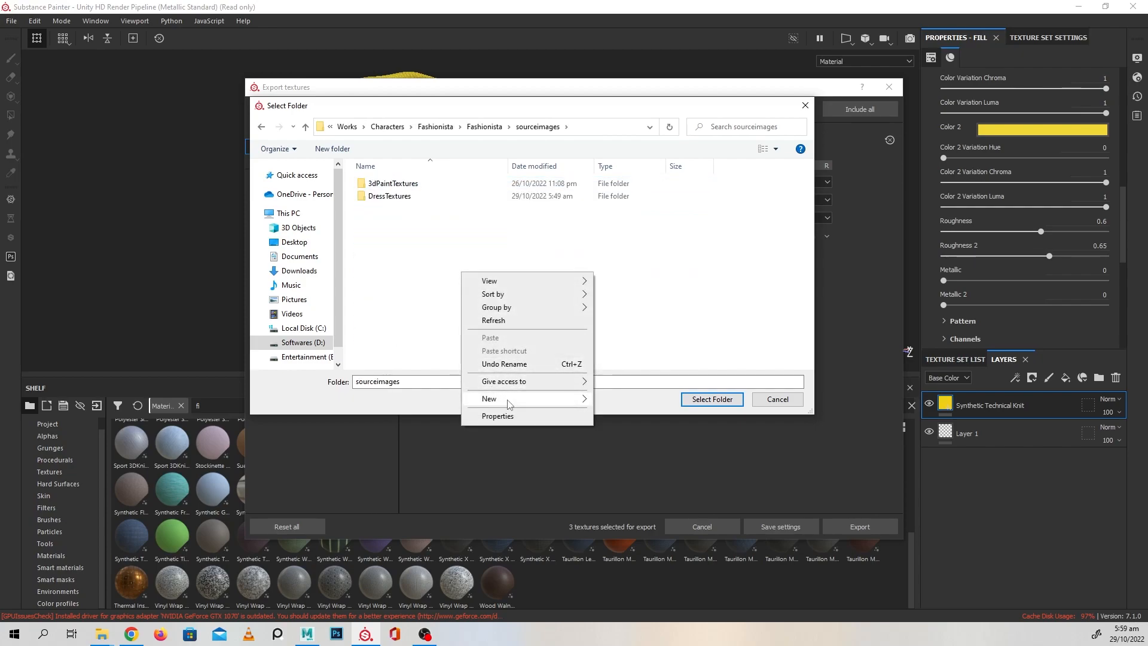
mouse_move(550, 398)
left_click(616, 396)
type("Sc")
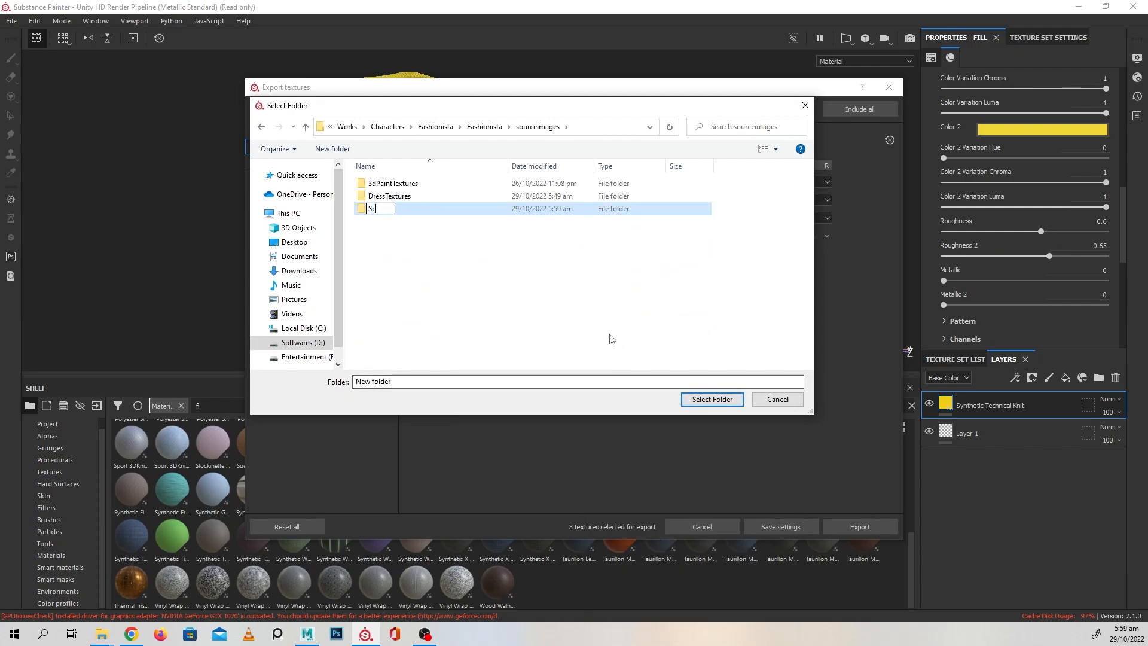
type("arf")
key("Return")
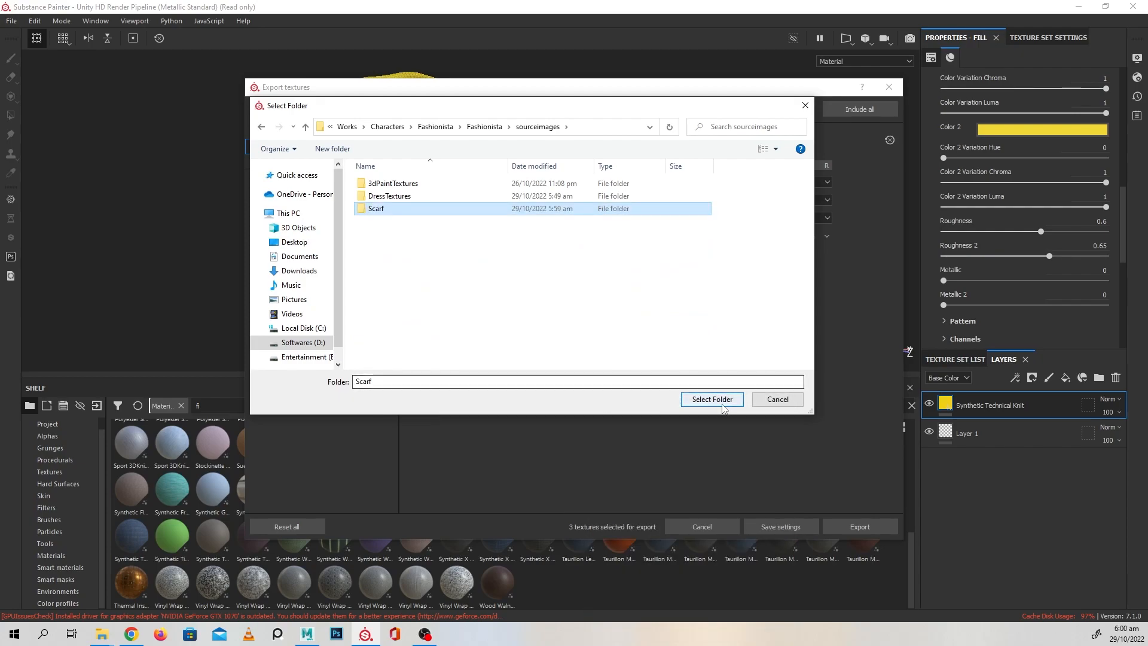
key("Return")
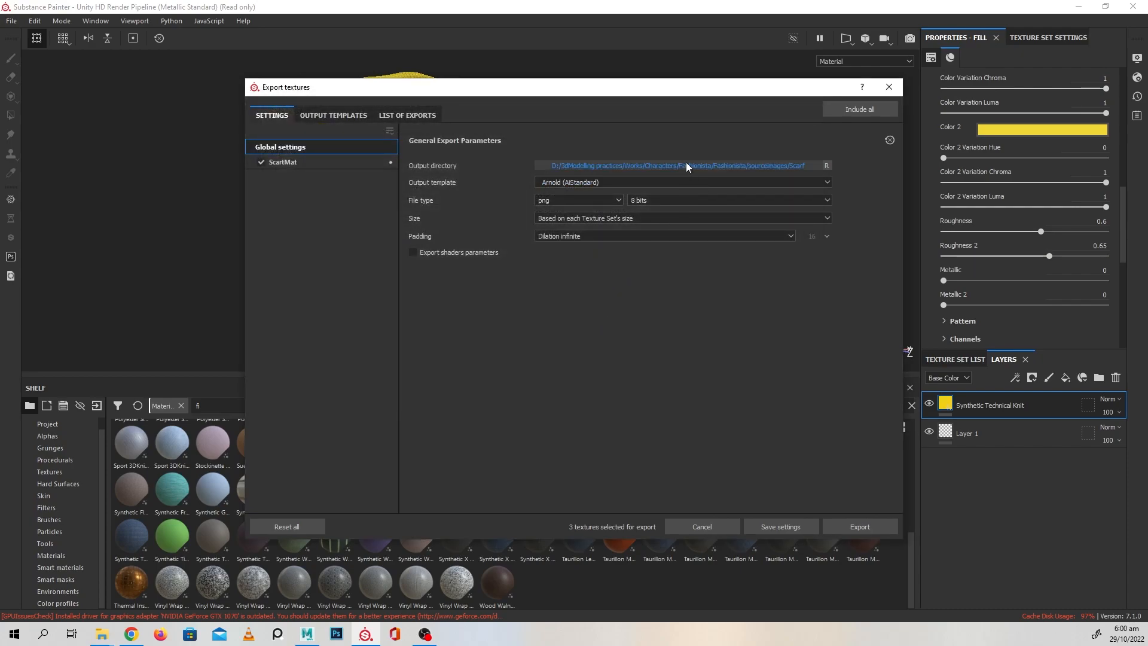
left_click(874, 525)
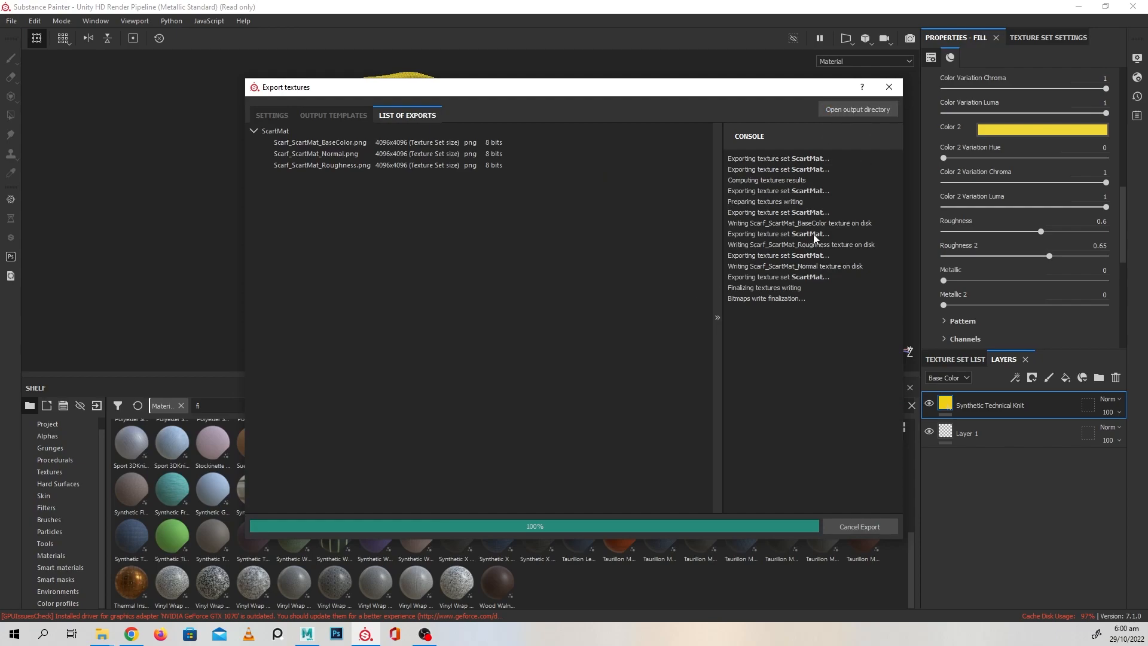
left_click(889, 87)
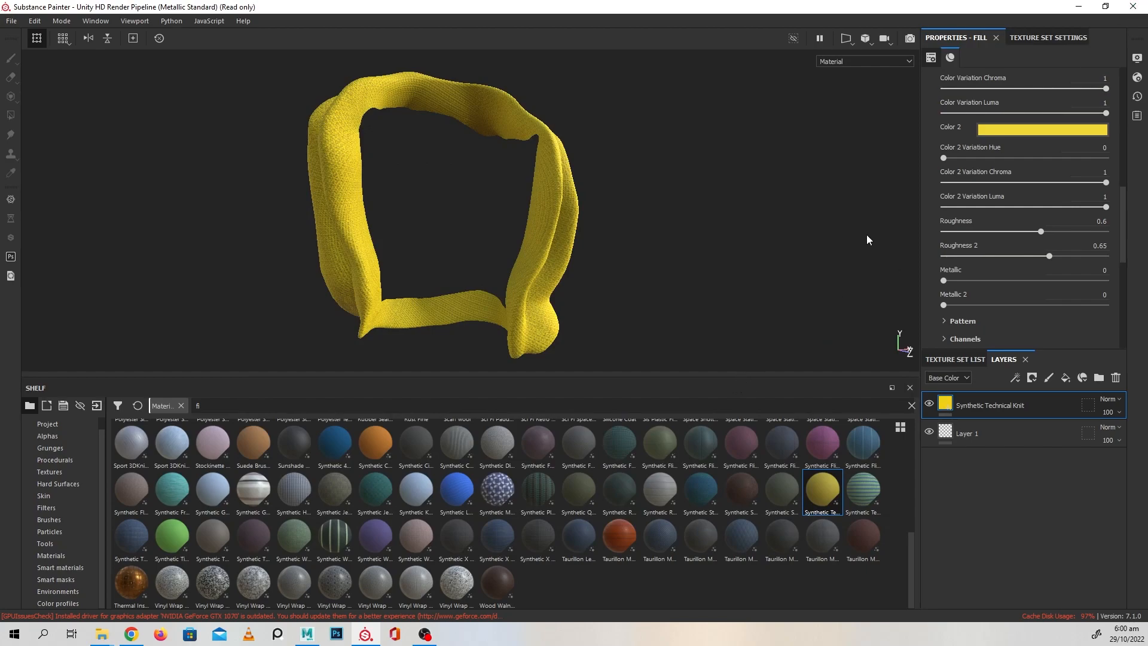
Close Substance Painter and save the scarf project in the Fashionista images folder
left_click(1132, 6)
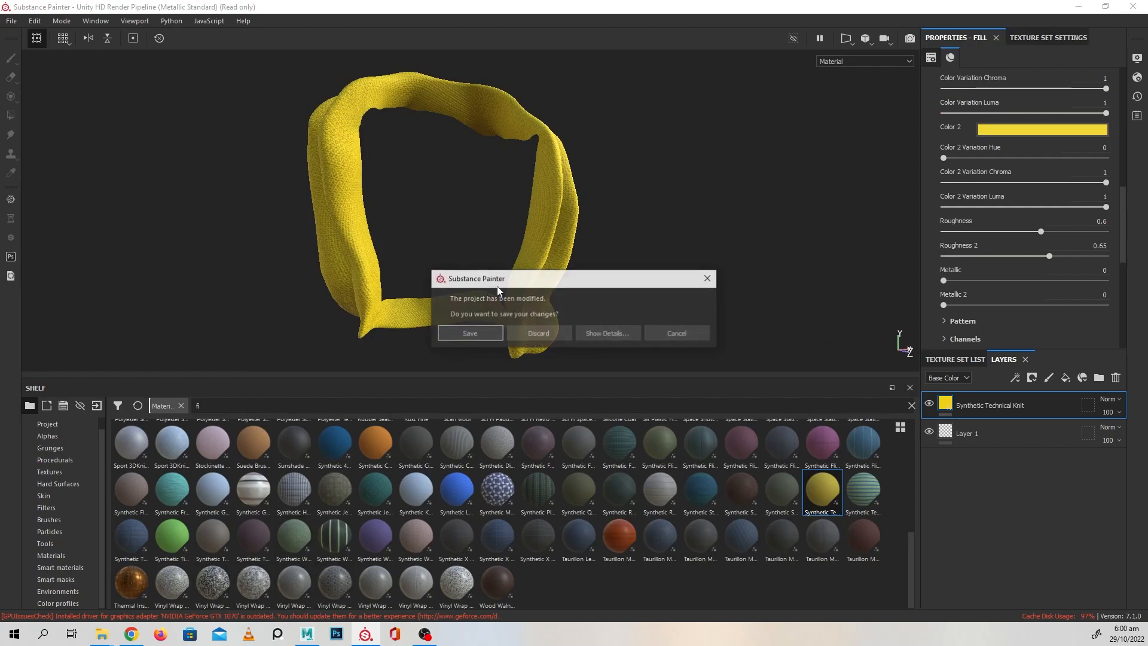
left_click(469, 333)
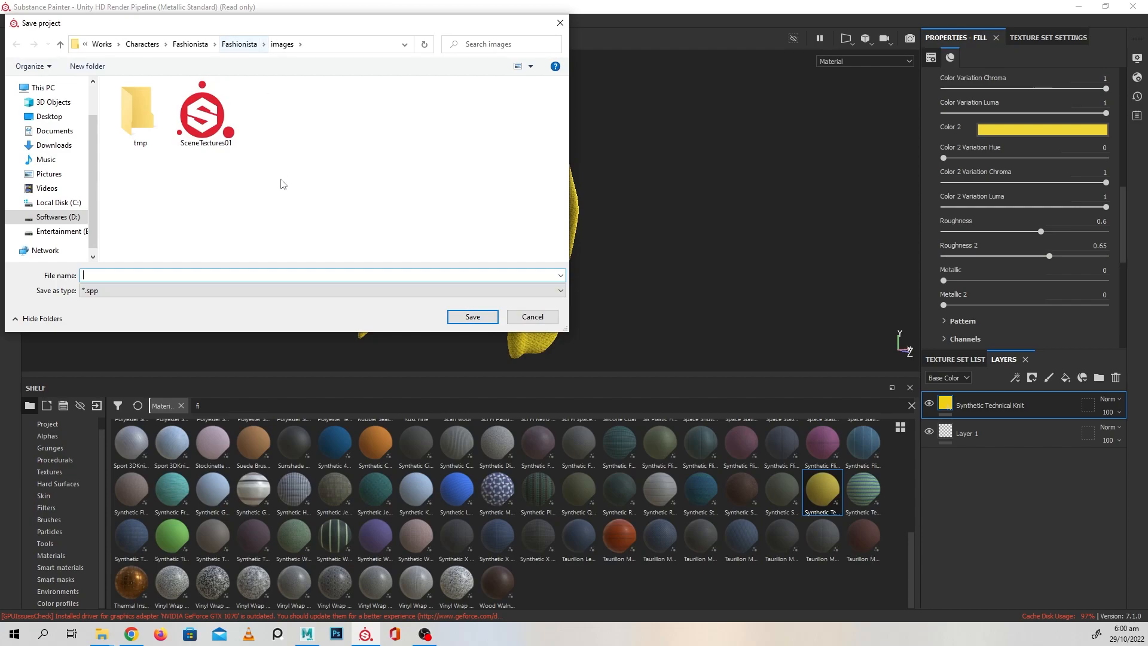
type("Scar")
key("Return")
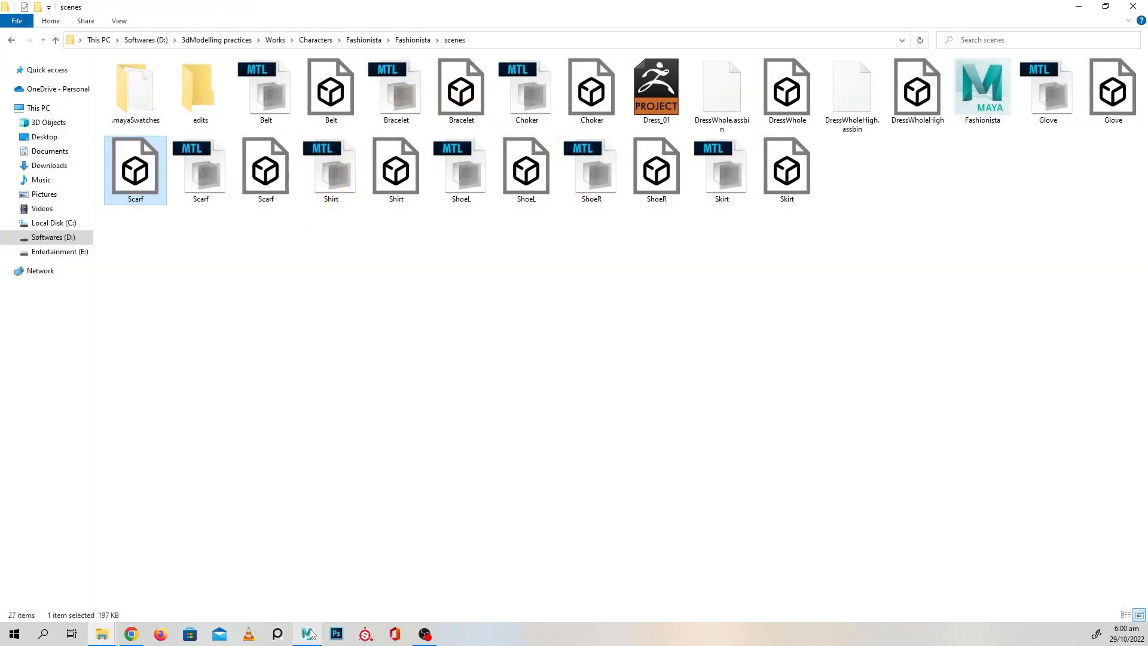
Switch to the Fashionista scene in Maya and select the Scarf1 mesh on the character's head
mouse_move(307, 633)
left_click(328, 553)
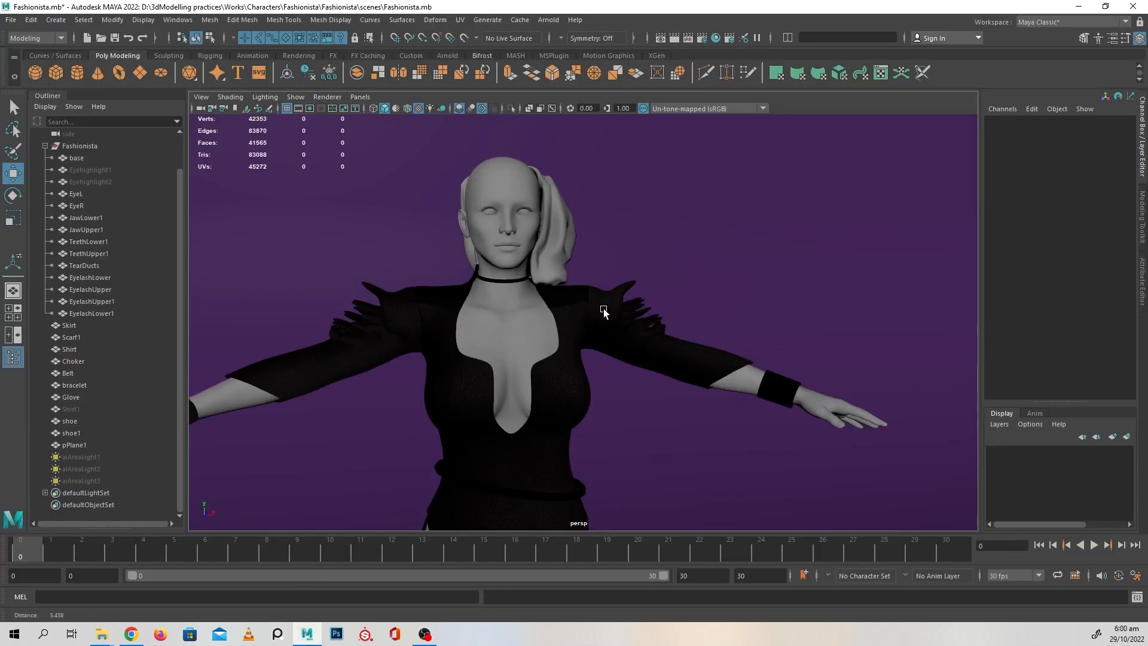
left_click_drag(605, 311, 565, 299, "alt")
left_click(544, 224)
right_click_drag(544, 224, 619, 307, "alt")
middle_click_drag(619, 307, 661, 360, "alt")
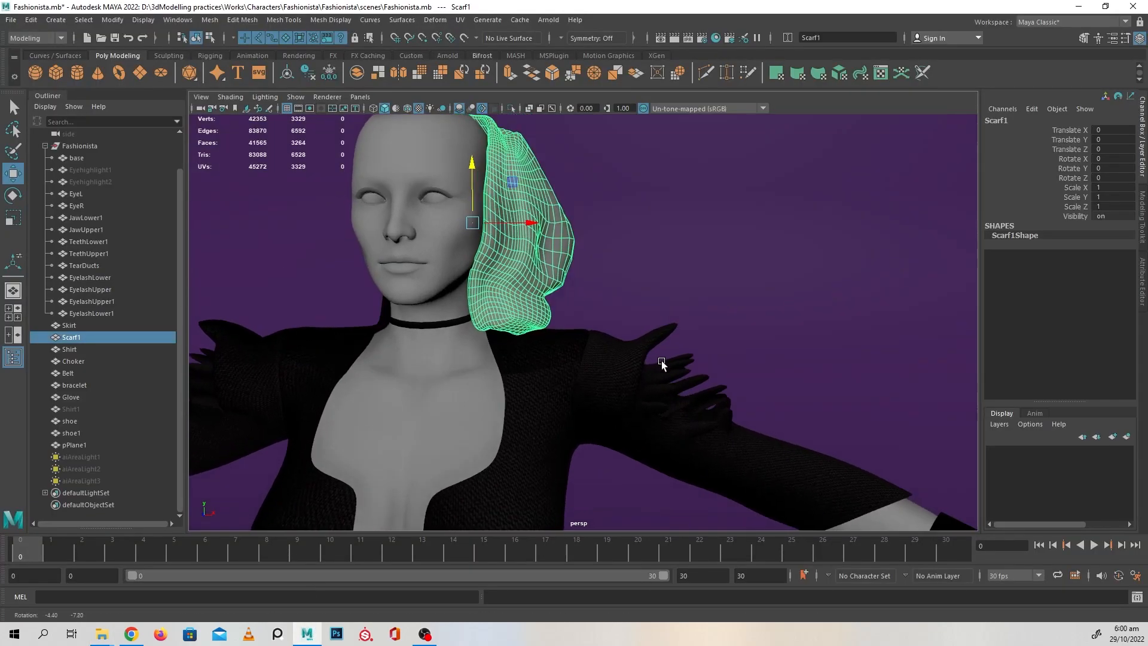
Show the ScartMat material's attributes and create a File texture node for it
left_click(1142, 269)
left_click(971, 117)
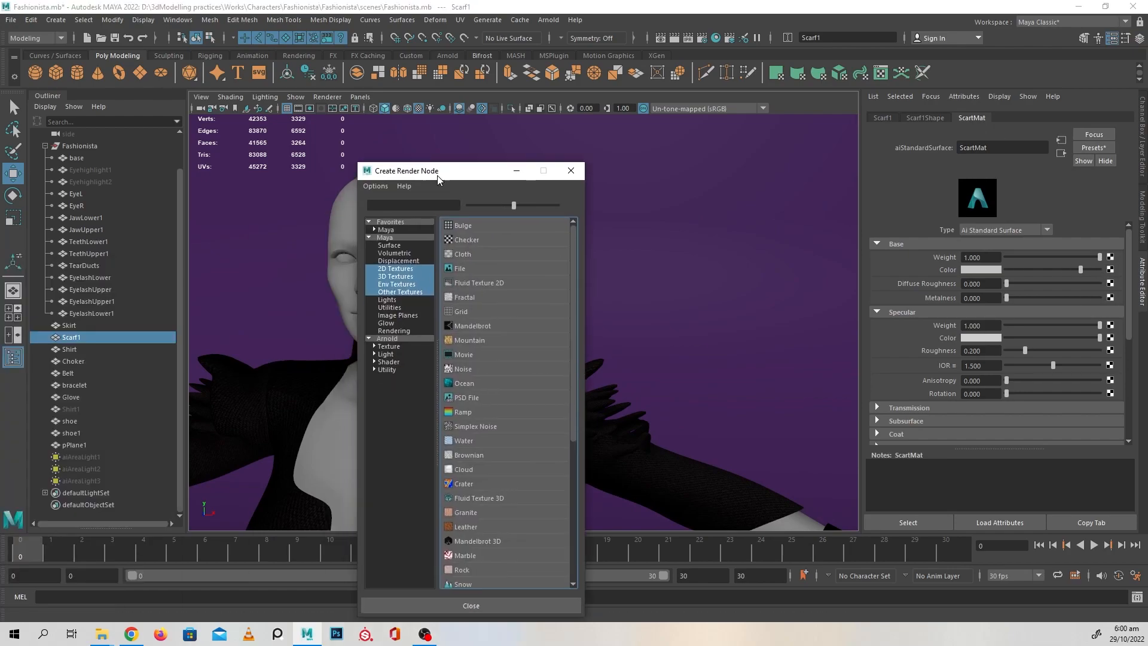
left_click(451, 272)
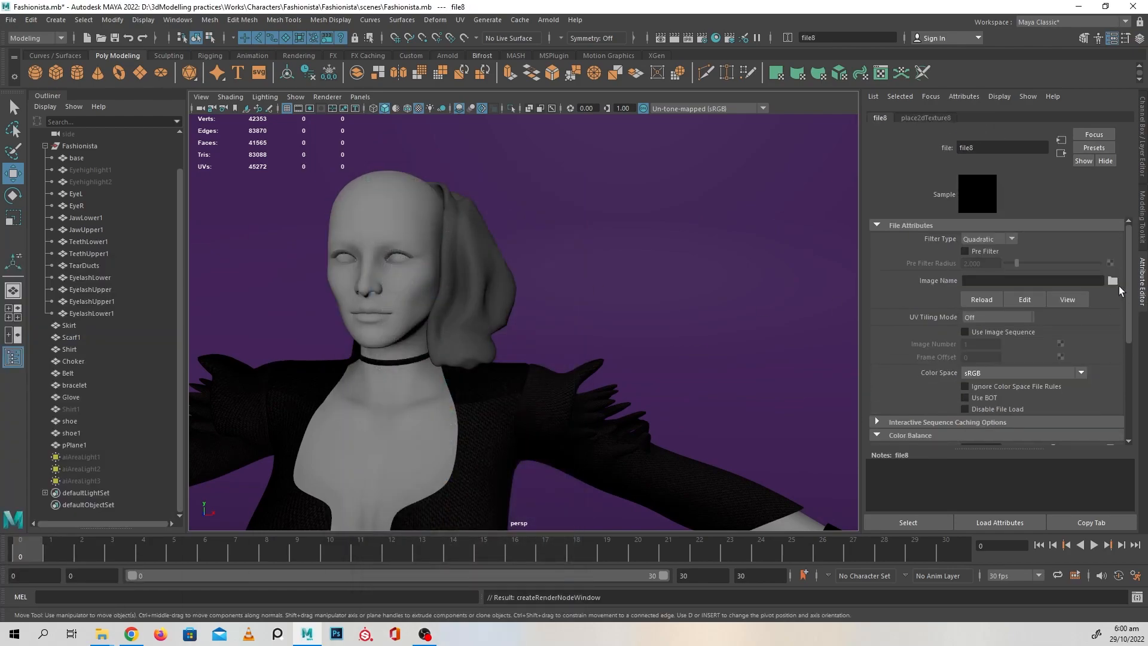
Load Scarf_ScartMat_BaseColor.png from the Scarf folder into the new File texture node
left_click(1113, 280)
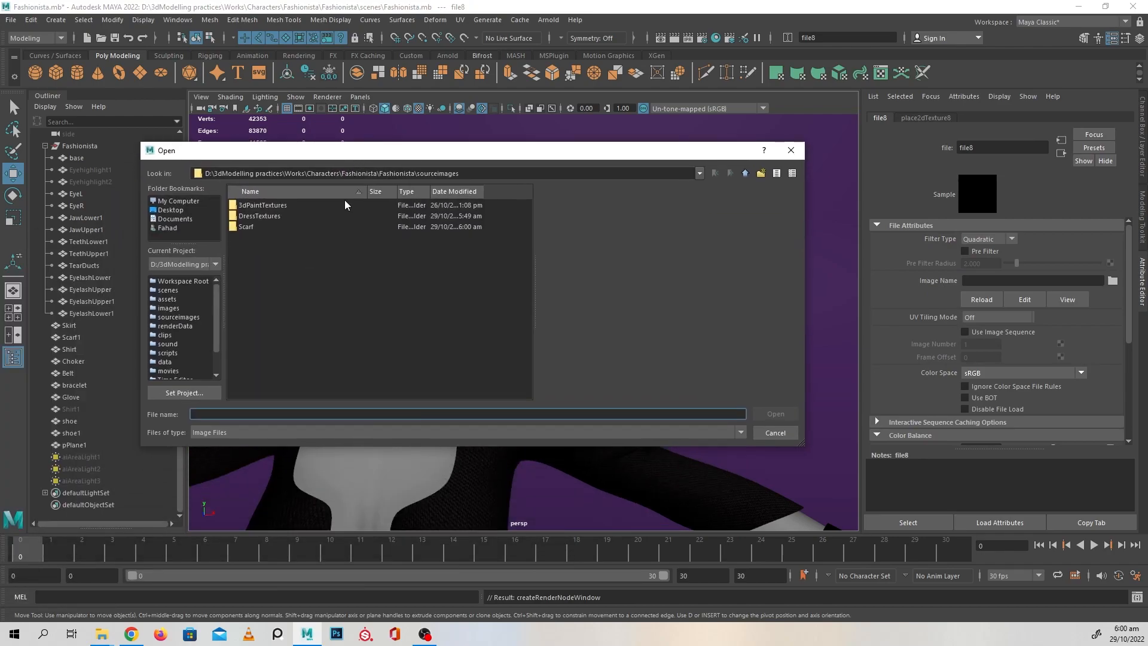
double_click(257, 228)
left_click(302, 206)
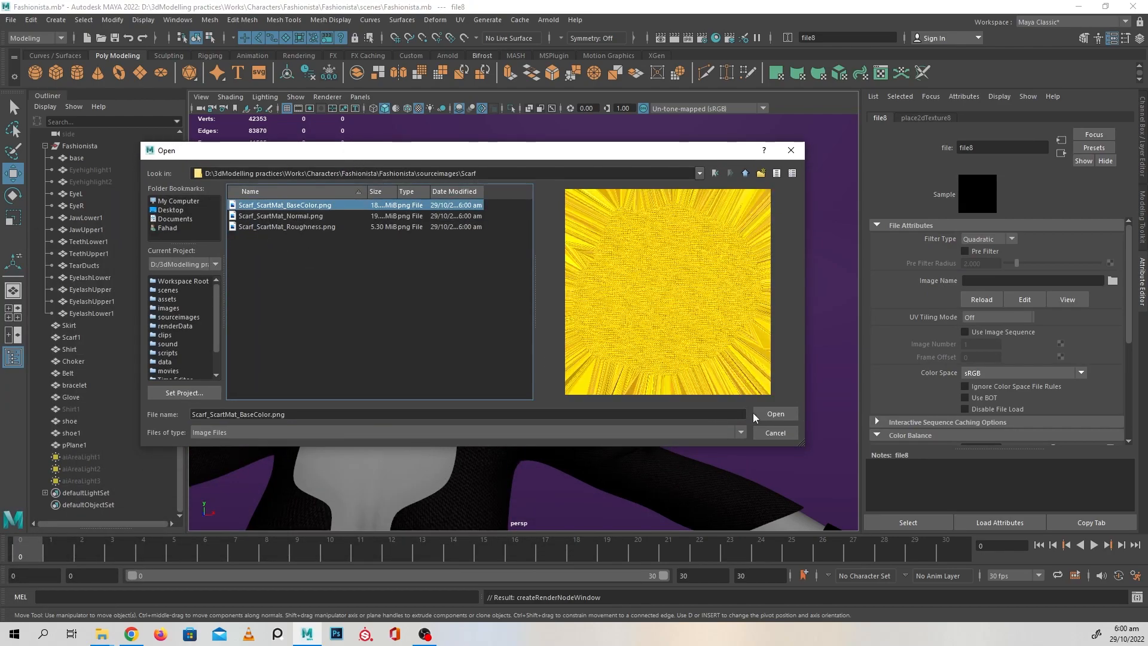
left_click(775, 413)
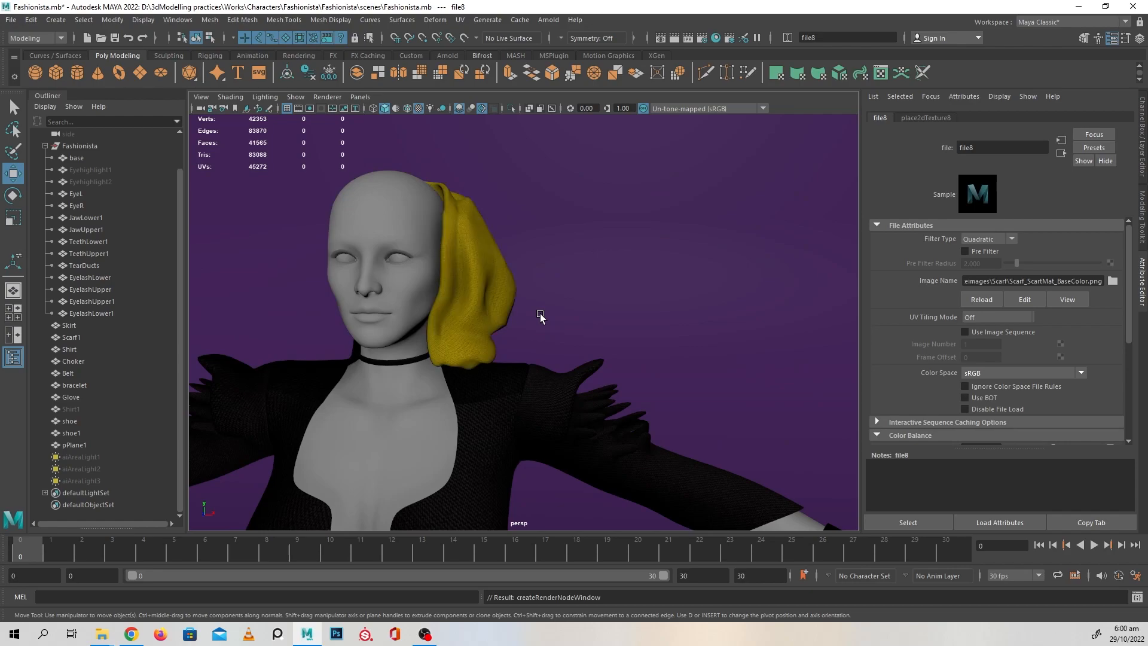
Select the scarf, create a File texture for ScartMat's specular roughness and load Scarf_ScartMat_Roughness.png into it
right_click_drag(487, 307, 566, 388, "alt")
left_click_drag(566, 389, 565, 389, "alt")
middle_click_drag(536, 370, 549, 371, "alt")
left_click(420, 313)
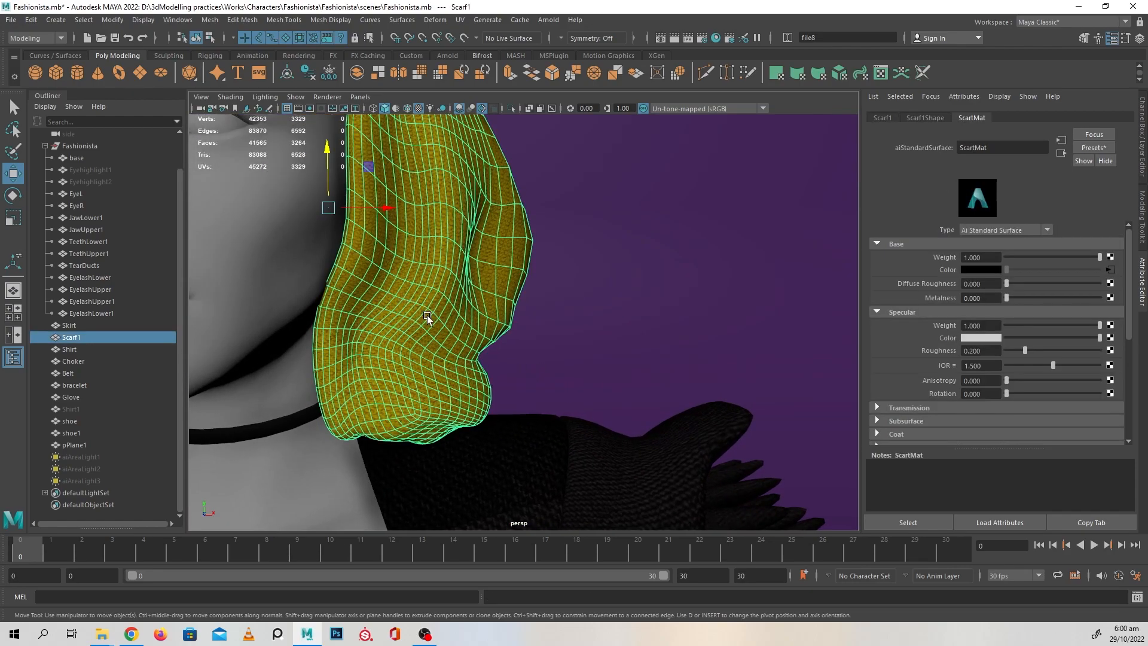
scroll(1060, 301, "down", 2)
scroll(1014, 309, "up", 1)
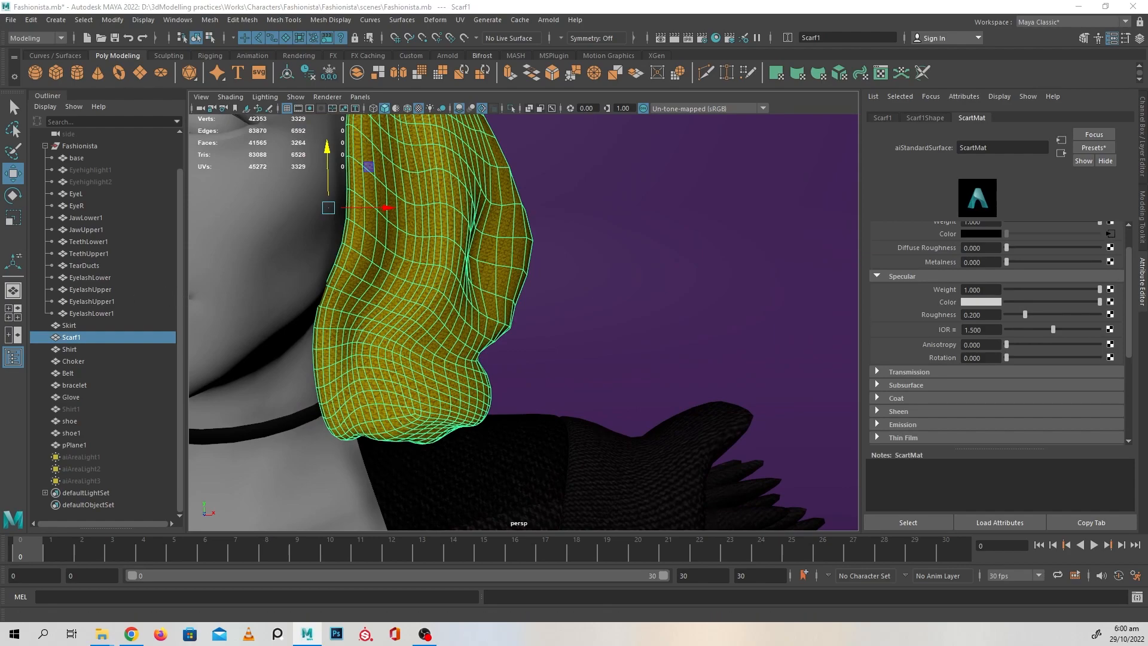
left_click(1110, 233)
left_click(469, 259)
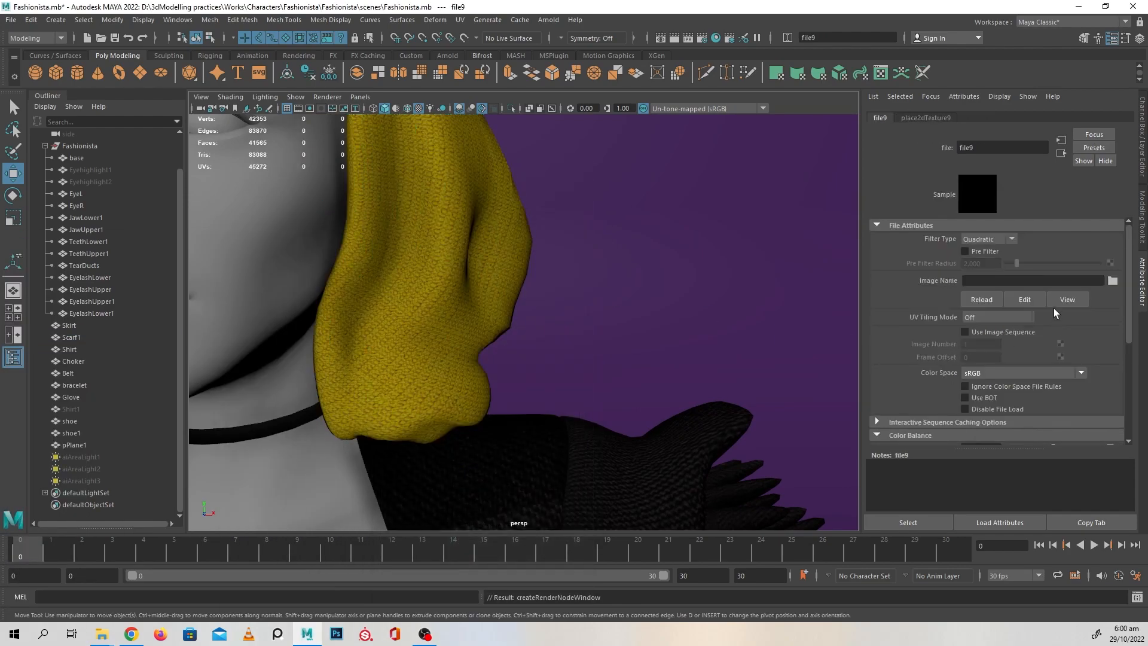
left_click(1112, 281)
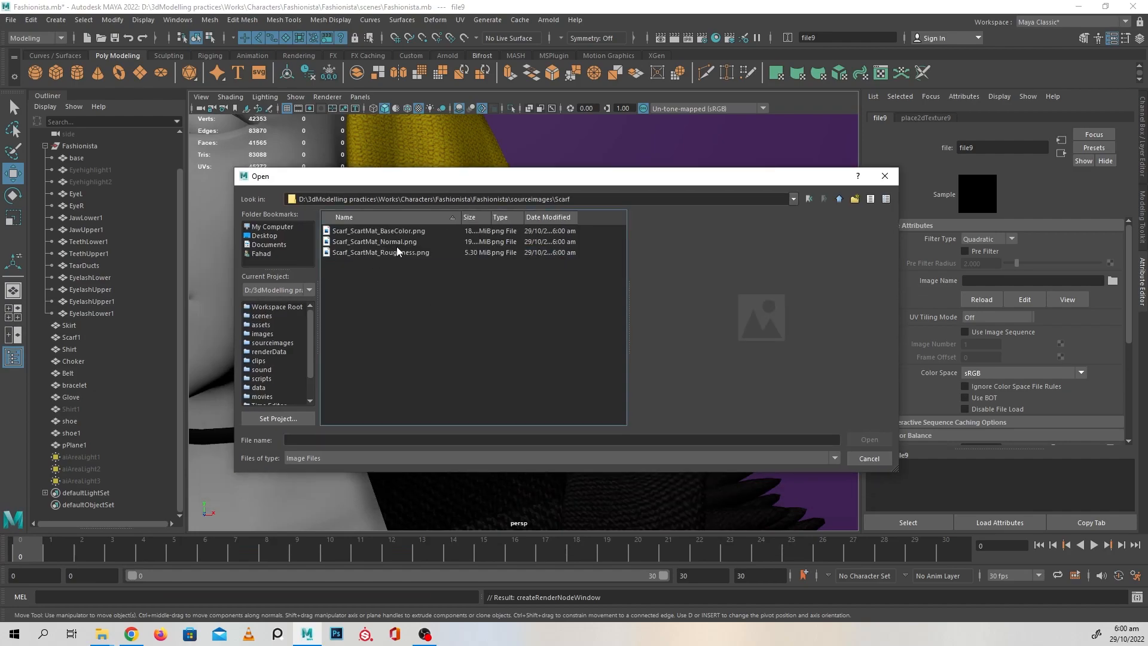
left_click(401, 252)
left_click(869, 440)
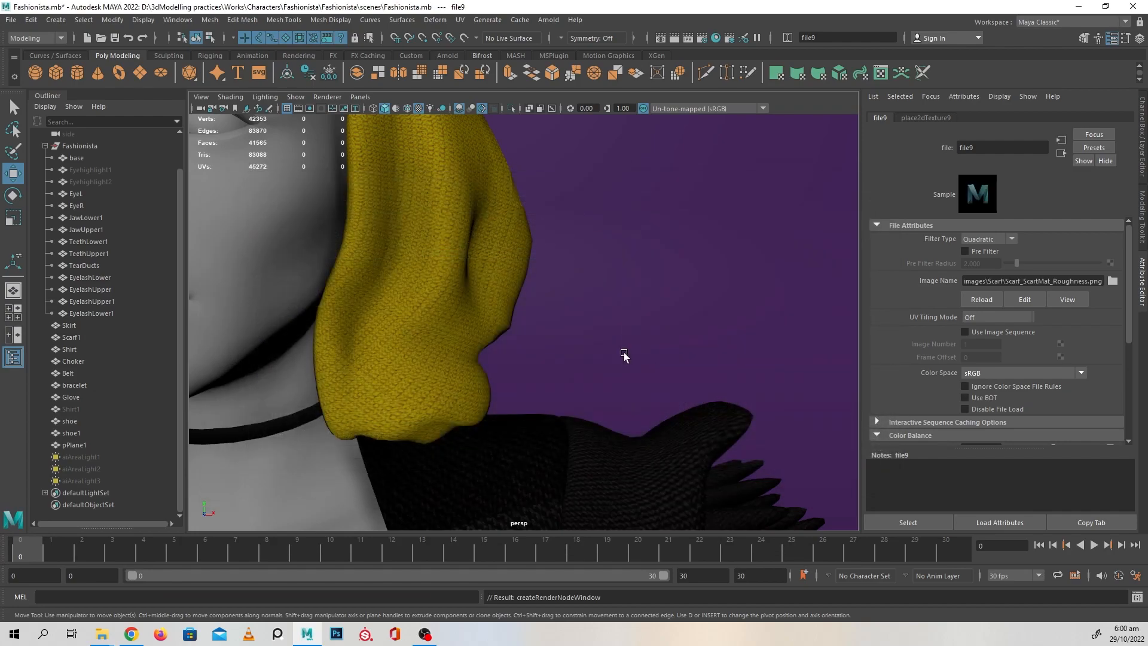
scroll(970, 356, "down", 4)
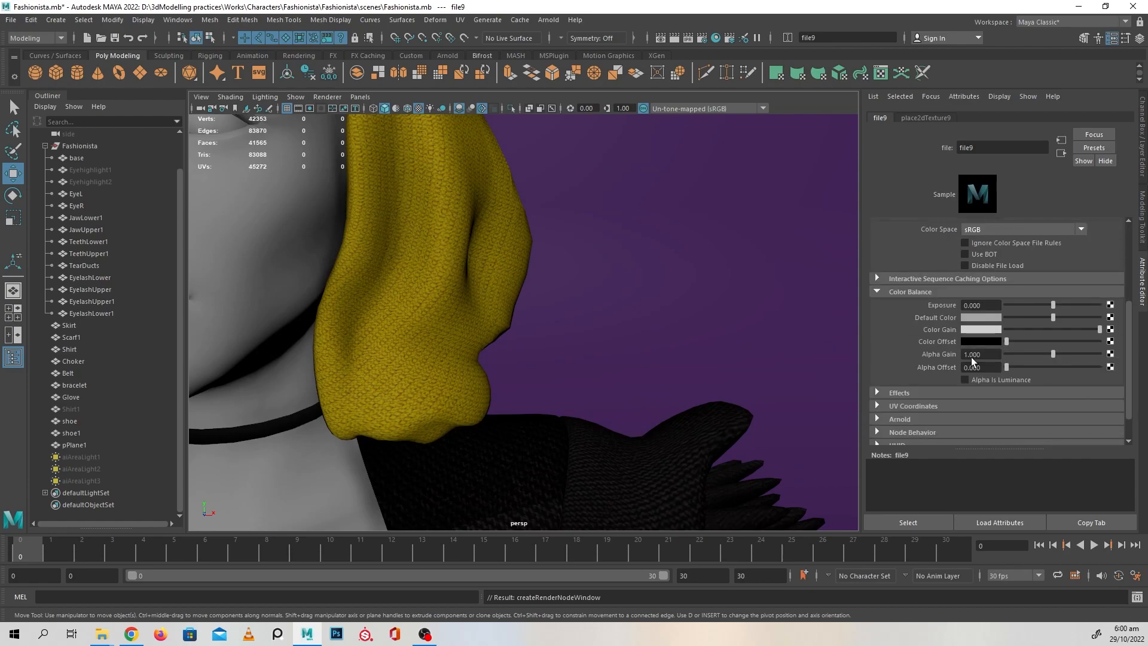
scroll(921, 375, "up", 2)
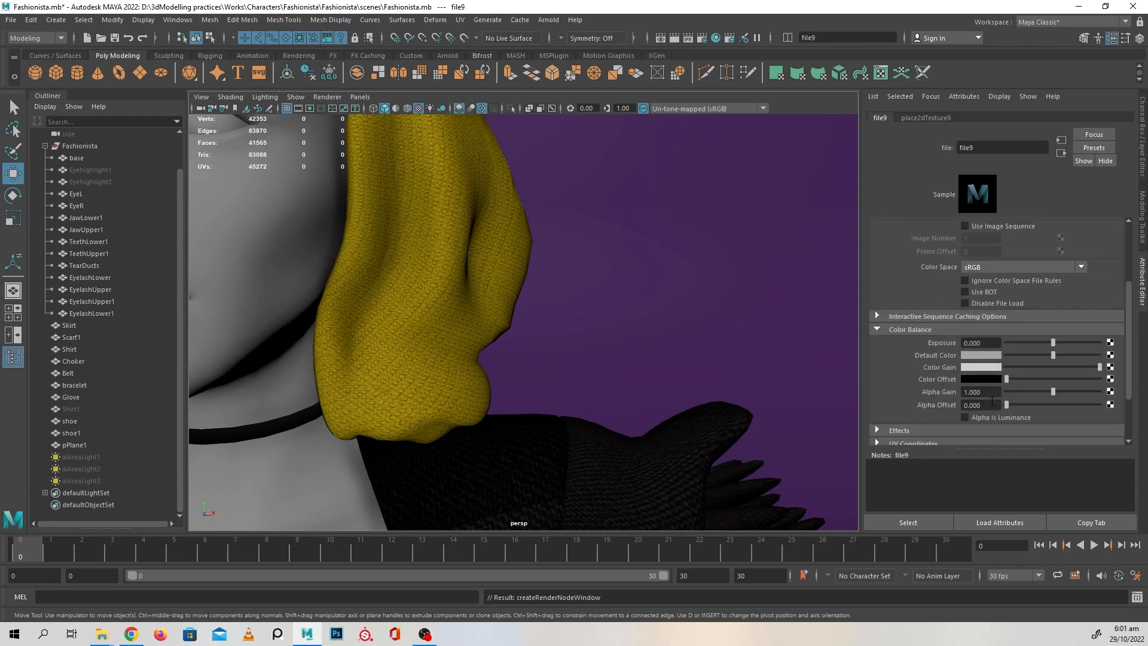
scroll(924, 322, "up", 3)
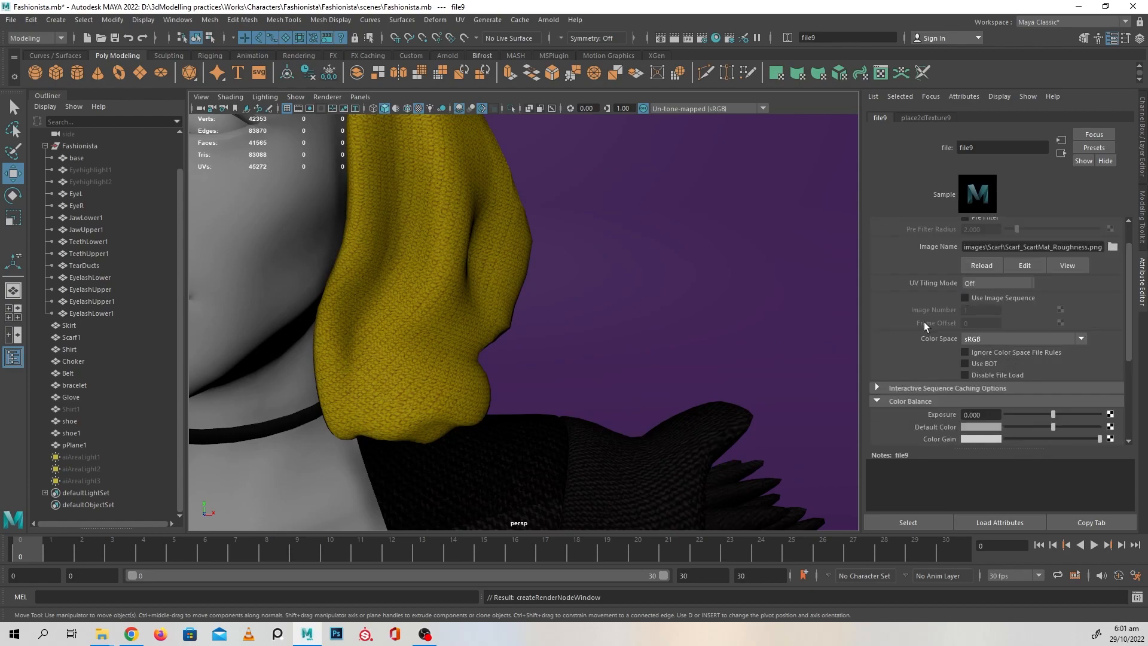
Create a File texture for ScartMat's bump mapping and load Scarf_ScartMat_Normal.png from the Scarf folder
left_click(498, 261)
scroll(978, 320, "down", 4)
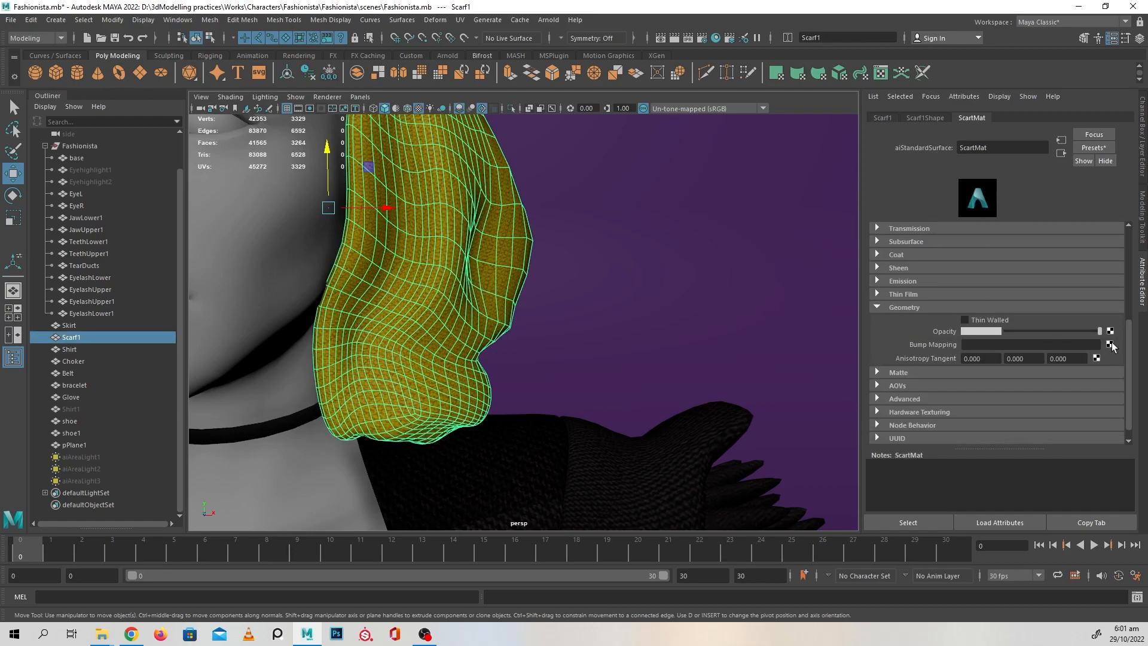
left_click(1112, 346)
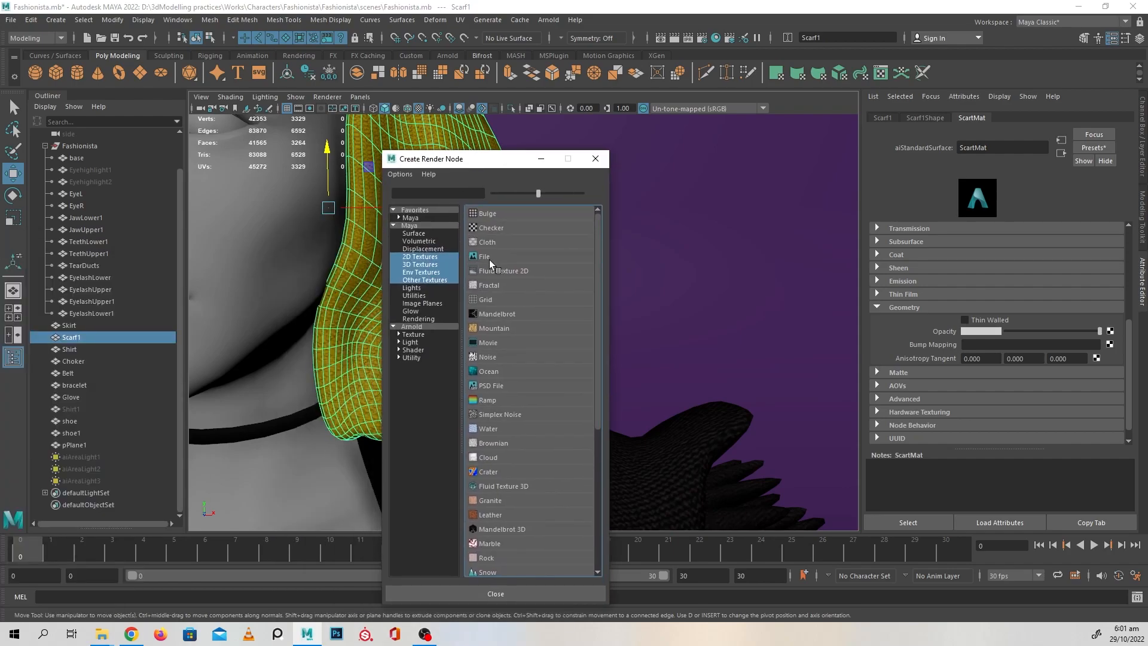
left_click(491, 266)
left_click(1117, 238)
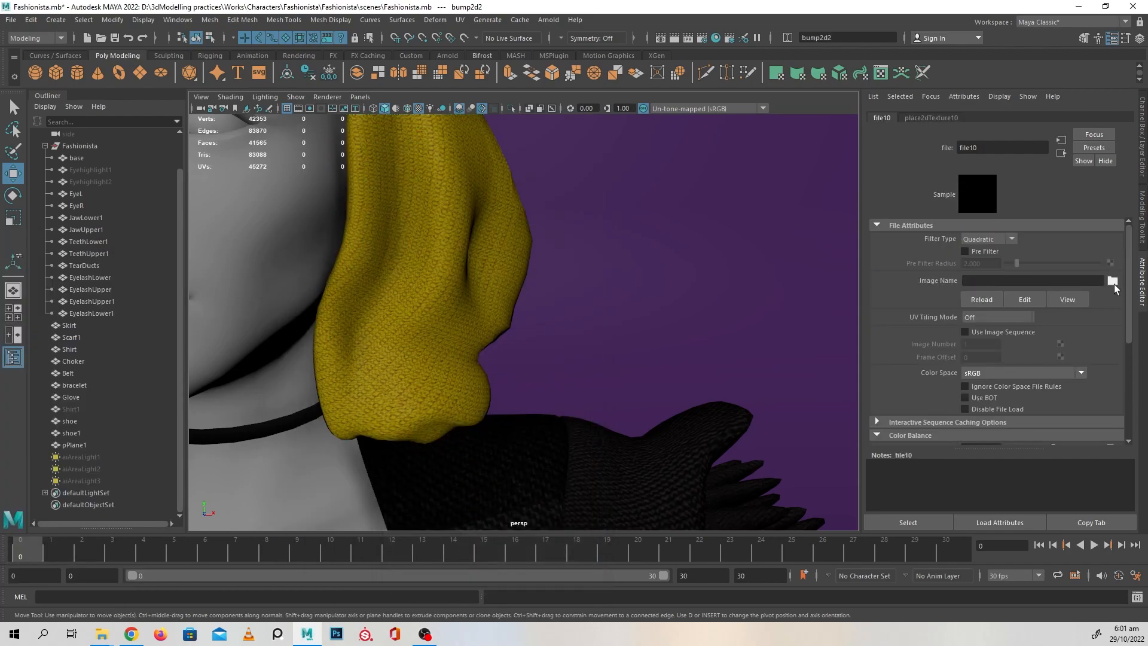
left_click(1113, 280)
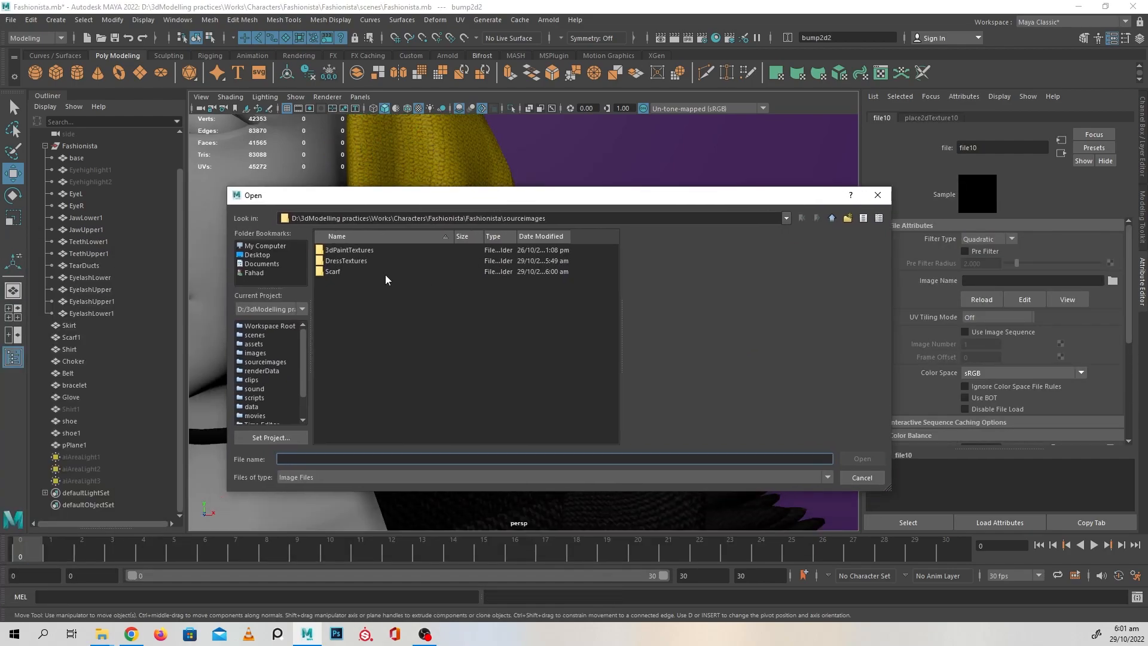
double_click(334, 272)
left_click(388, 261)
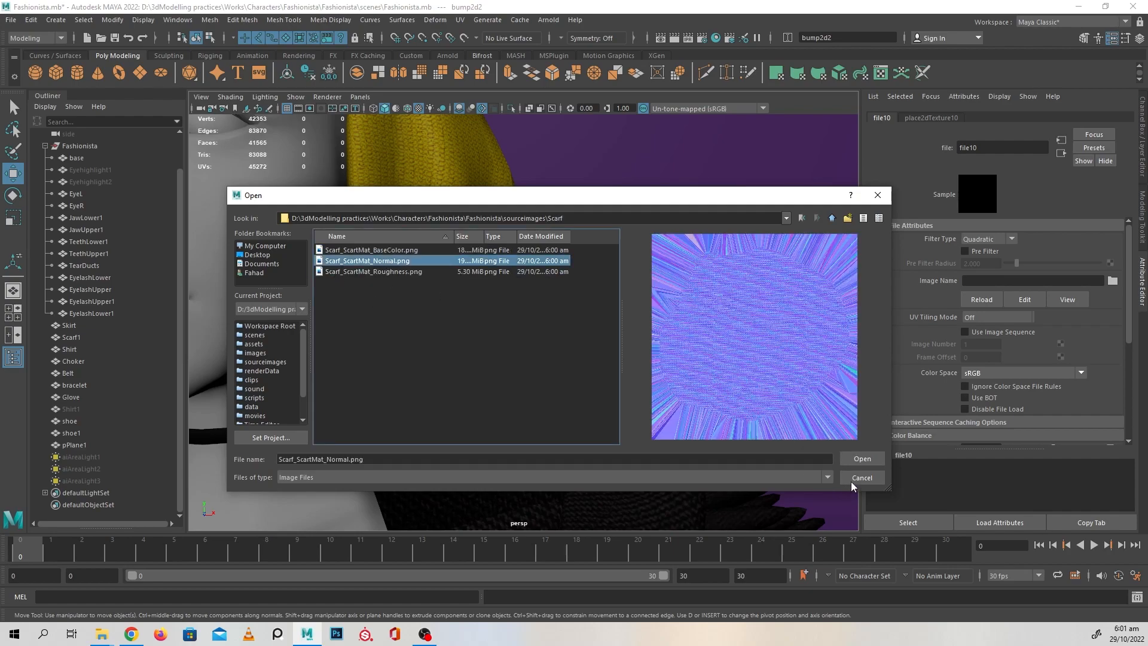
left_click(861, 458)
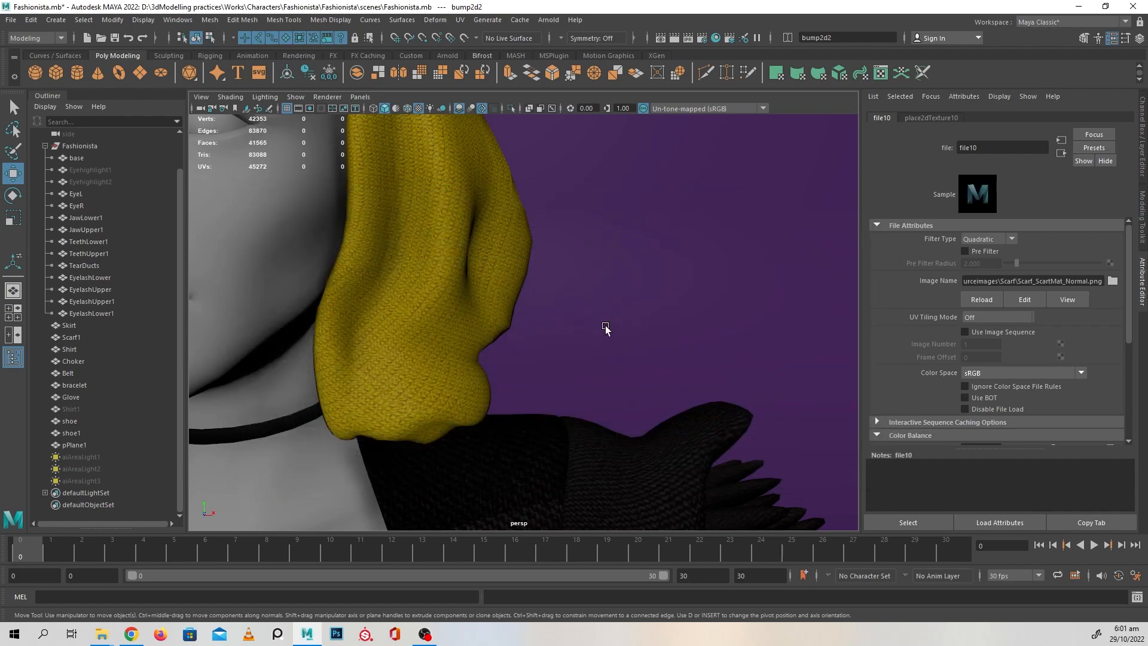
Look through ScartMat's connected nodes for the bump node's settings, starting from the bump mapping and the material's connections
left_click(461, 291)
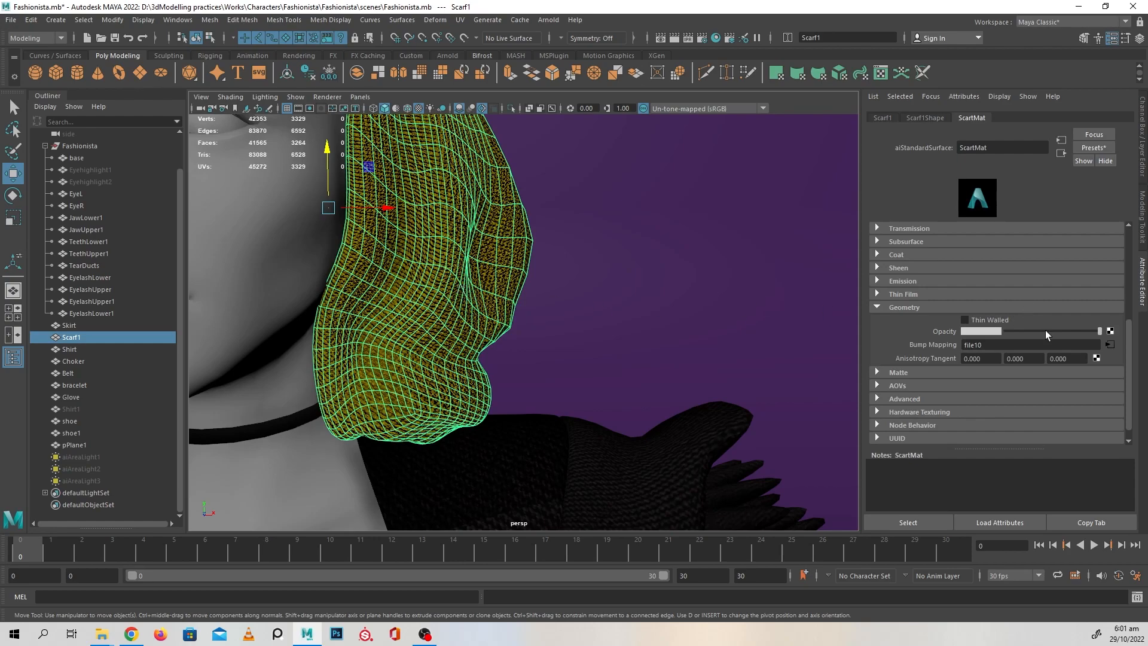
left_click(1109, 345)
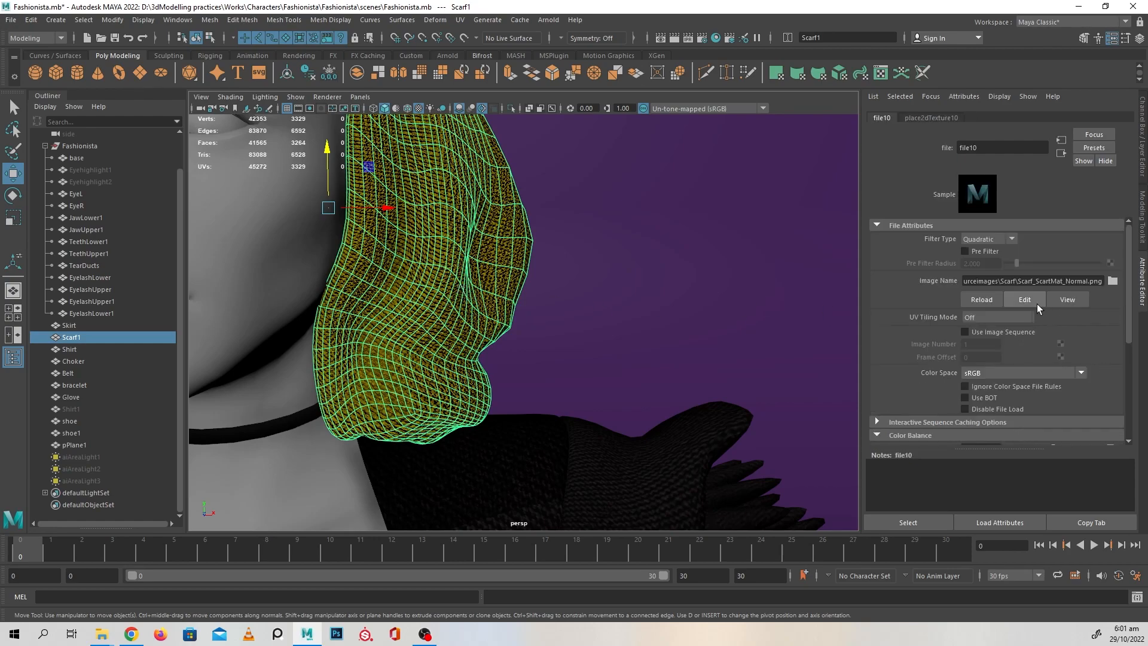
left_click(498, 240)
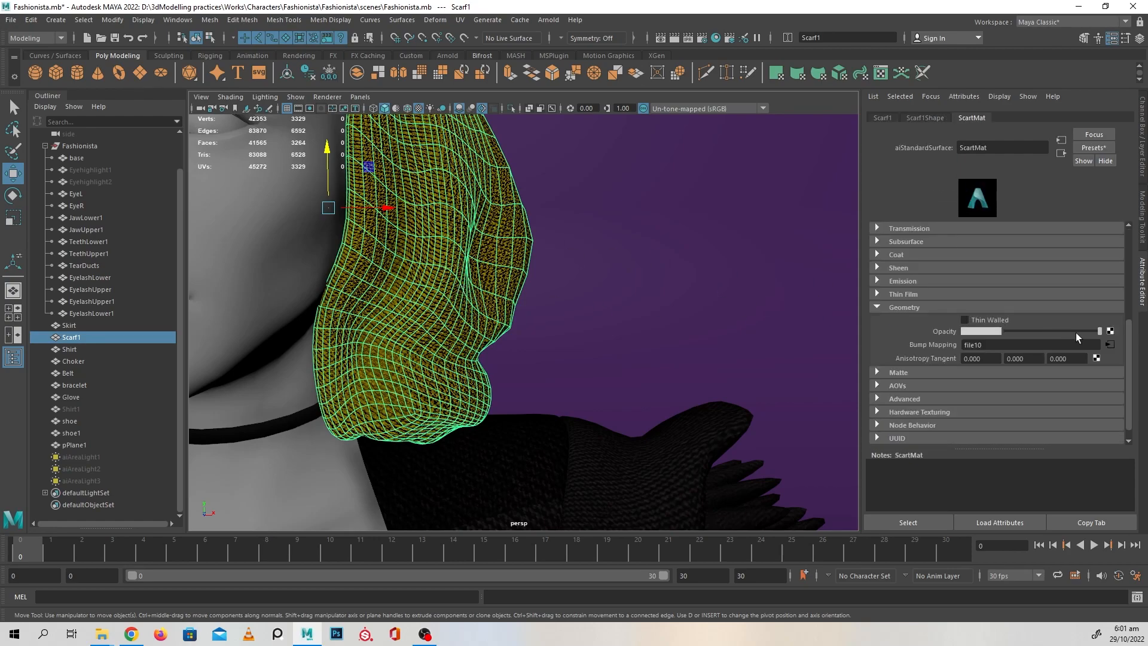
left_click(1061, 154)
left_click(506, 237)
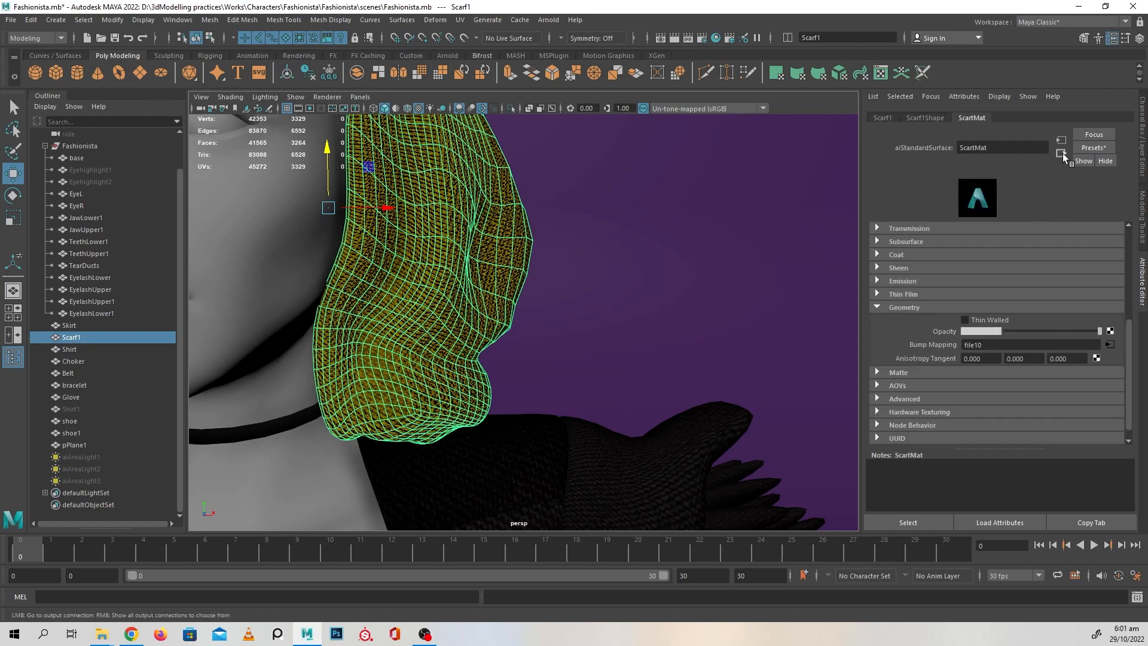
left_click(1109, 345)
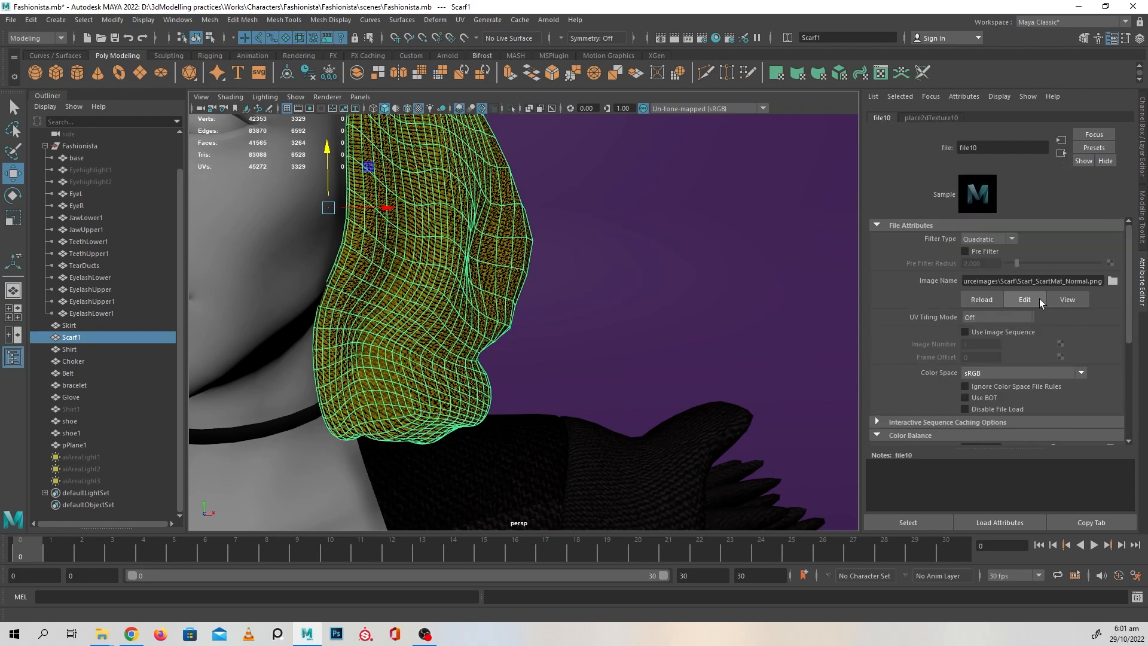
left_click(481, 287)
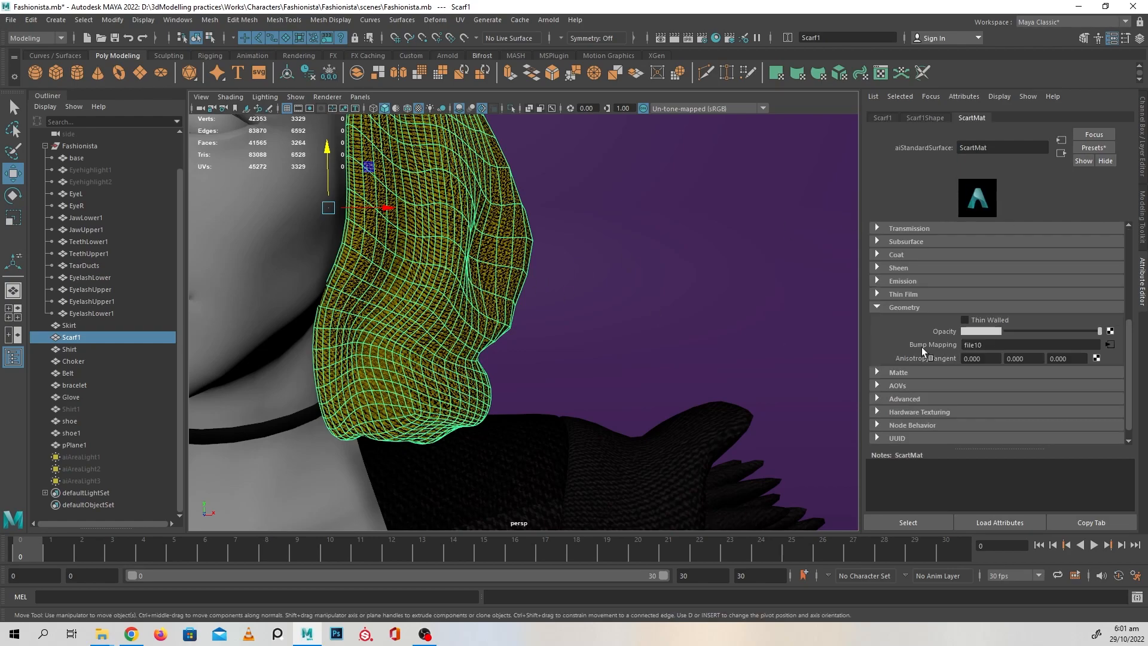
left_click(1061, 140)
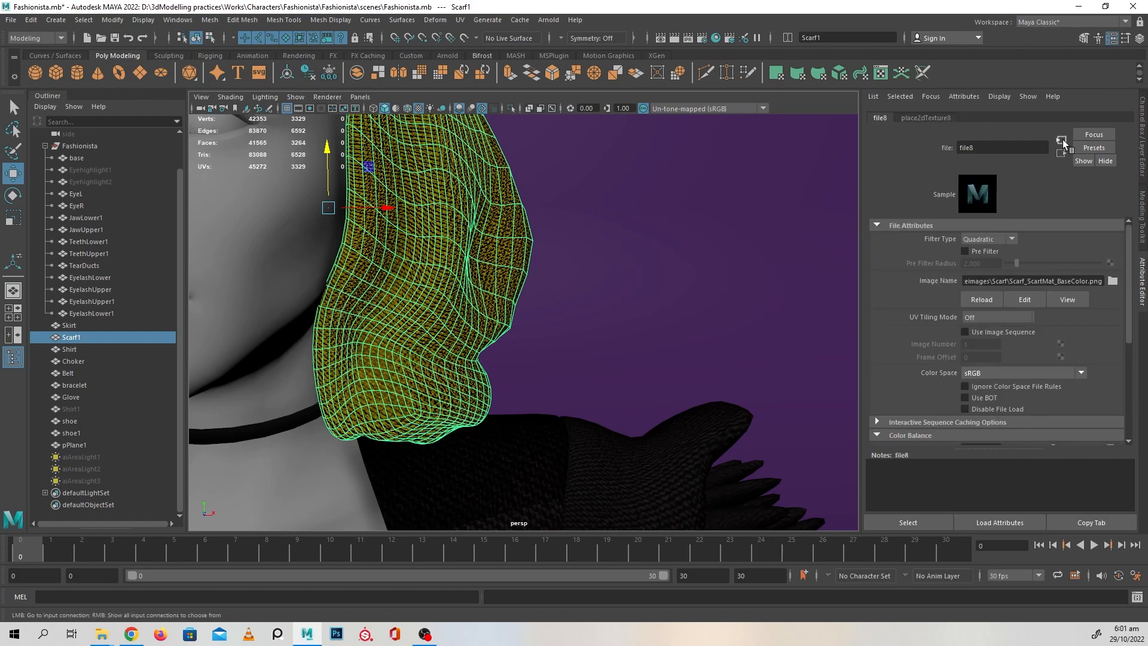
scroll(1033, 230, "down", 3)
scroll(1003, 302, "up", 3)
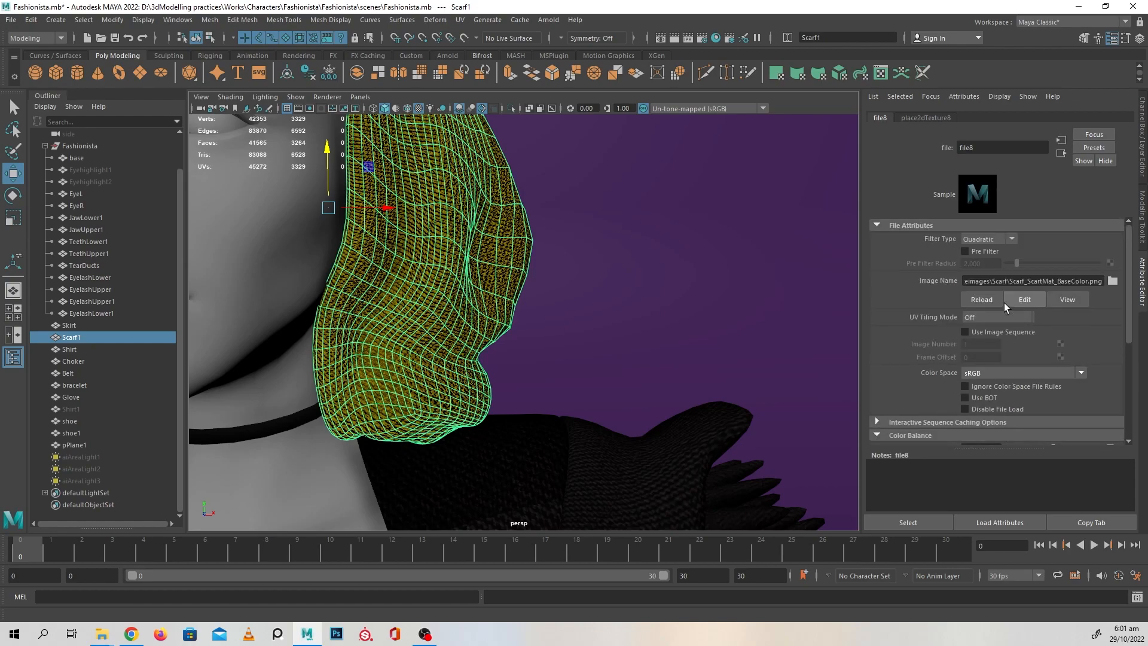
left_click(459, 286)
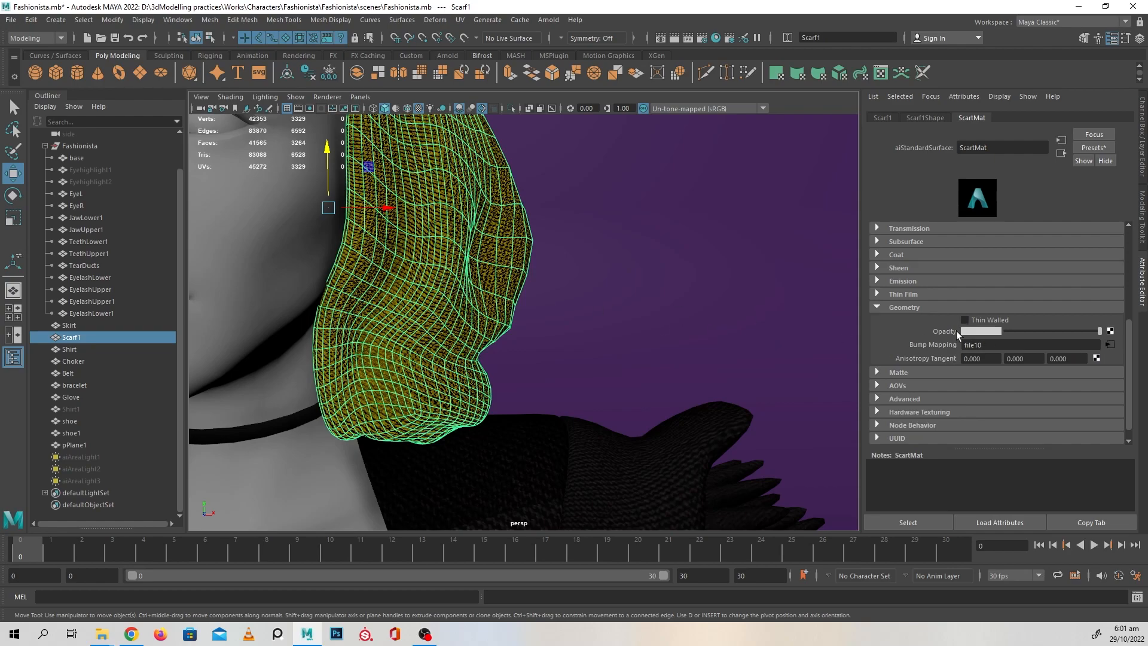
left_click(1110, 345)
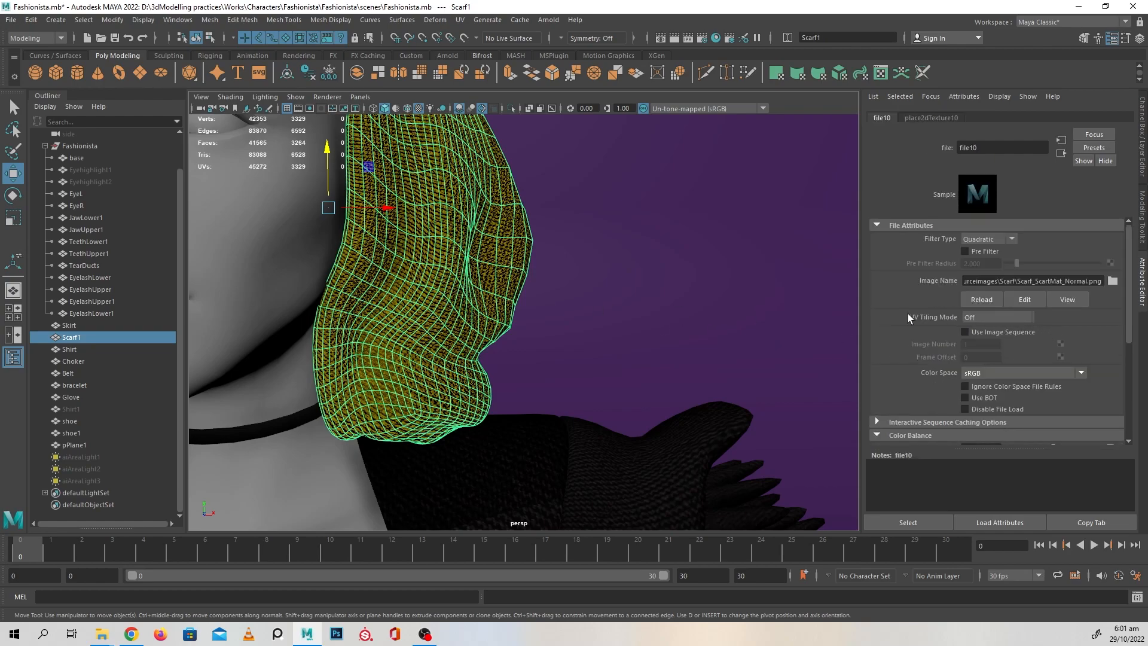
Reselect the scarf and break the texture connection on ScartMat's bump mapping
left_click(511, 300)
right_click(941, 343)
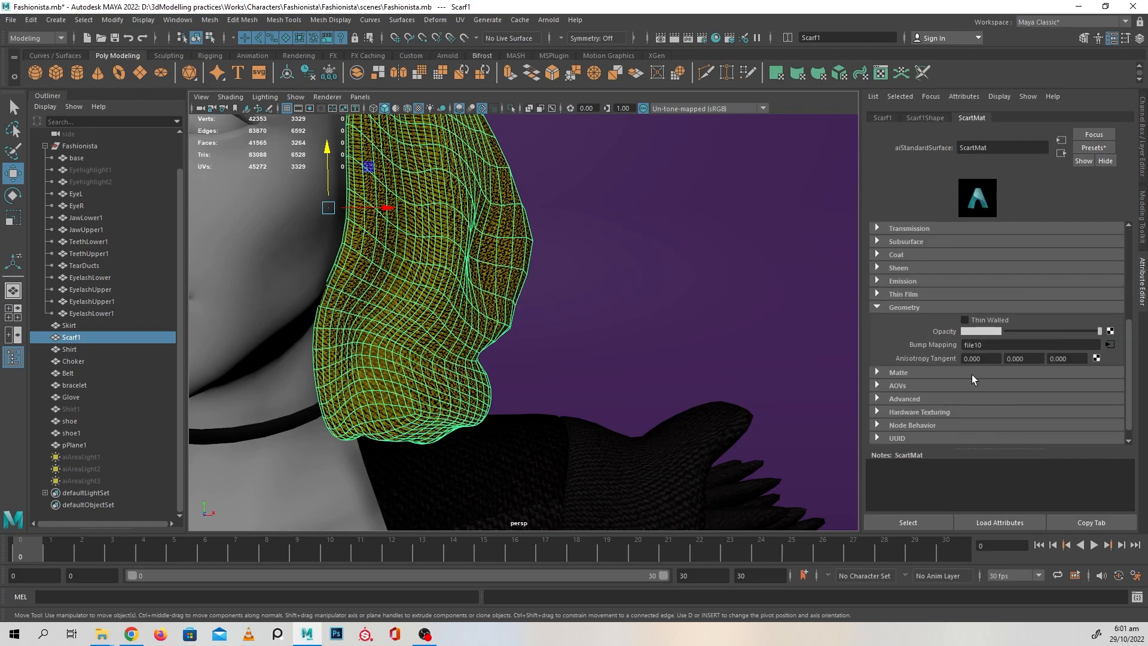
left_click(980, 377)
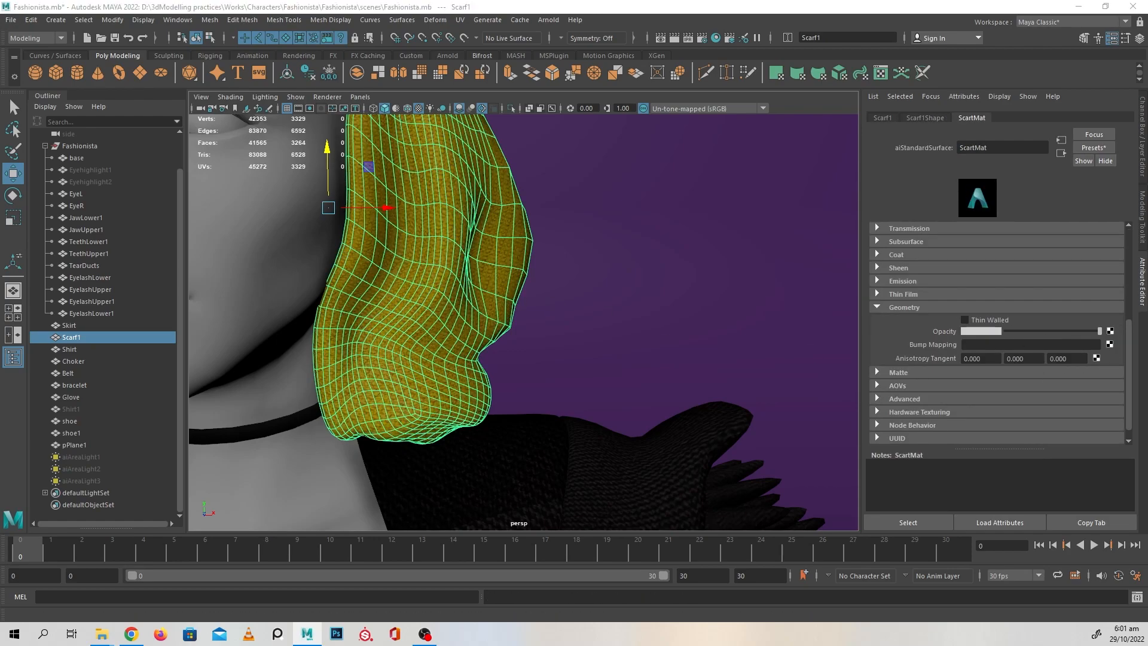
Create a new File texture for ScartMat's bump mapping and set its bump node to be used as Tangent Space Normals
left_click(1110, 345)
left_click(622, 289)
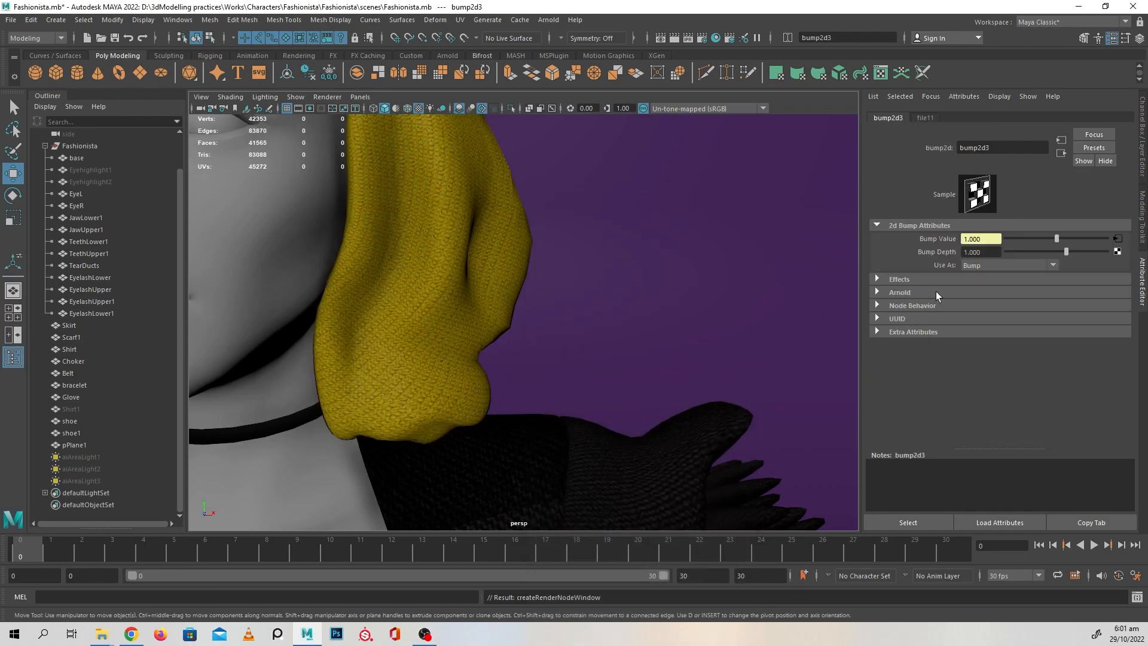
left_click(1043, 265)
left_click(1023, 282)
Load Scarf_ScartMat_Normal.png from the Scarf folder into the bump node's file texture
left_click(1117, 238)
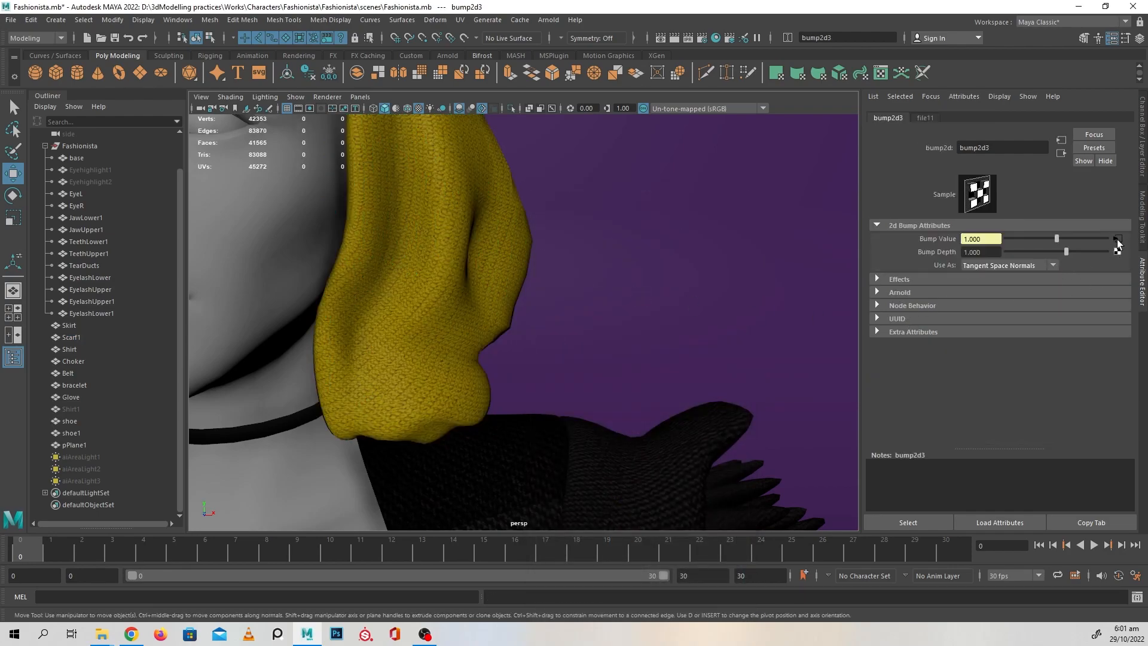
left_click(1113, 281)
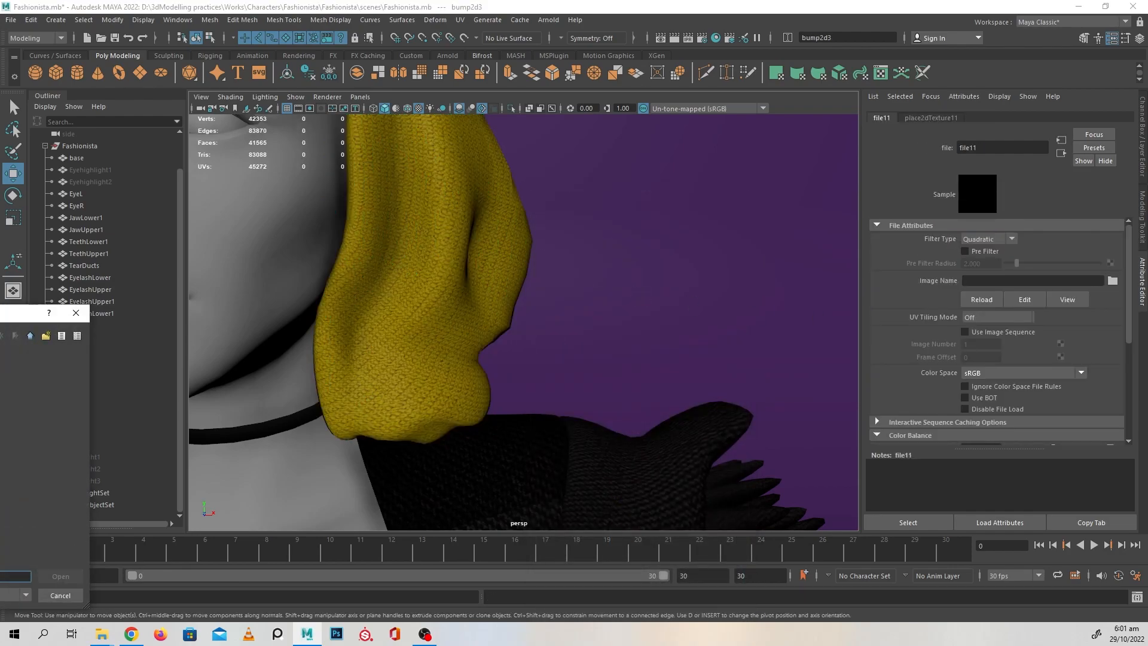
double_click(258, 285)
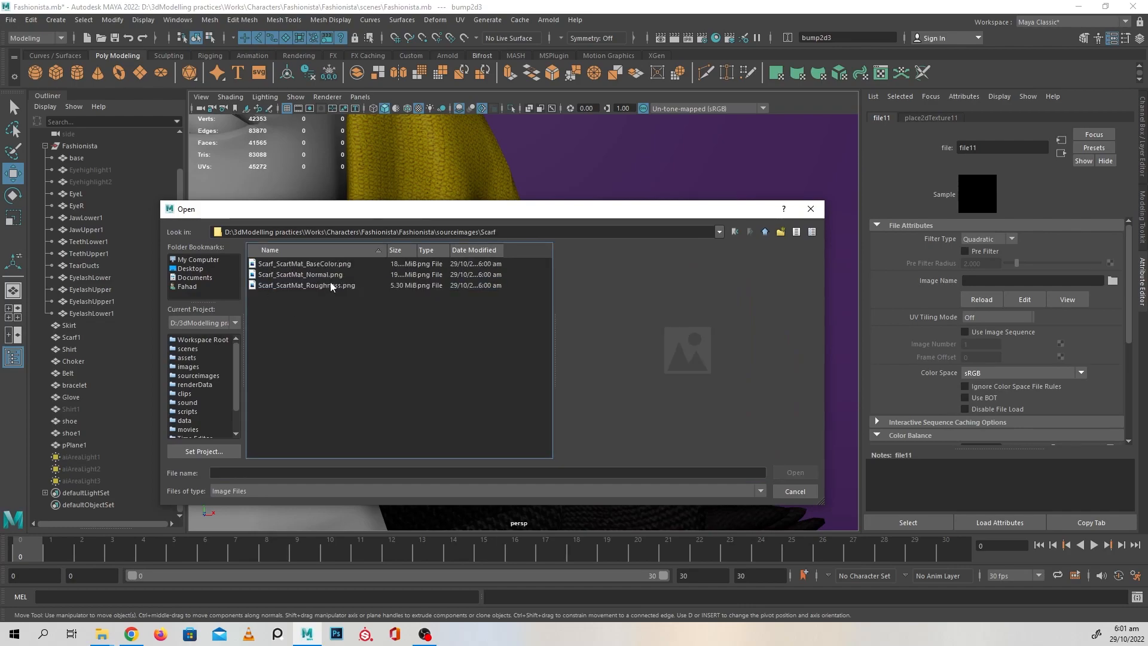
left_click(327, 275)
left_click(793, 472)
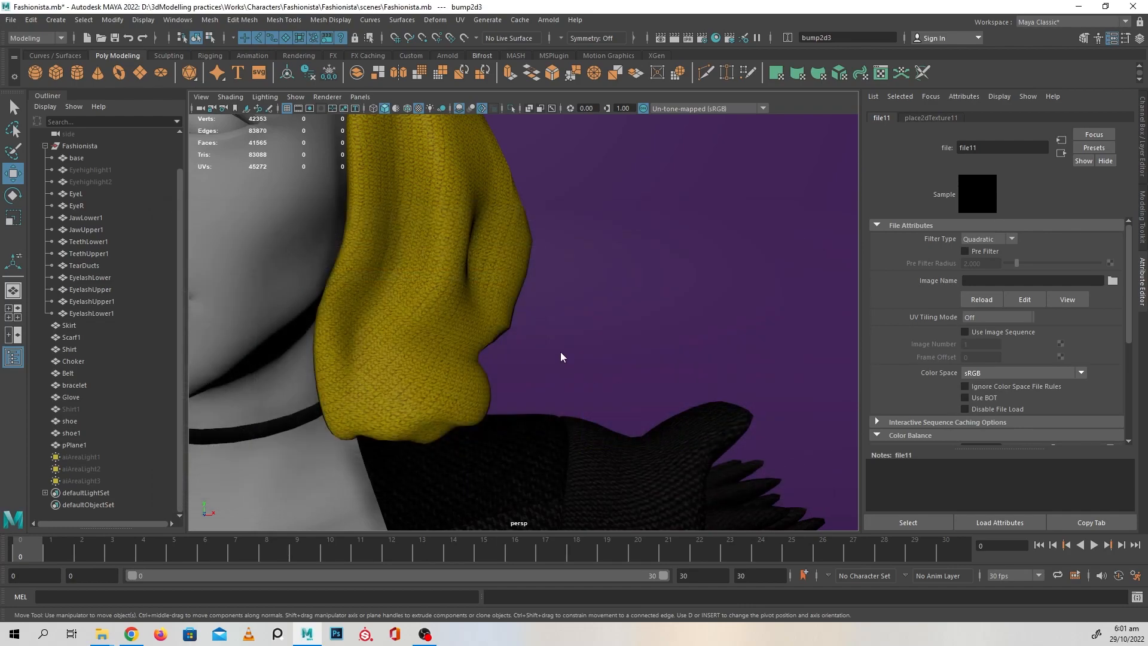
Clear the selection and save the Fashionista scene
left_click_drag(533, 349, 561, 393, "alt")
left_click(798, 335)
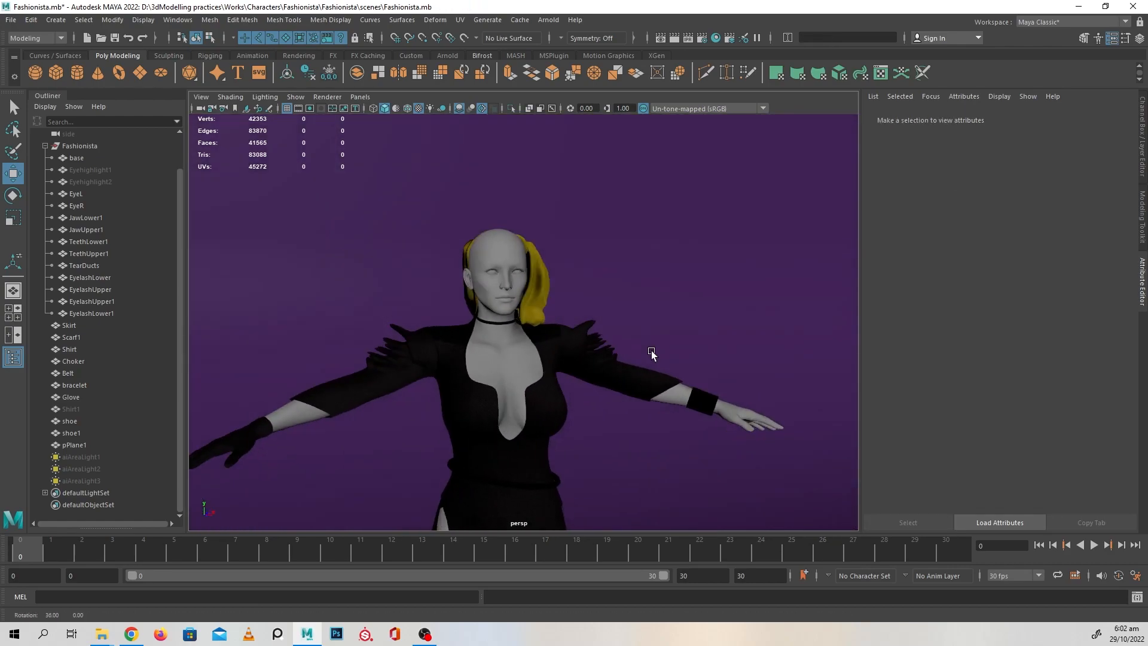
key("ctrl+s")
scroll(562, 388, "down", 3)
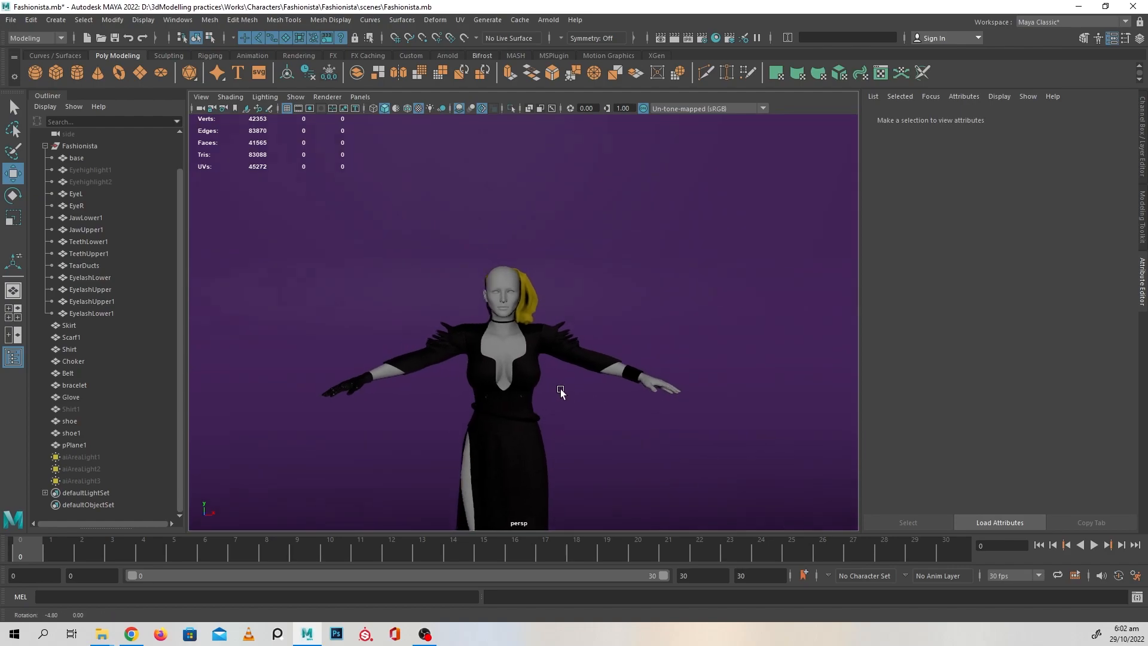